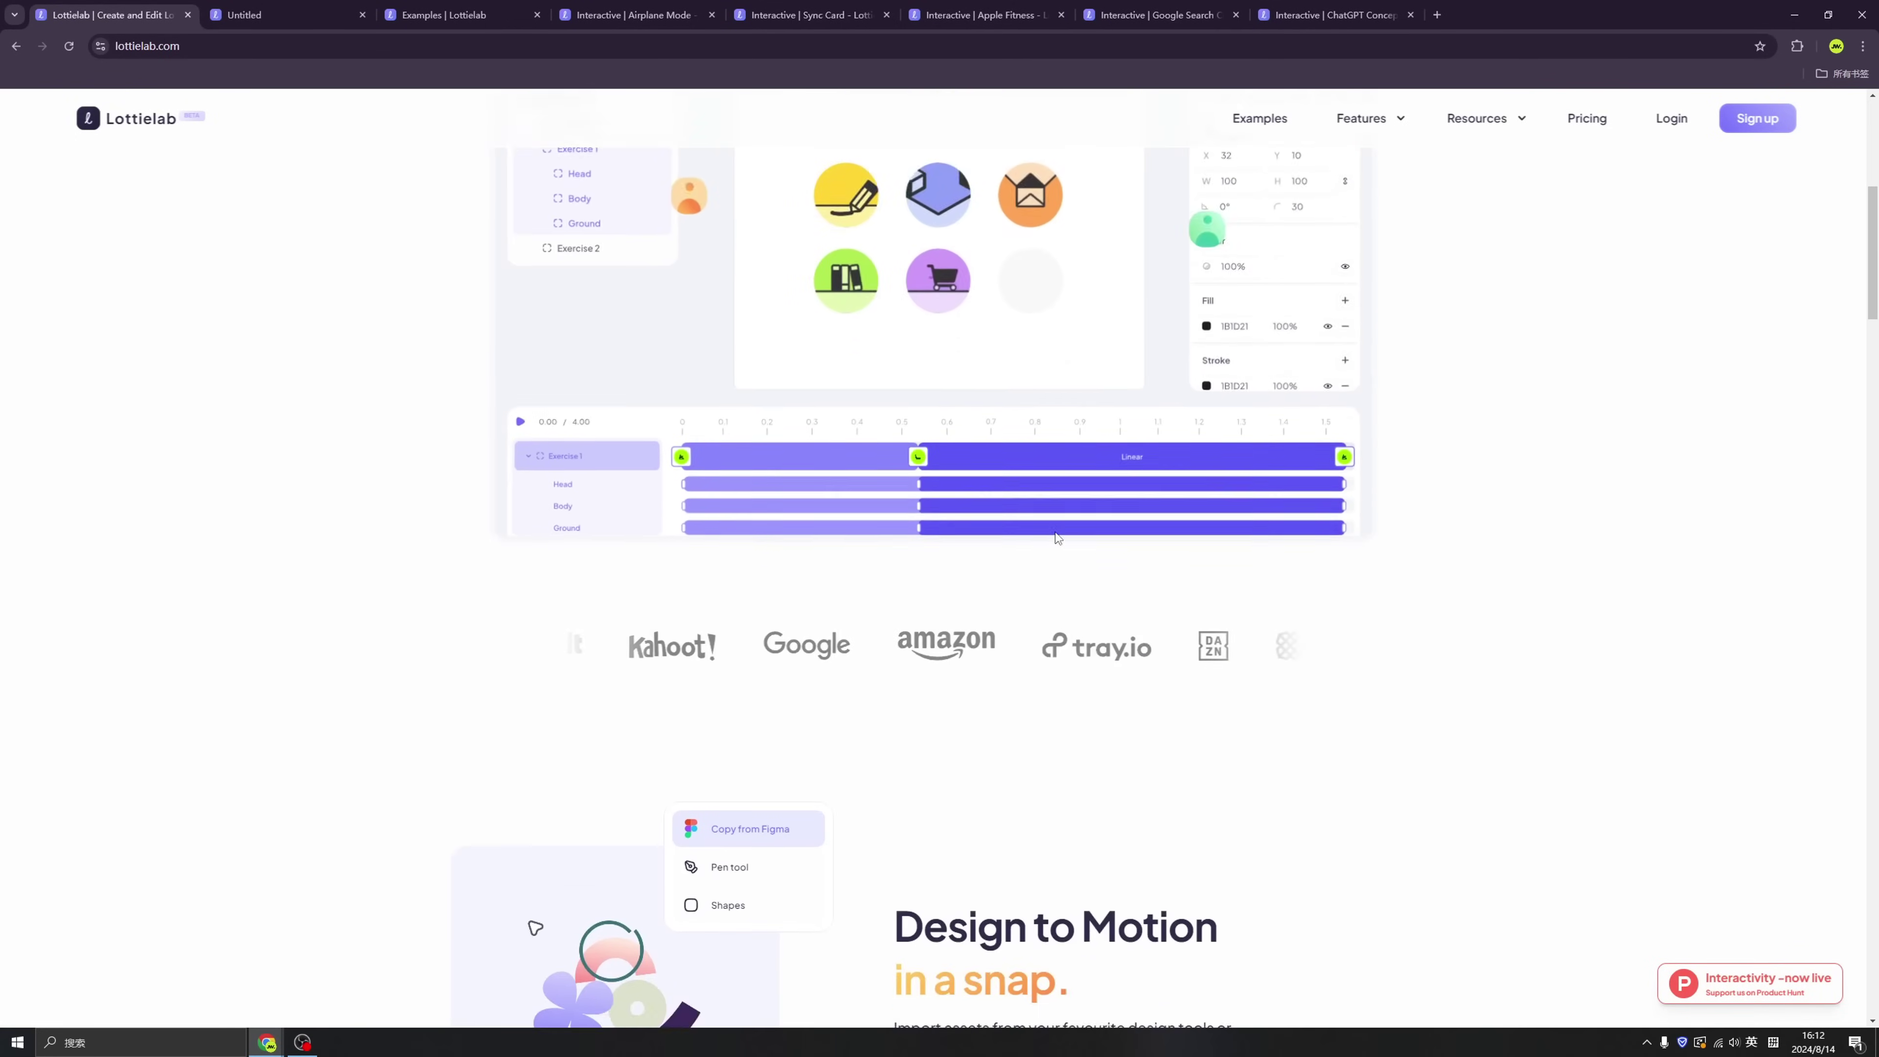
Step: Look through the Lottielab homepage's features and animation samples, and the top of the examples gallery
scroll(974, 517, "down", 10)
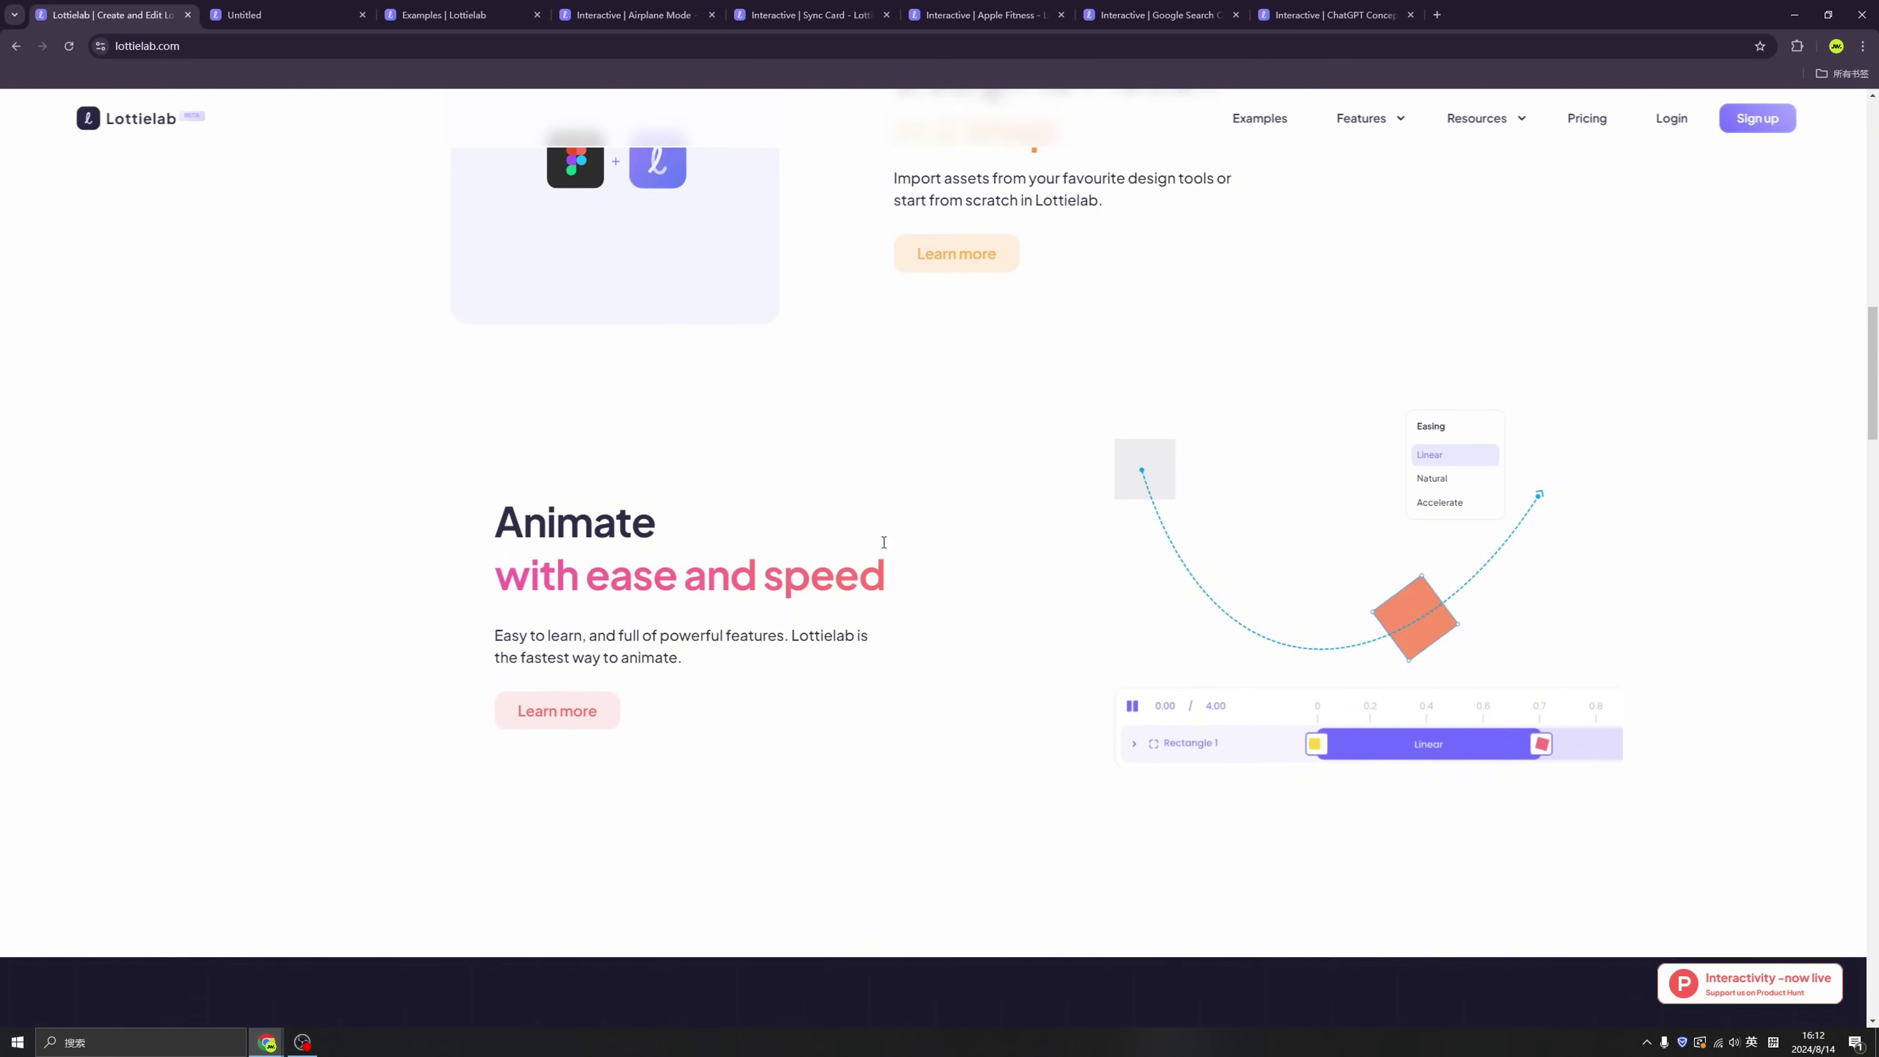
scroll(887, 547, "down", 13)
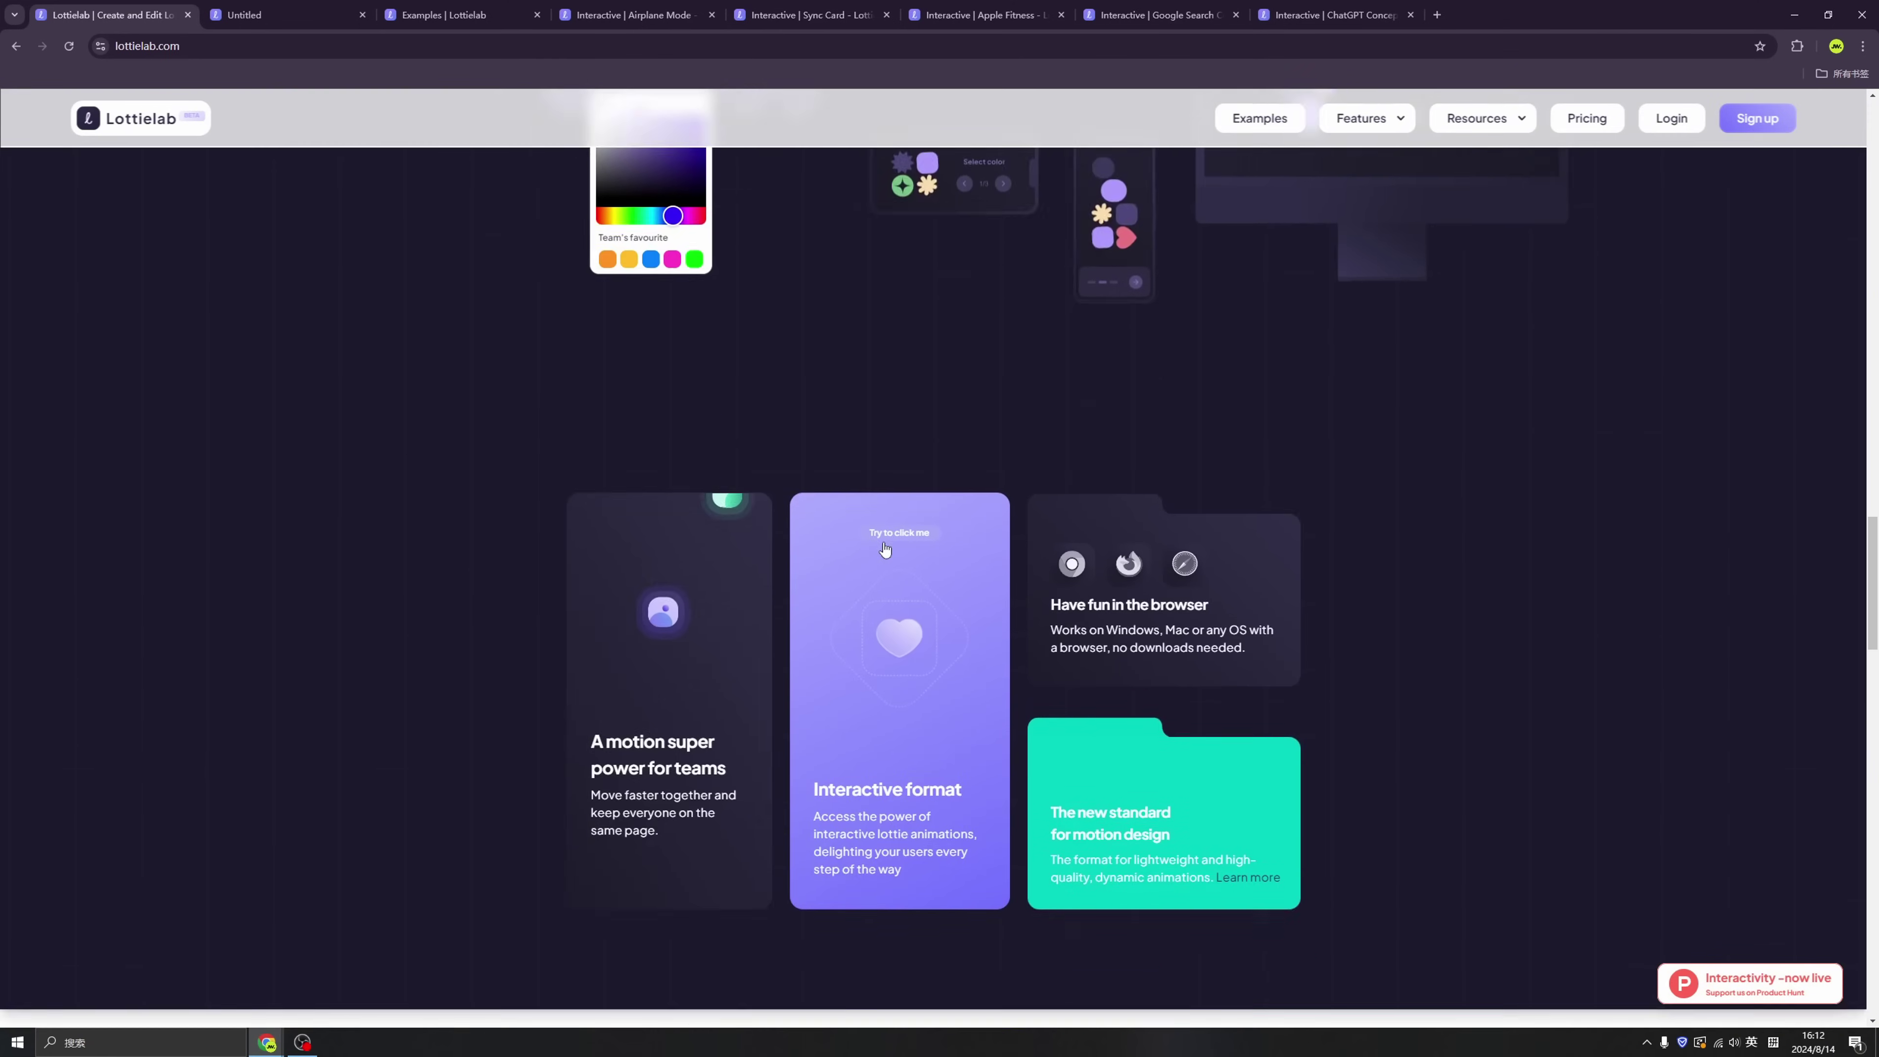
scroll(885, 549, "down", 9)
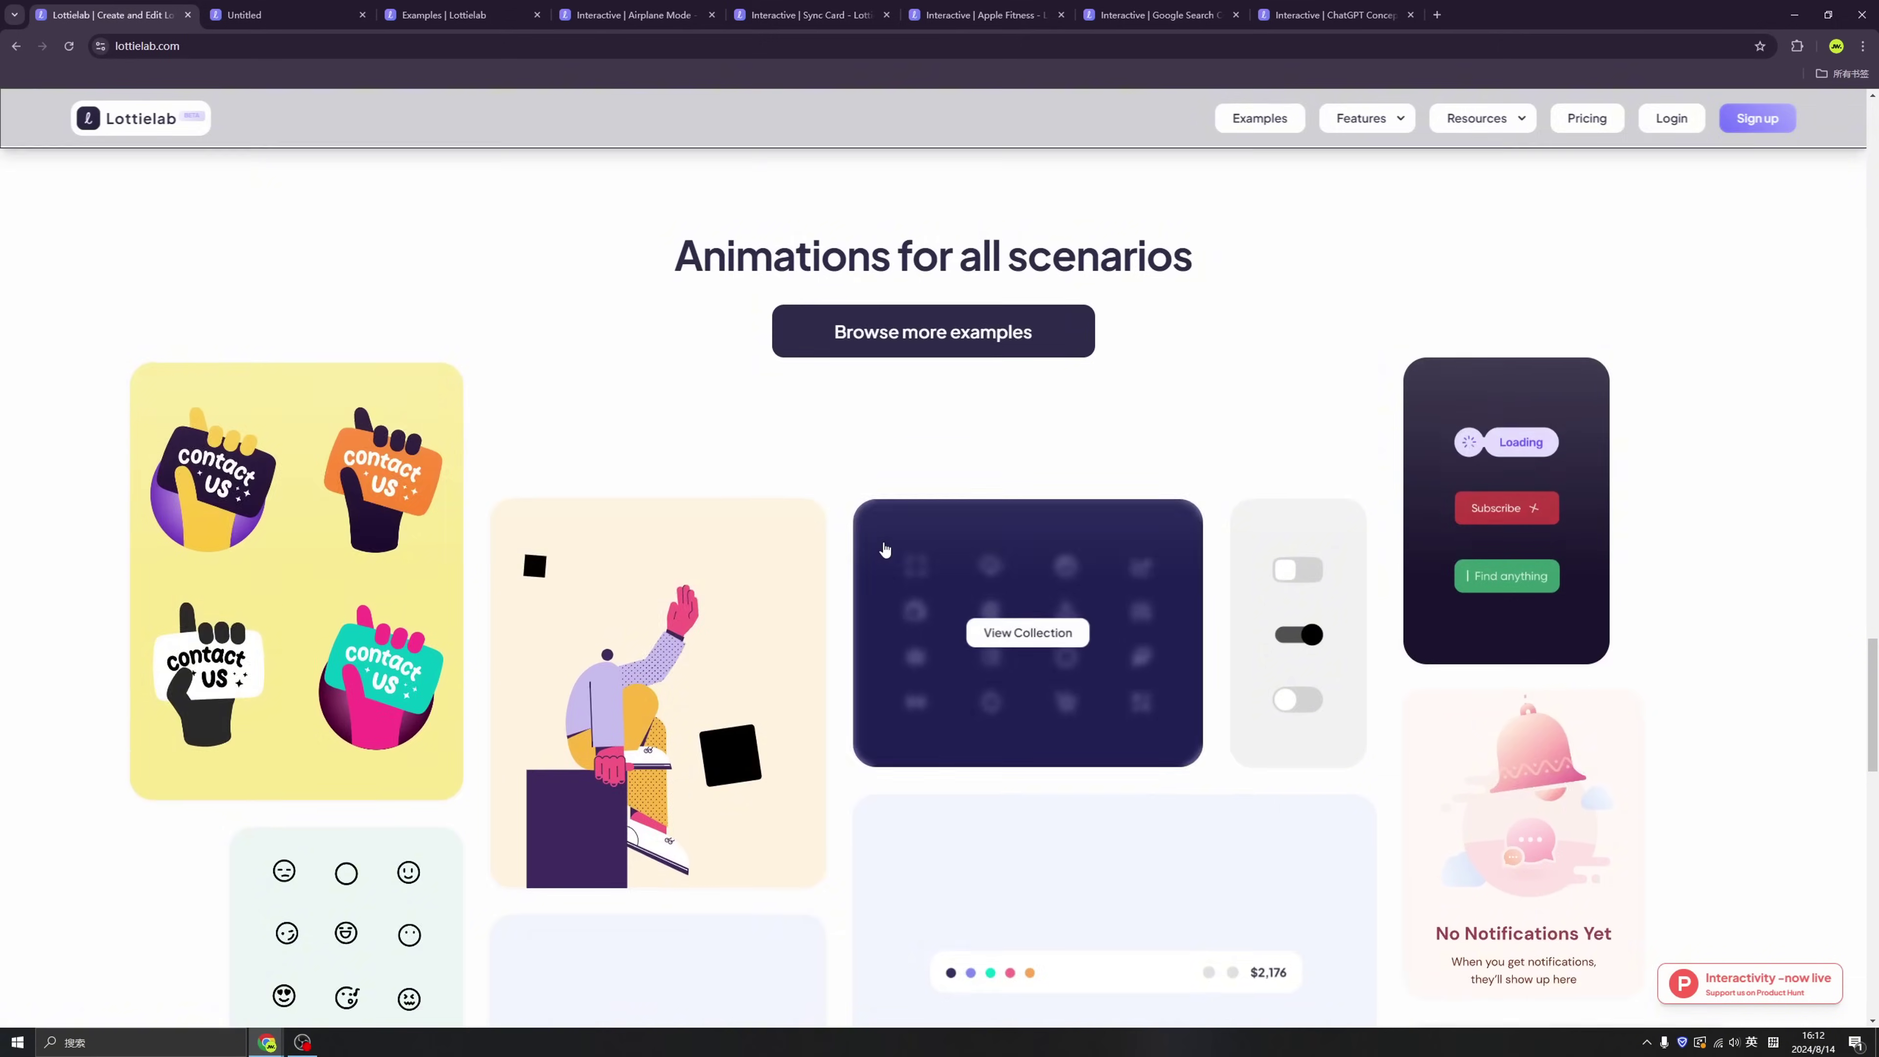
scroll(885, 550, "down", 2)
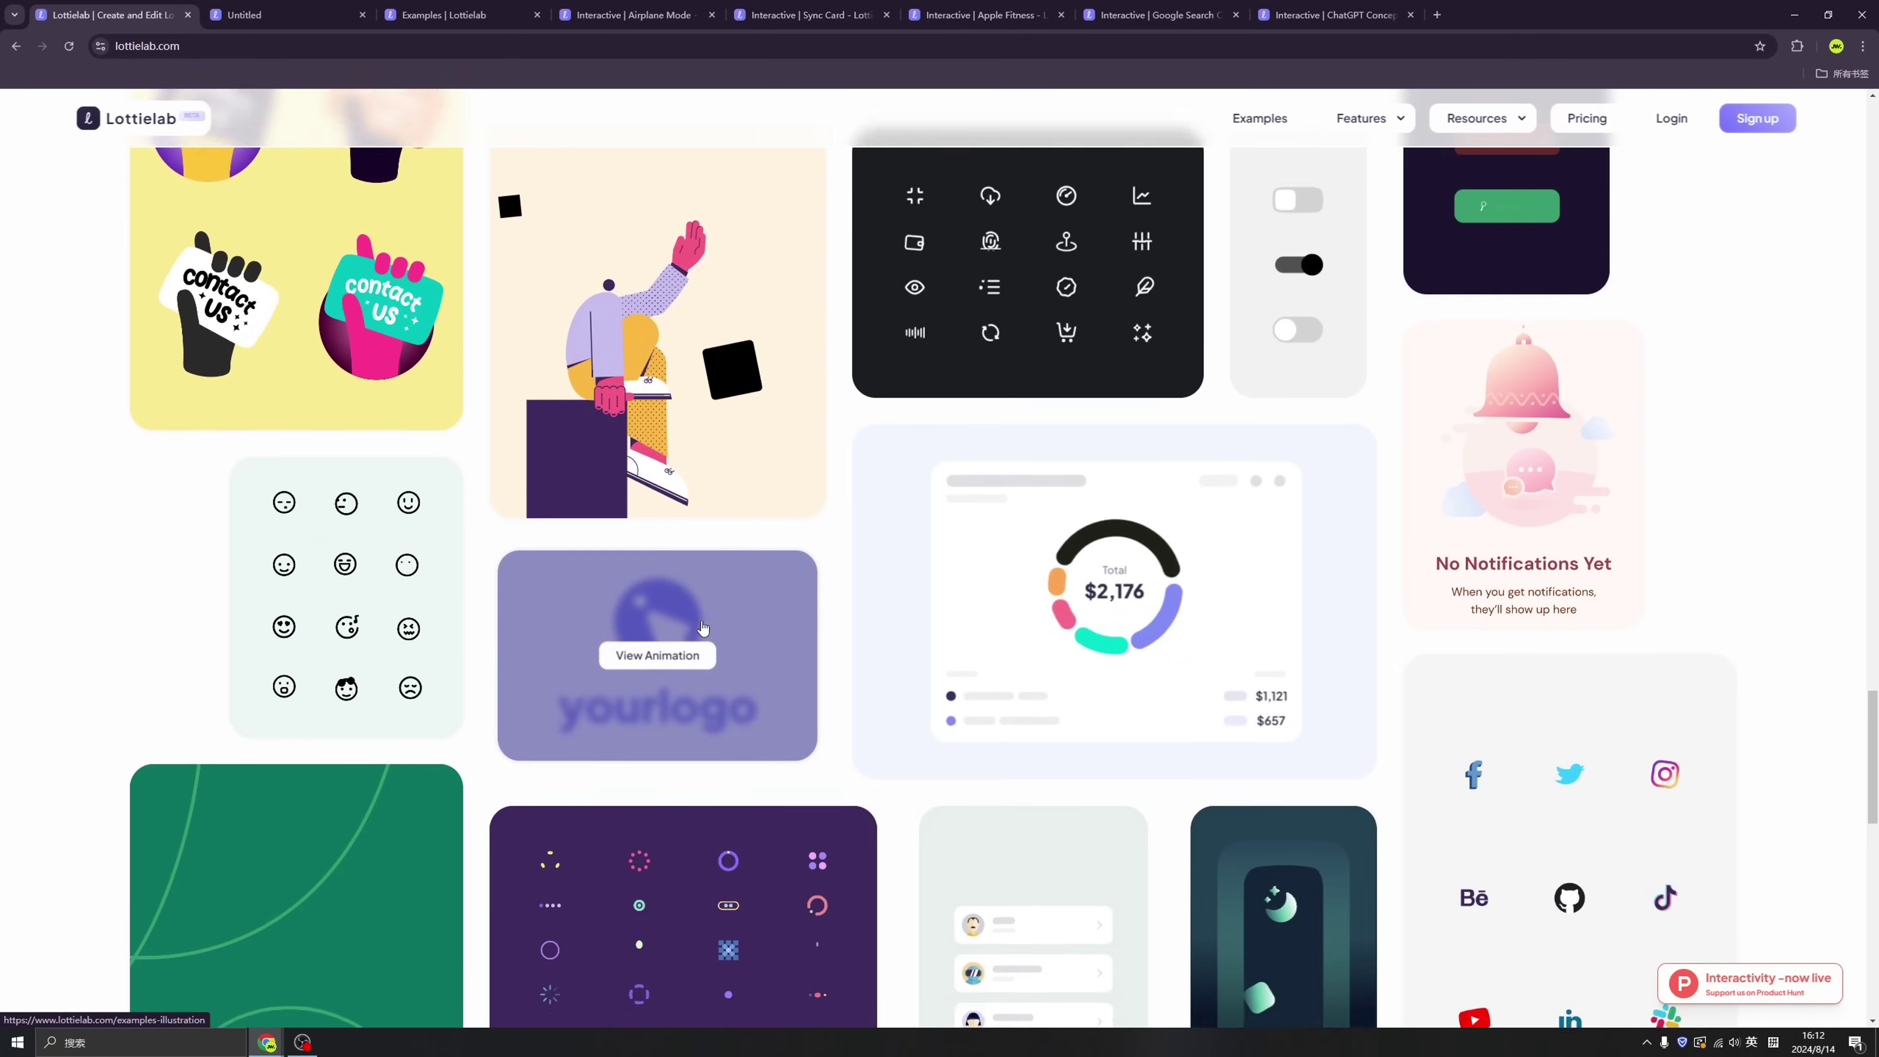
scroll(1117, 505, "down", 8)
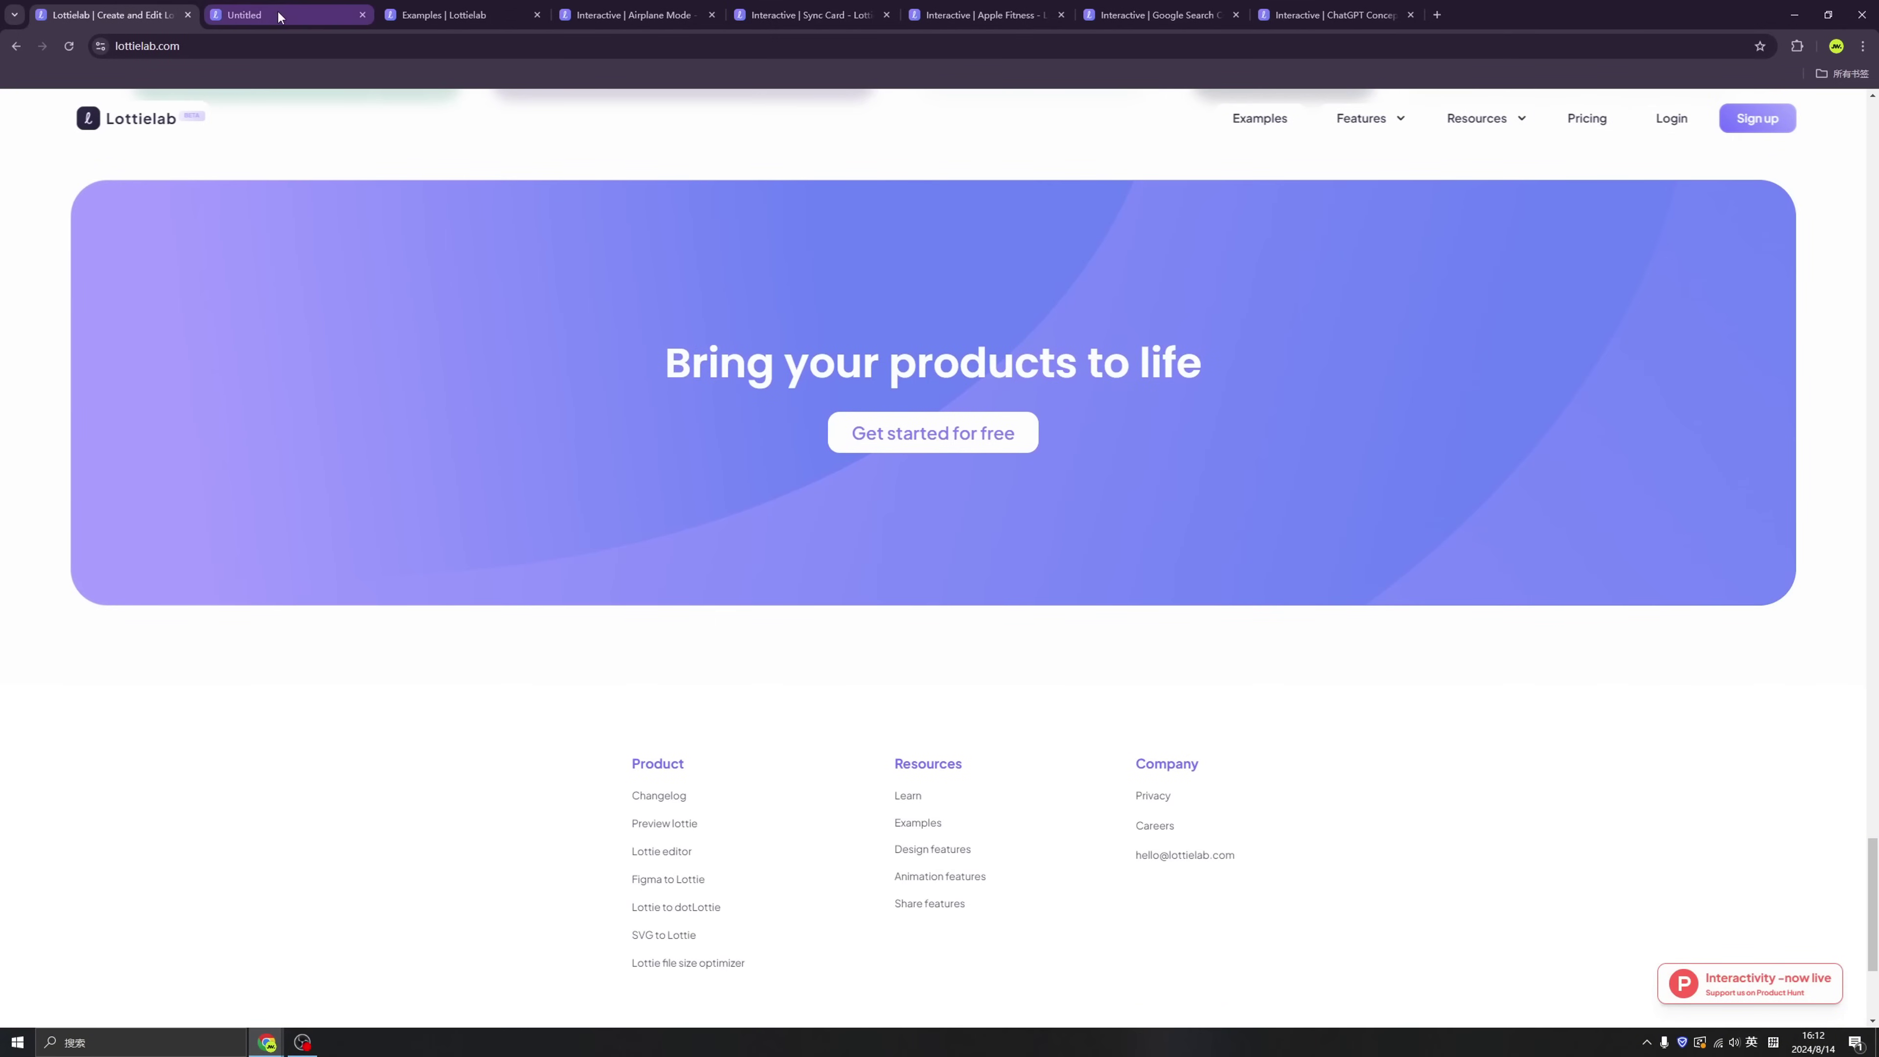
left_click(454, 7)
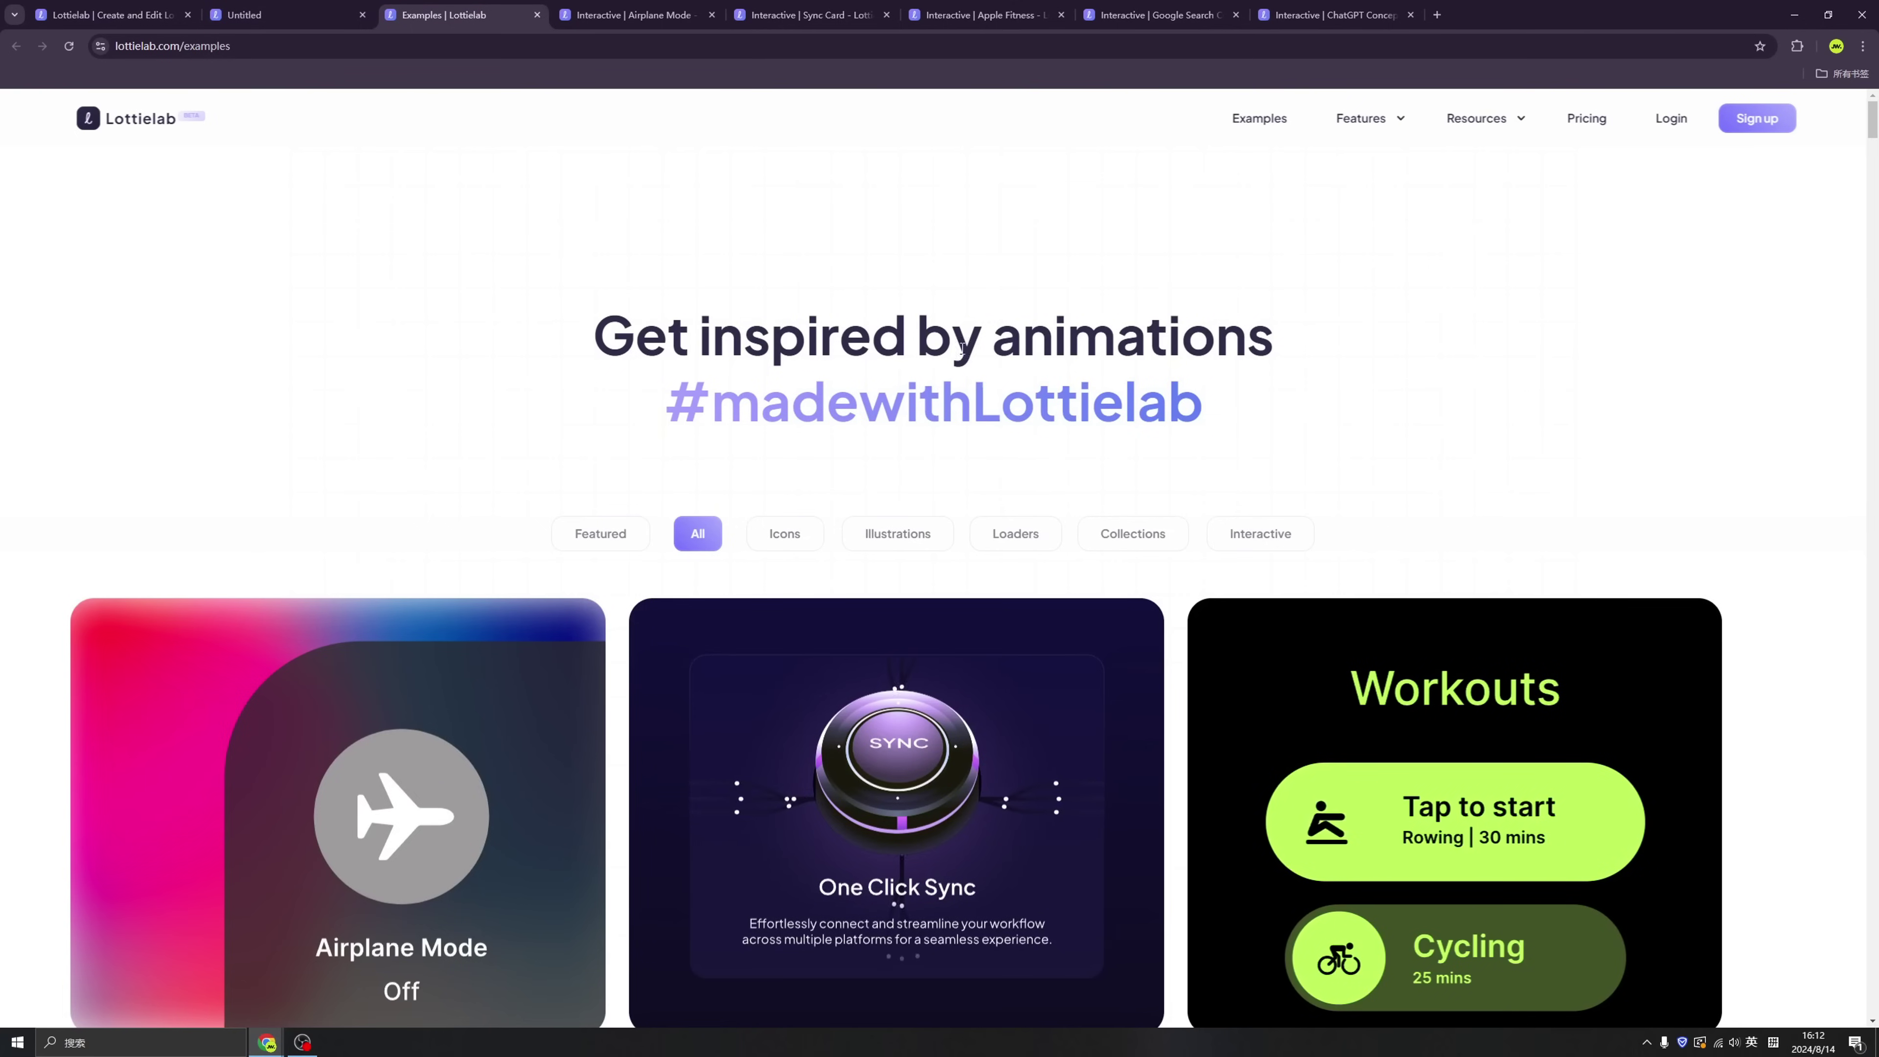
scroll(977, 504, "down", 3)
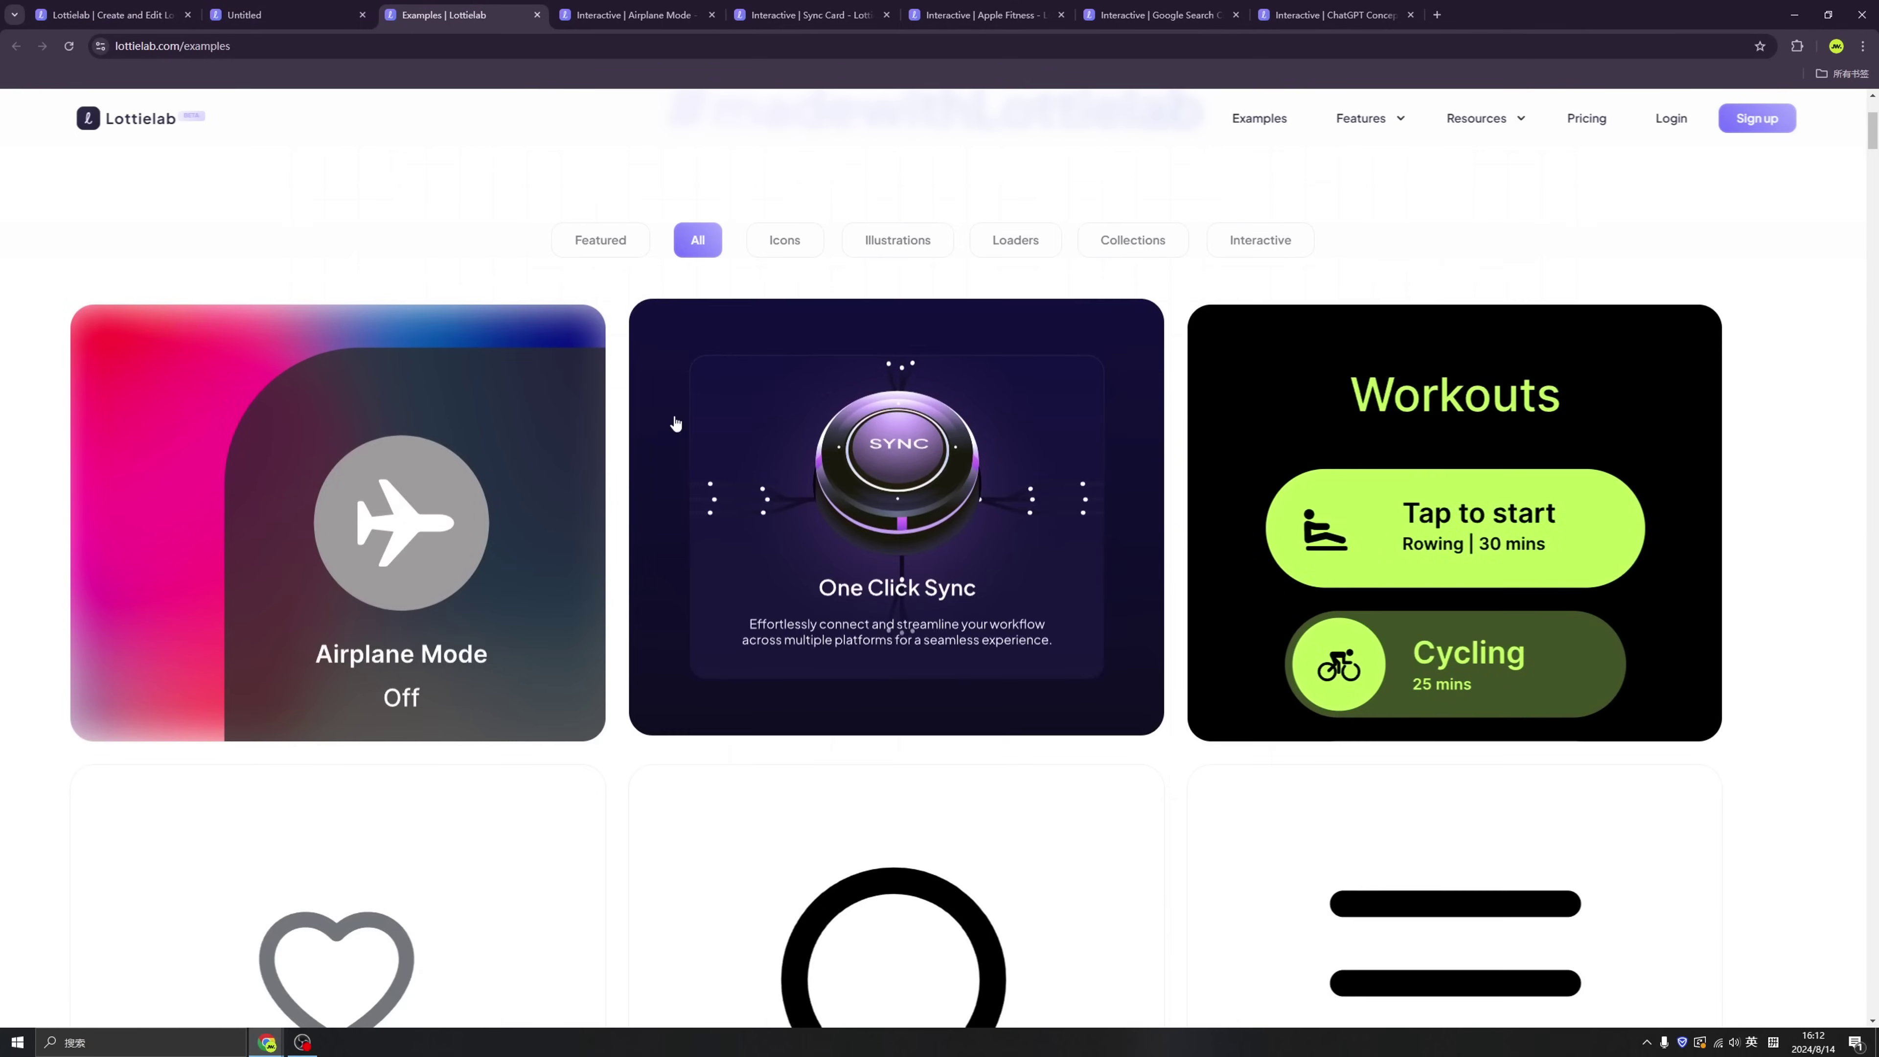
Step: Try out the interactive Airplane Mode example by toggling its airplane button on and off several times
left_click(624, 20)
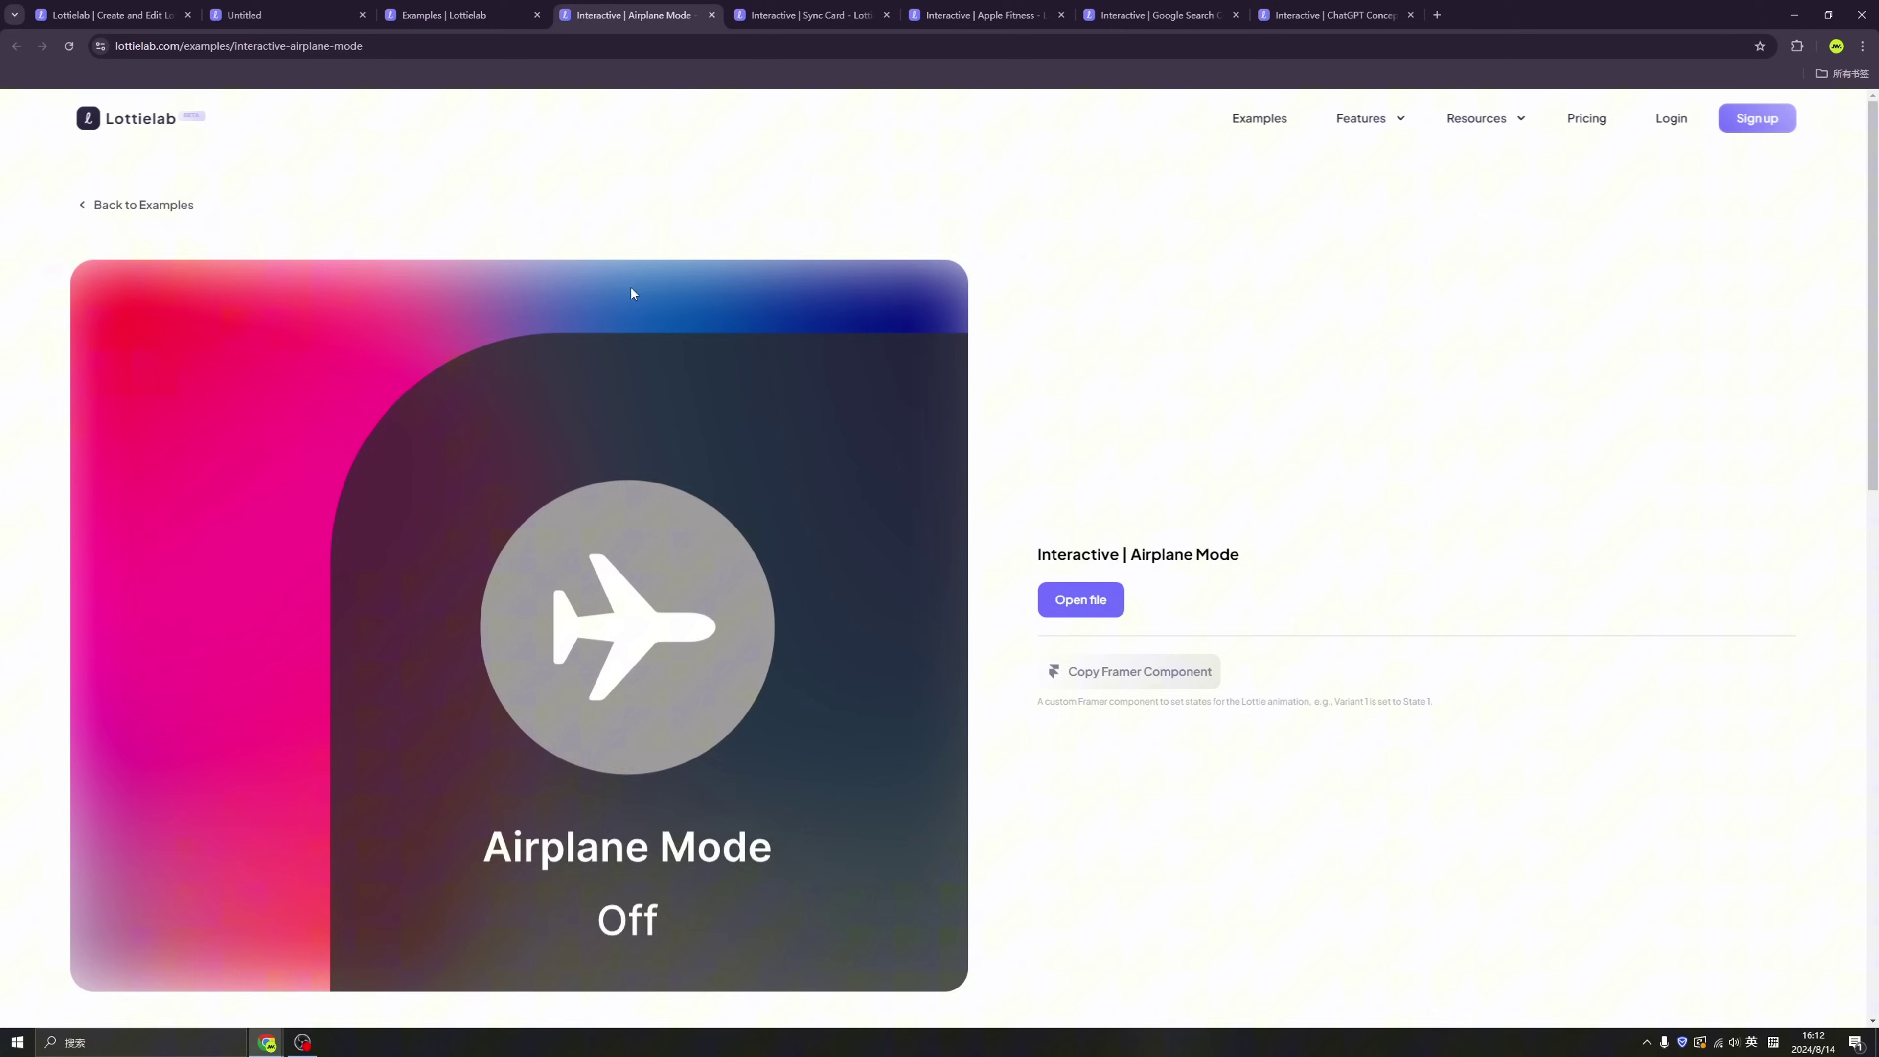
scroll(631, 288, "down", 4)
scroll(676, 336, "up", 2)
left_click(657, 450)
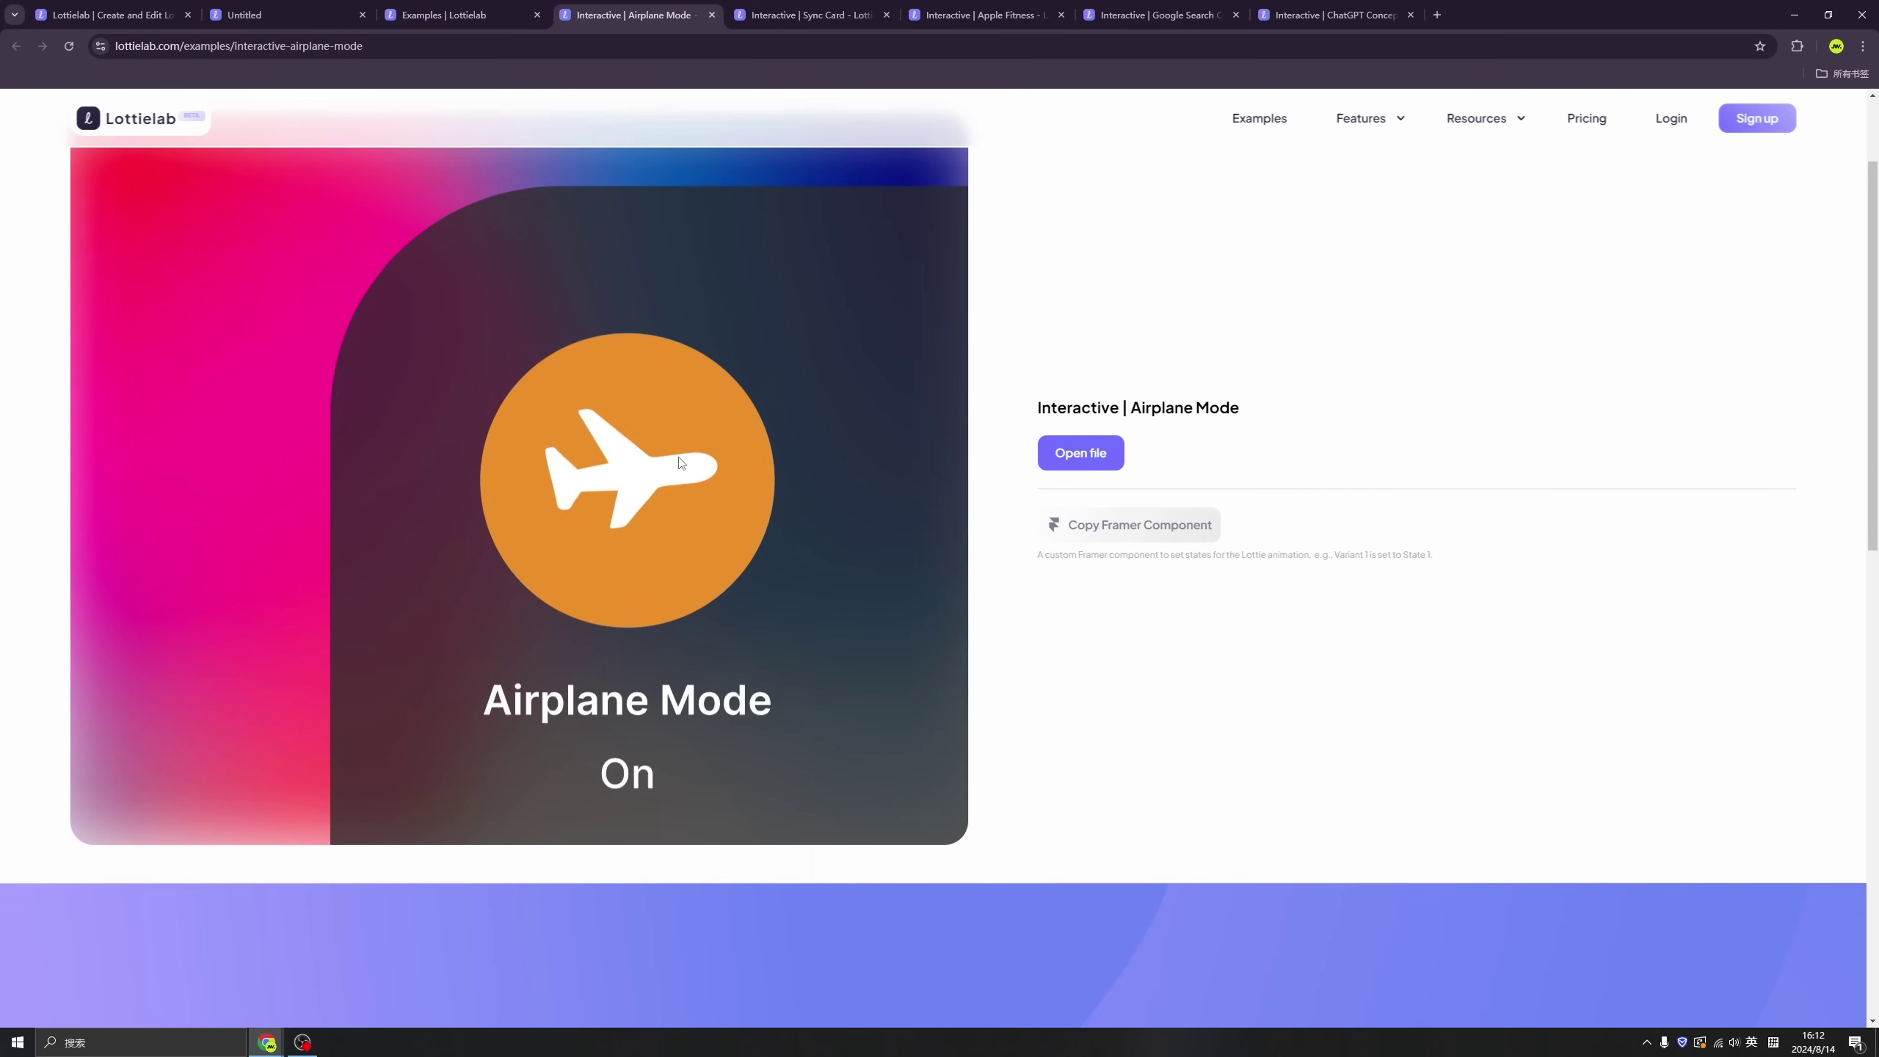
left_click(684, 443)
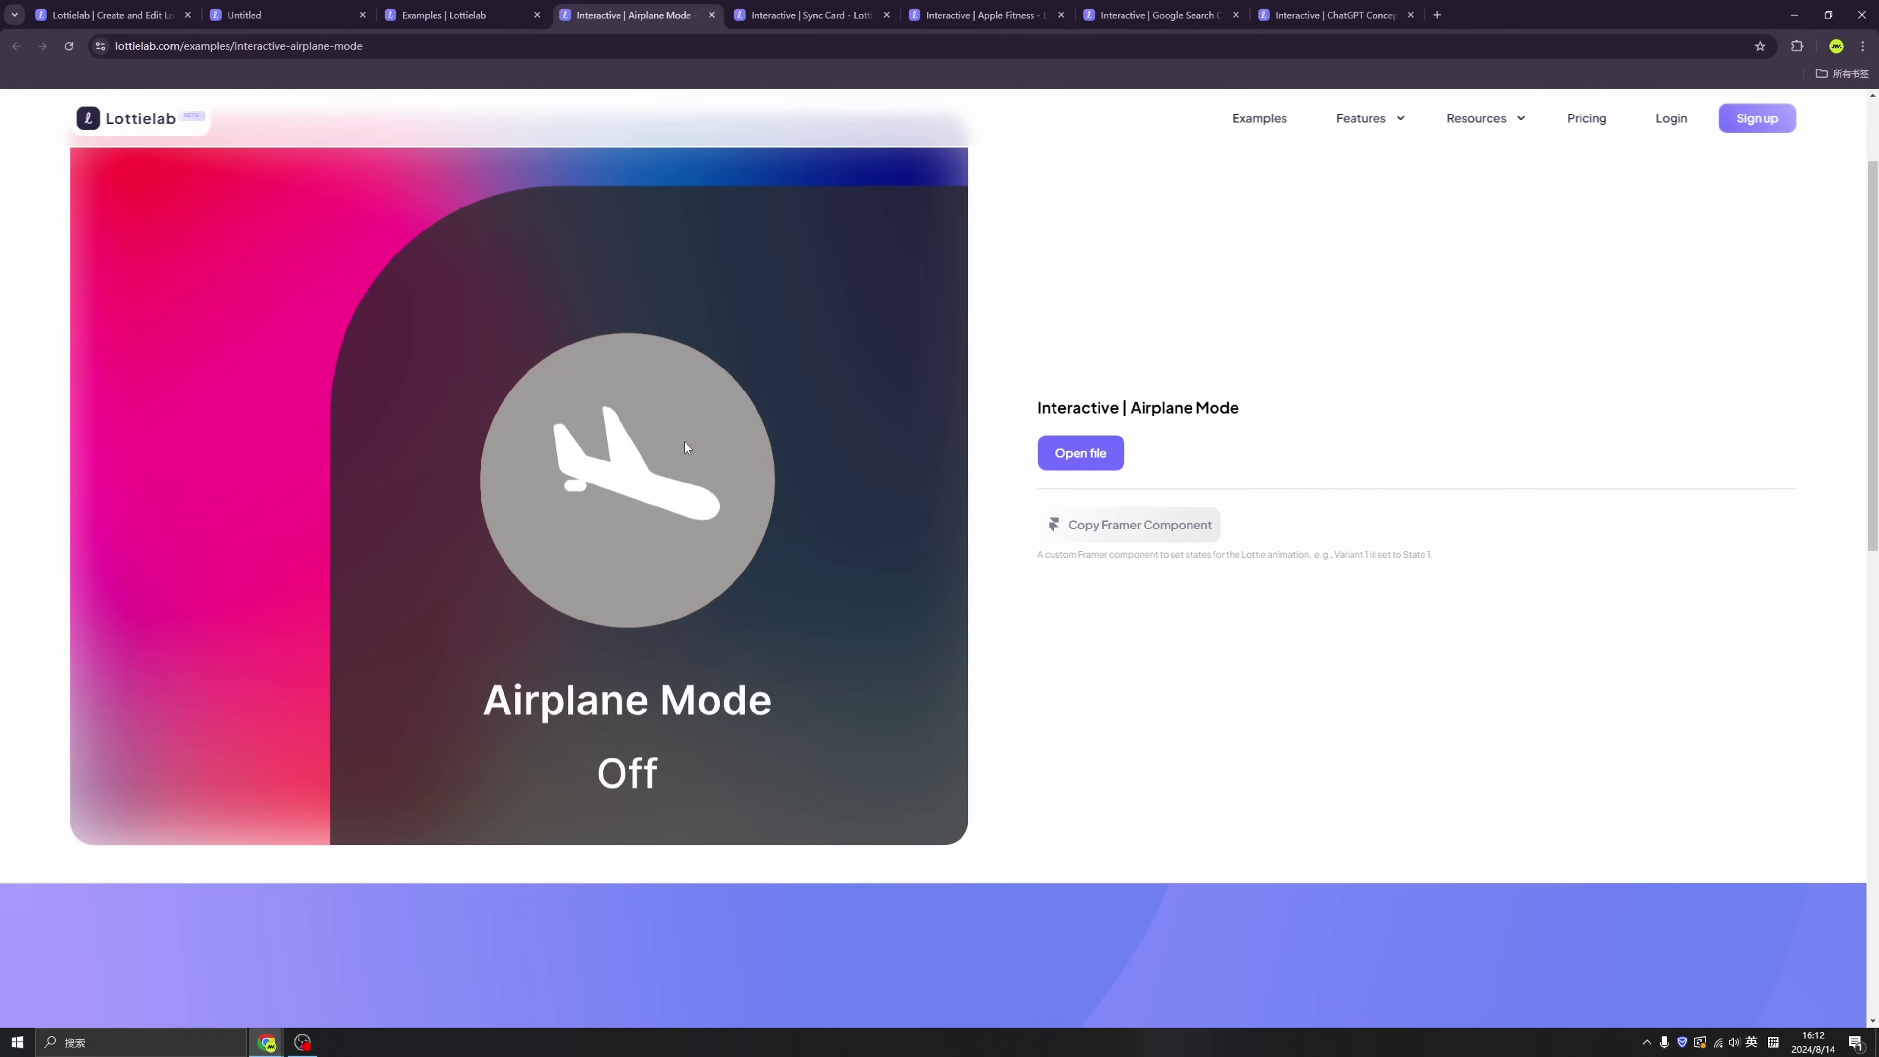
left_click(716, 493)
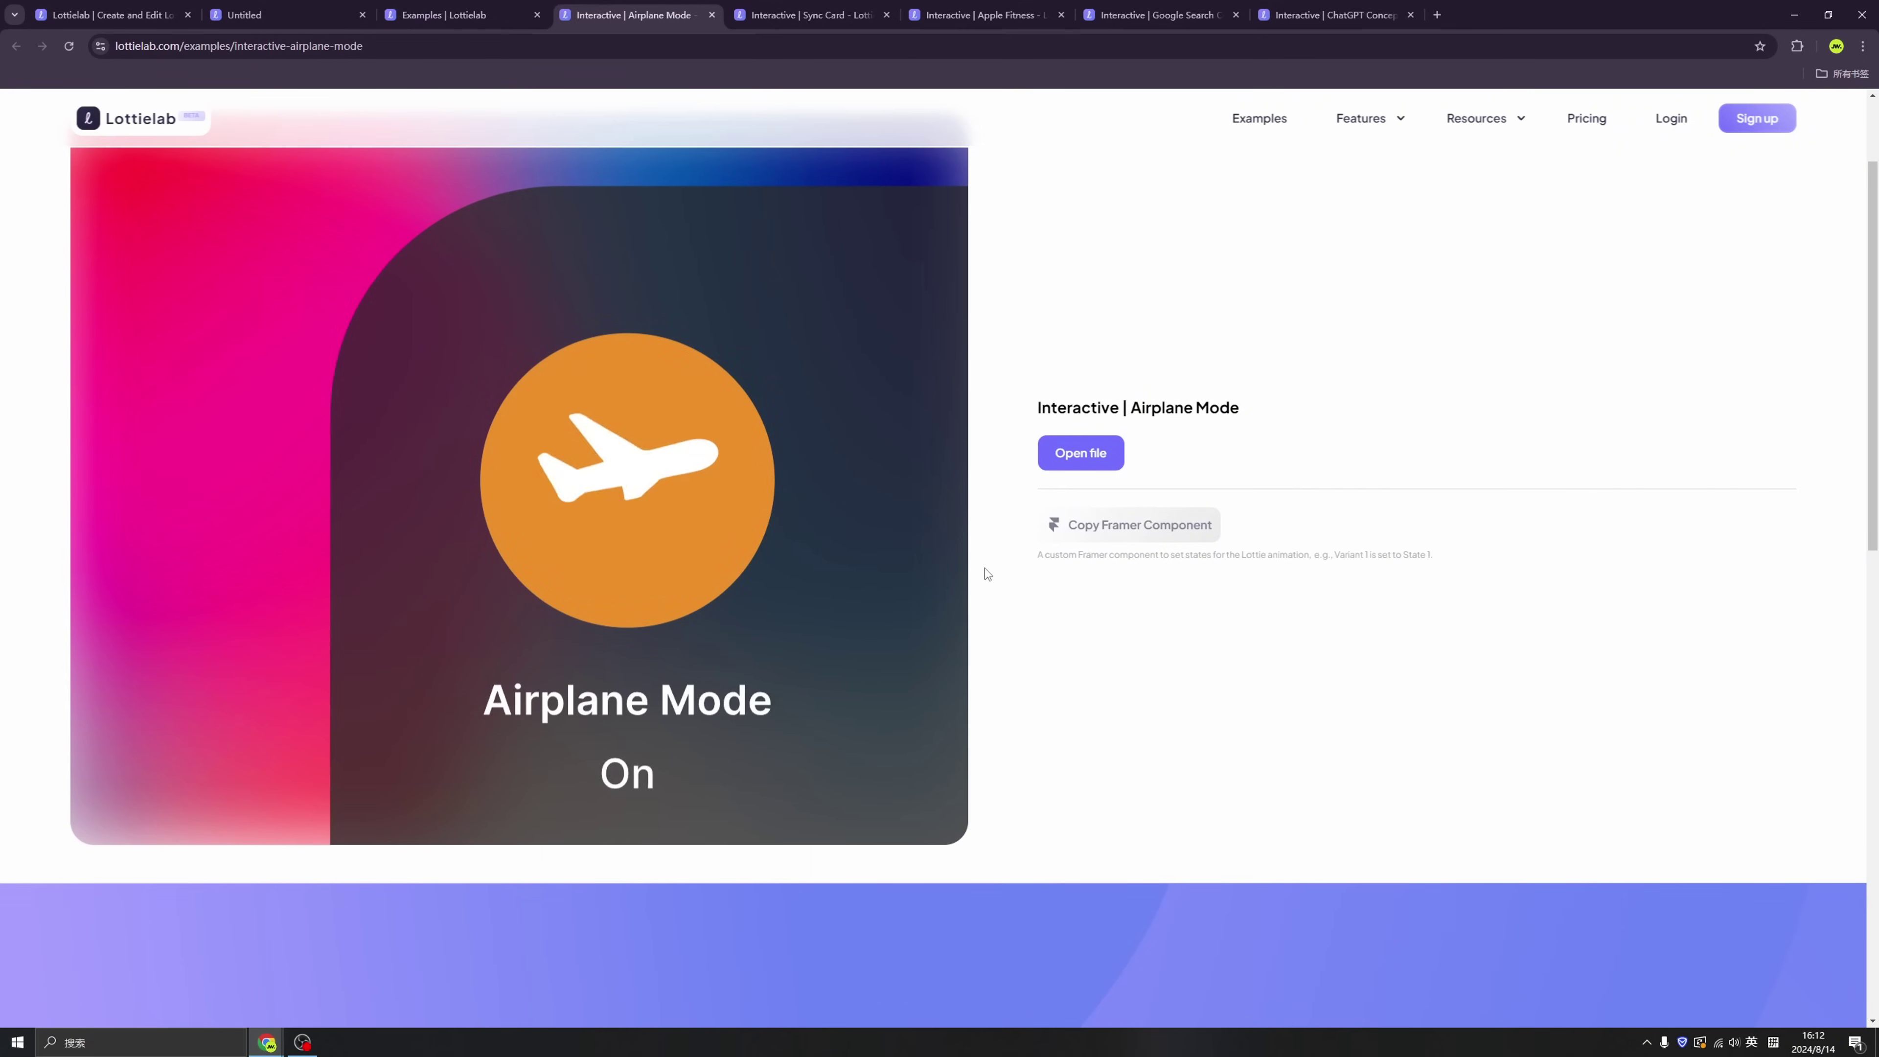
scroll(998, 578, "down", 4)
scroll(997, 569, "down", 3)
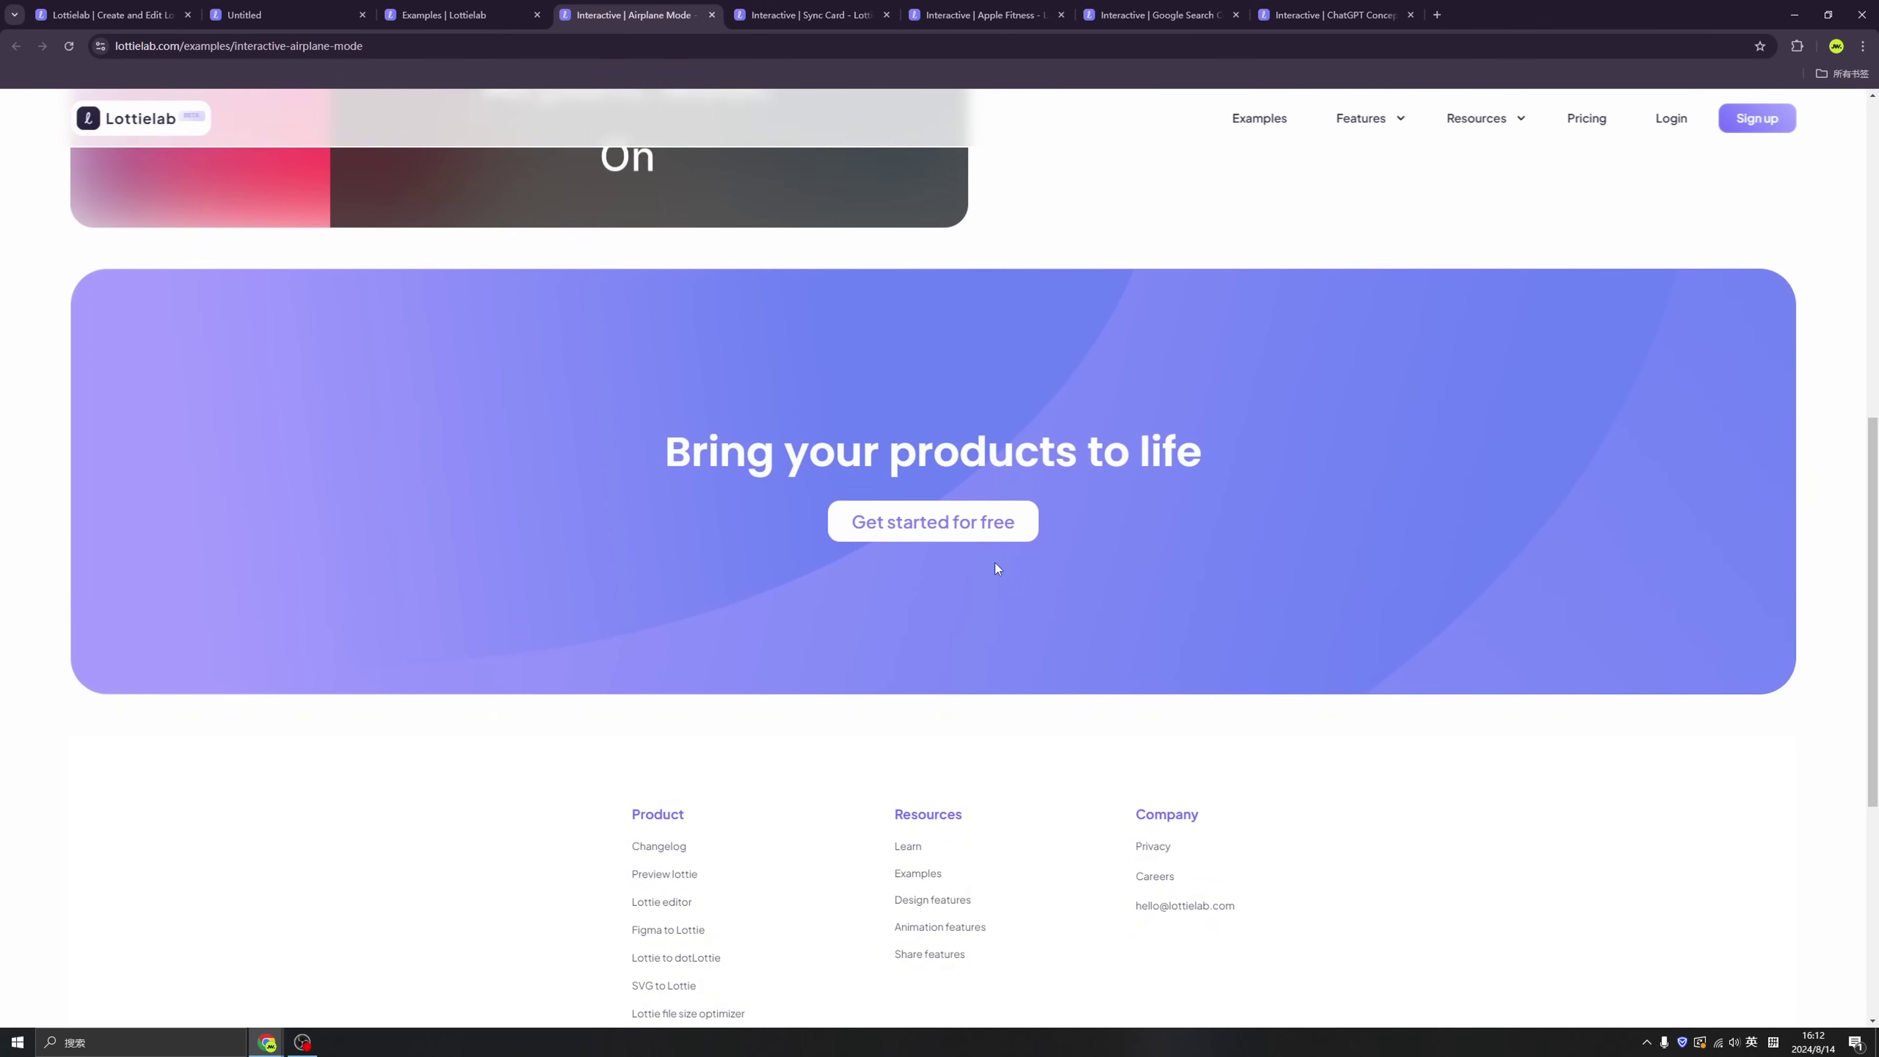
scroll(995, 562, "up", 8)
left_click(715, 516)
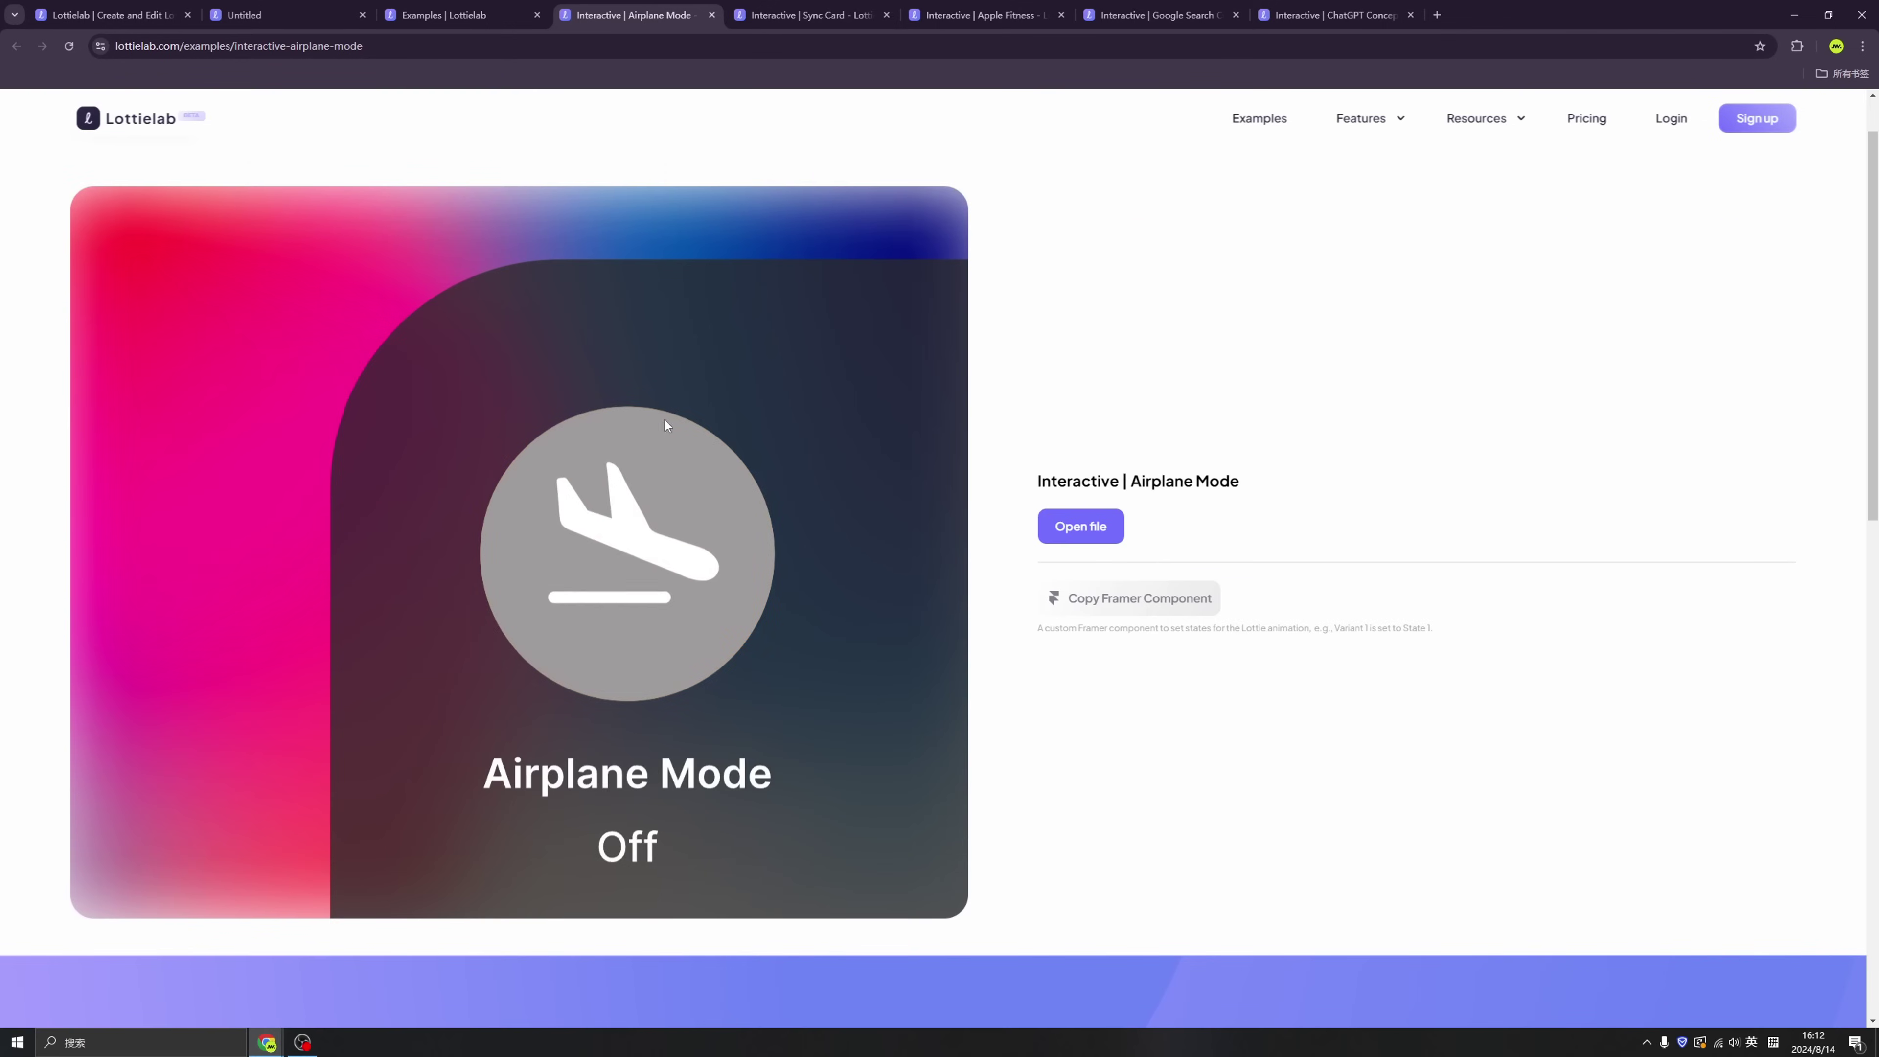
Step: Trigger the sync button in the Sync Card example and switch between workouts in the Apple Fitness example
key("ctrl+Tab")
left_click(599, 540)
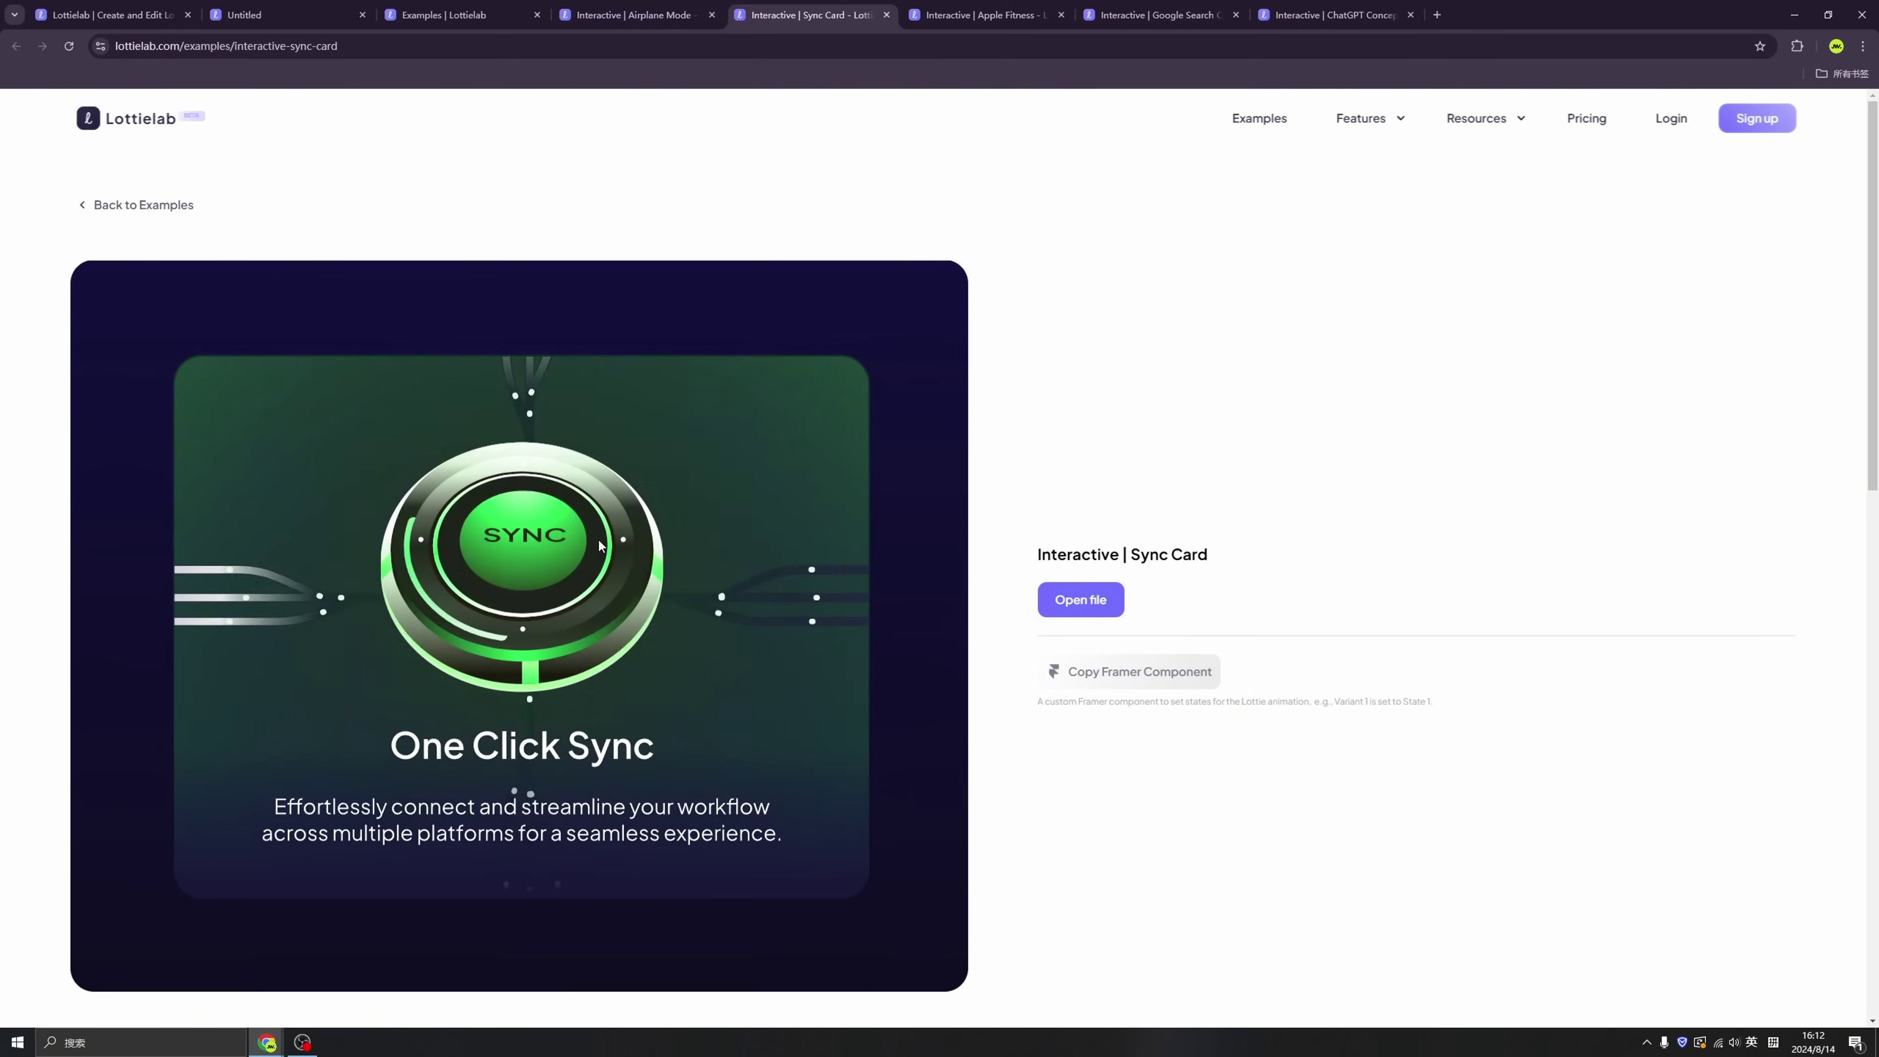
left_click(951, 21)
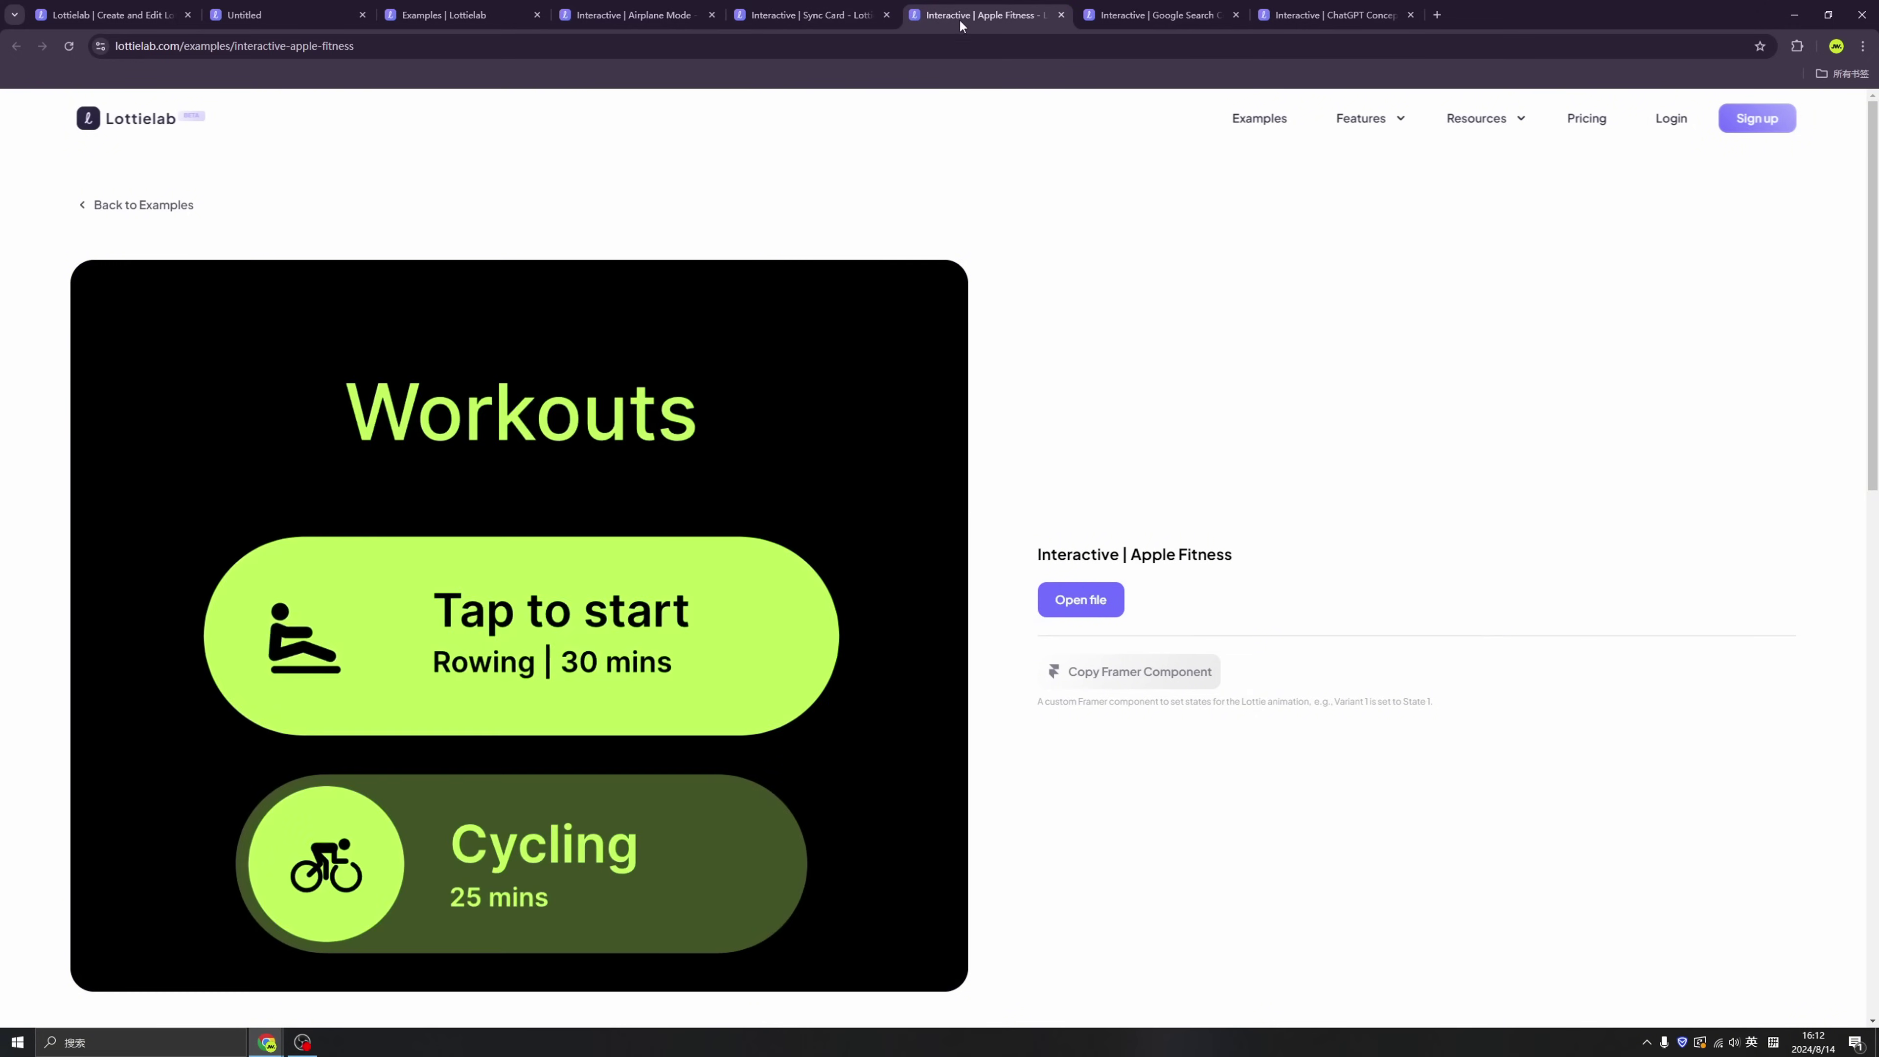
left_click(489, 813)
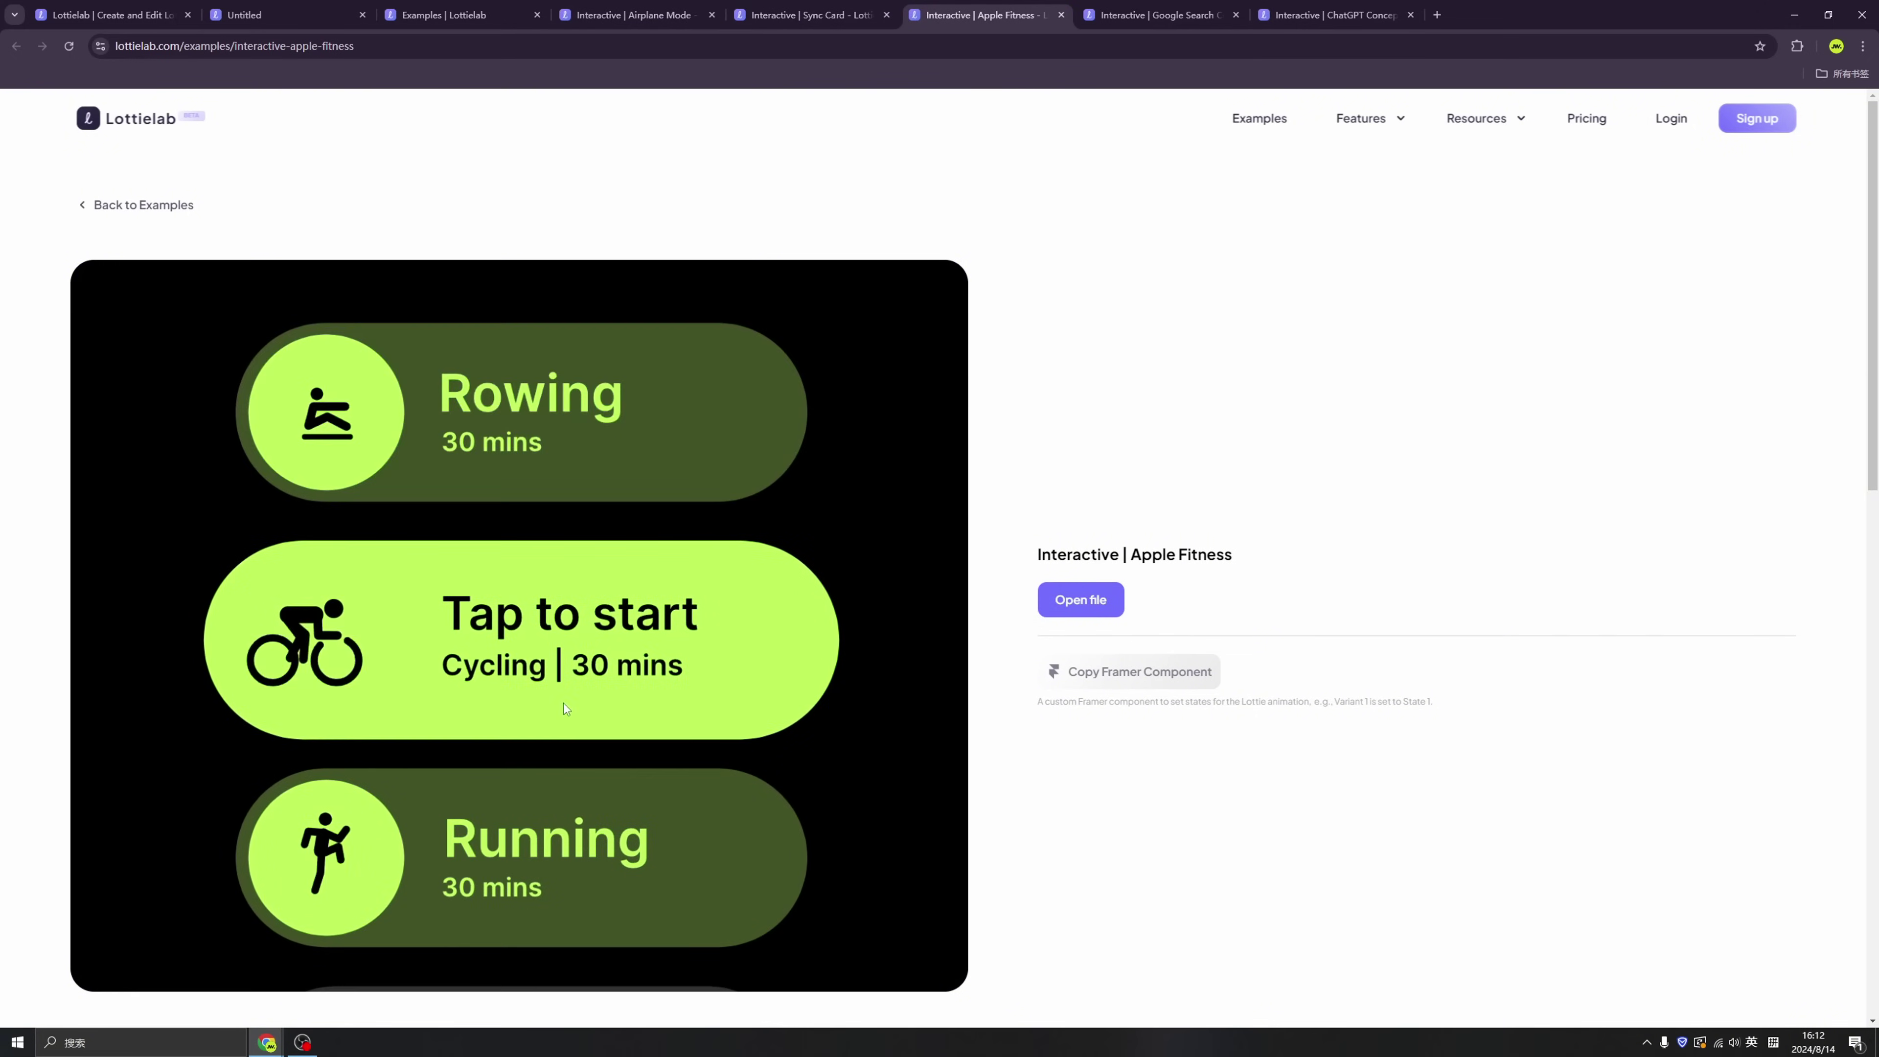
left_click(528, 799)
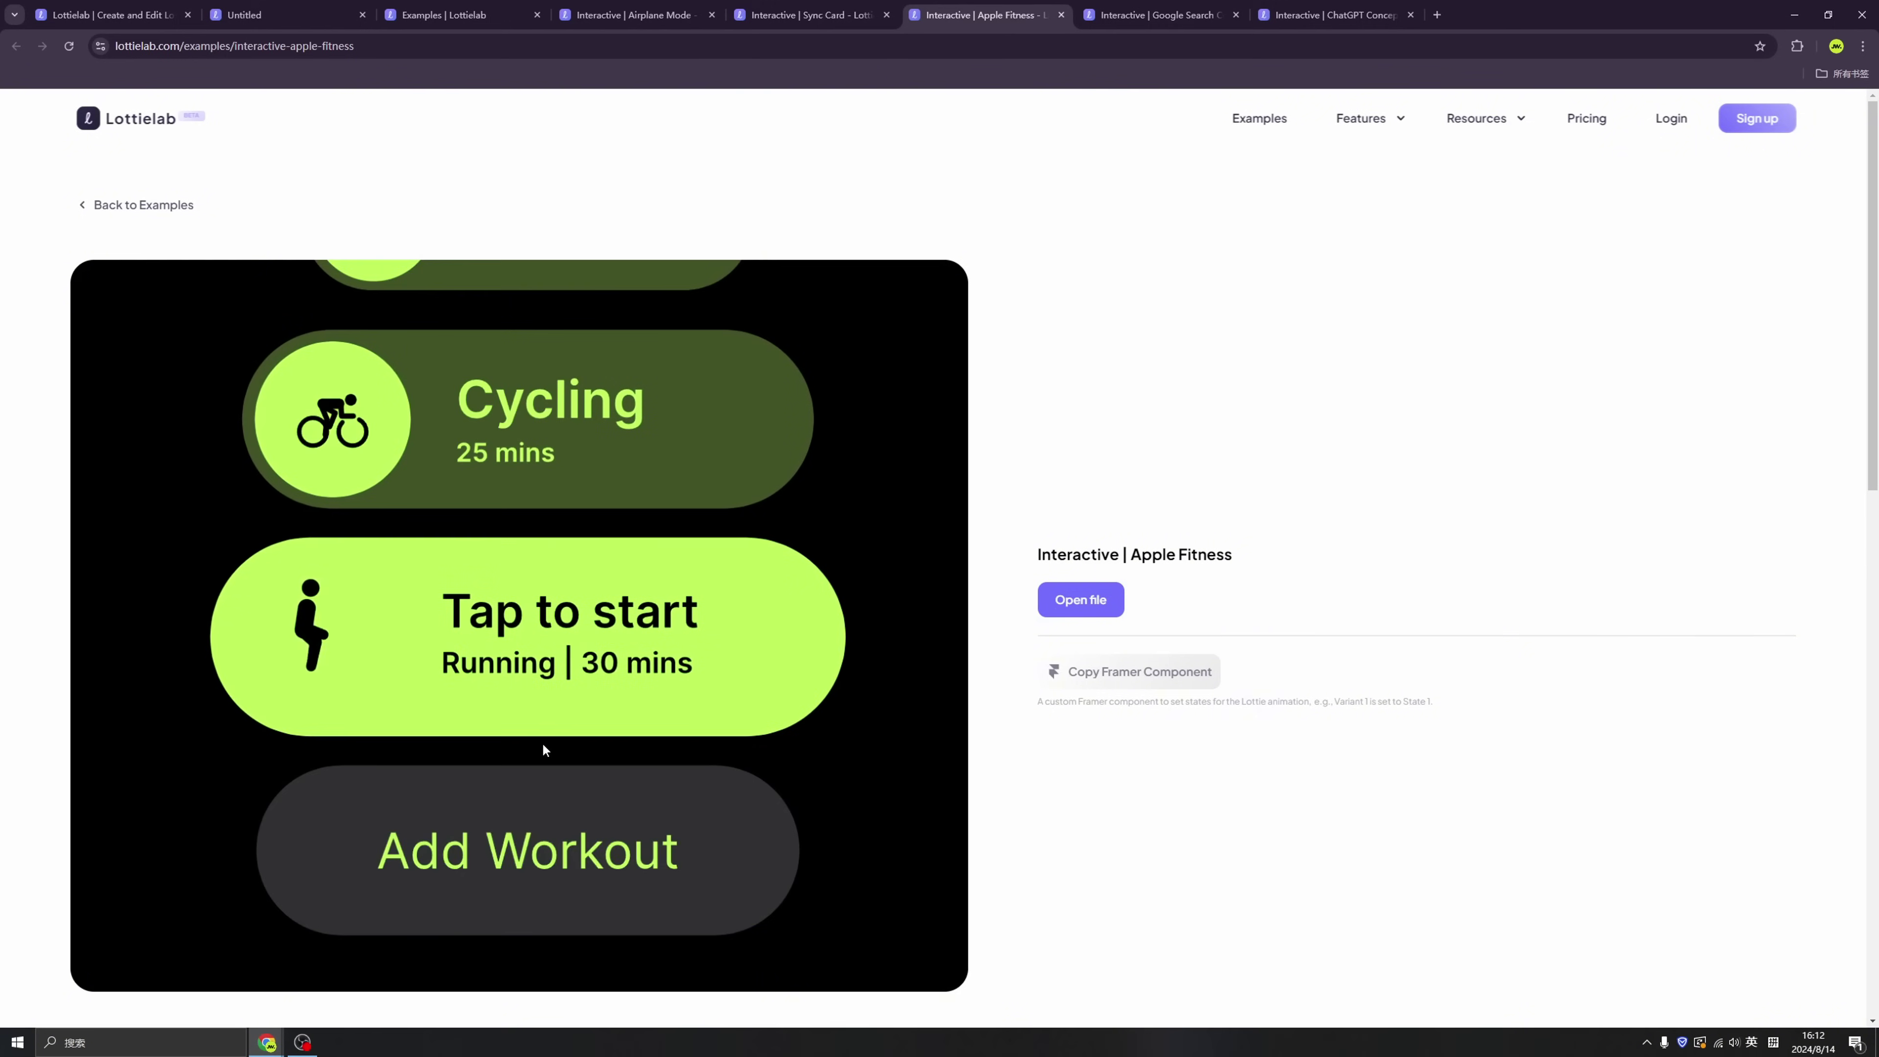
left_click(561, 405)
left_click(563, 419)
left_click(553, 825)
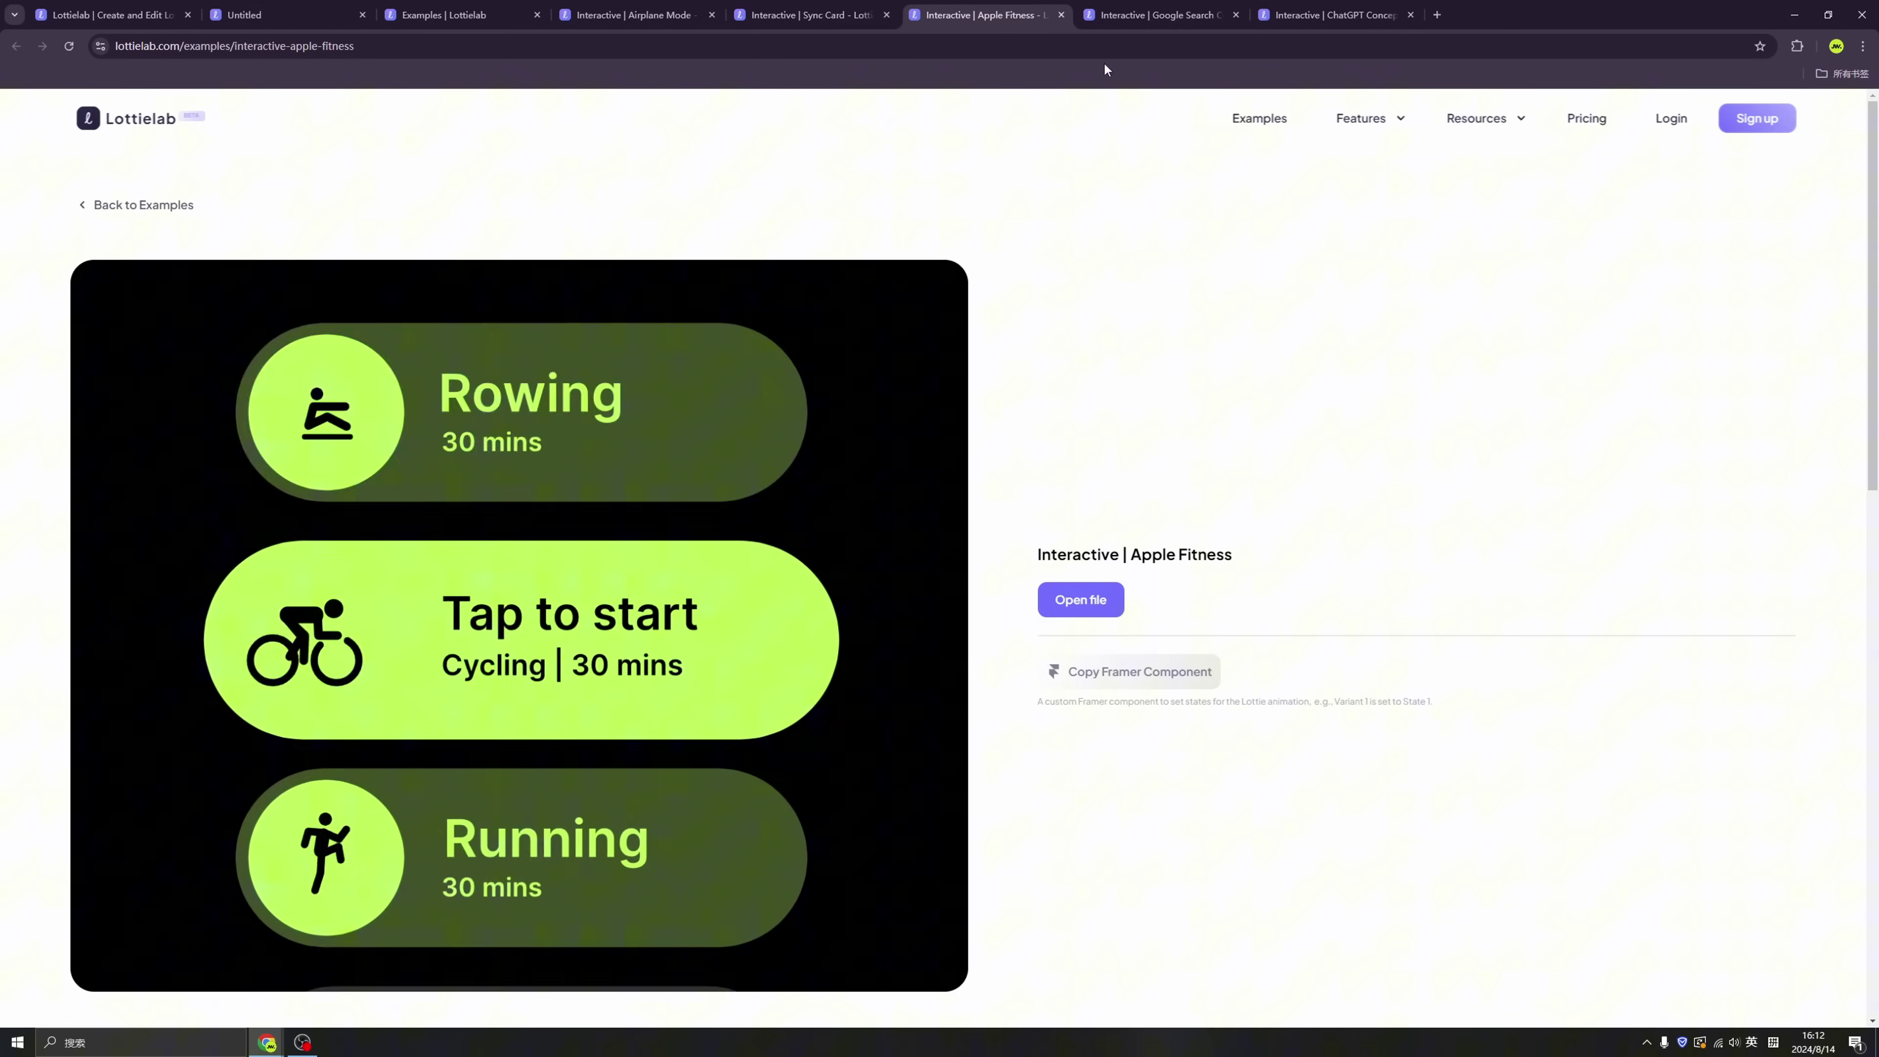
Step: View the interactive Google Search Concept and ChatGPT Concept examples
left_click(1156, 15)
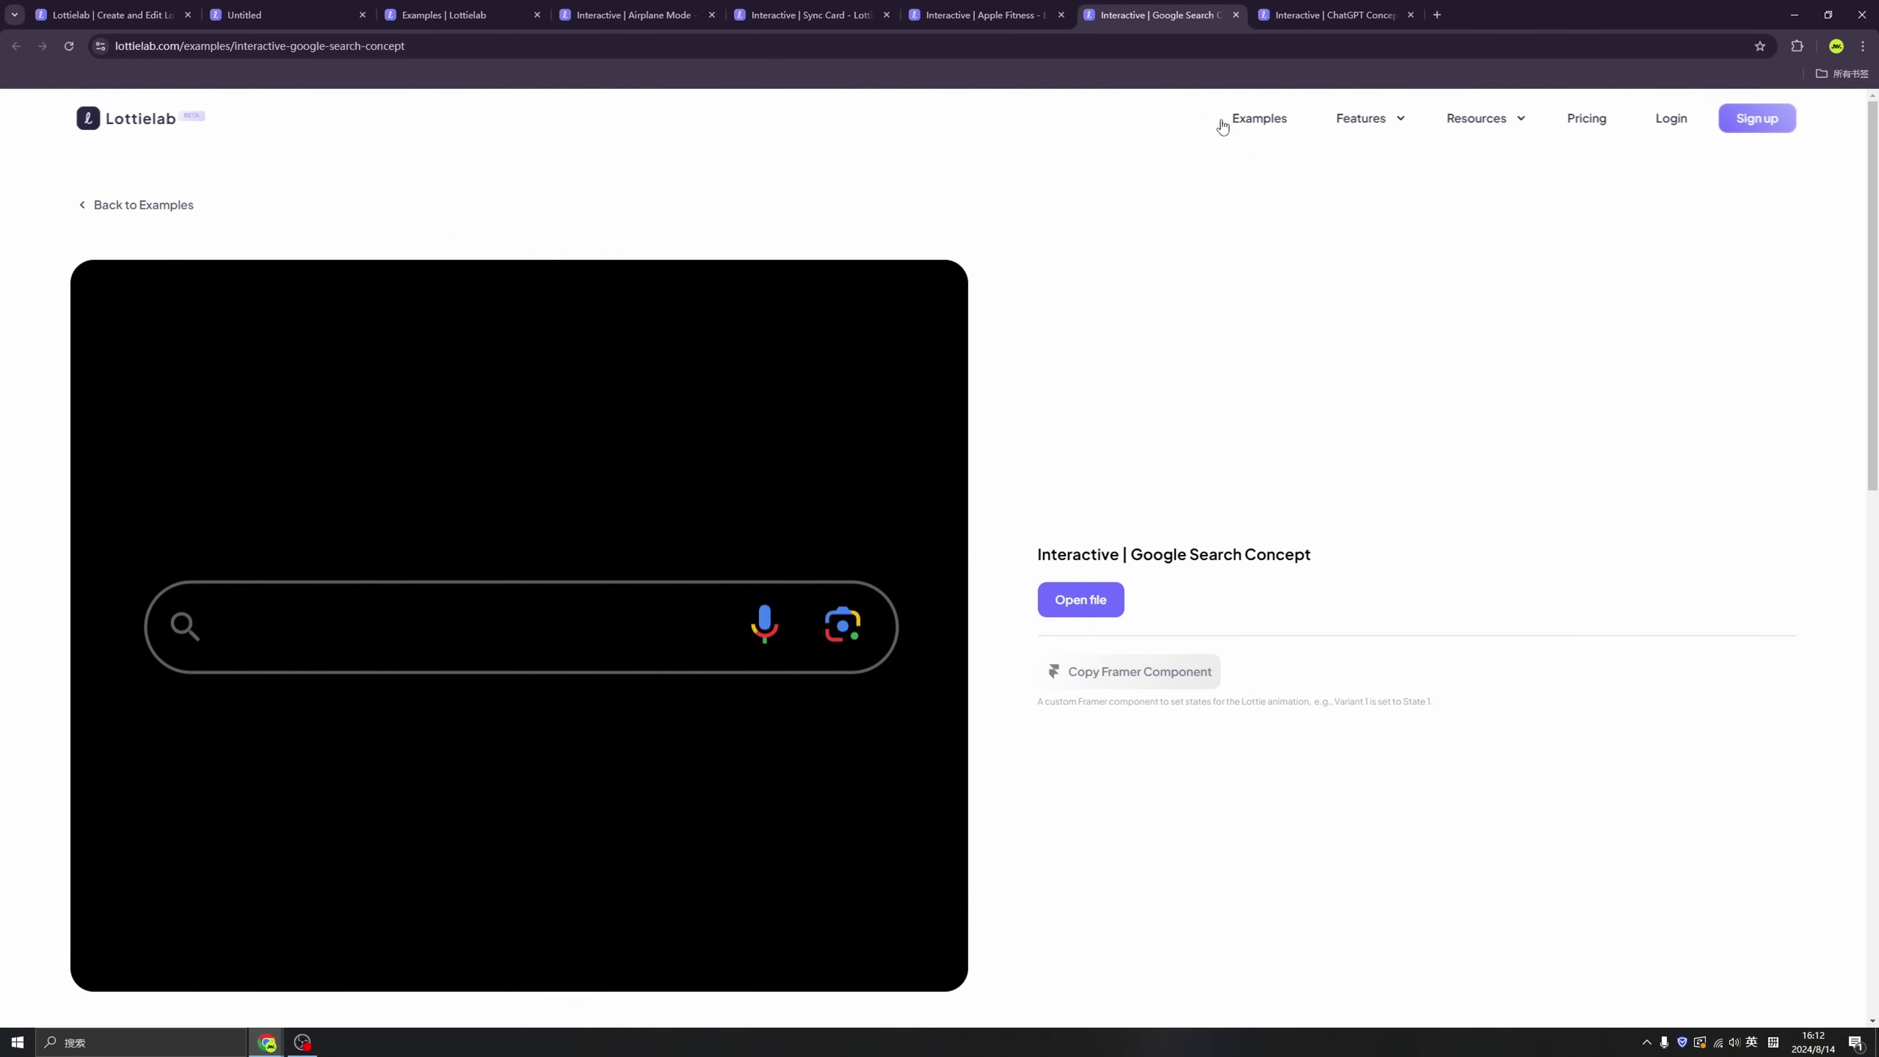
left_click(1332, 14)
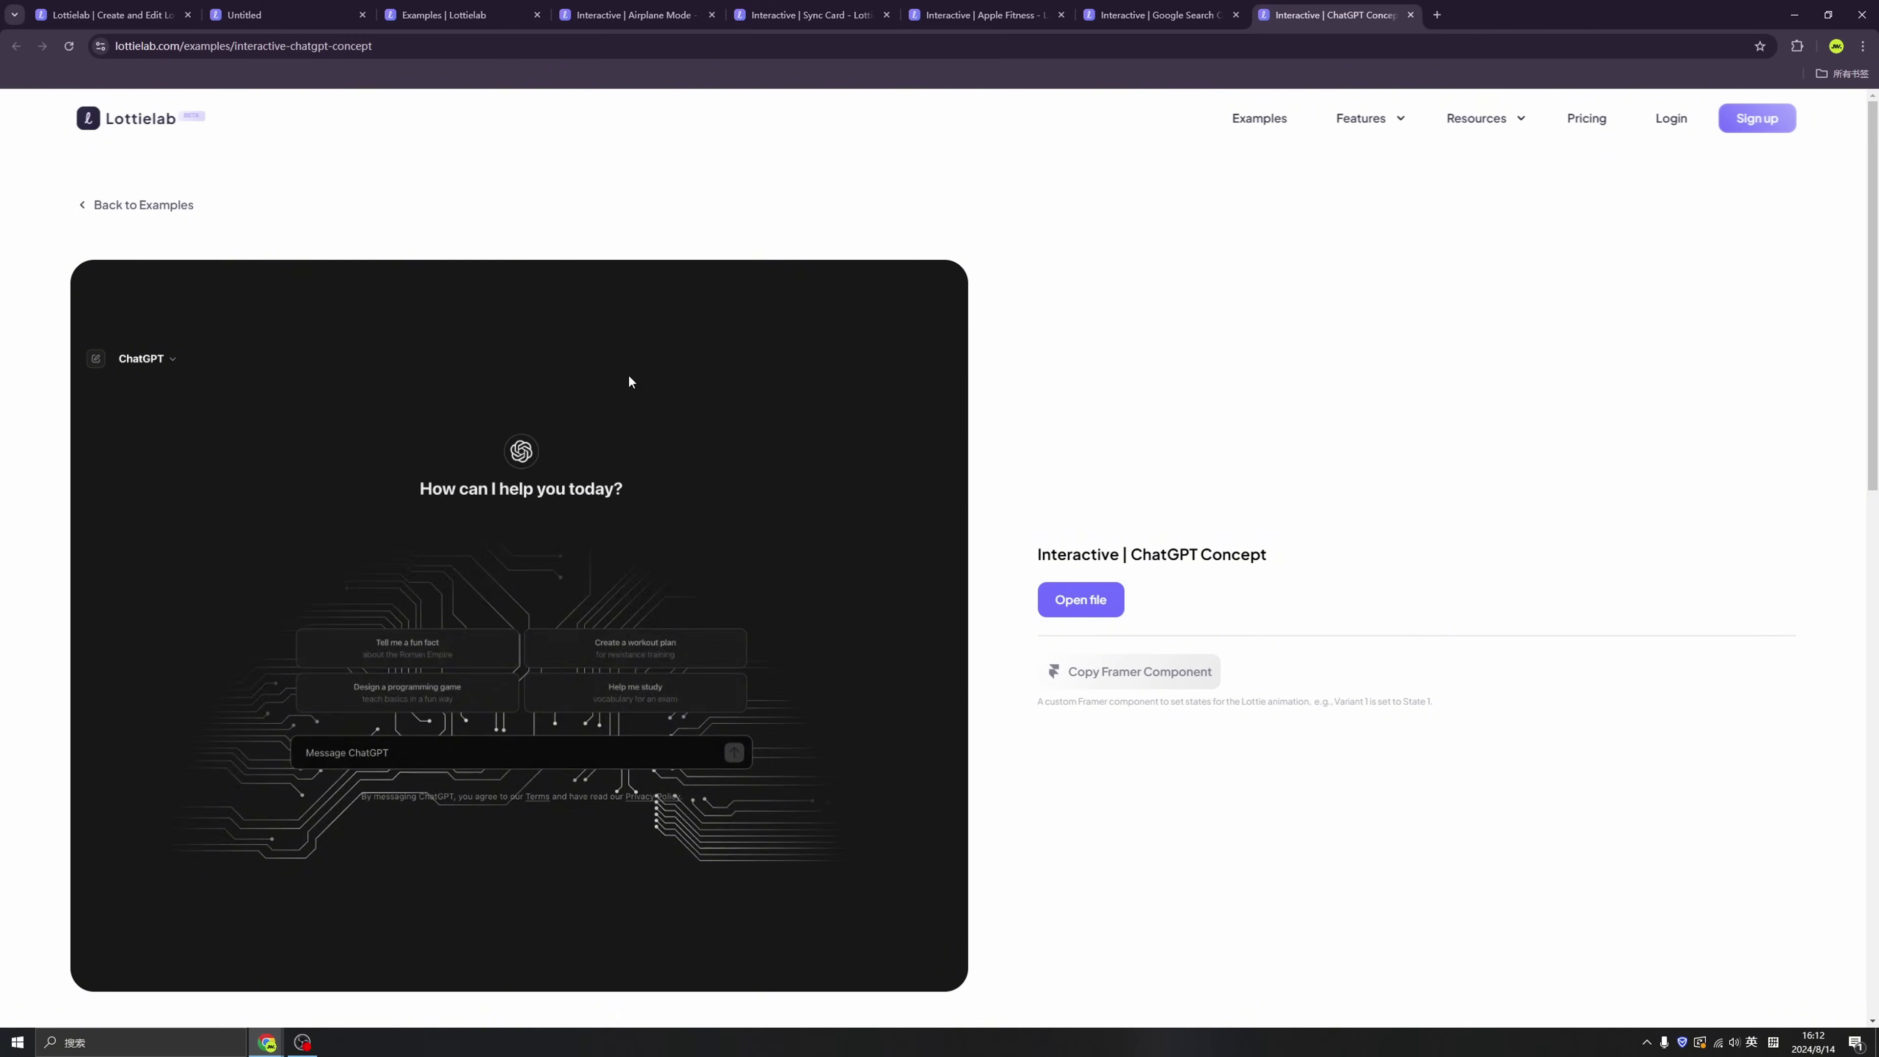
Step: In the untitled editor file, draw a rectangle about 645 by 199 mid-canvas and round its corners to a radius of 100
left_click(281, 15)
left_click(399, 337)
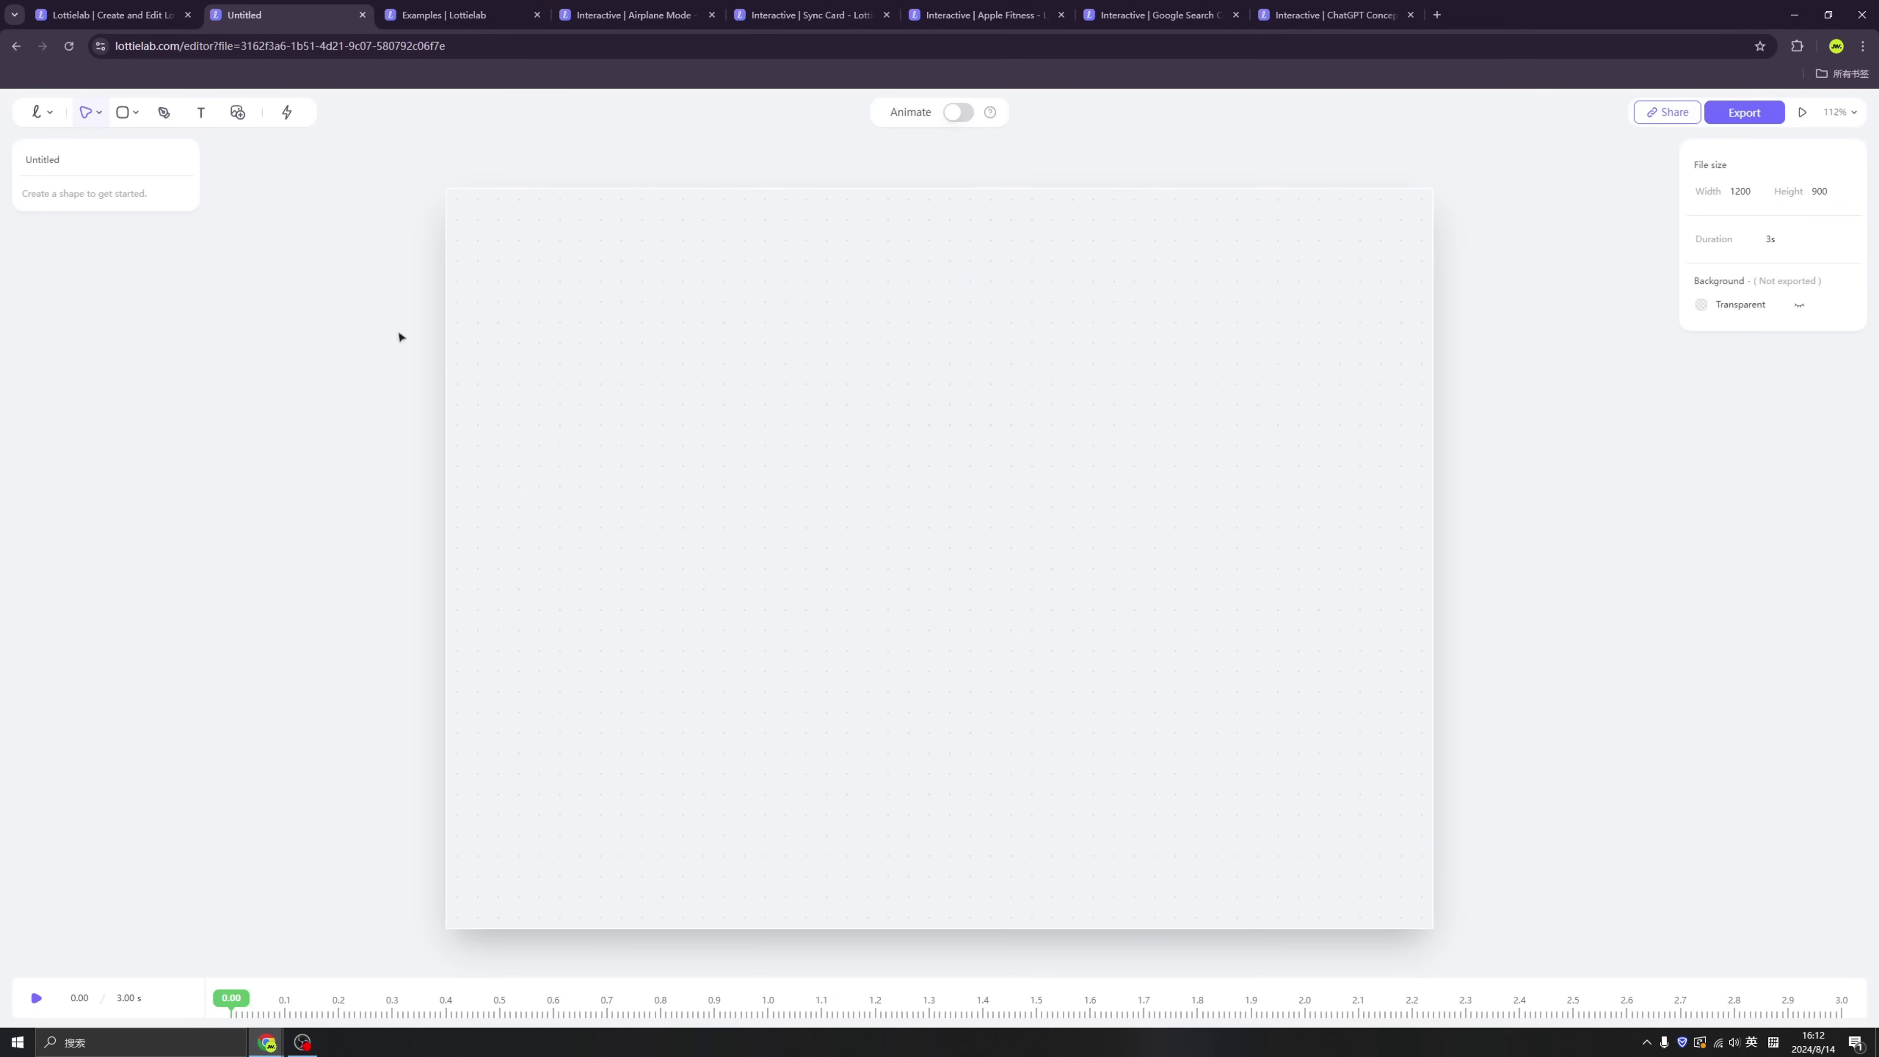
left_click(136, 113)
left_click(148, 151)
mouse_move(704, 433)
left_mouse_down()
mouse_move(922, 528)
mouse_move(1233, 596)
left_mouse_up()
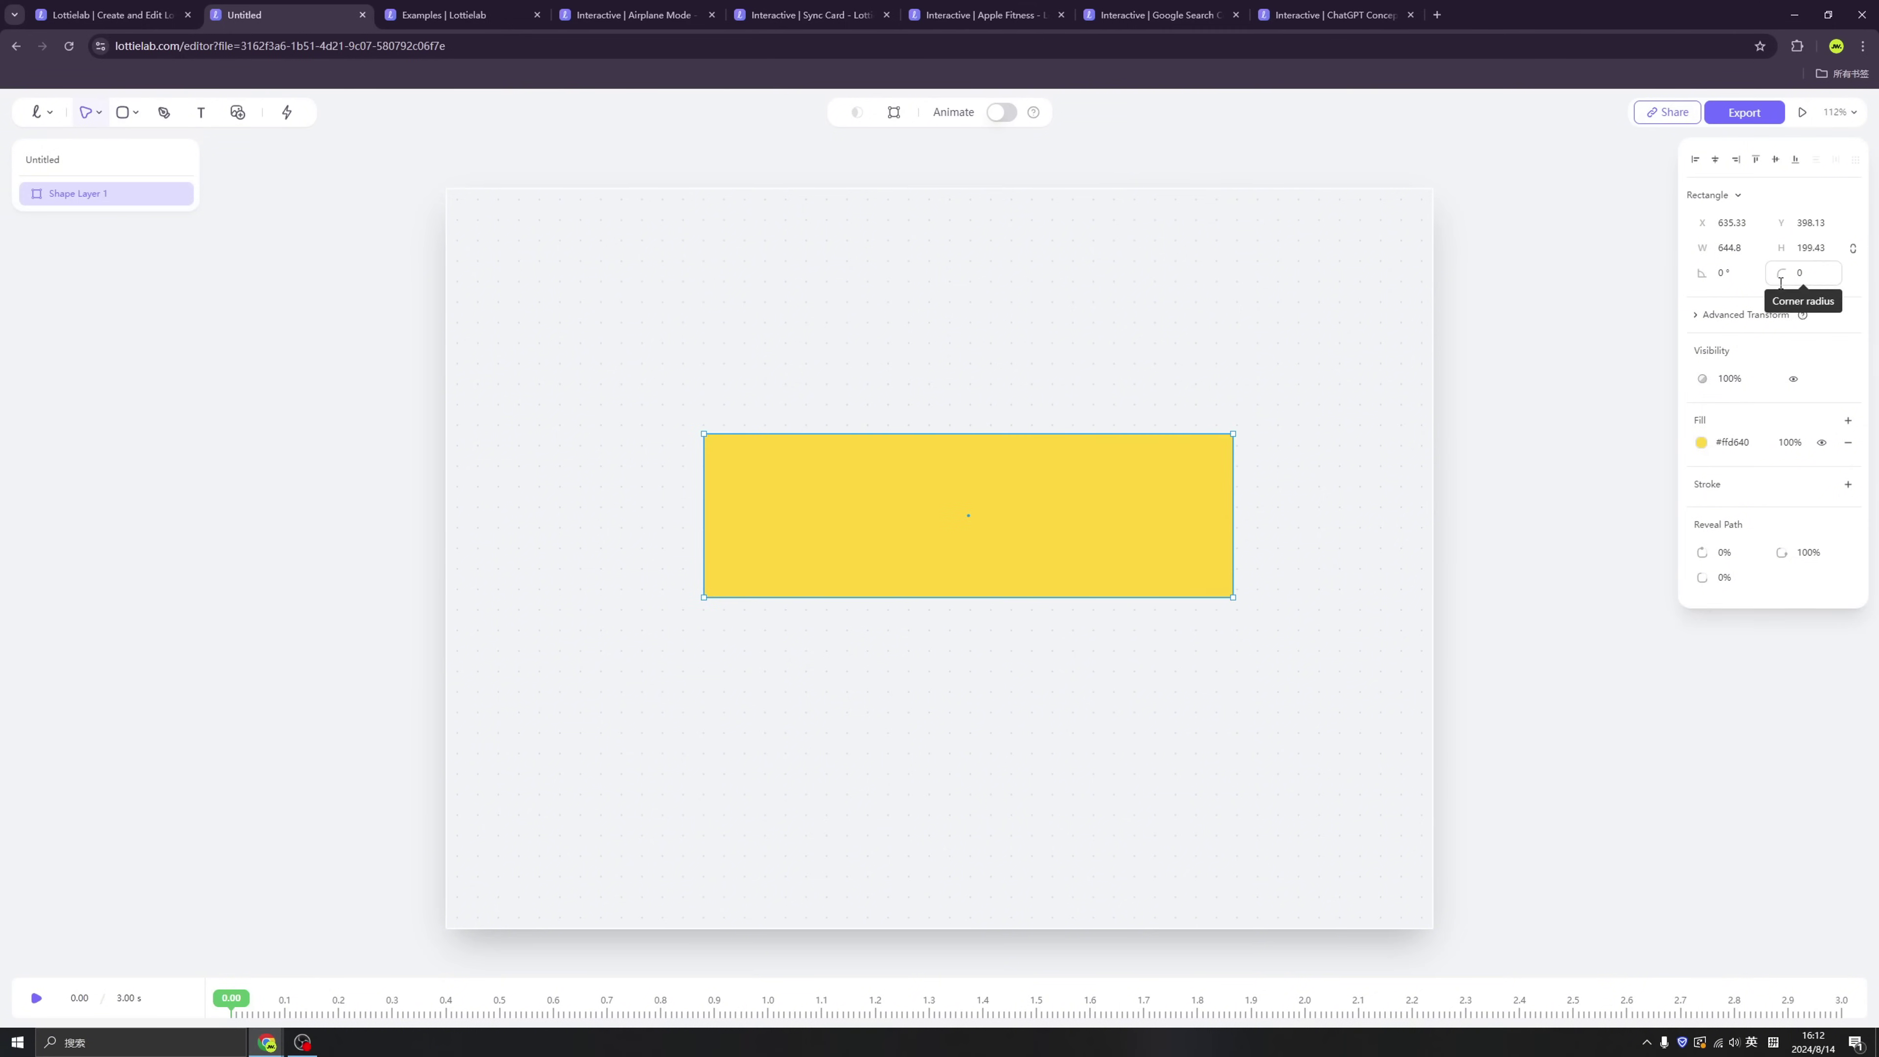
left_click_drag(1224, 443, 915, 591)
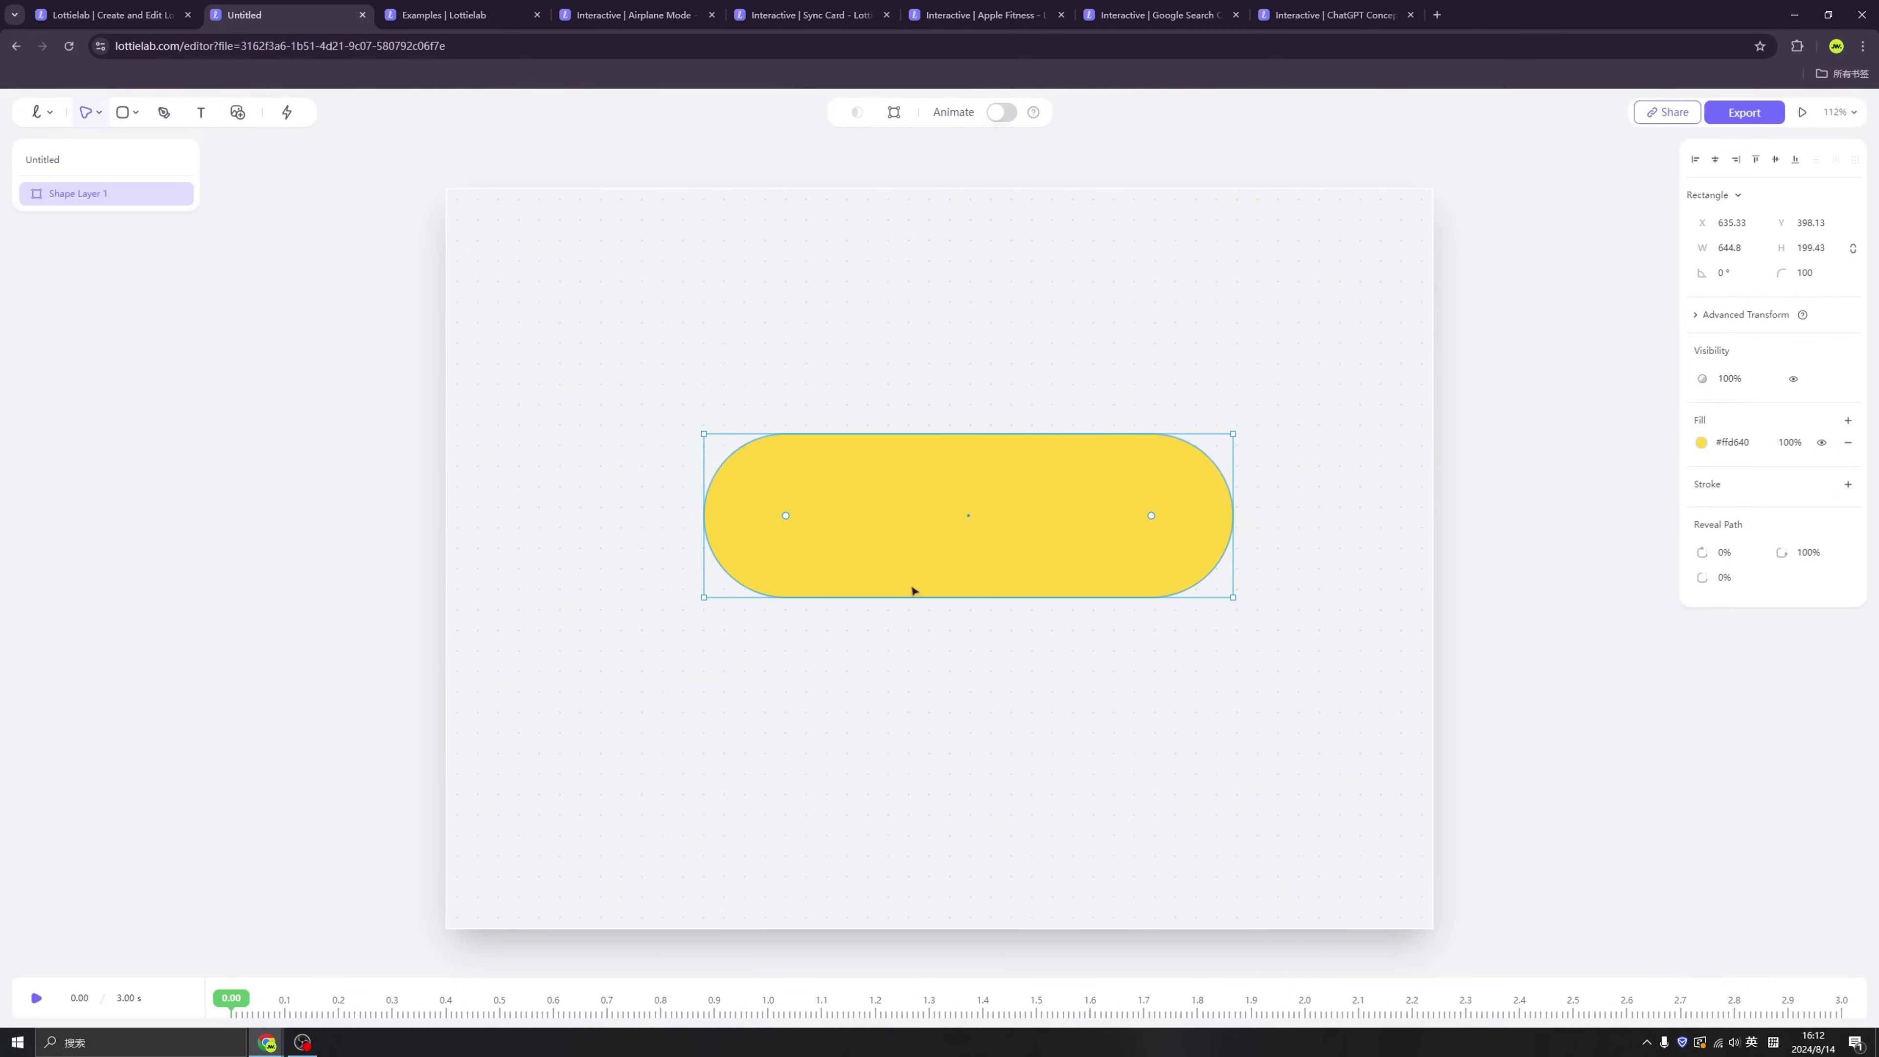
left_click(653, 413)
Step: Draw a circle about 169 in diameter over the left part of the yellow bar
left_click(136, 112)
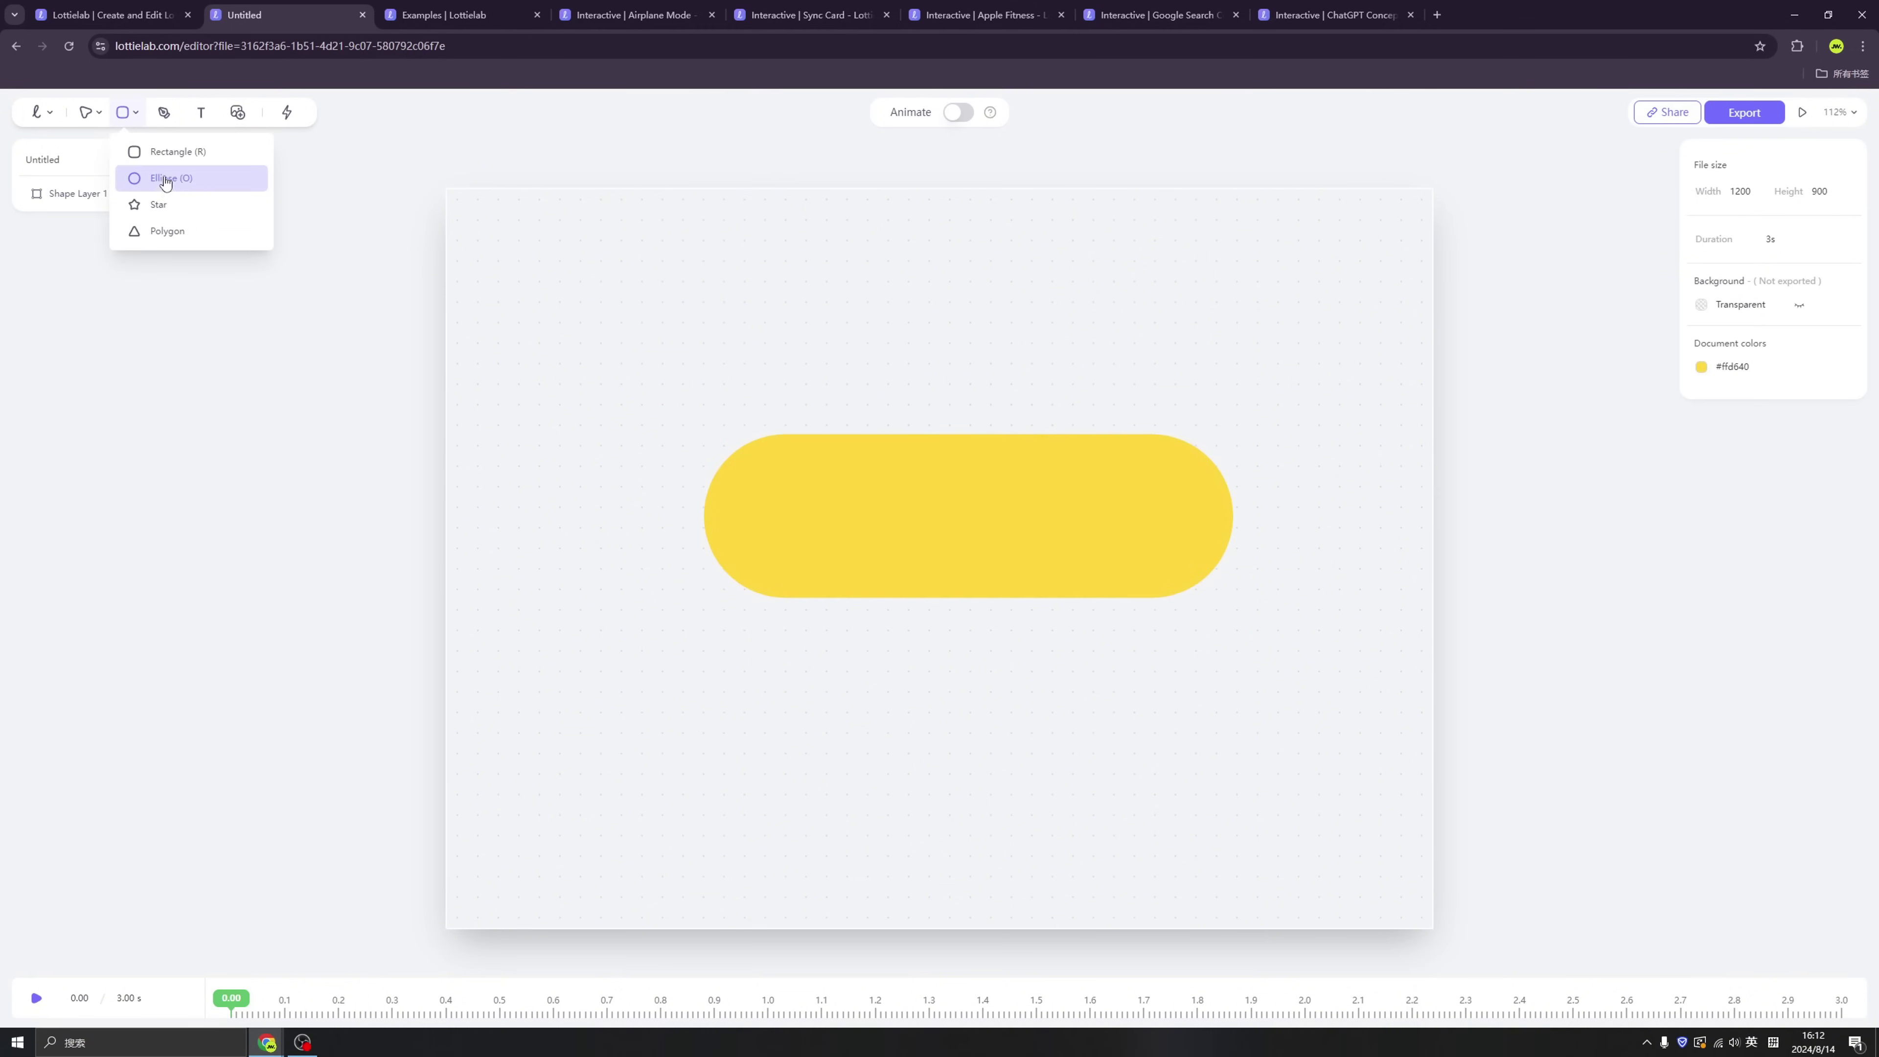
left_click(164, 179)
left_click_drag(752, 460, 890, 596)
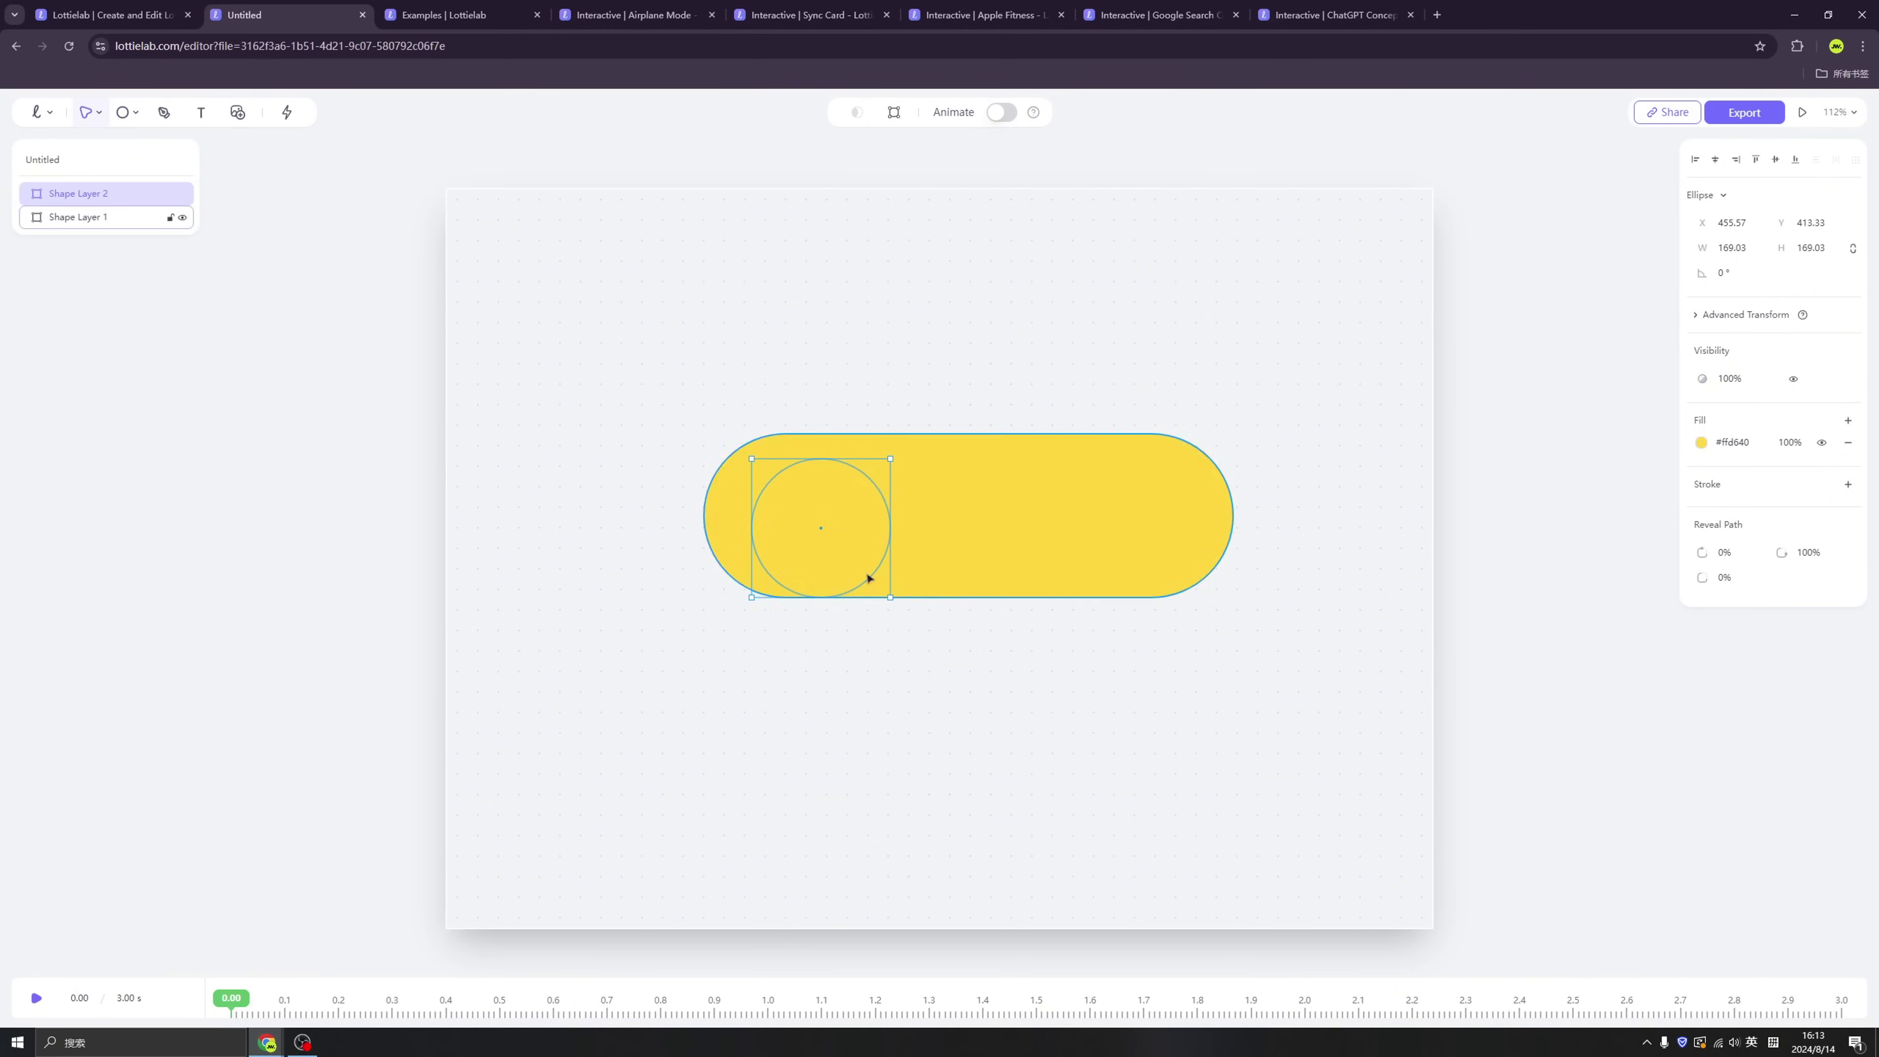
Step: Fill the circle with white (#ffffff) and move it into the rounded left end of the yellow bar
left_click(1702, 444)
left_click_drag(1554, 310, 1424, 165)
left_click_drag(859, 514, 830, 504)
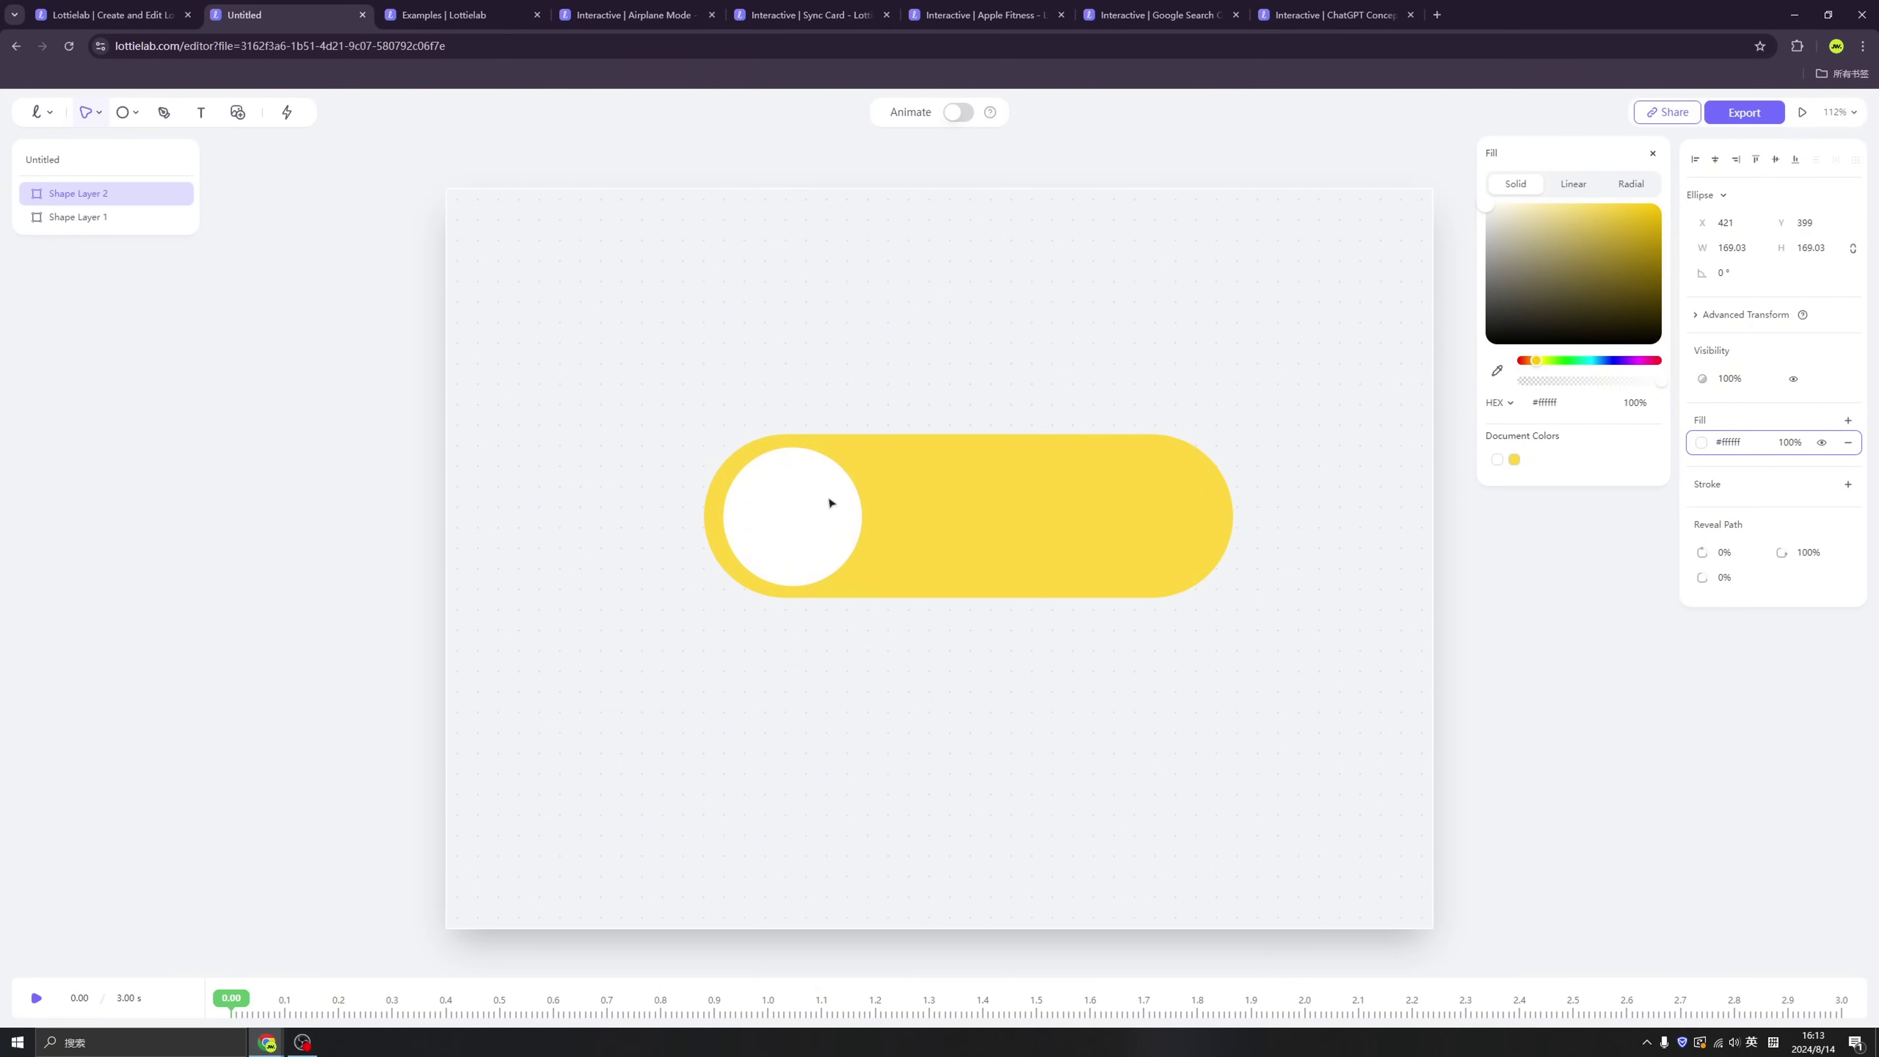
Step: Shorten the yellow bar to a toggle shape and move it with the circle into the canvas's upper-left corner
left_click_drag(640, 479, 877, 572)
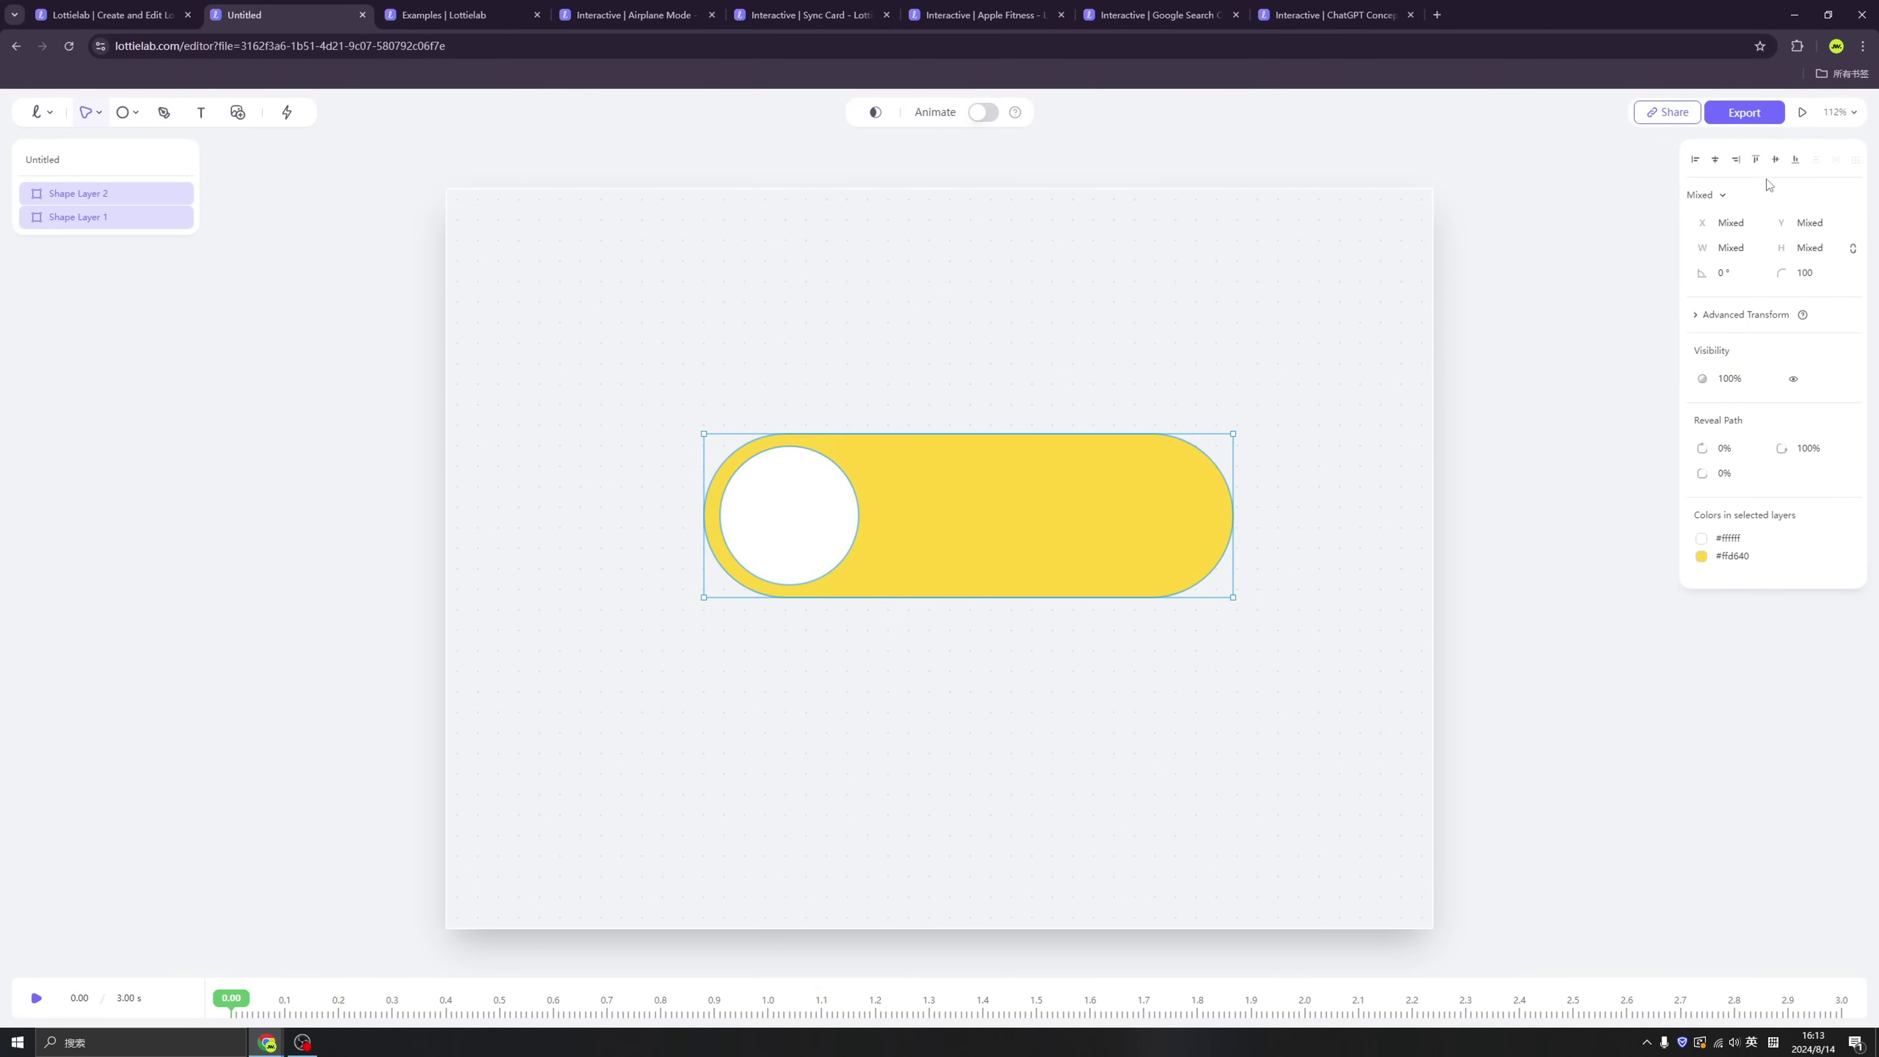
left_click_drag(1056, 549, 827, 322)
left_click(902, 435)
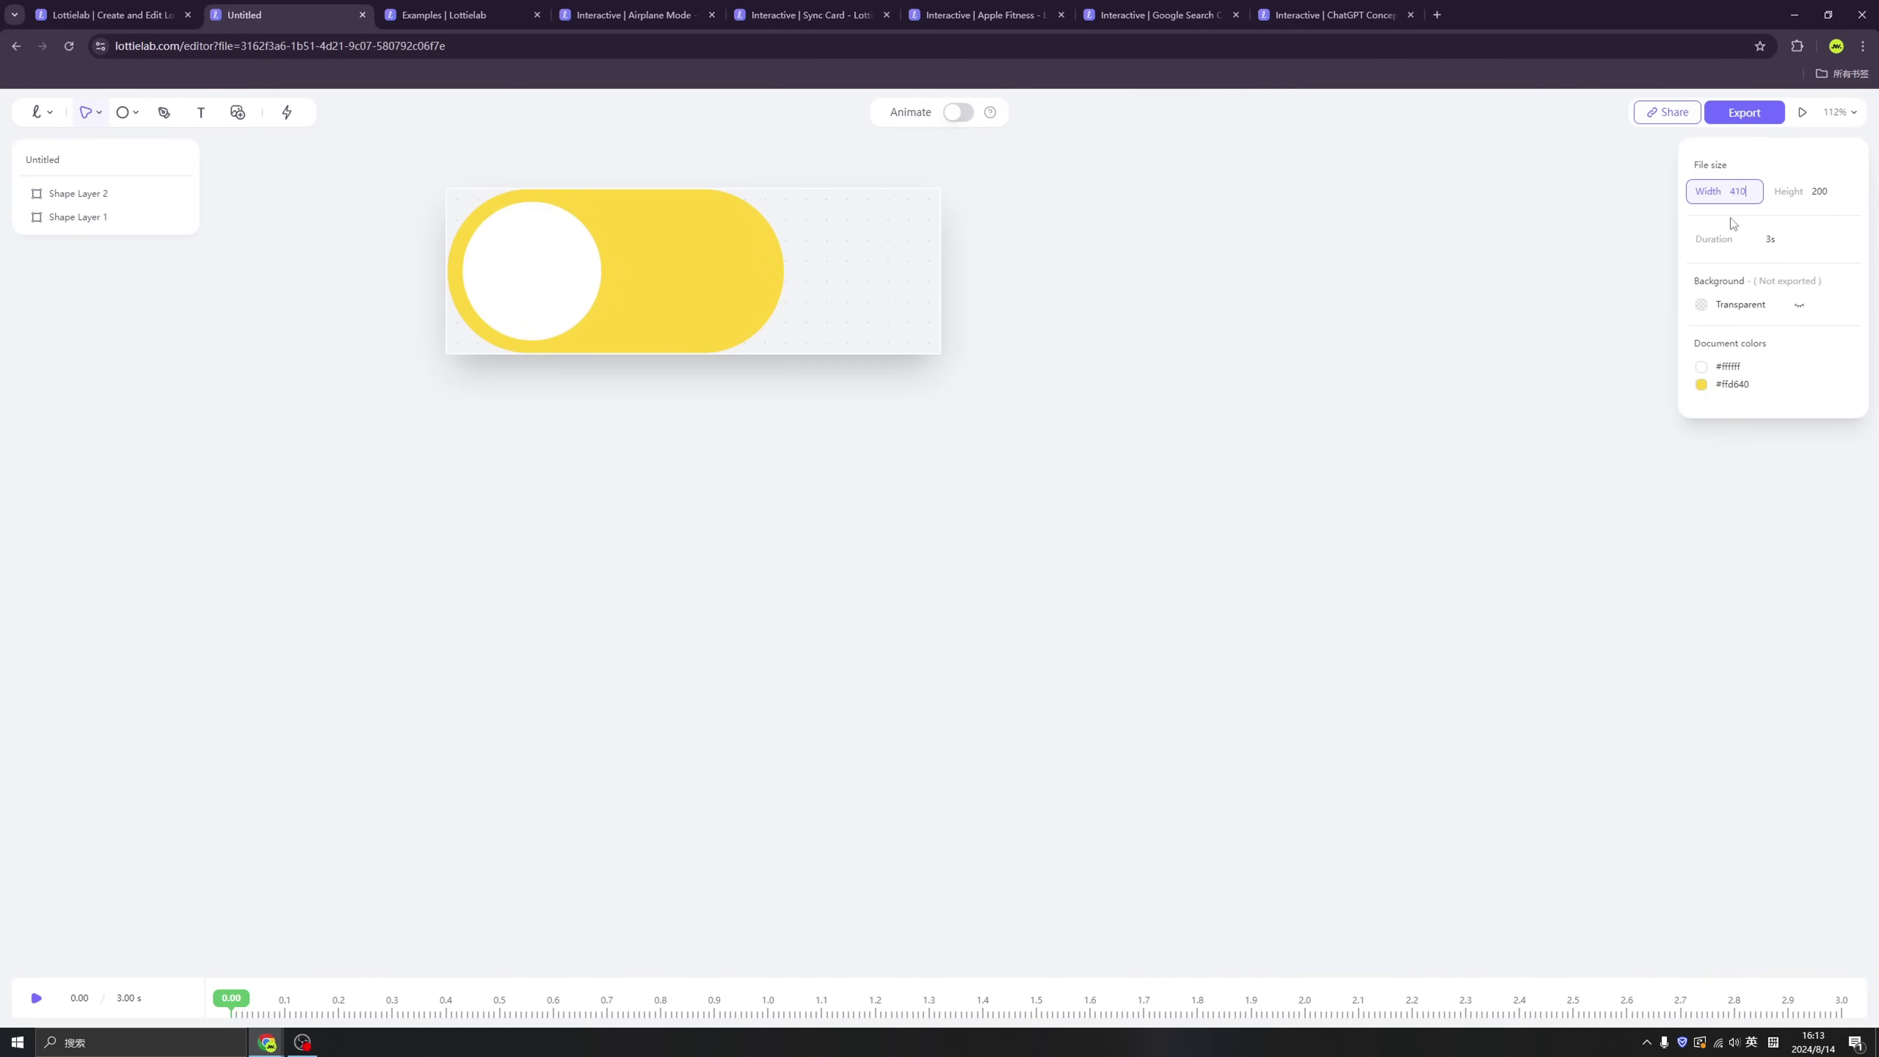
Step: Set the file size to 410 wide by 200 high so the canvas fits the toggle
type("410")
key("Tab")
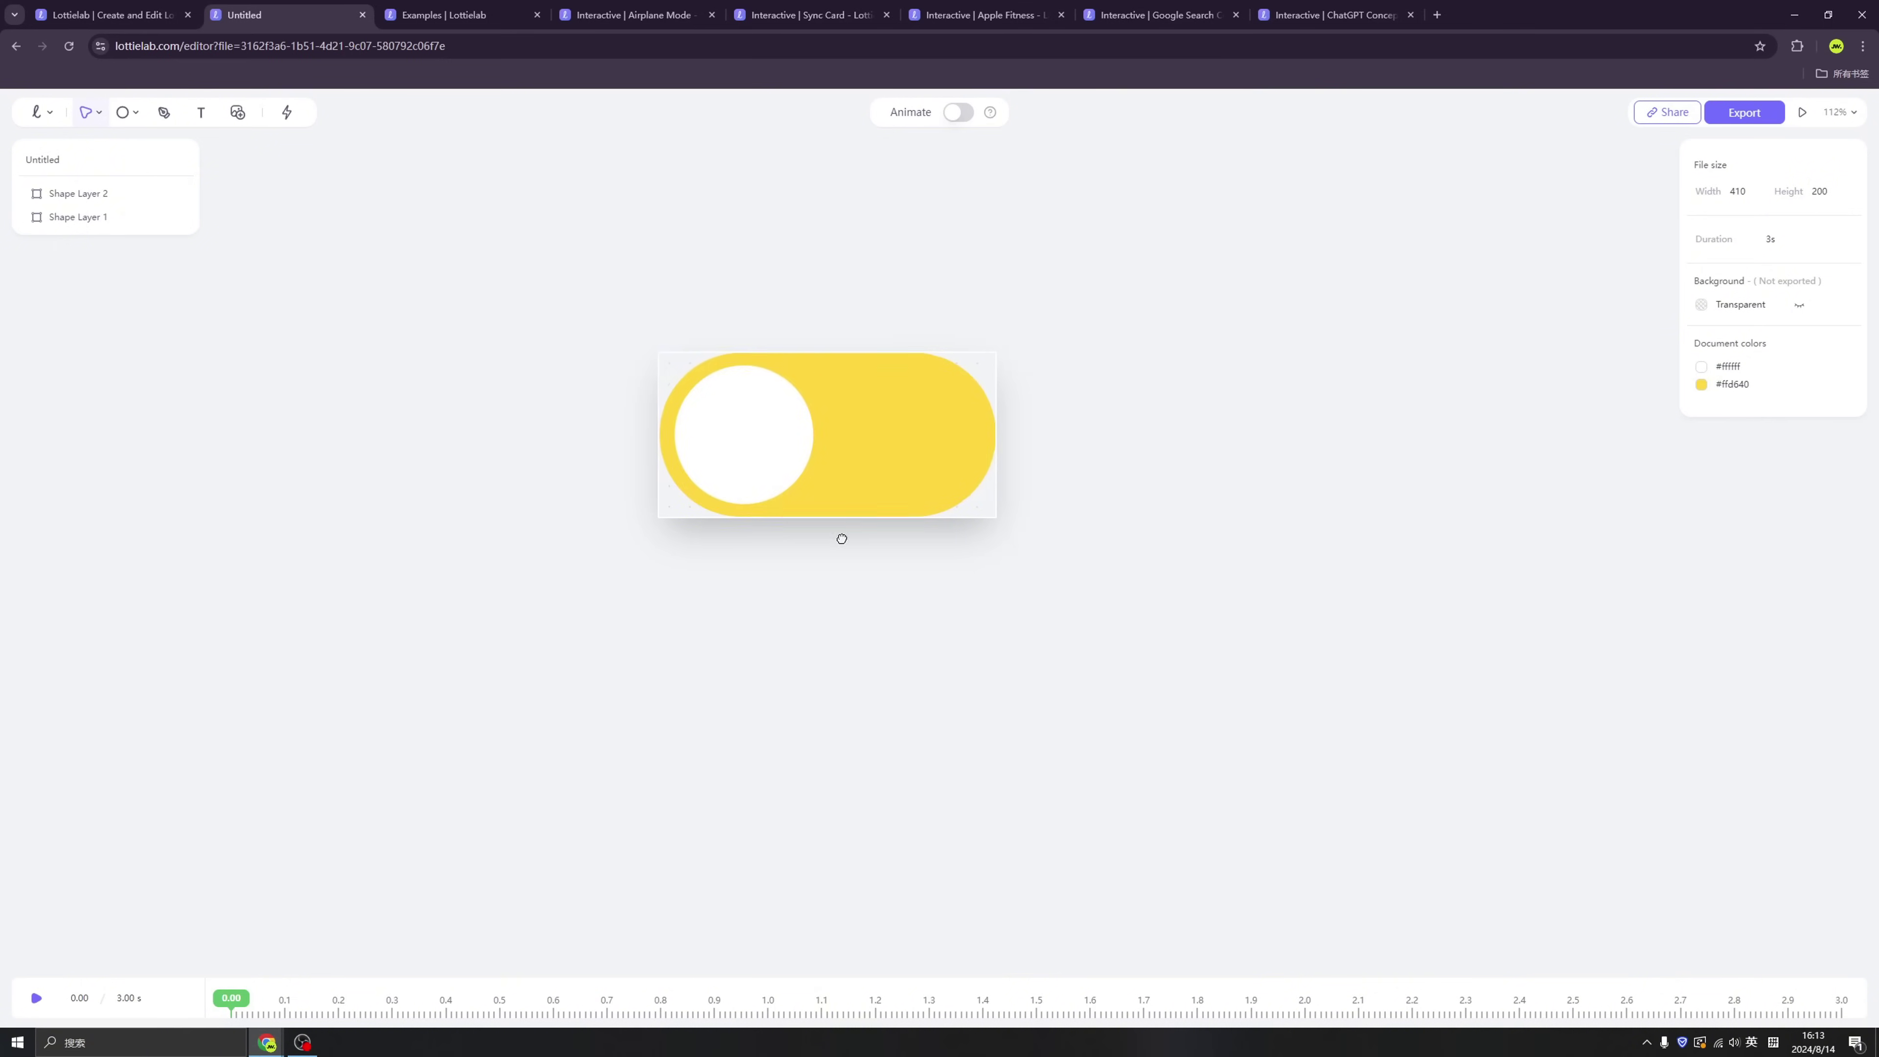
left_click(831, 487)
left_click(1015, 251)
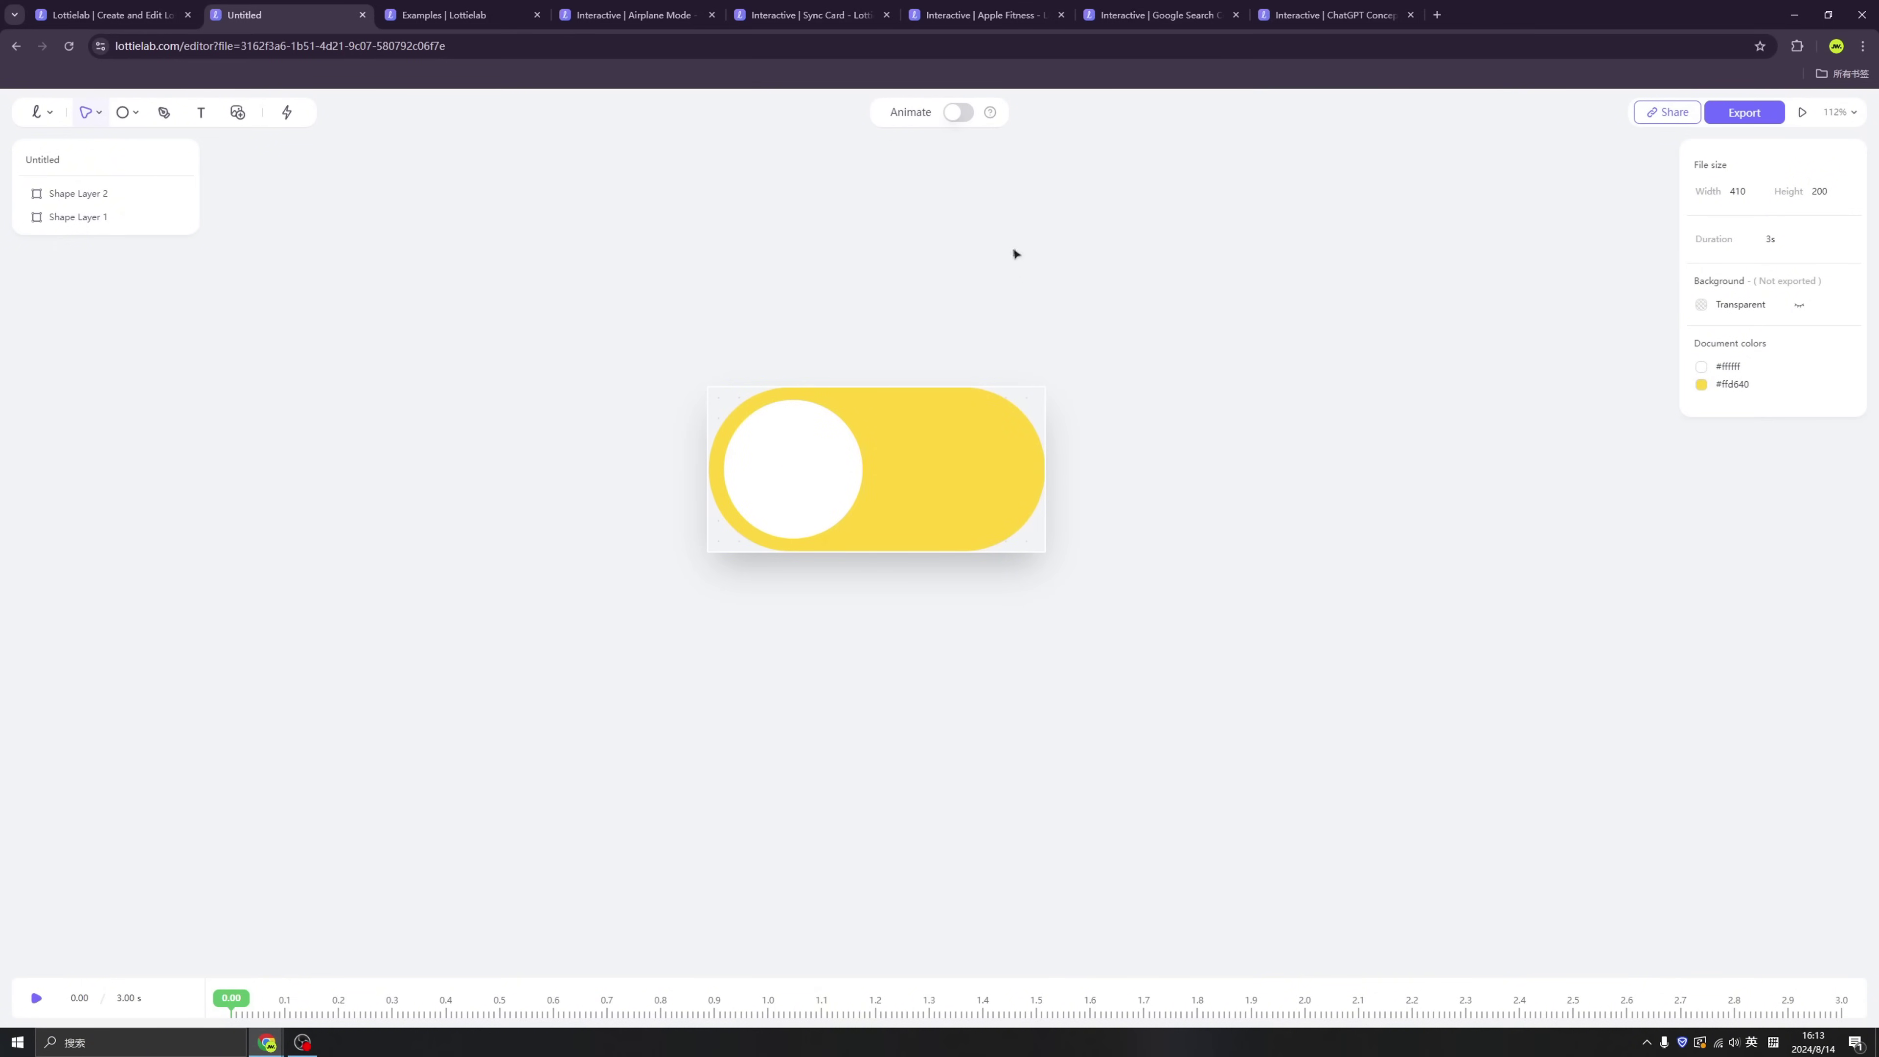
Step: Turn on Animate mode and set the animation's duration to 1 s
left_click(959, 114)
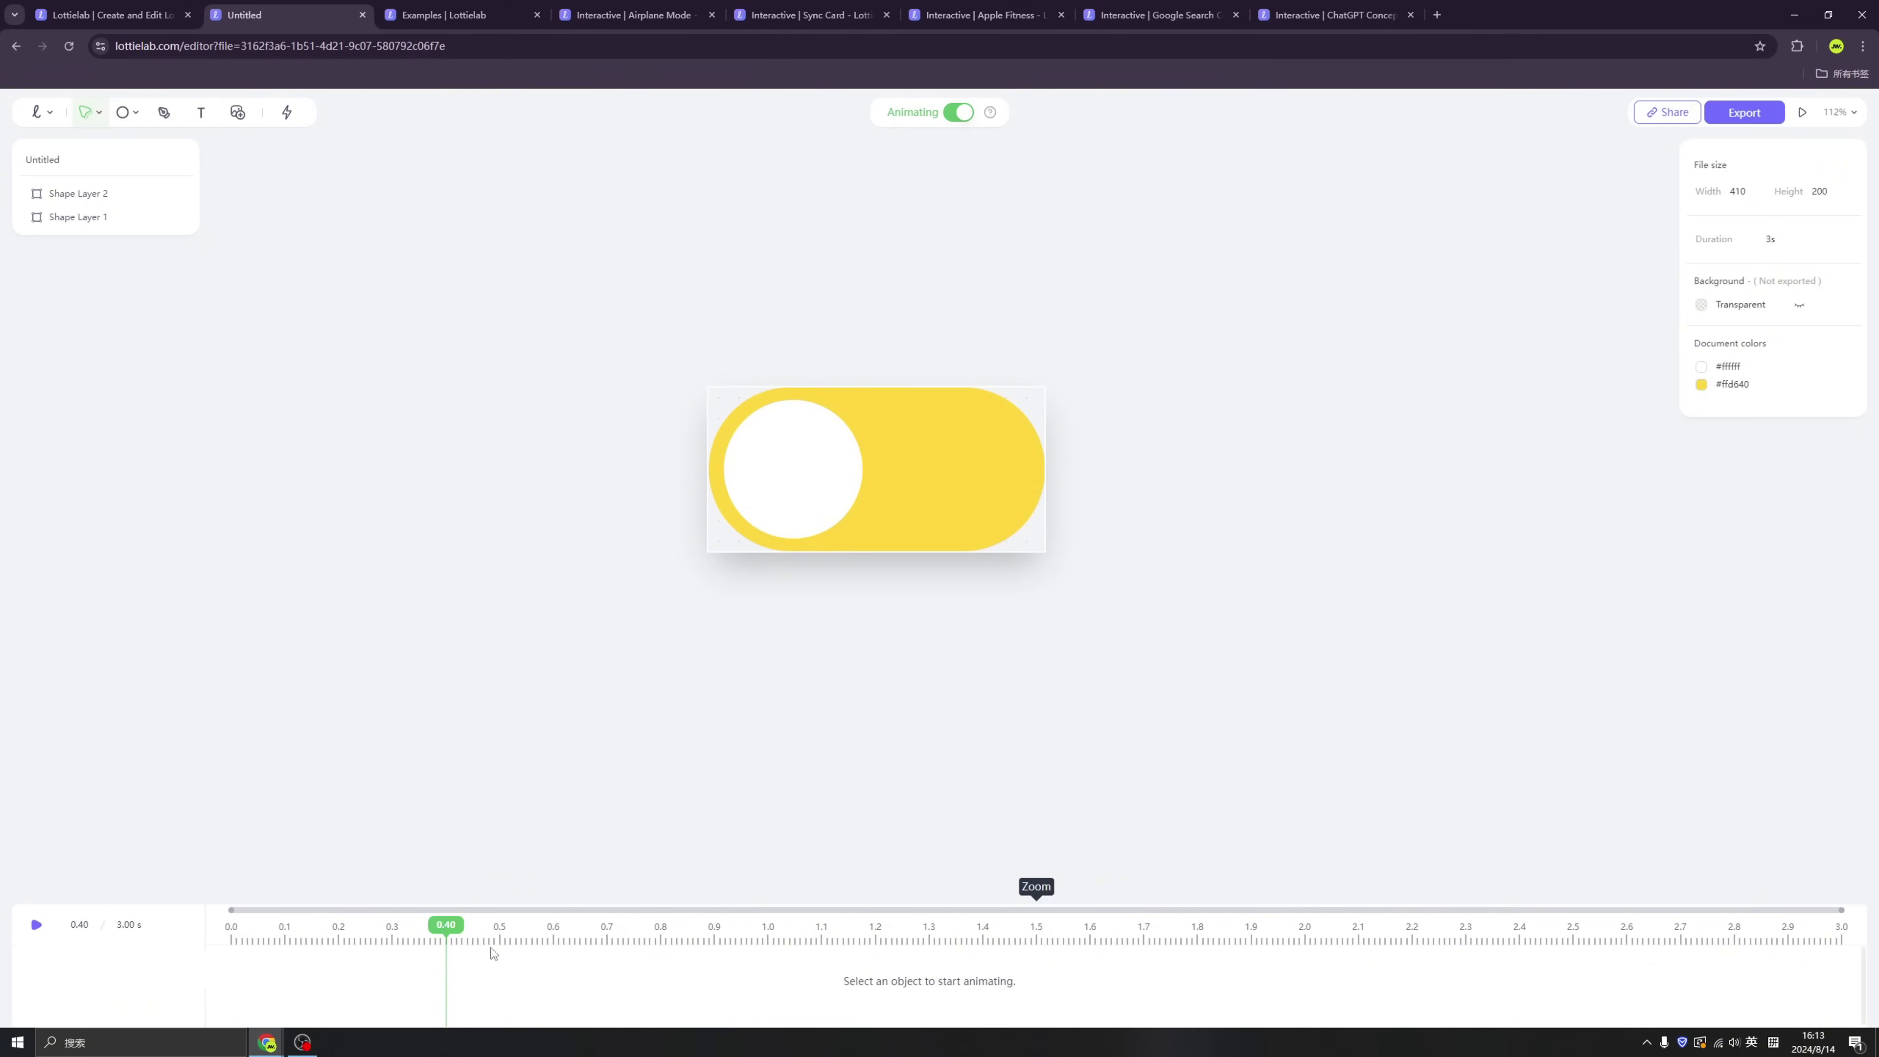
left_click(809, 479)
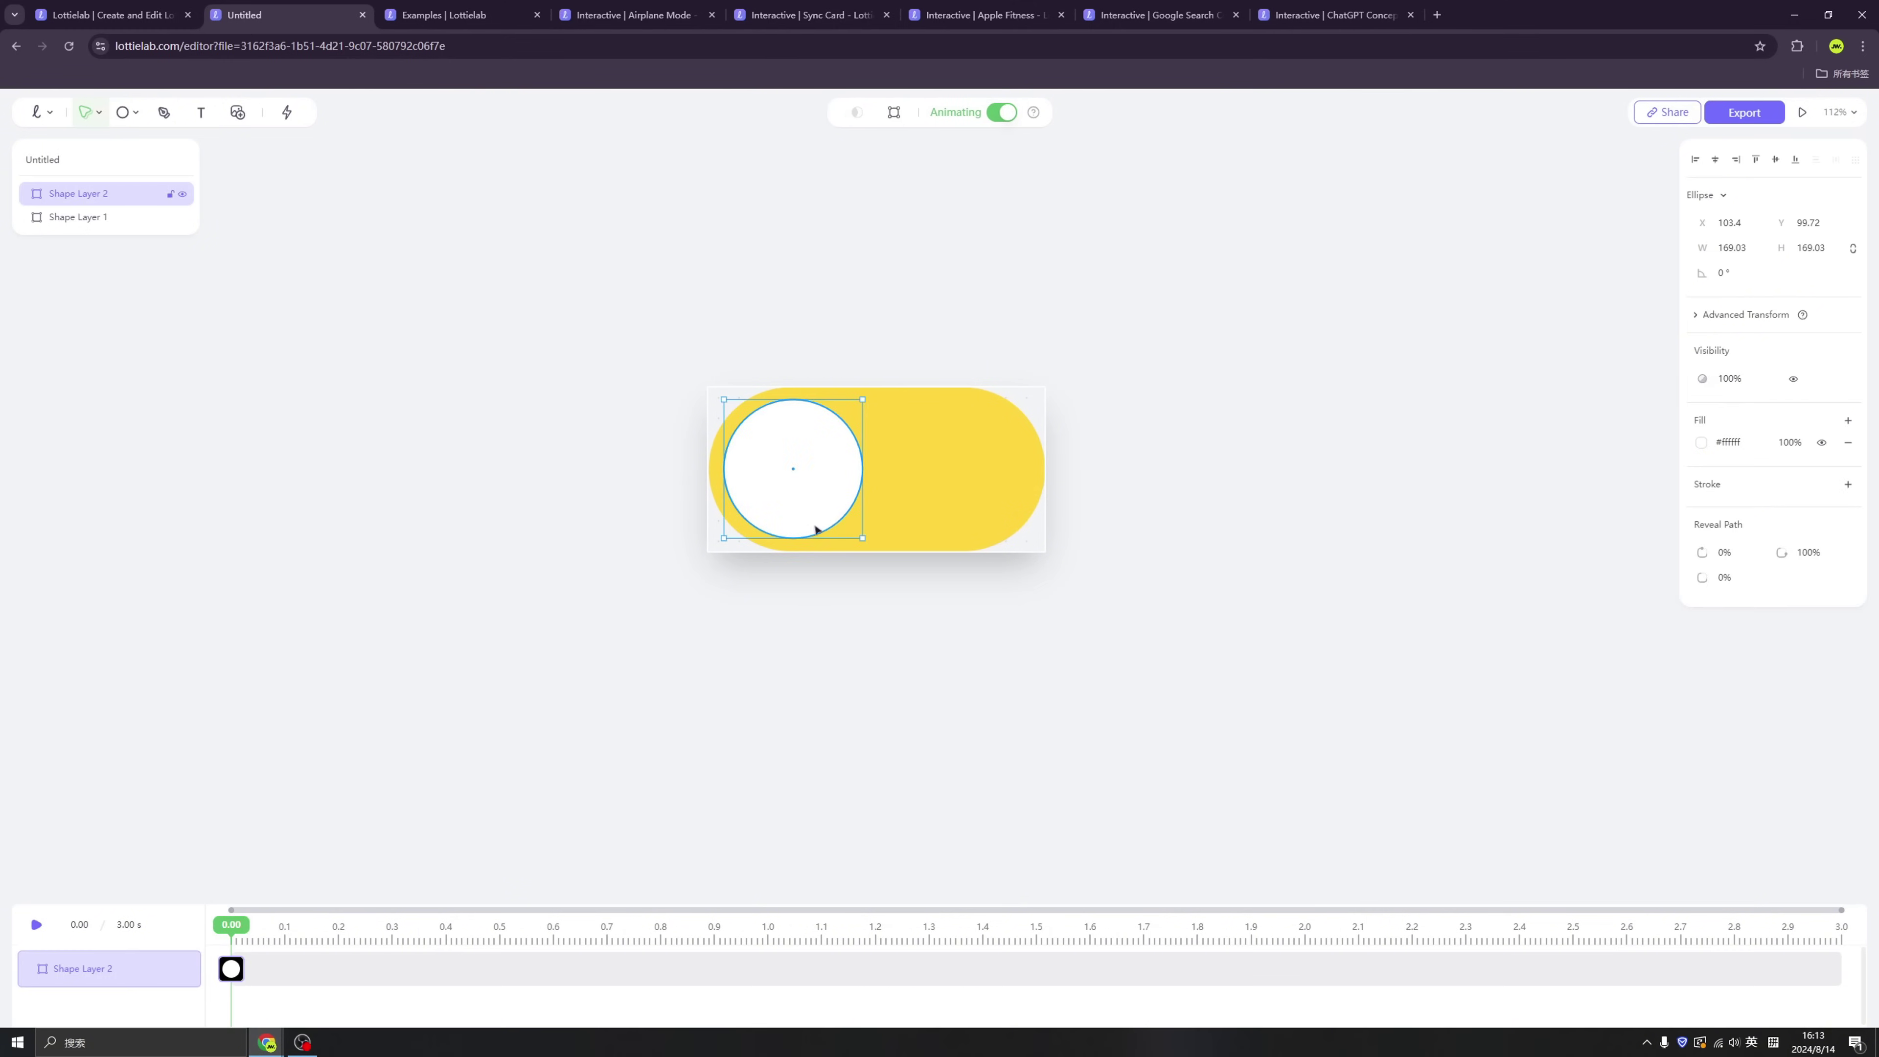
left_click(977, 804)
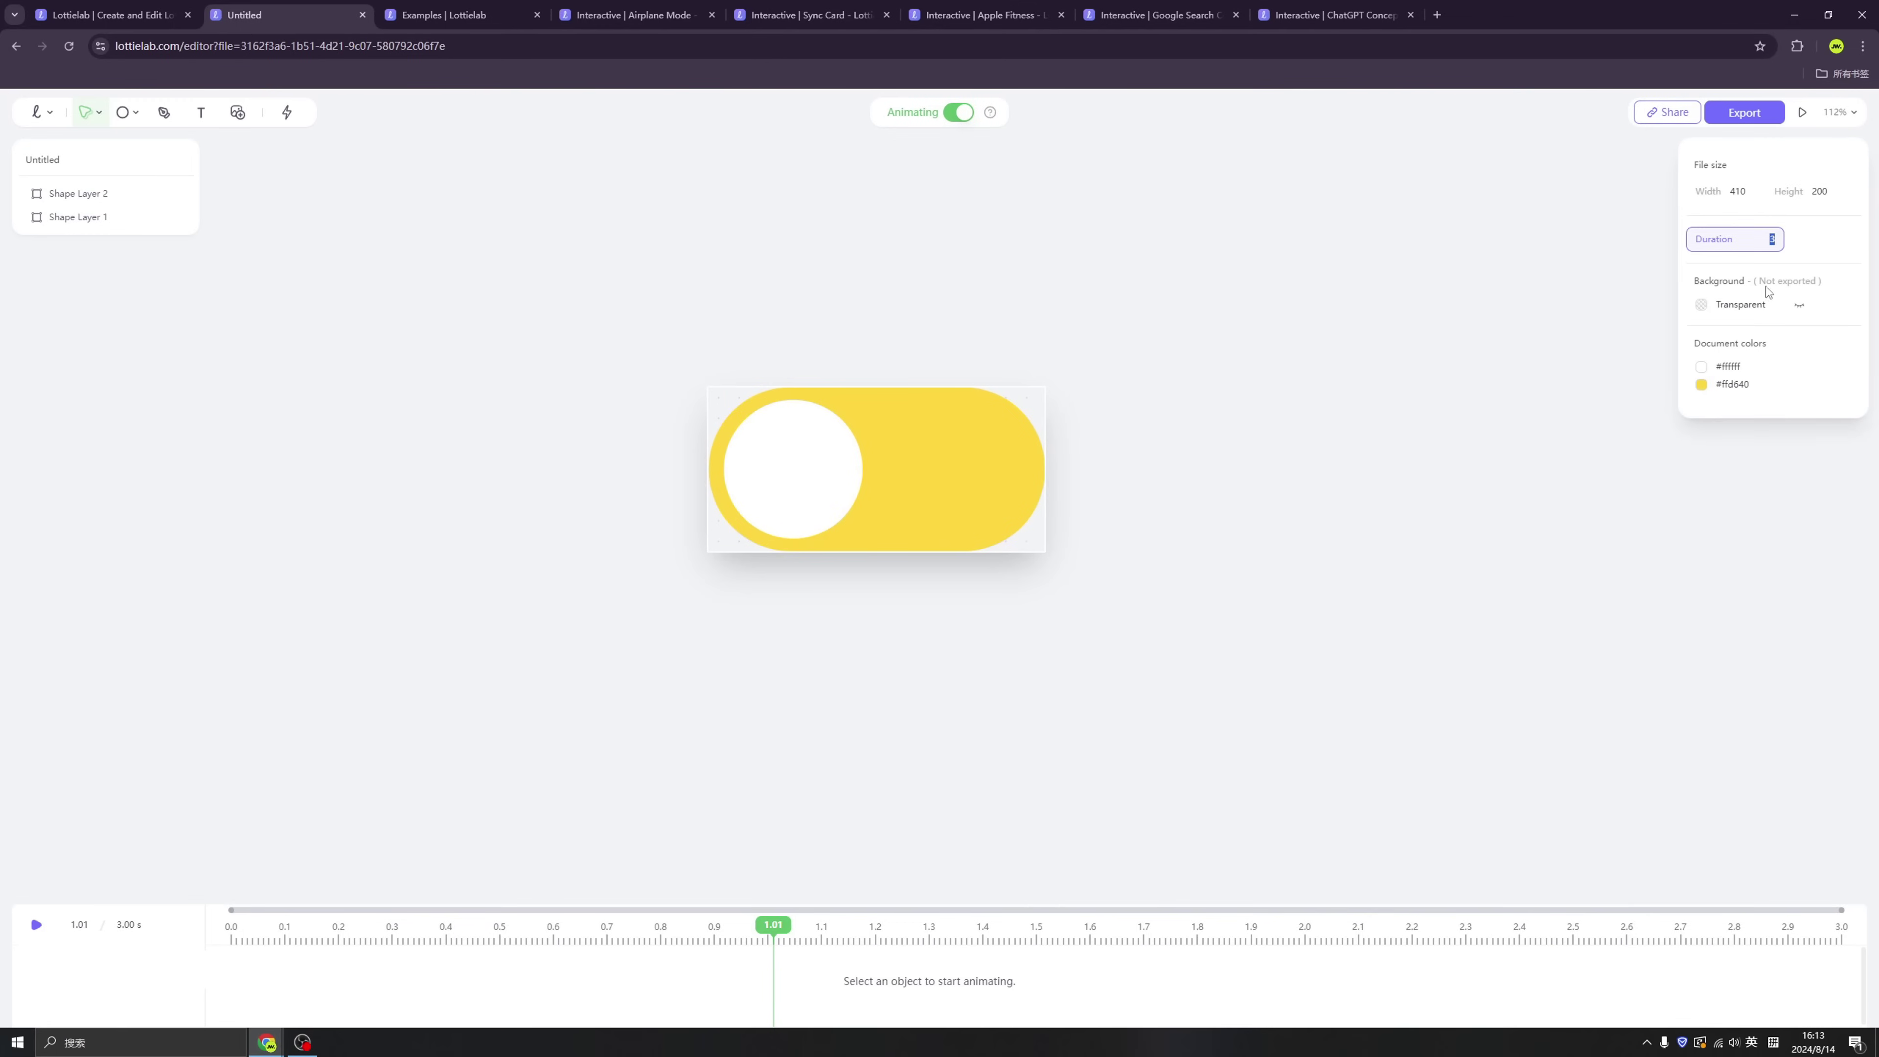
type("1")
key("Return")
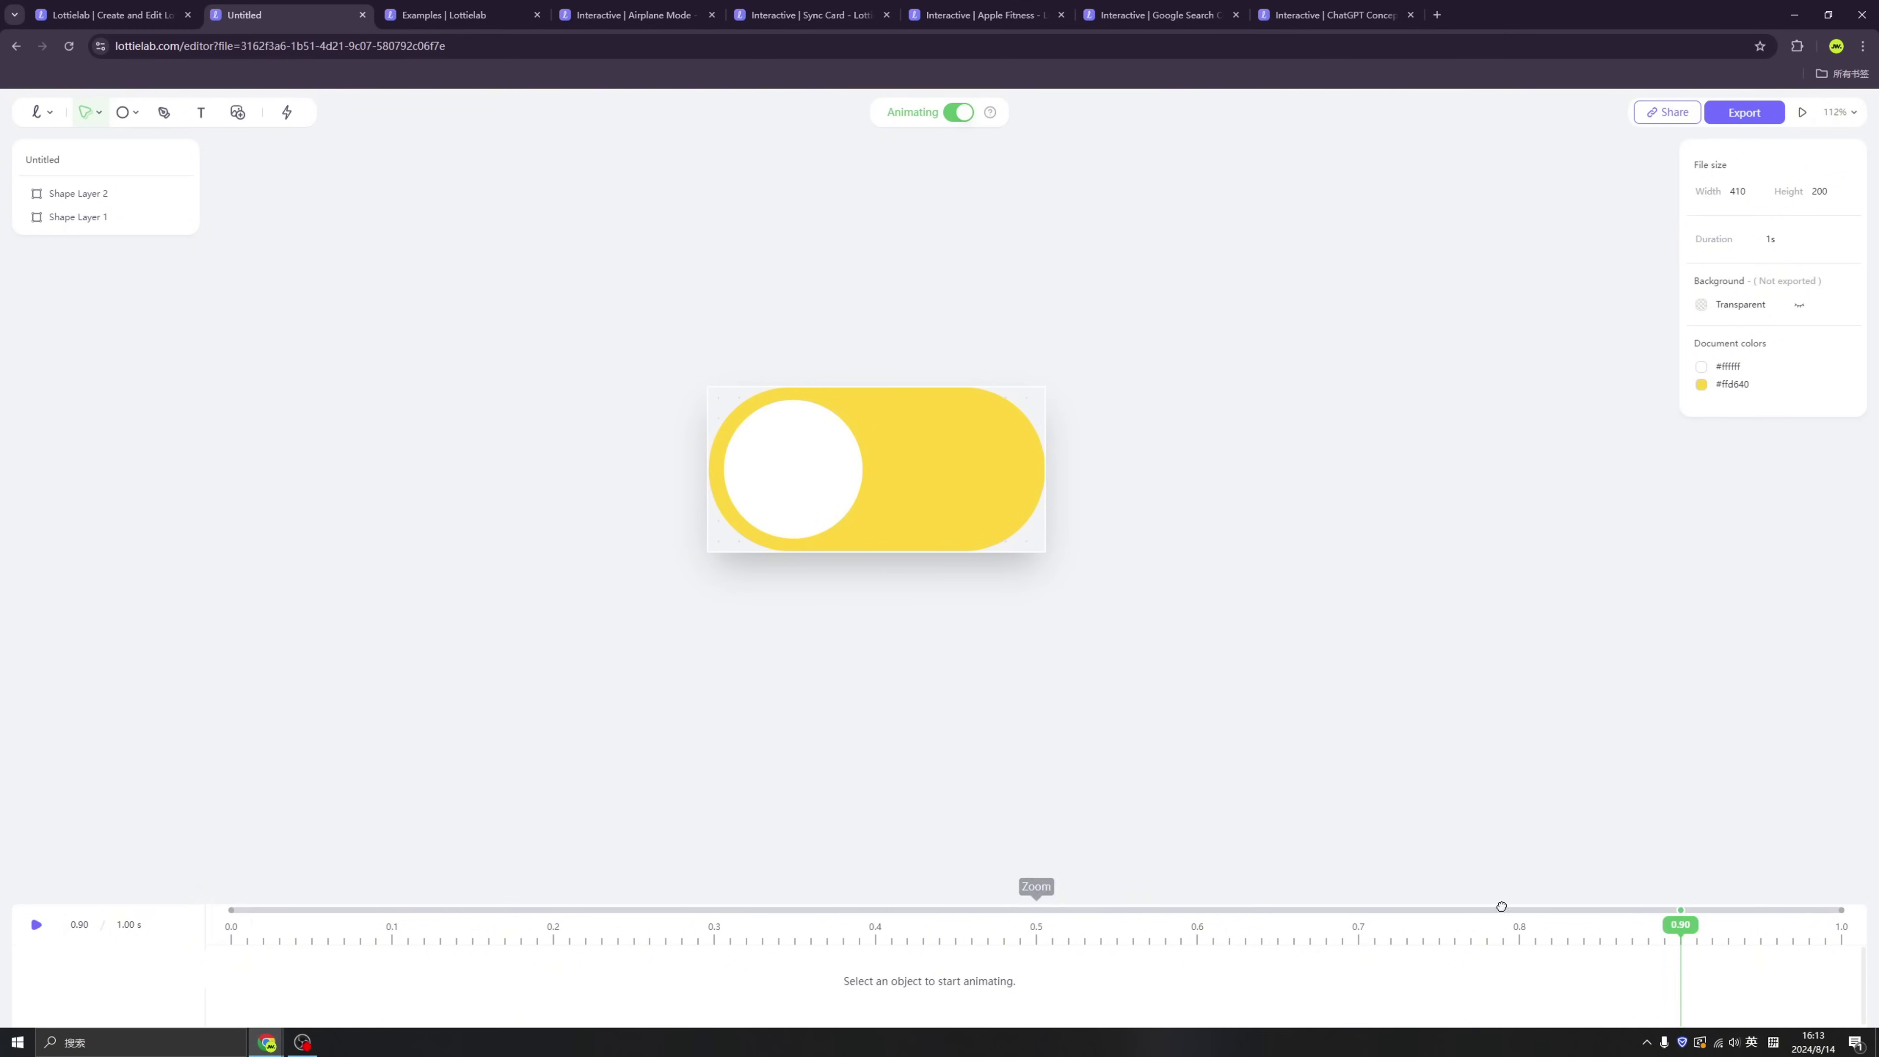
Step: Animate the white circle to slide to the bar's right end at 0.5 s, at X 309.4
left_click(797, 496)
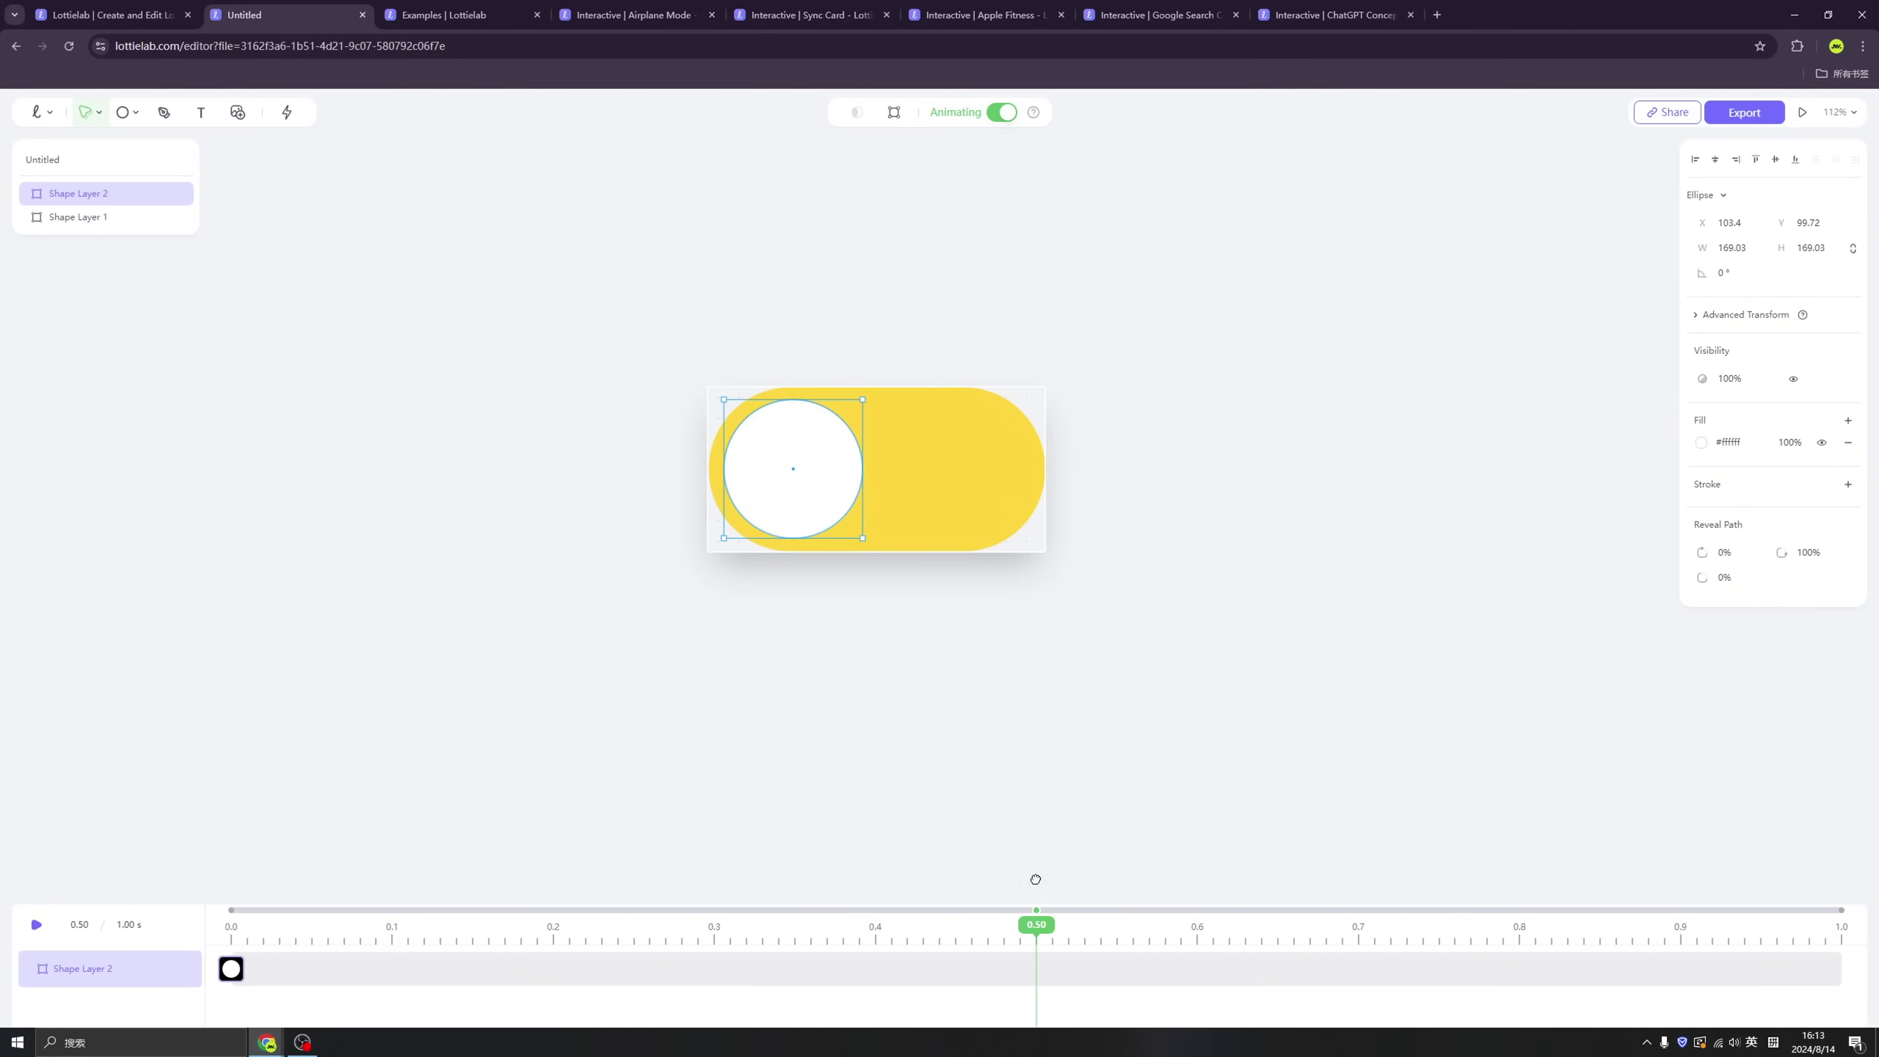
key("shift+Right")
key("shift+Right")
key("shift+Right")
key("shift+Right")
key("shift+Right")
key("shift+Right")
key("shift+Right")
key("shift+Right")
key("shift+Right")
key("shift+Right")
key("shift+Right")
key("shift+Right")
key("shift+Right")
key("shift+Right")
key("shift+Right")
key("shift+Right")
key("shift+Right")
key("shift+Right")
key("shift+Right")
key("shift+Right")
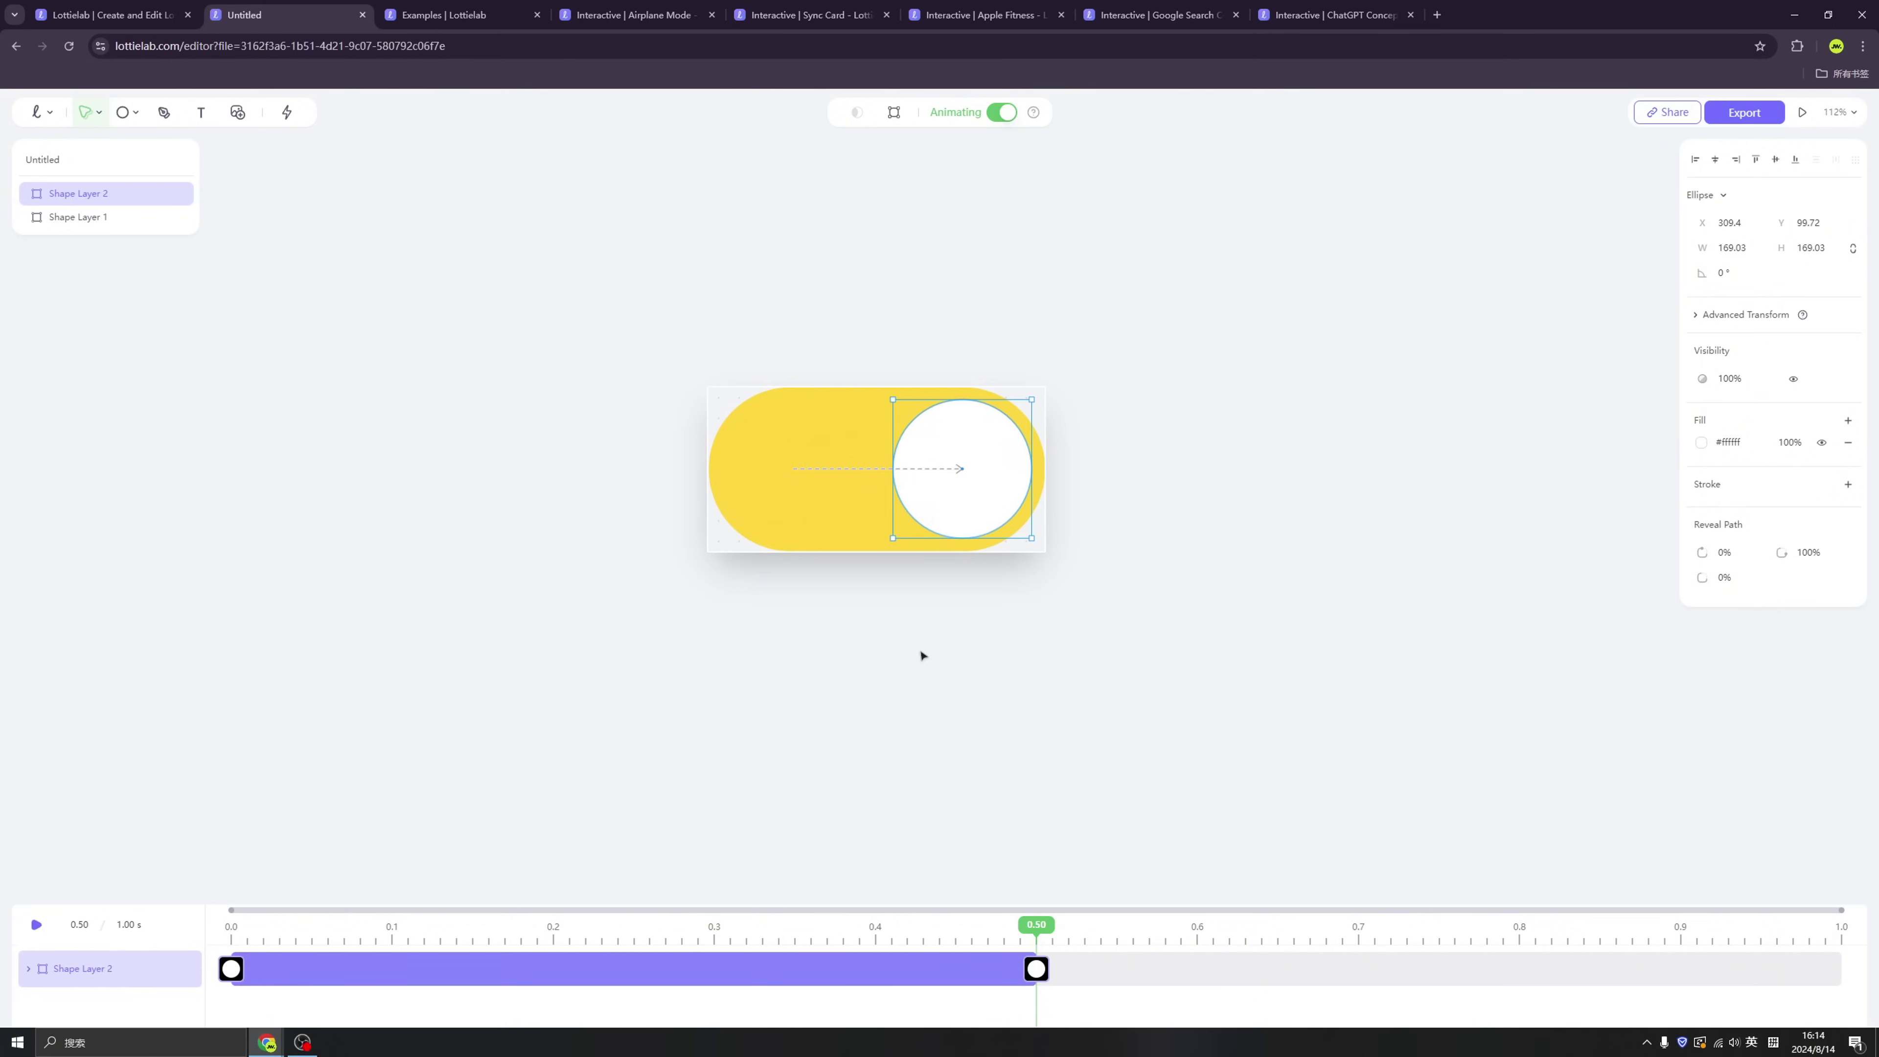
left_click(934, 620)
Step: Copy the circle's left-position keyframe to 0.11 s and its right-position keyframe to 0.7 s
left_click_drag(296, 926, 1416, 926)
left_click(267, 970)
left_click(231, 969)
key("ctrl+v")
left_click_drag(1848, 925, 1359, 930)
left_click(1022, 969)
key("ctrl+v")
Step: Paste the circle's left-position keyframe at 0.88 s and at 1 s
left_click_drag(859, 980, 1648, 919)
key("ctrl+z")
key("ctrl+v")
left_click(1841, 970)
key("ctrl+v")
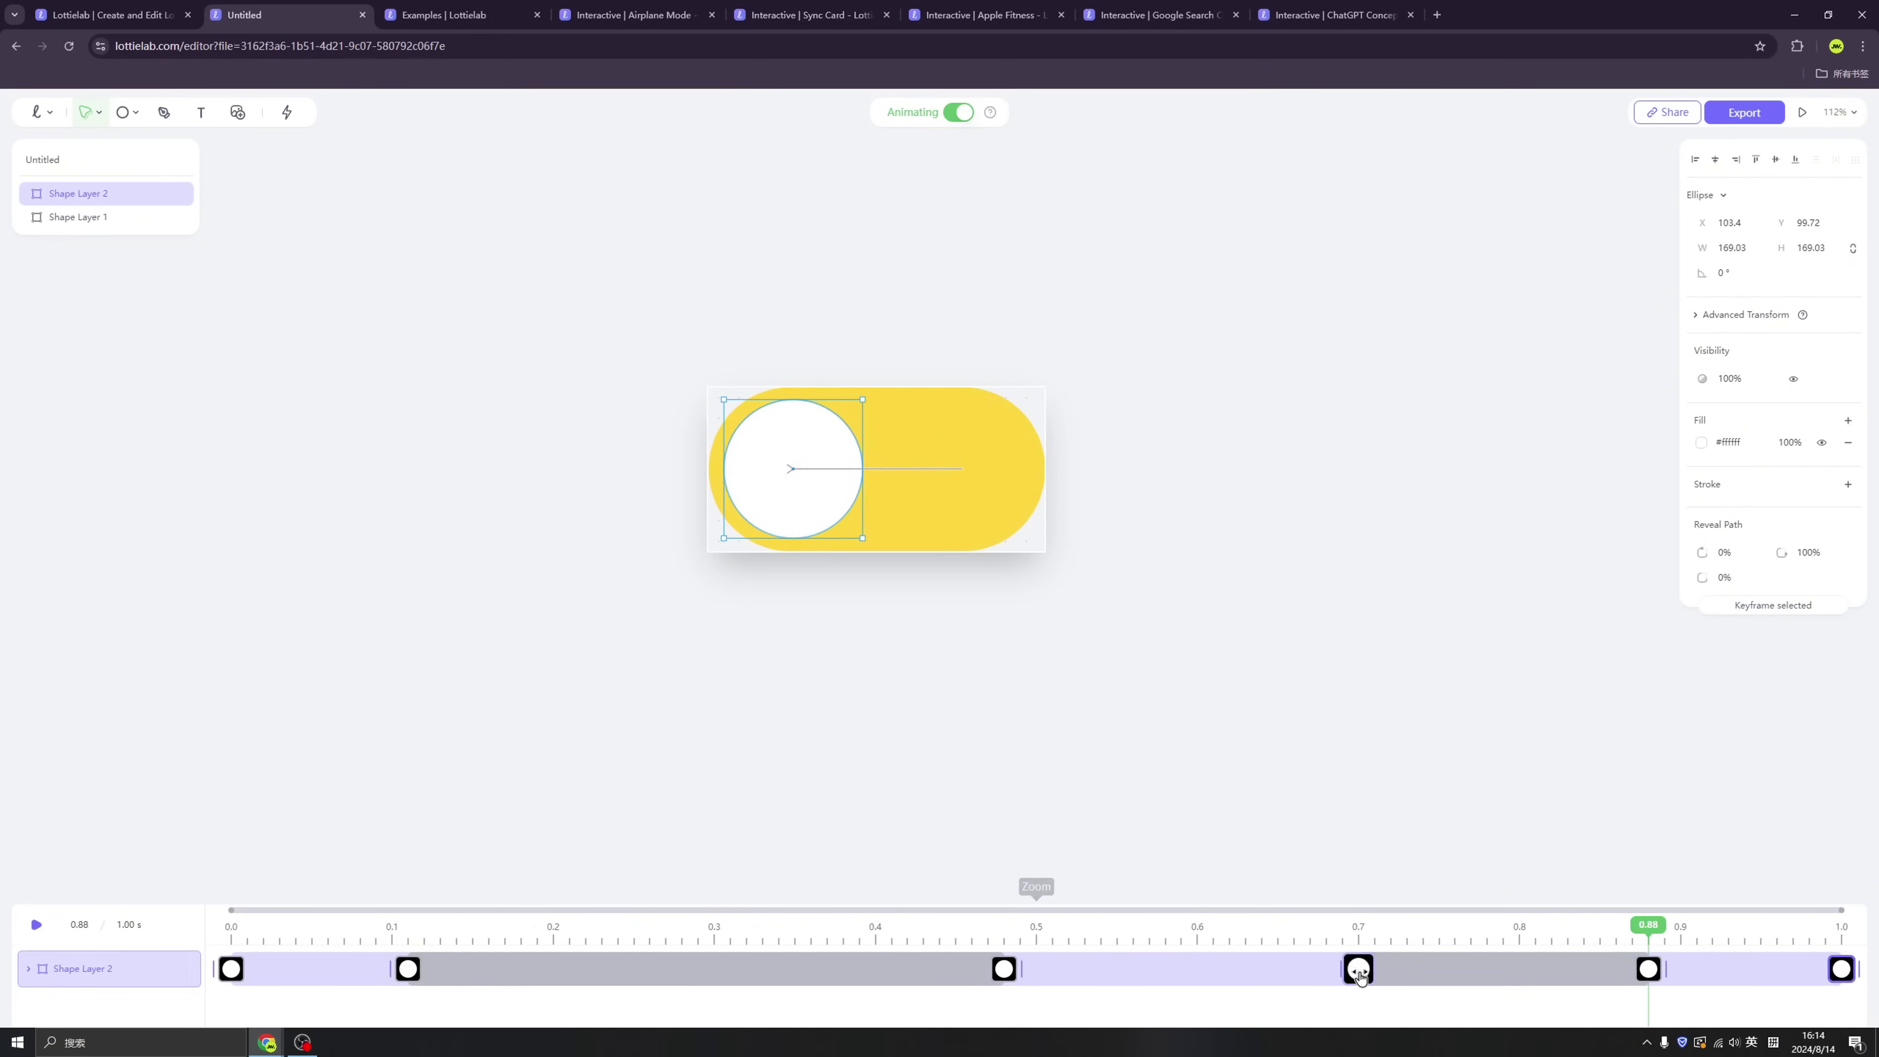
Step: Shift the circle's two right-position keyframes to 0.41 s and 0.61 s, and play the animation to check the timing
left_click_drag(1359, 972, 1214, 971)
left_click_drag(1002, 972, 892, 972)
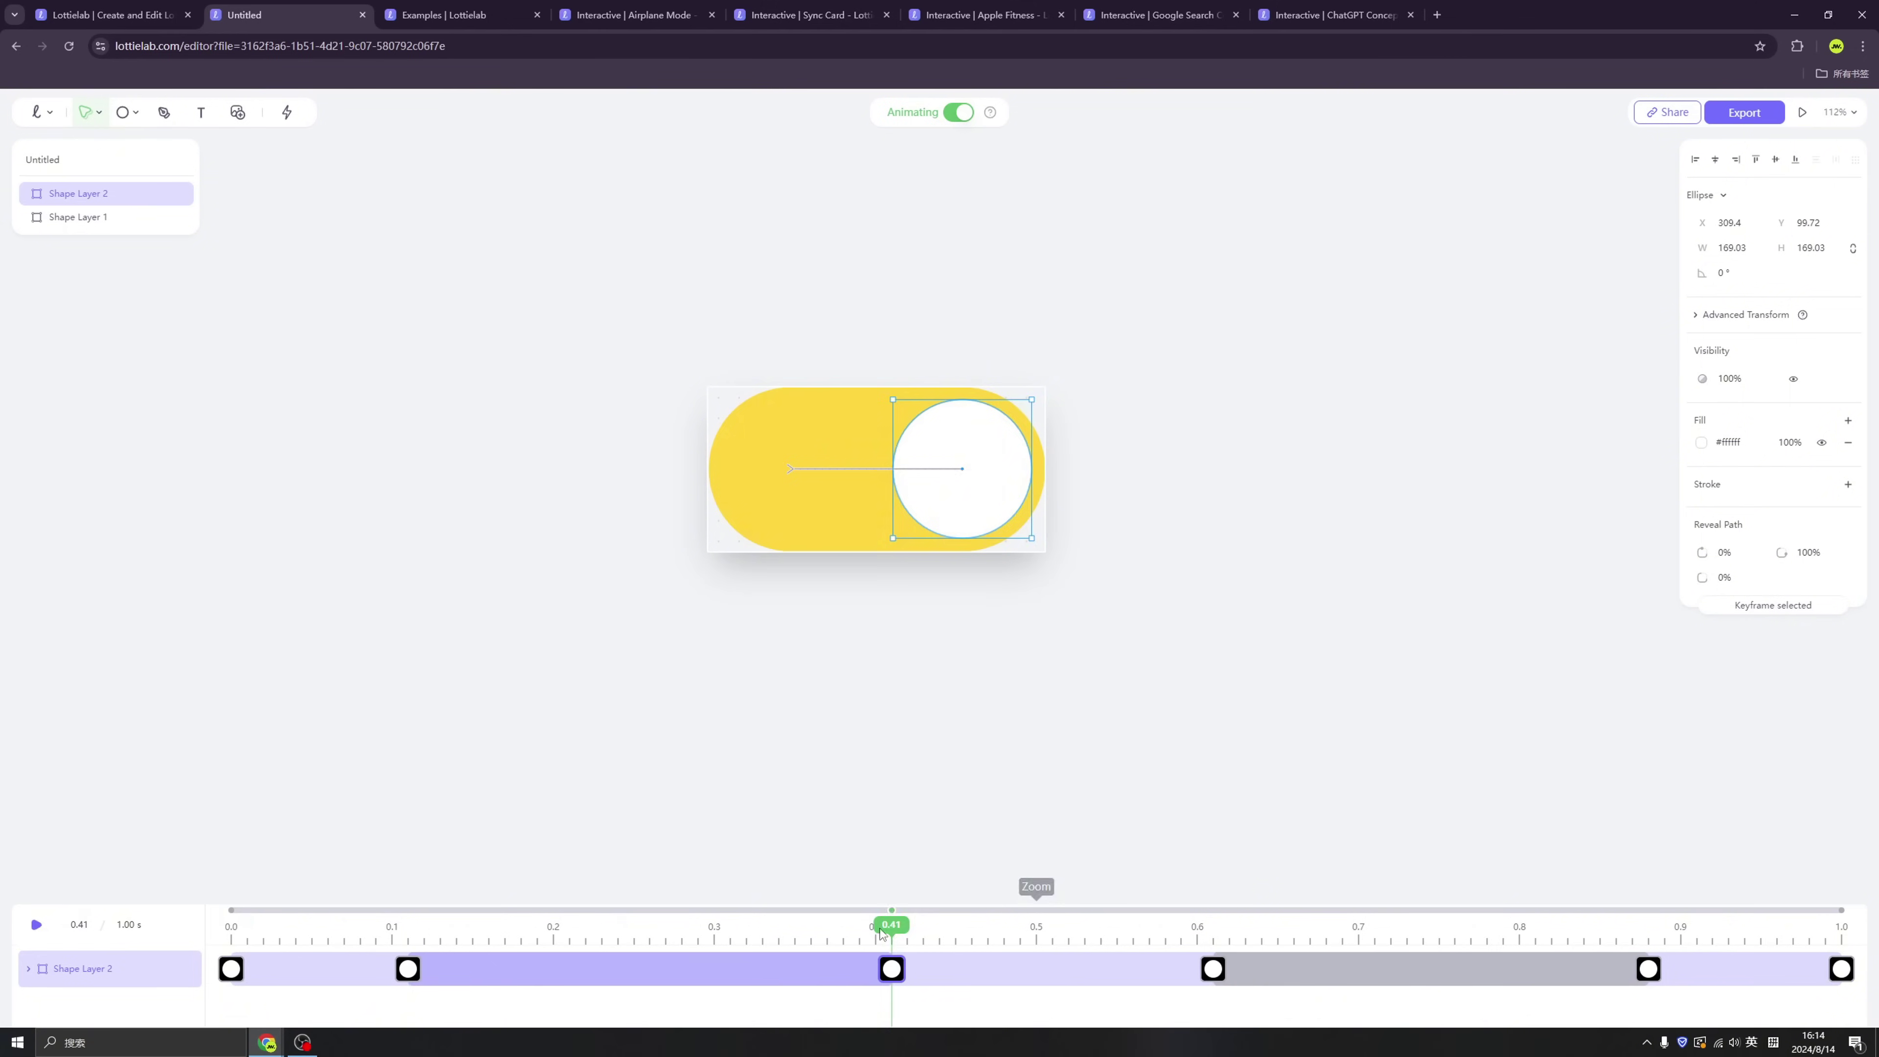
key("space")
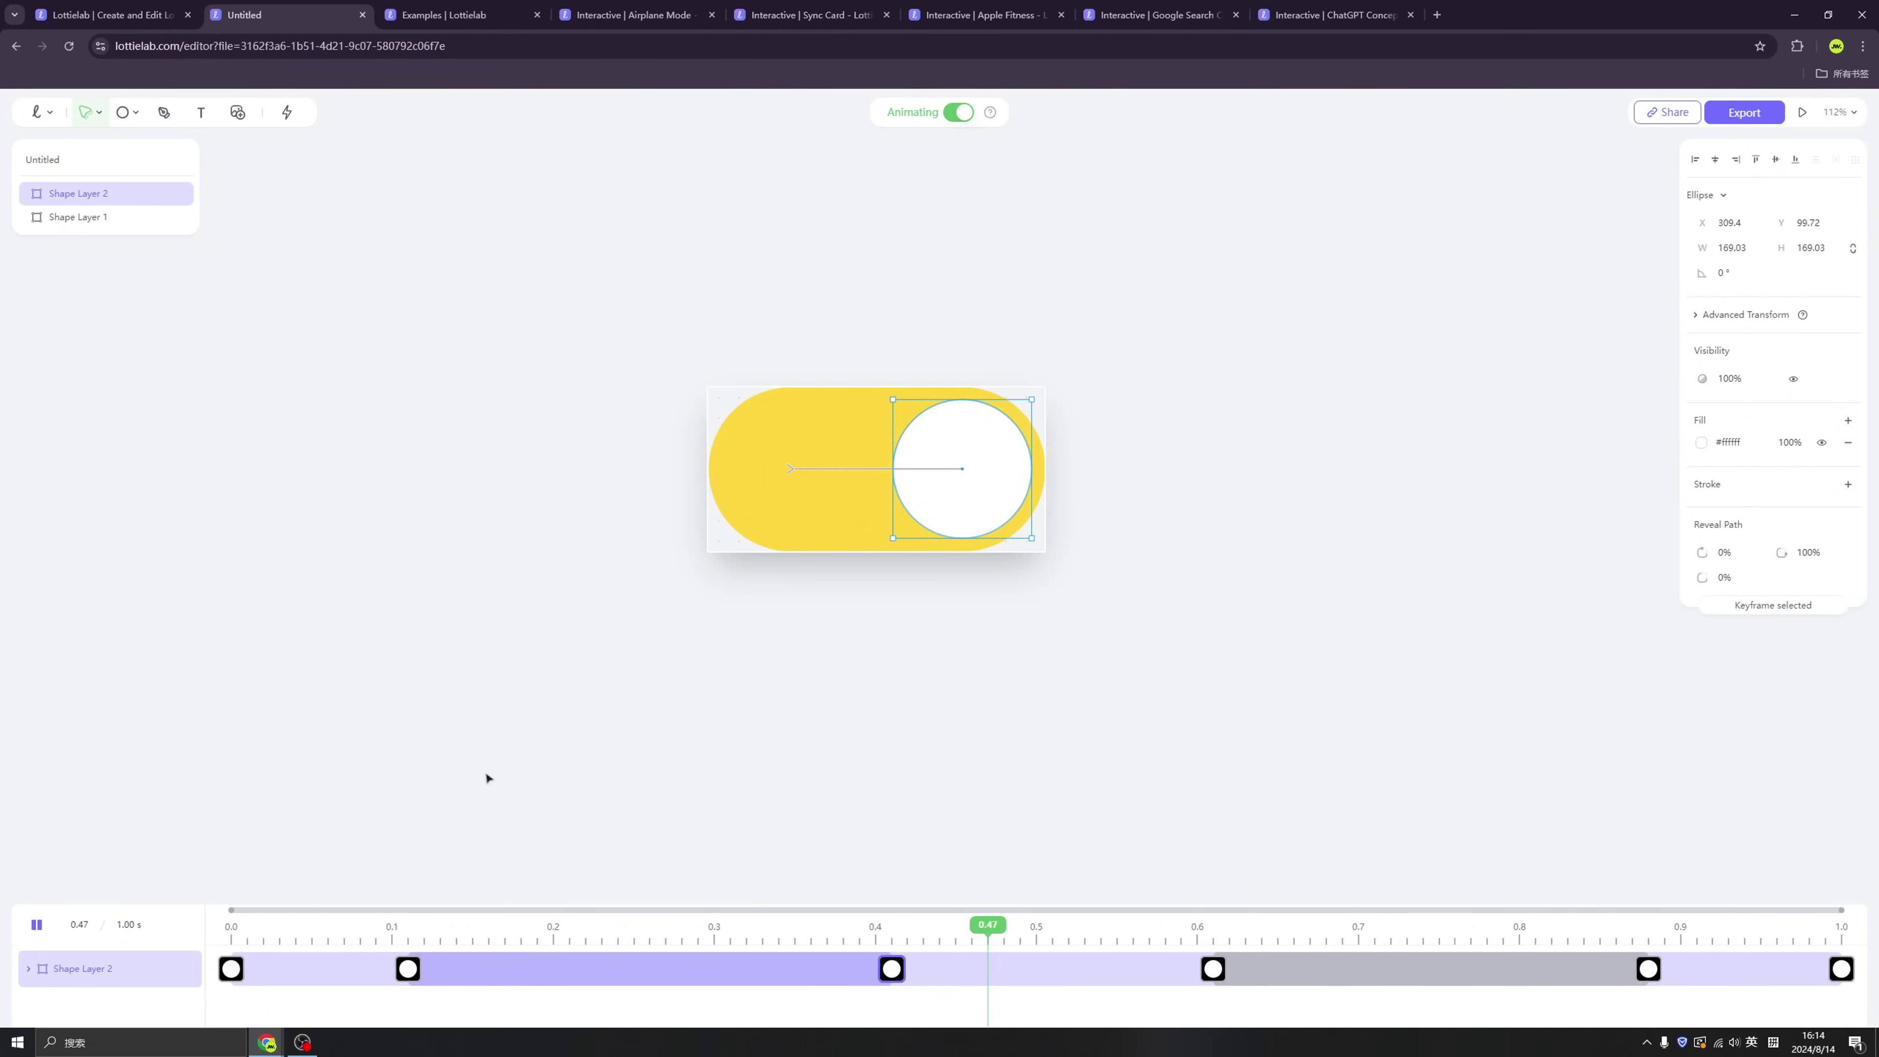
key("space")
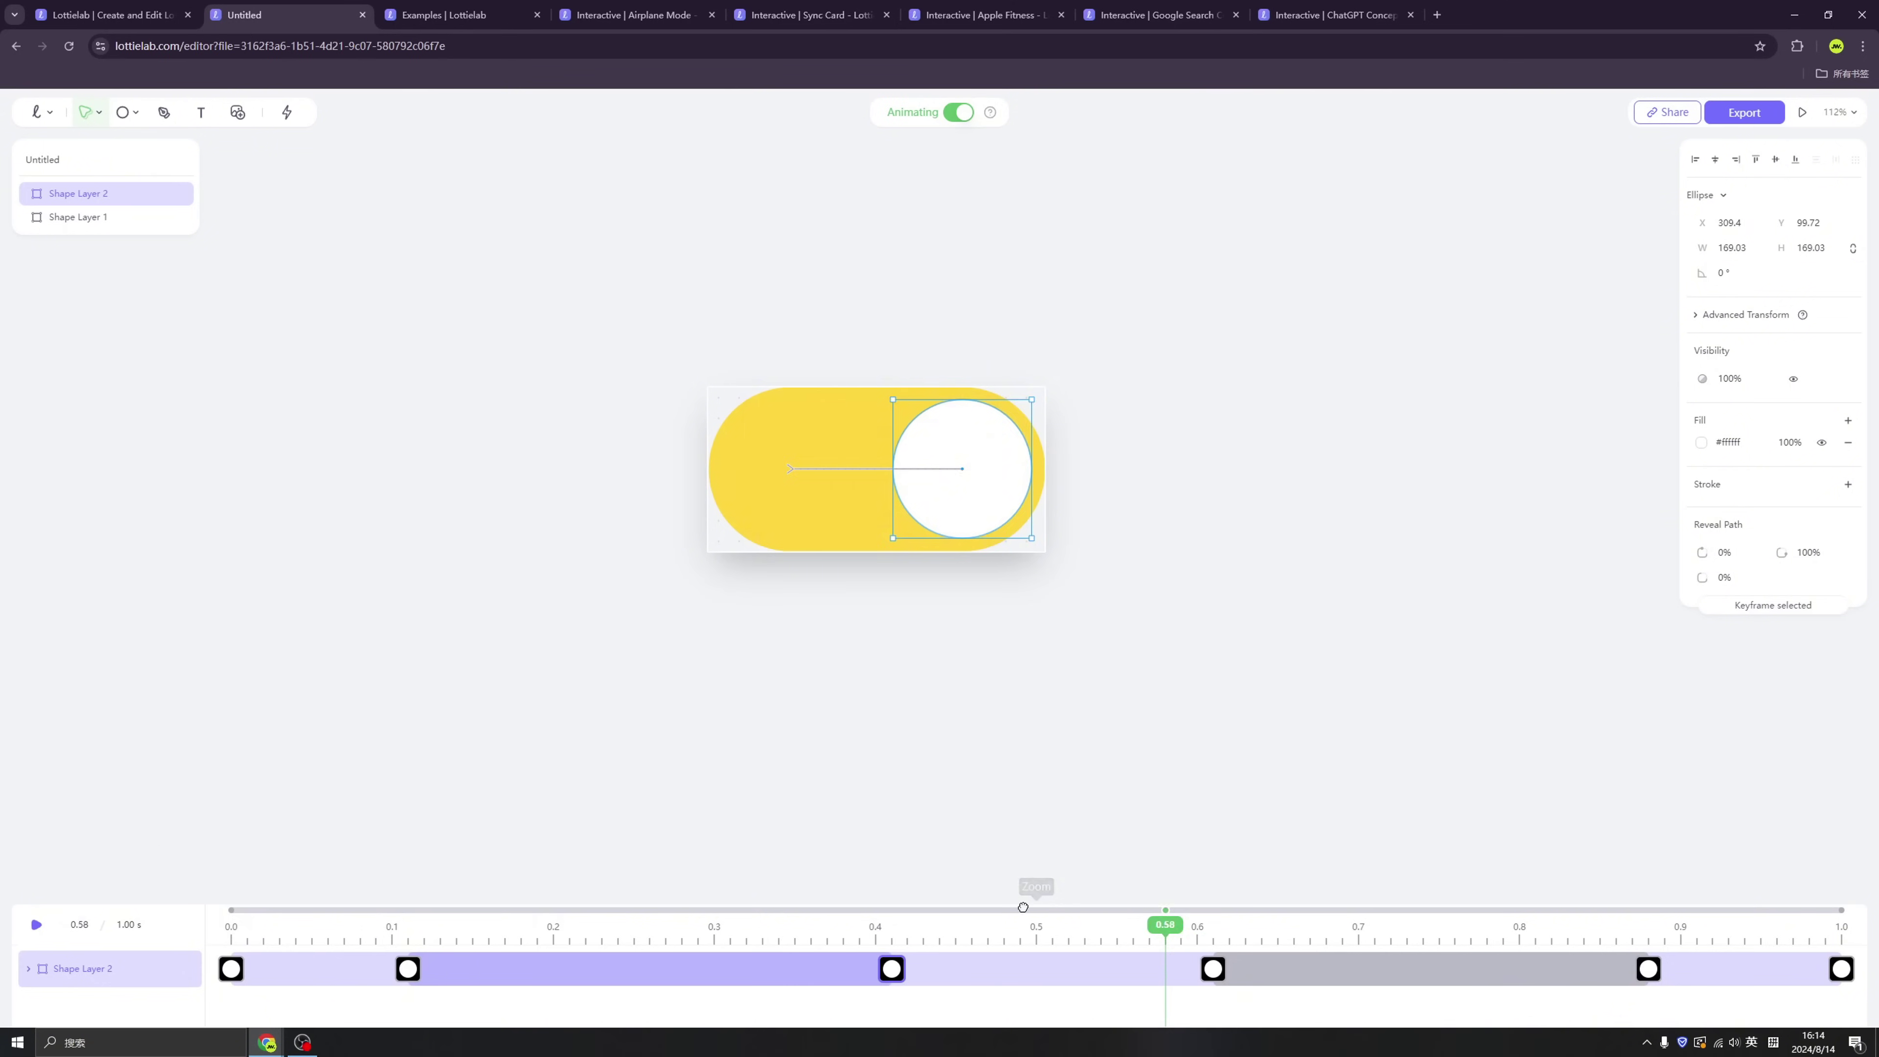
Step: Set the easing curve of the circle's rightward move between 0.11 s and 0.41 s to Bounce In
left_click(231, 925)
left_click(340, 977)
left_click(555, 982)
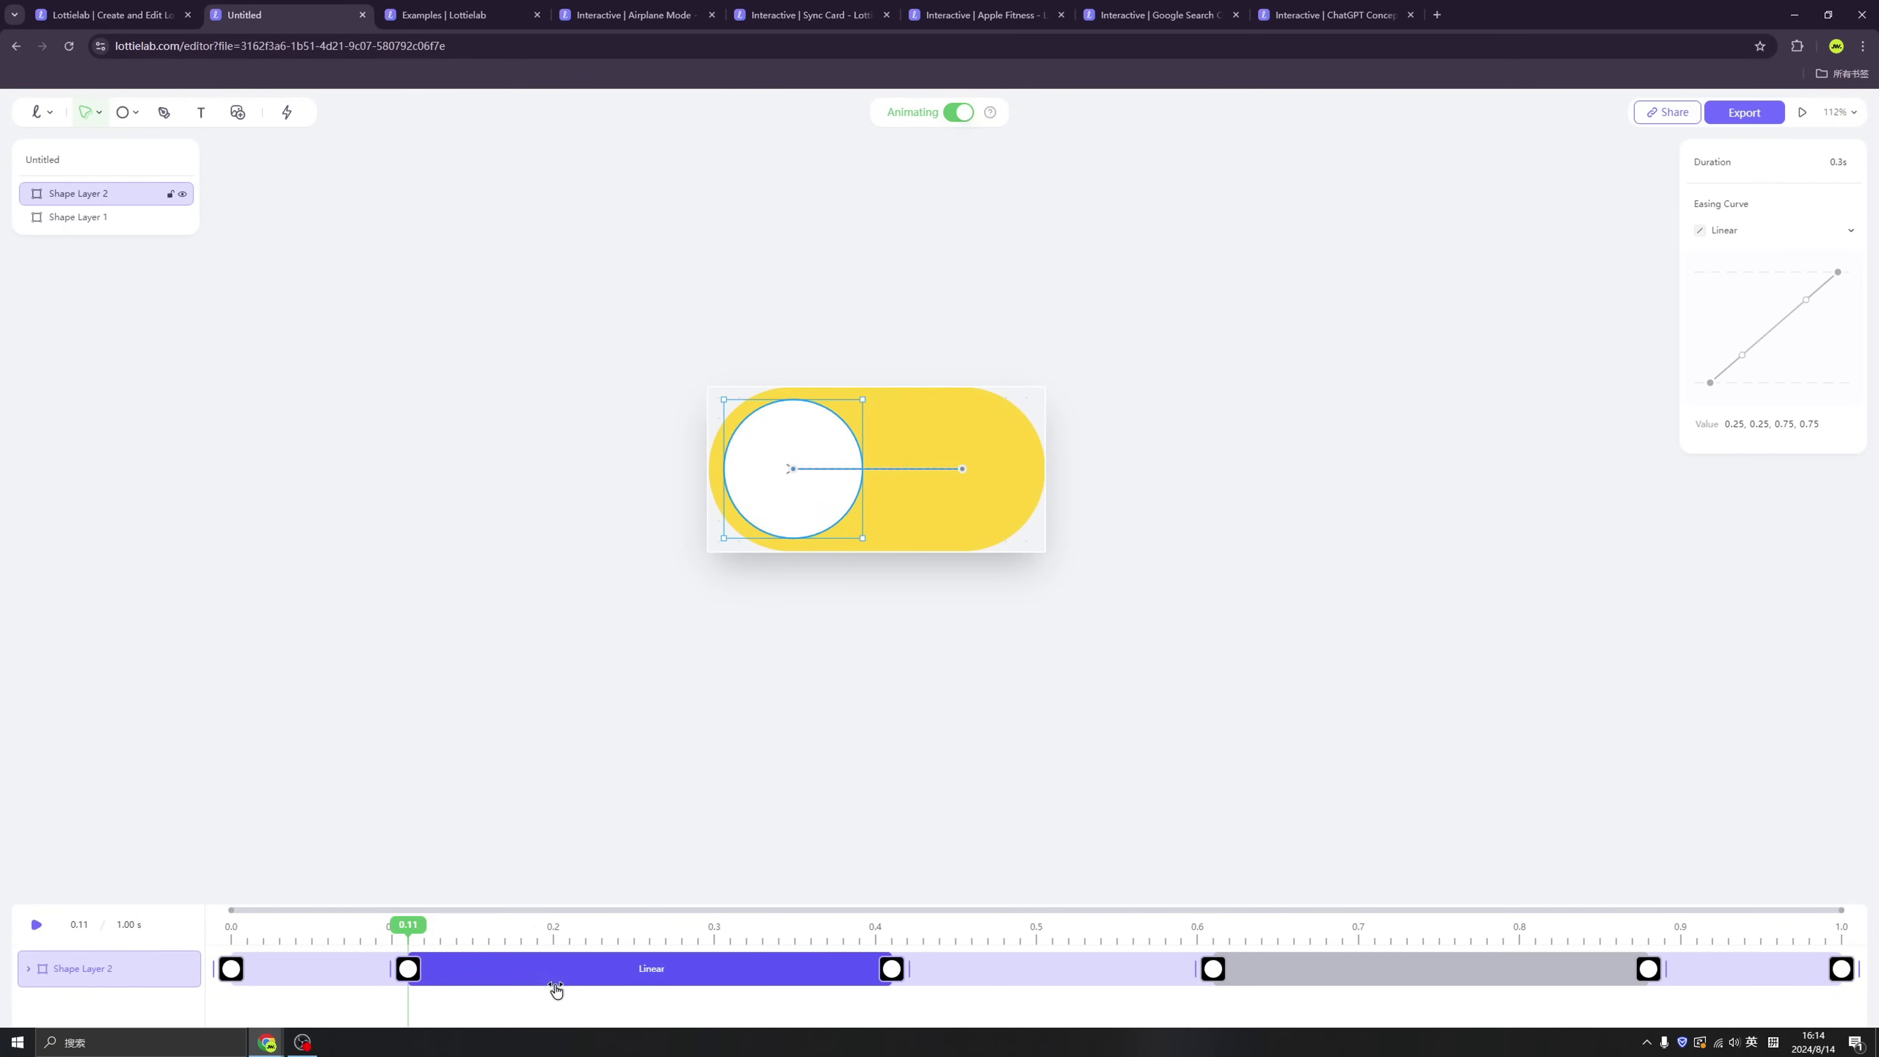
left_click(329, 978)
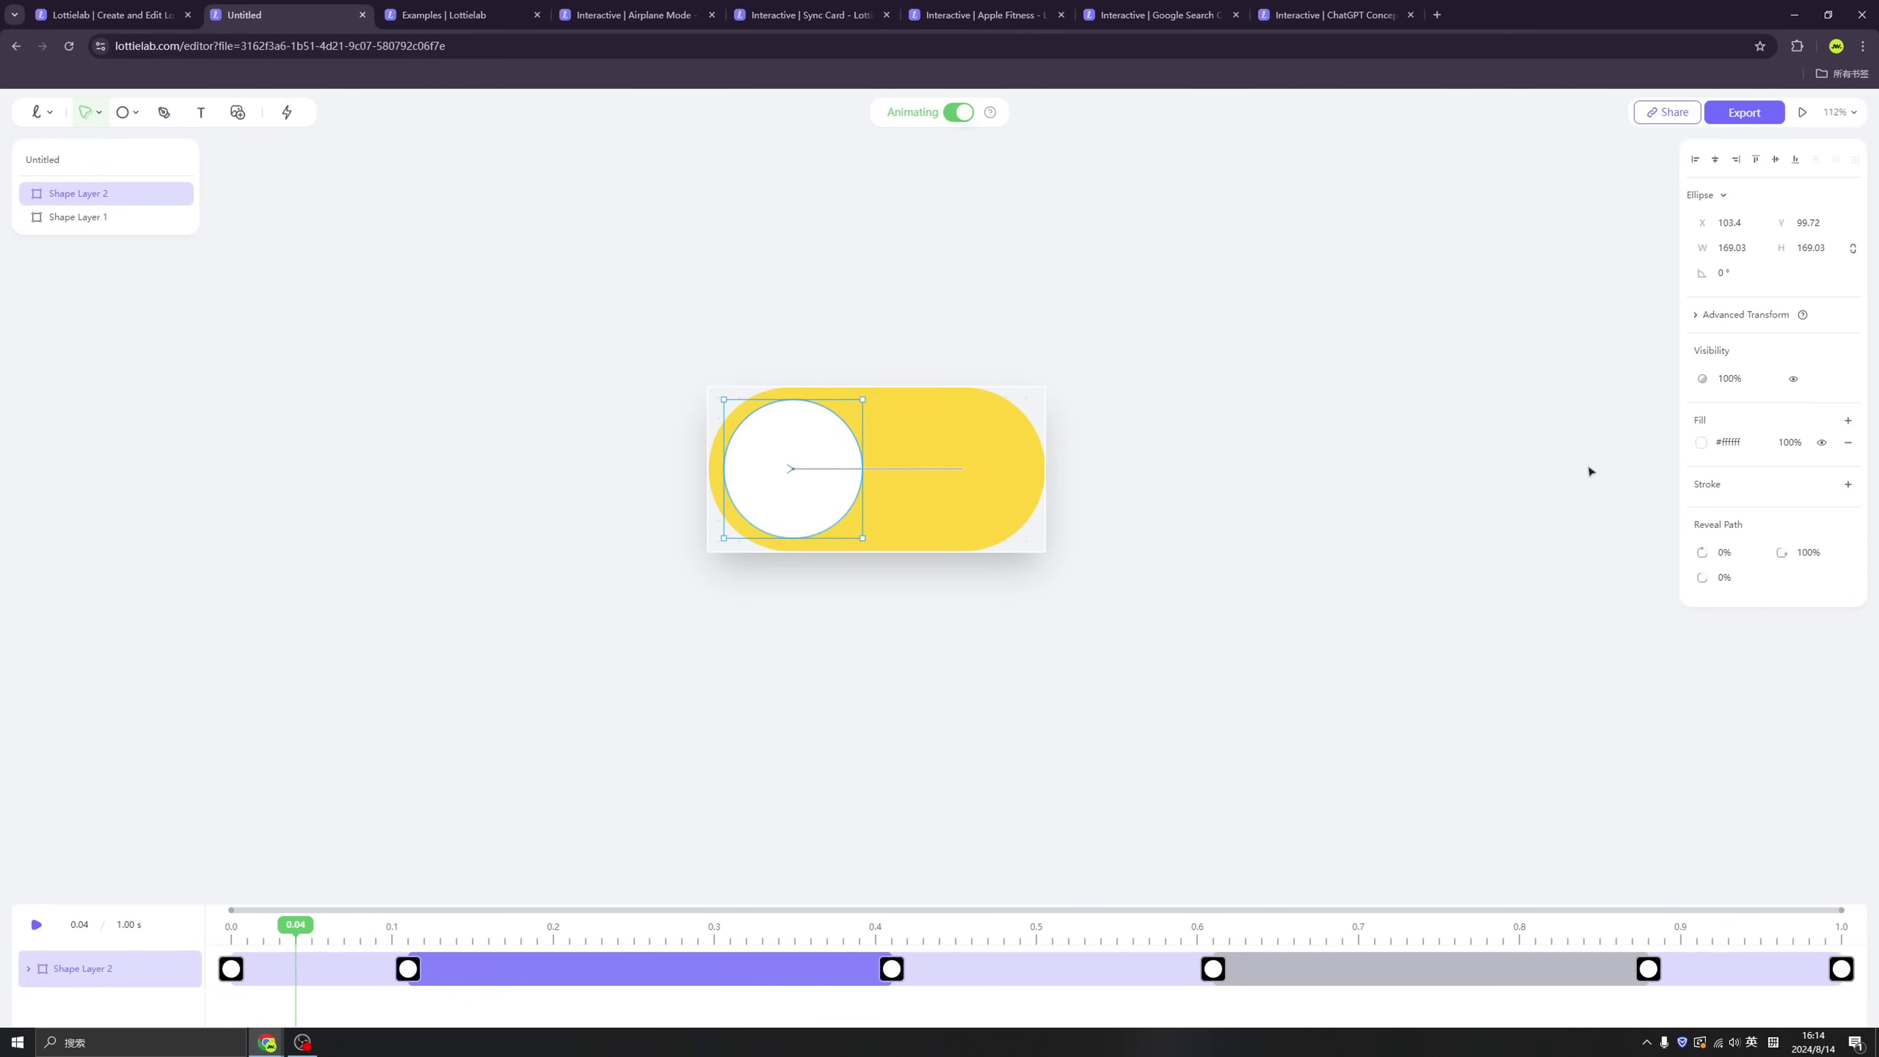
left_click(692, 967)
left_click(1752, 231)
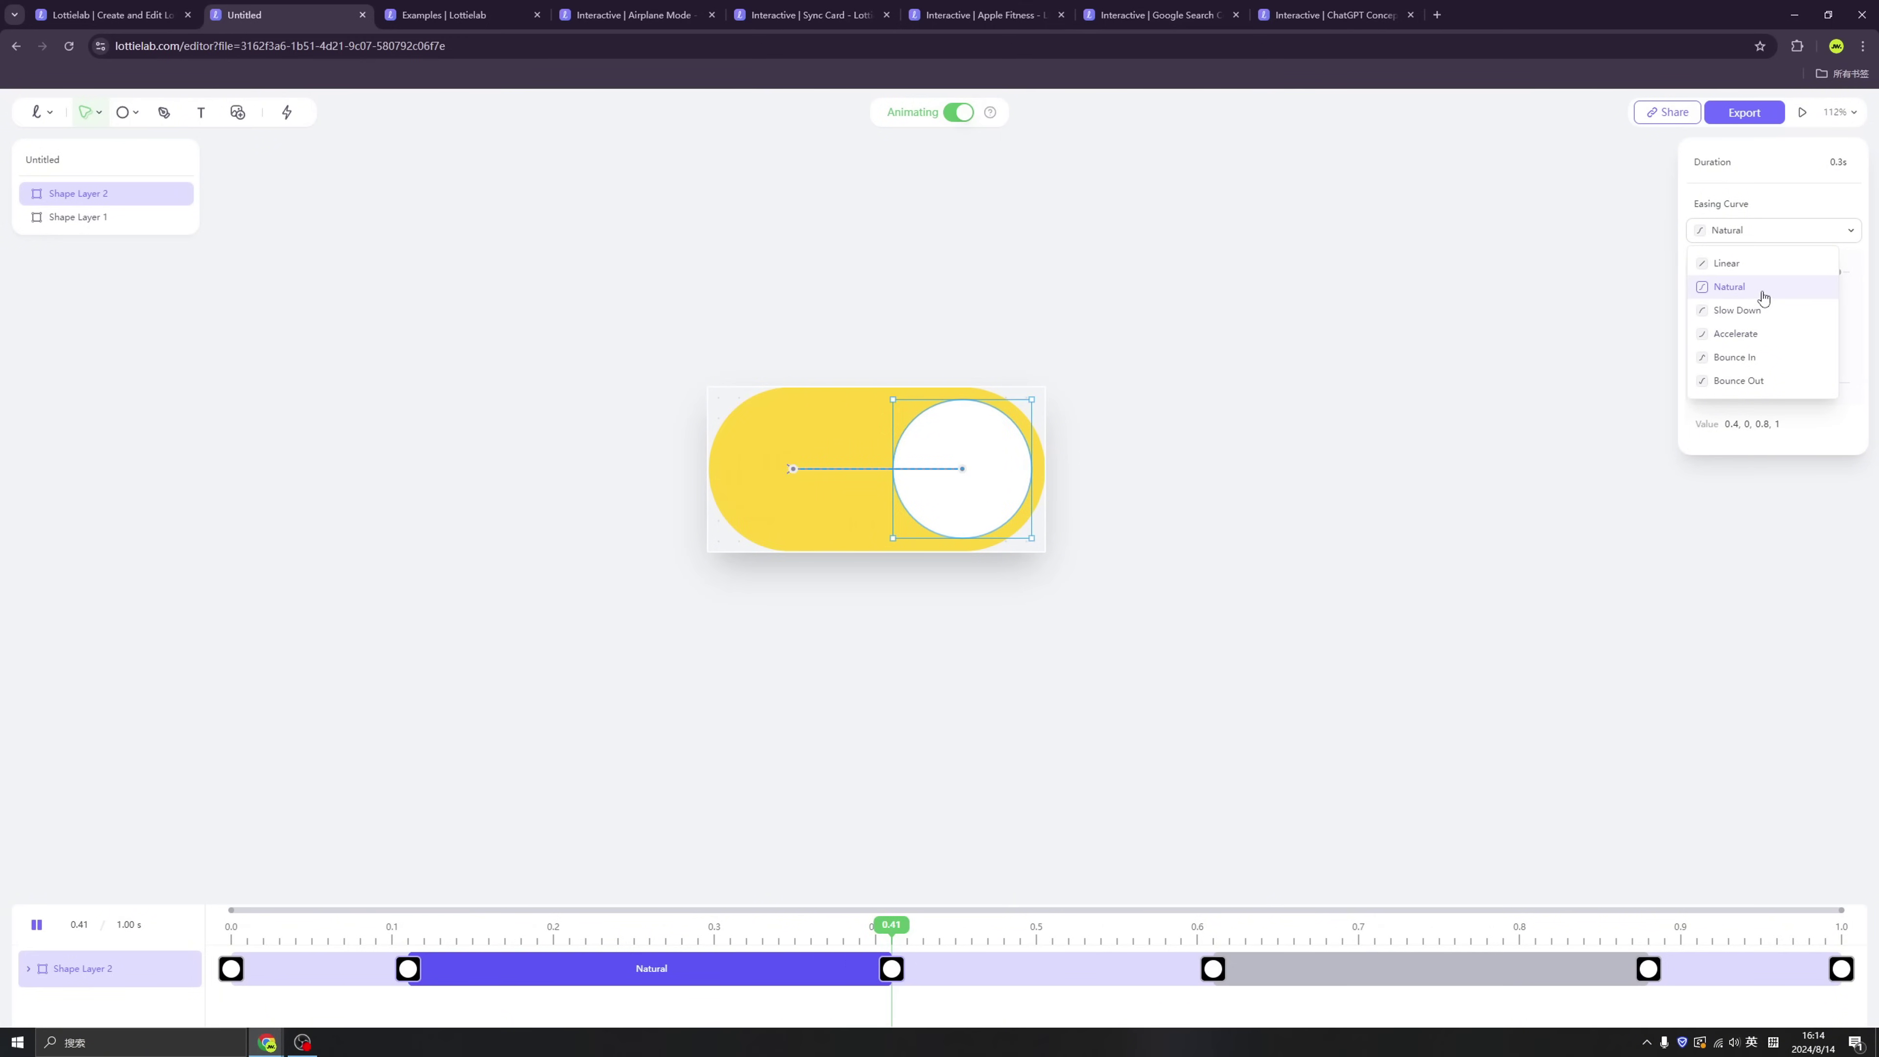
left_click(1759, 358)
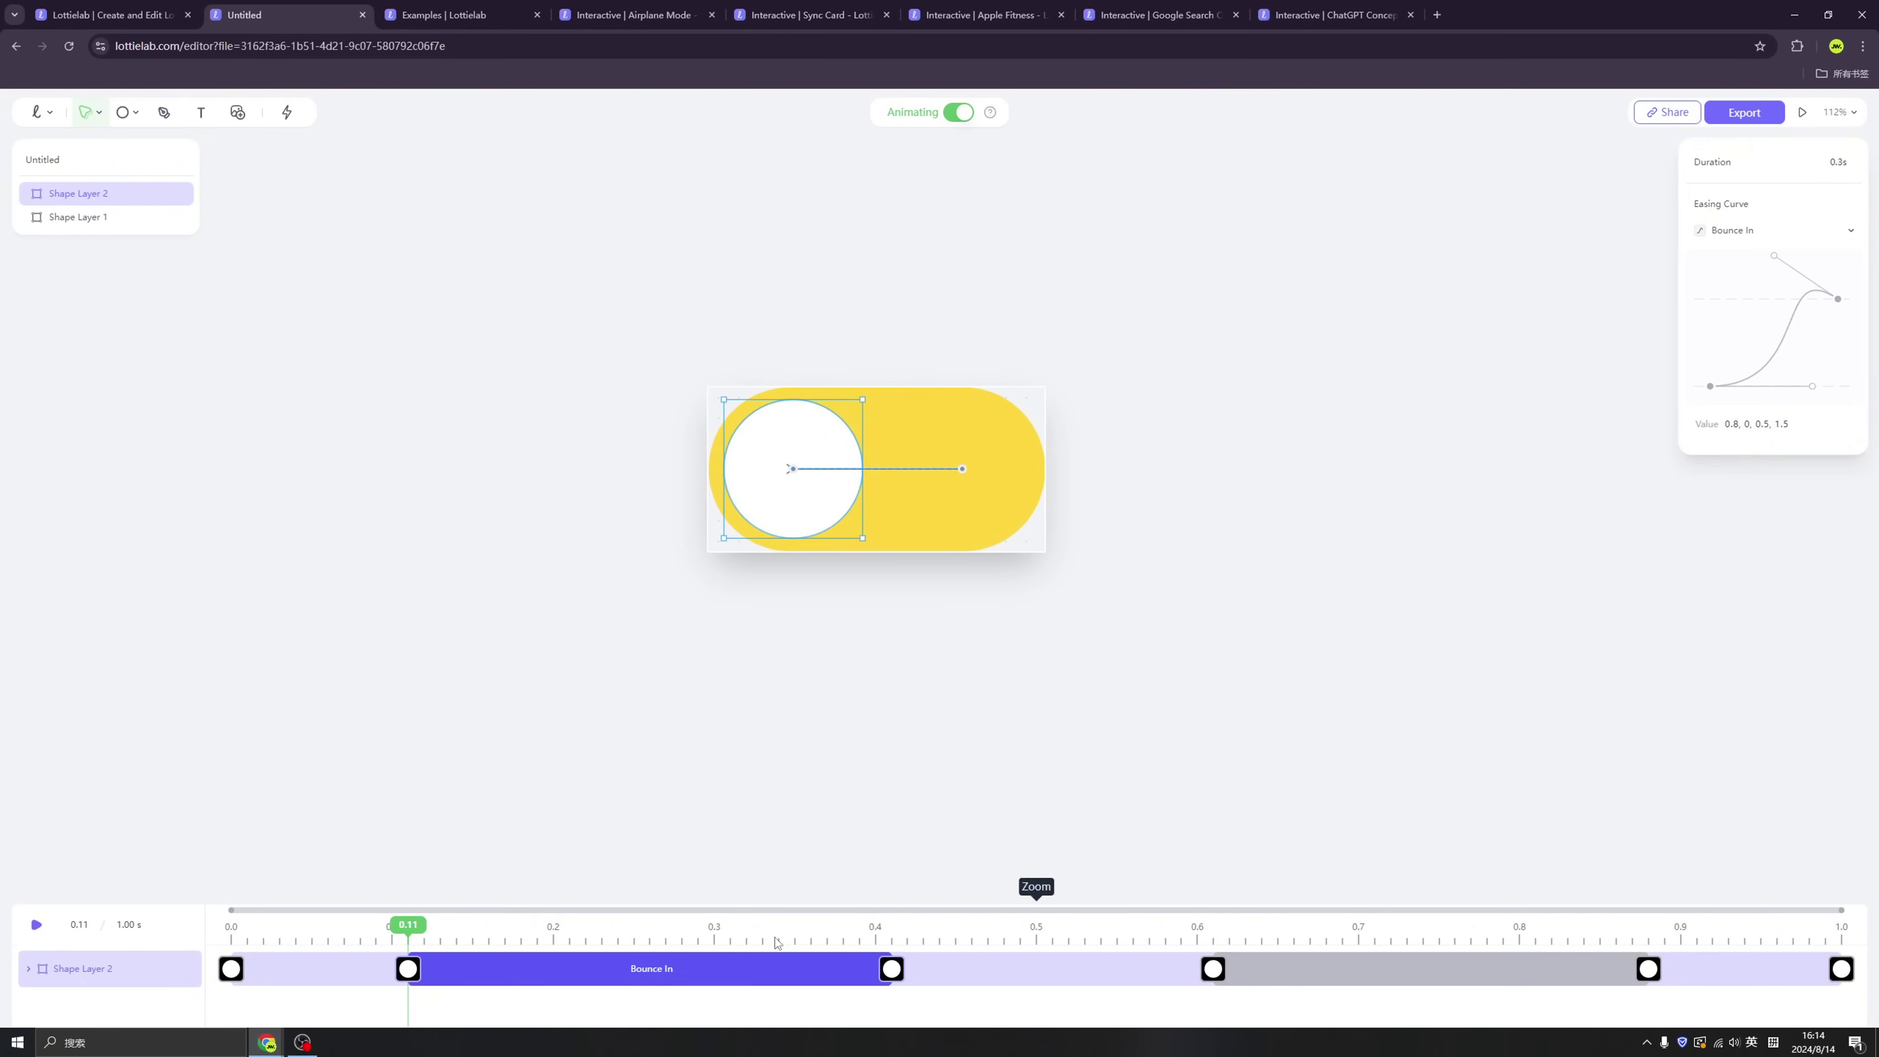
Step: Set the easing curve of the circle's return move from 0.61 s to 0.88 s to Accelerate, and play the animation
left_click(317, 962)
left_click_drag(407, 926, 1037, 930)
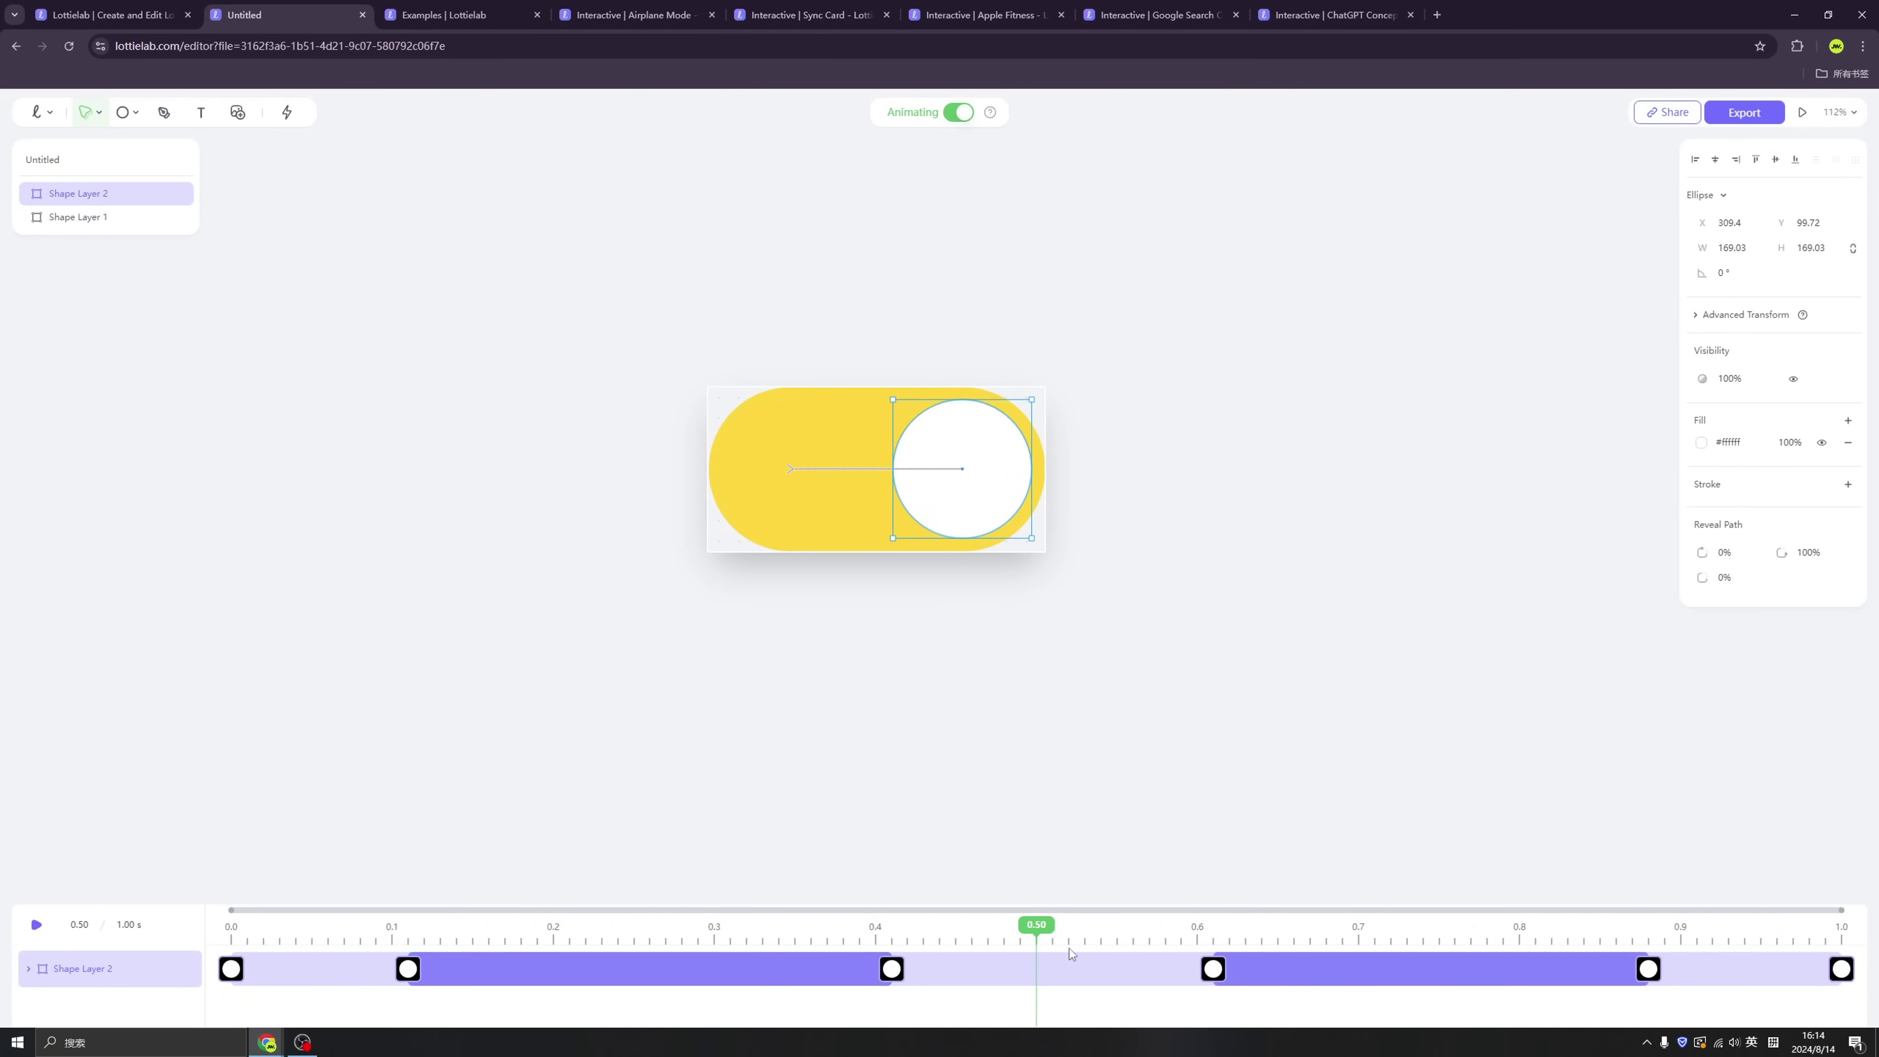
left_click(1406, 969)
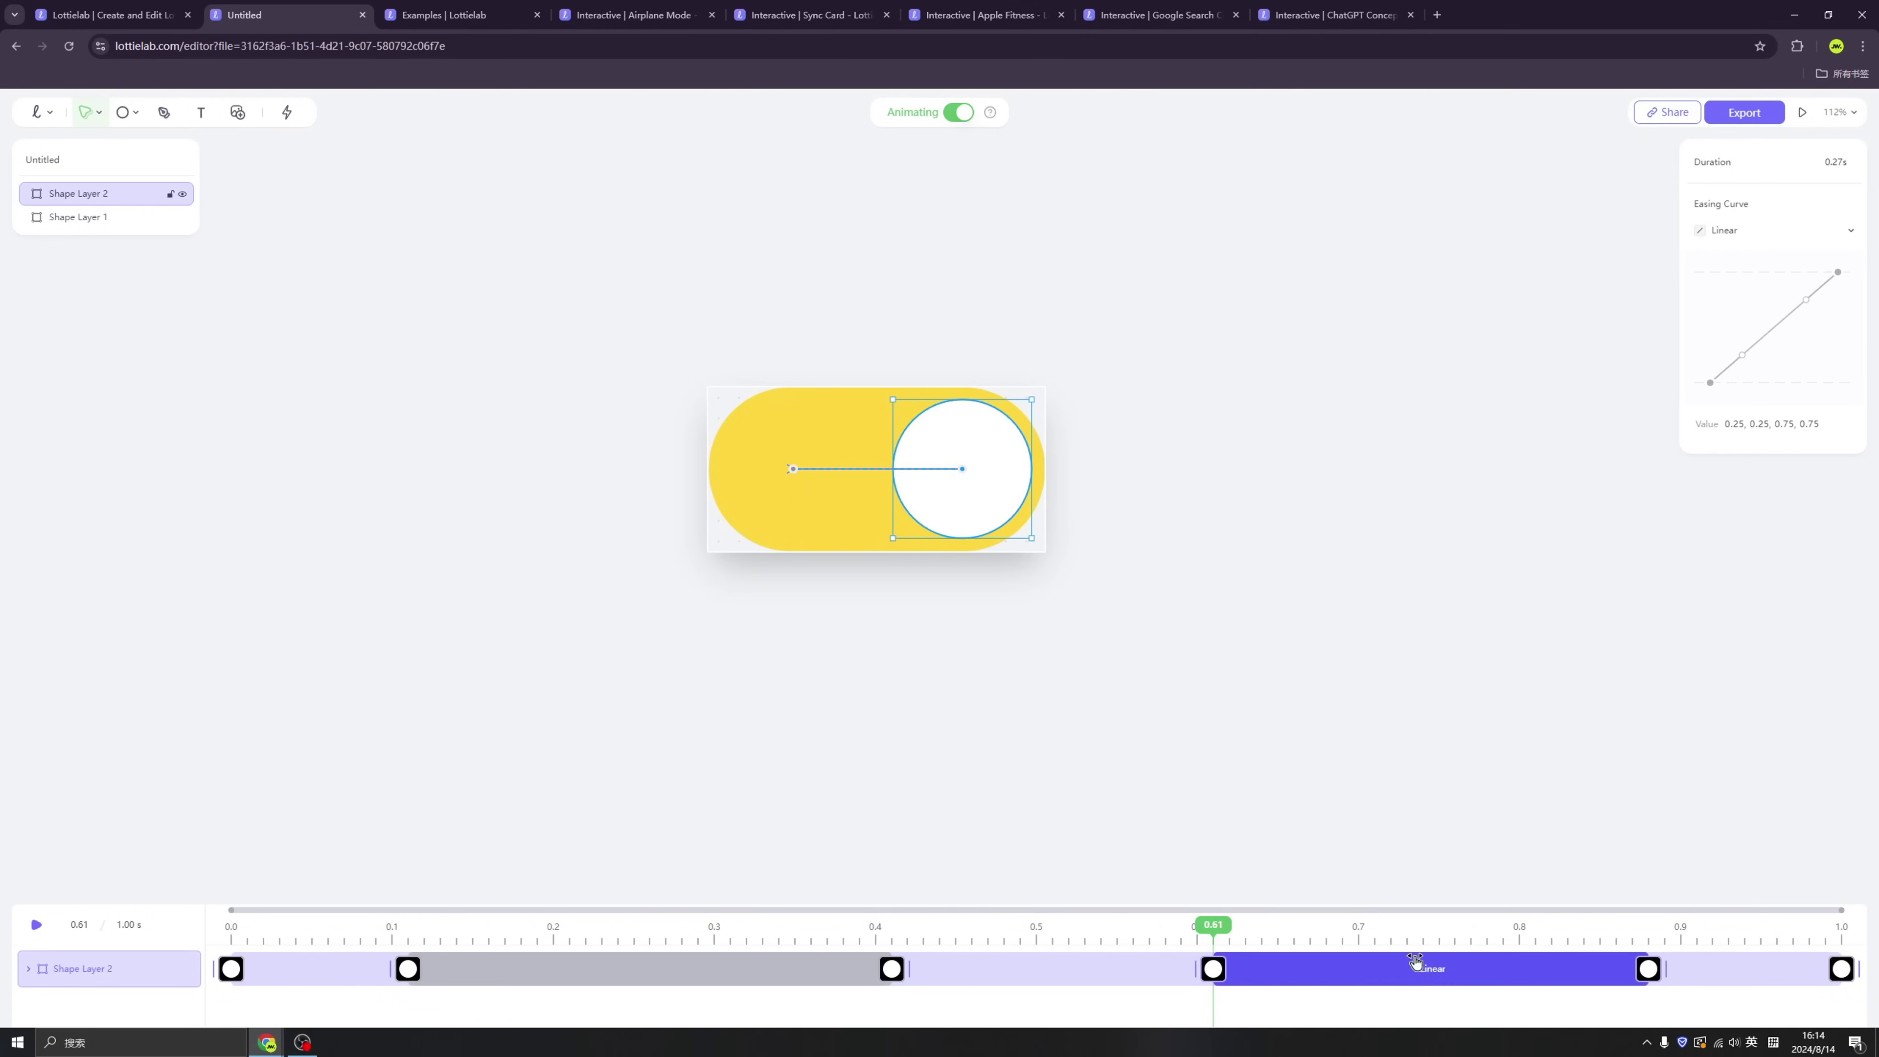
left_click(1747, 244)
left_click(1754, 333)
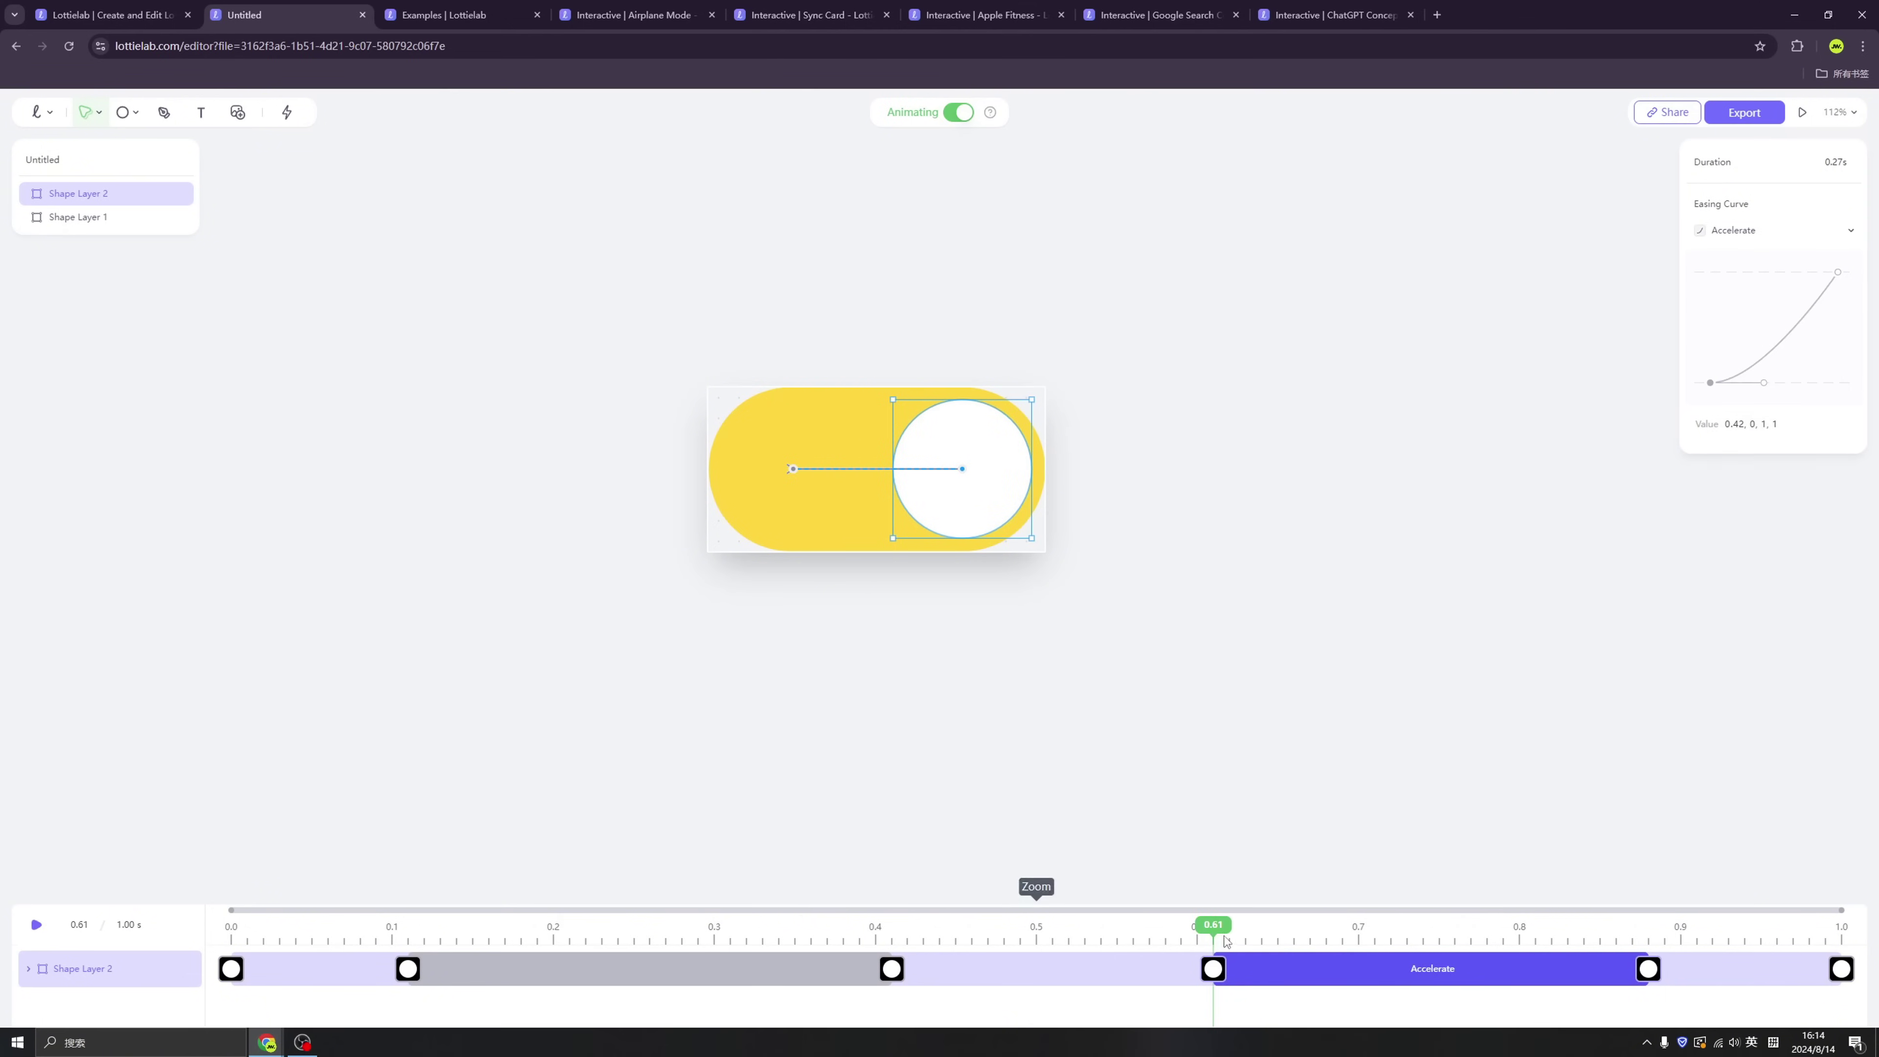
left_click_drag(1226, 941, 177, 912)
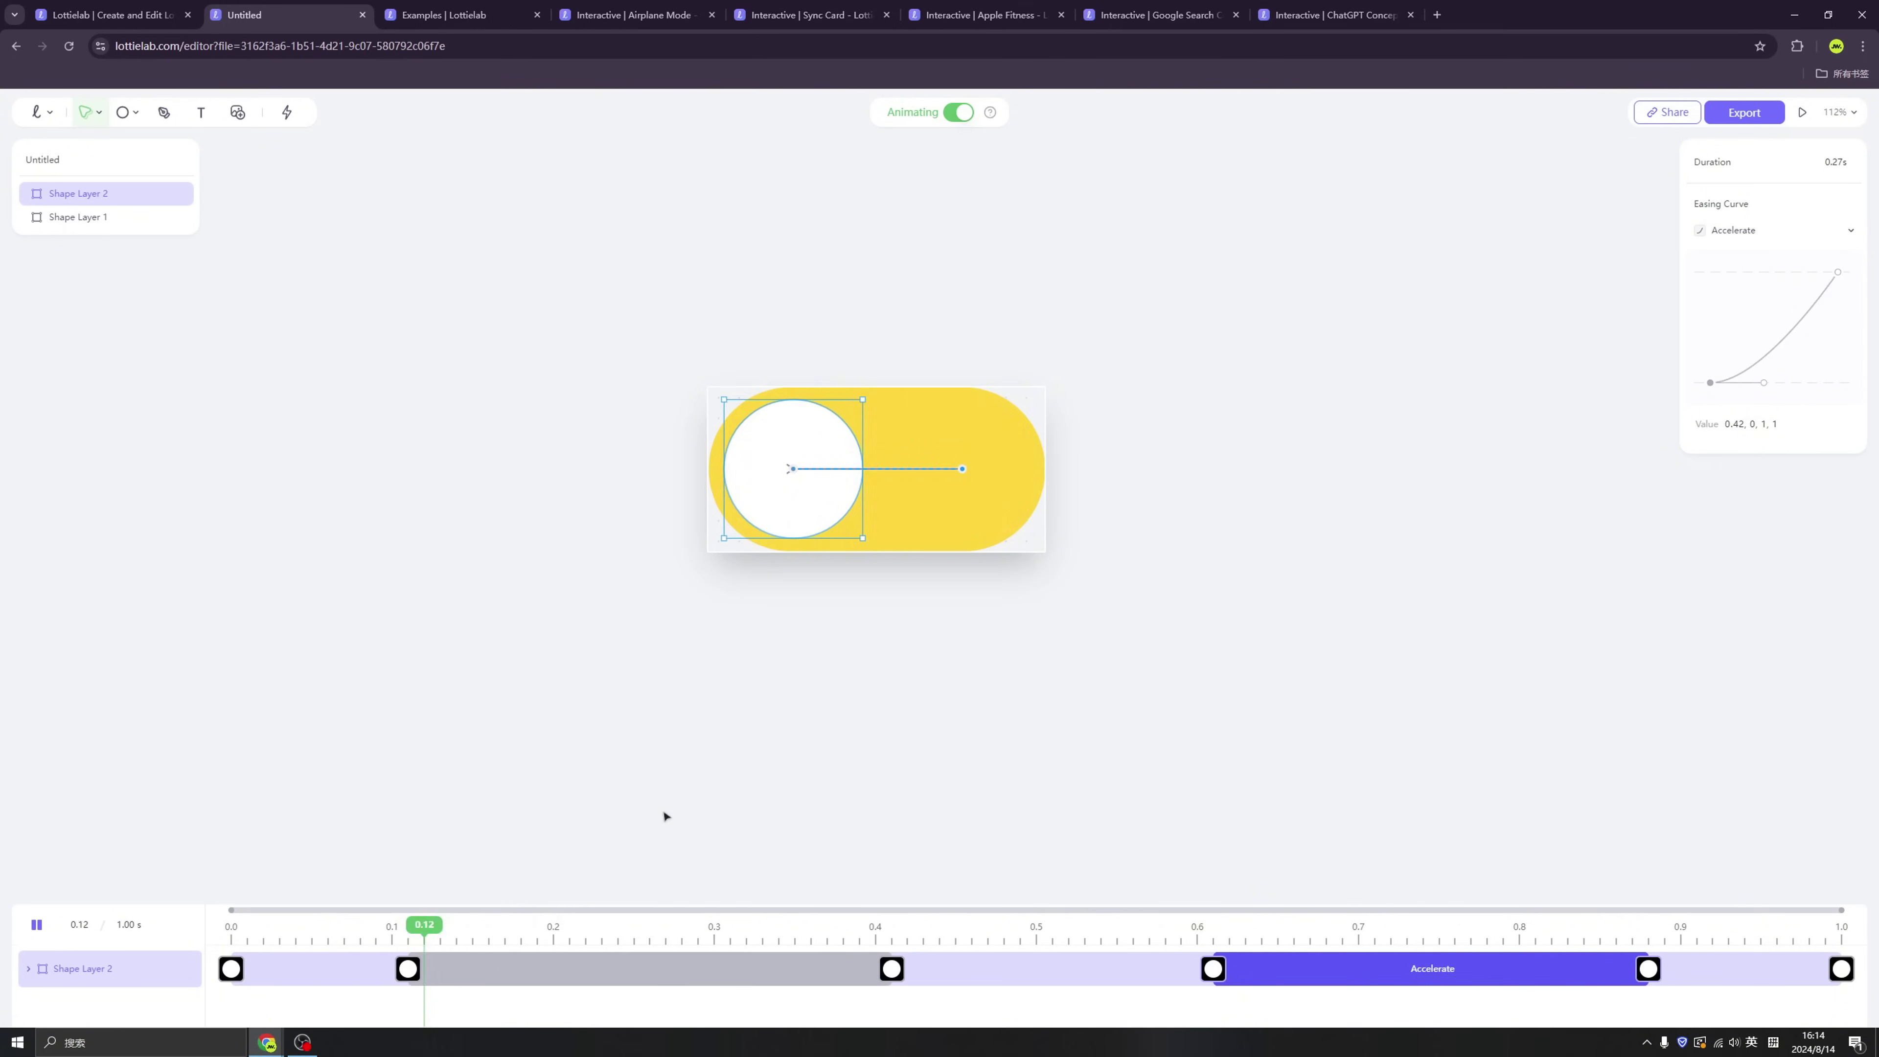
key("space")
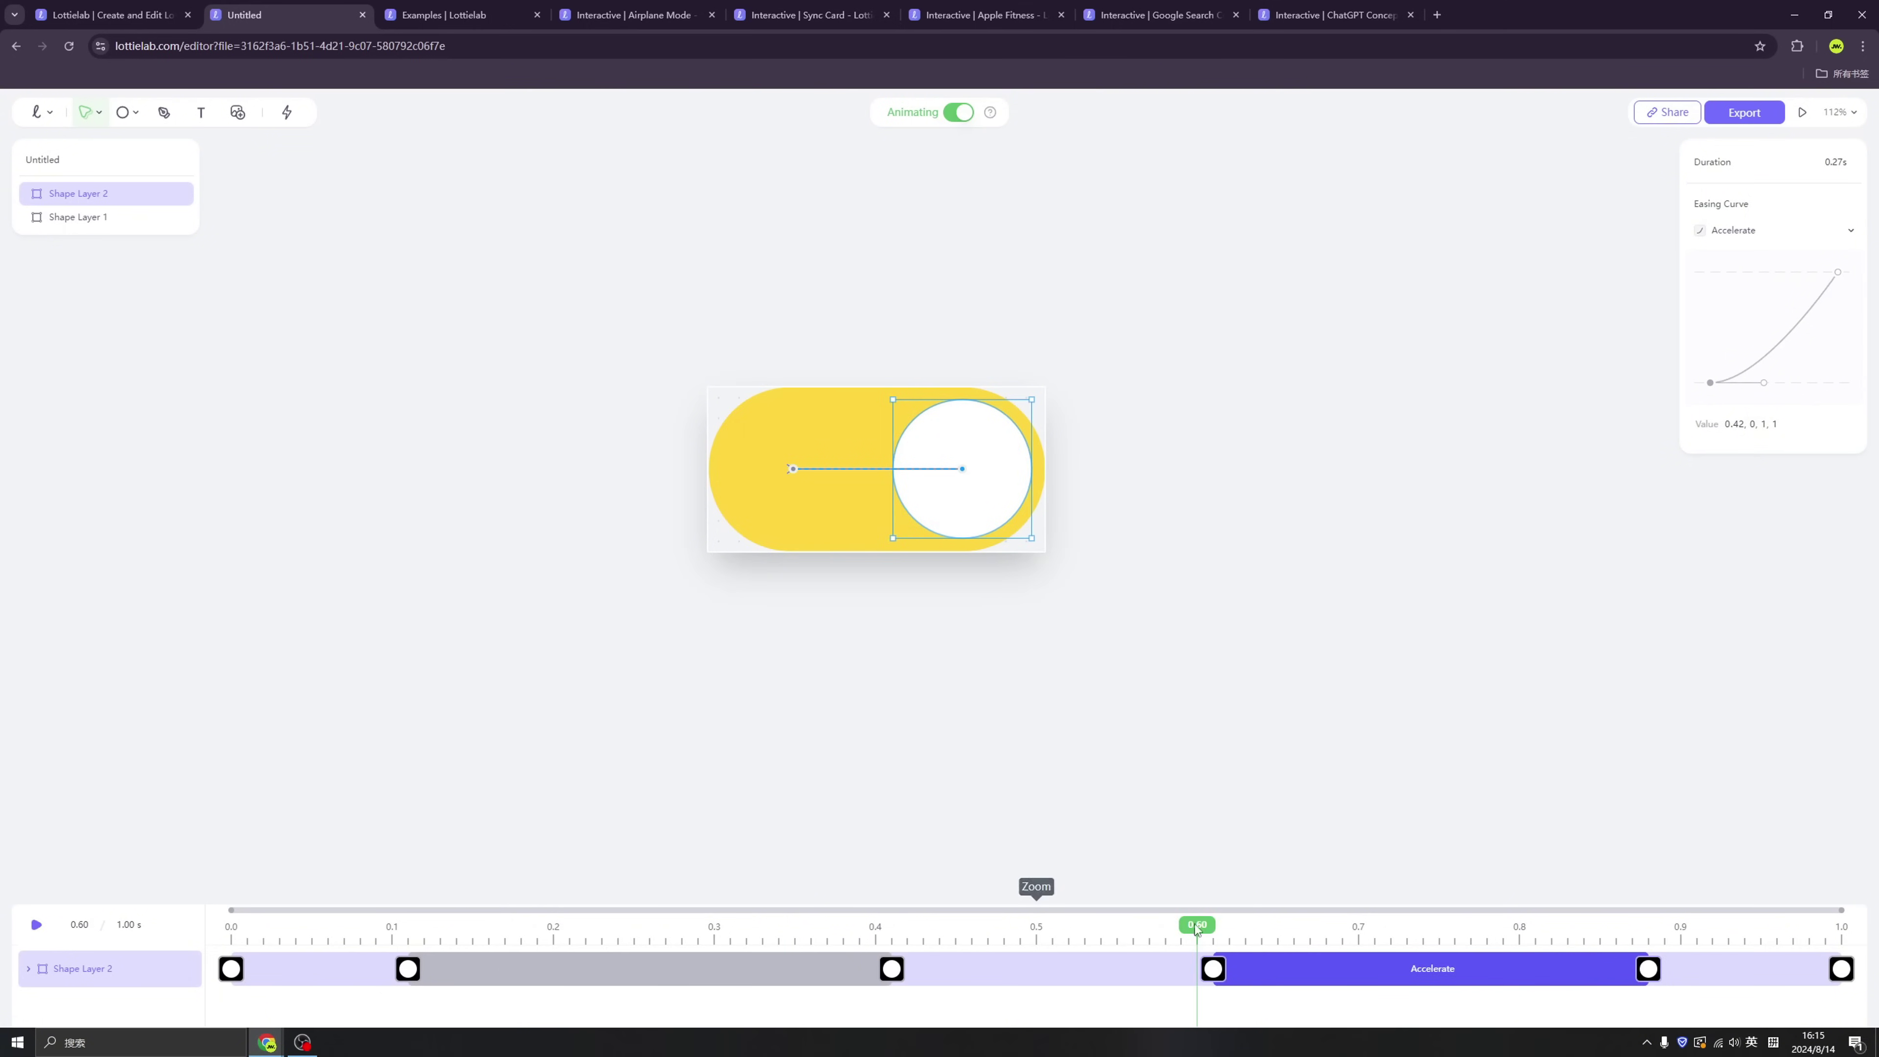
Step: At 0.41 s, change the yellow bar's fill to light gray (#e5e5e5)
left_click_drag(1197, 929, 803, 917)
left_click(676, 971)
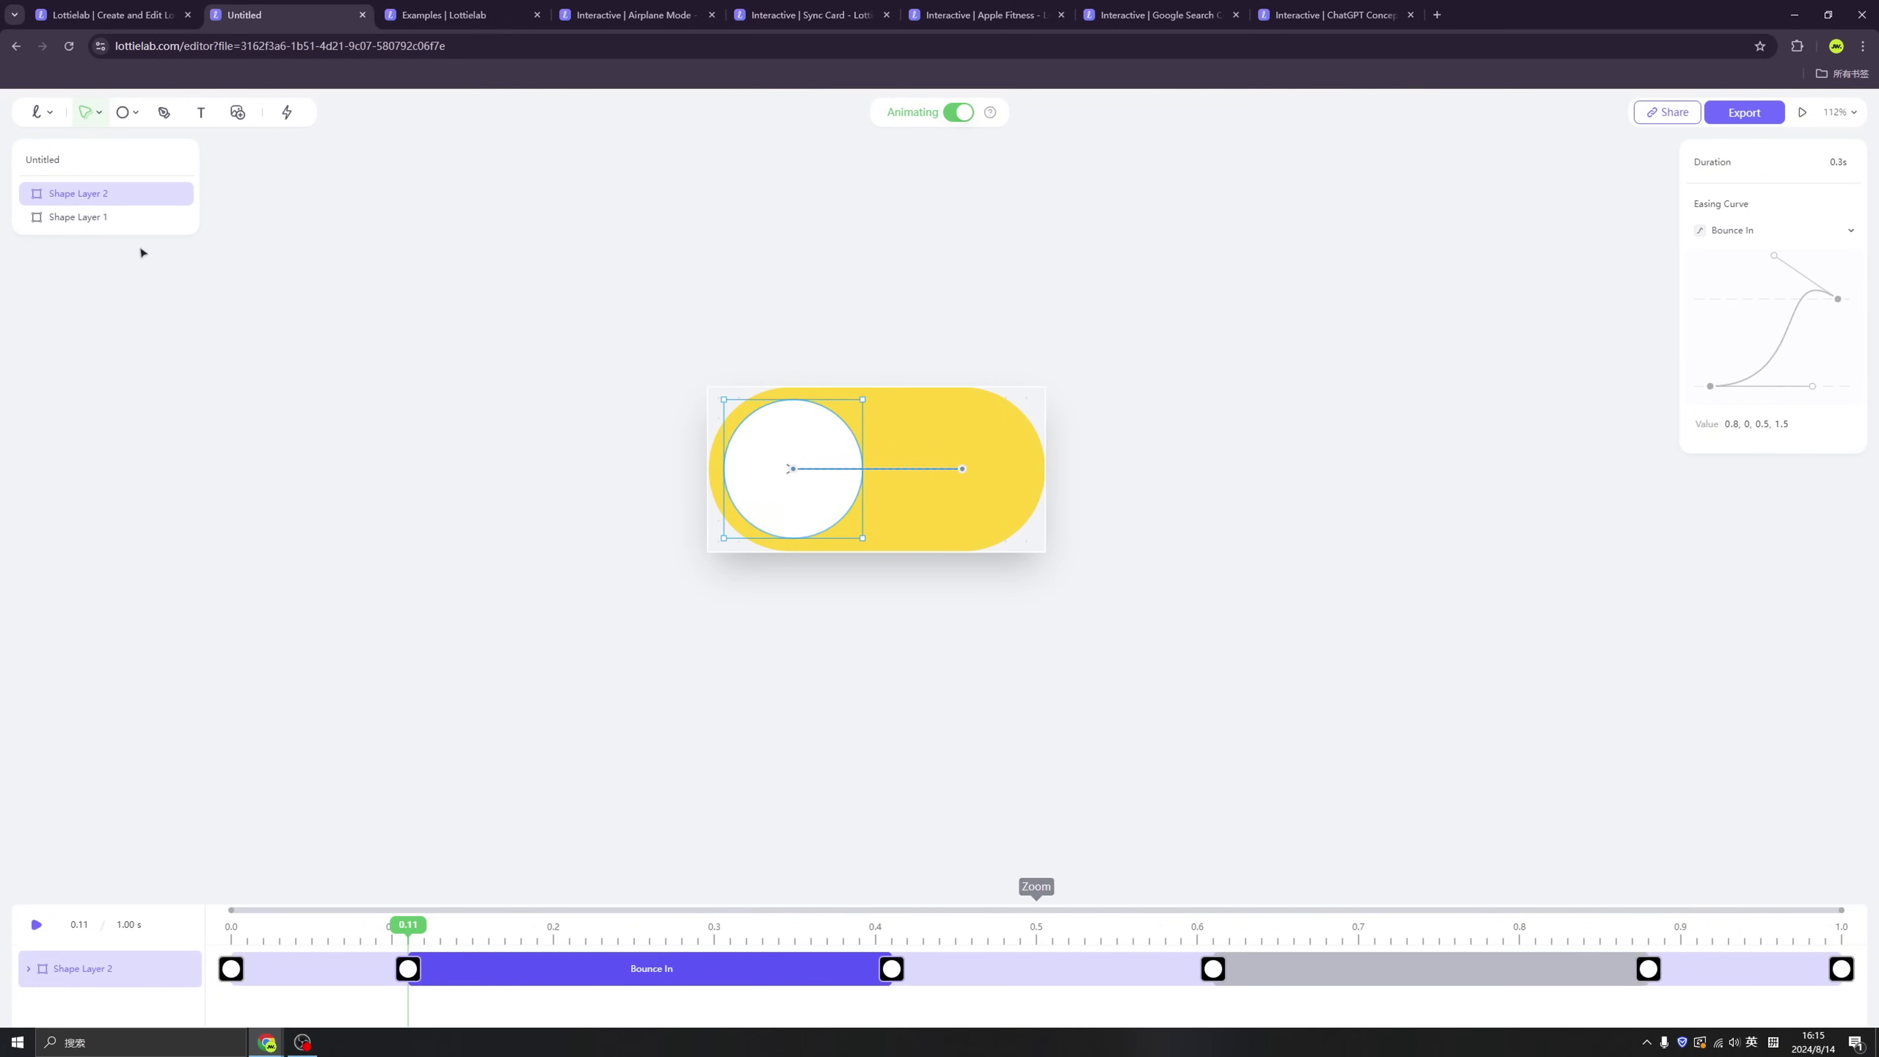
left_click(77, 217)
left_click_drag(414, 931, 892, 966)
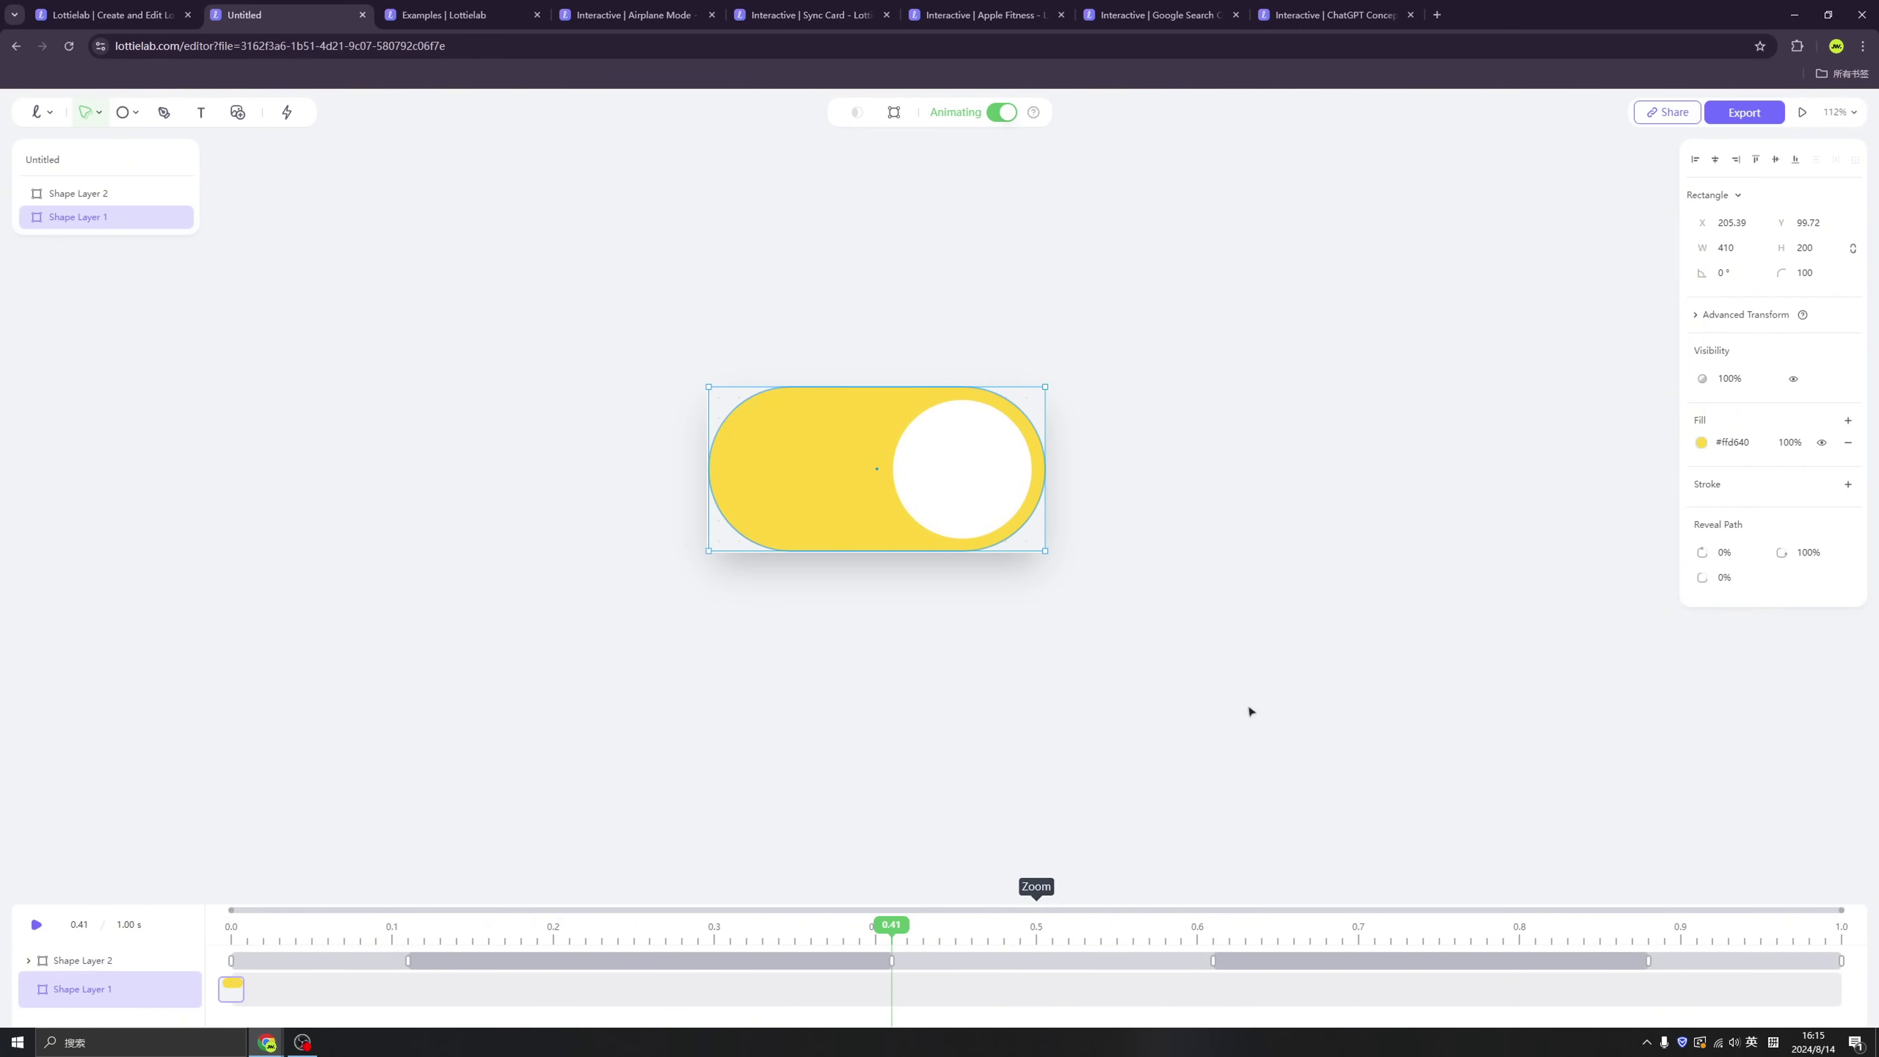
left_click(1702, 443)
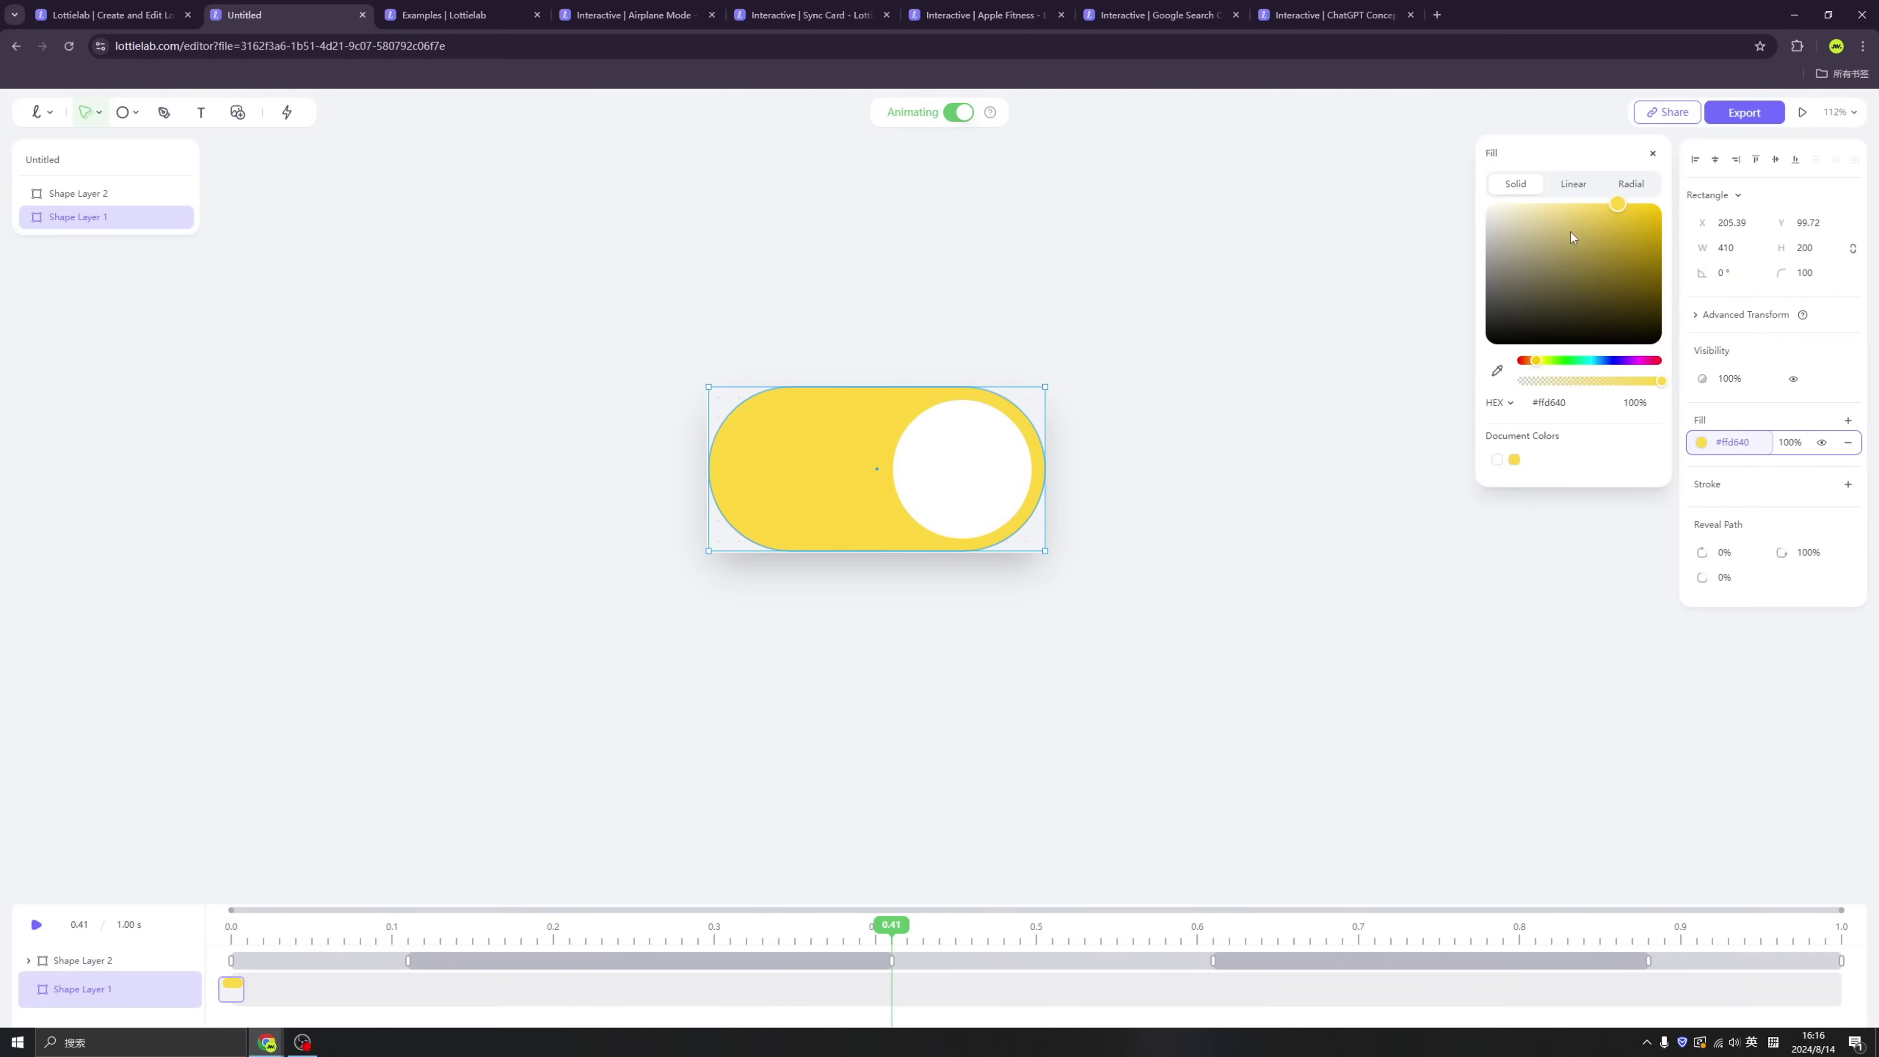
left_click_drag(1510, 224, 1480, 222)
Step: Move the bar's yellow keyframe to 0.11 s so the color change matches the circle's slide, and play the animation
mouse_move(892, 924)
left_mouse_down()
mouse_move(445, 883)
mouse_move(301, 895)
mouse_move(678, 943)
mouse_move(919, 939)
mouse_move(872, 939)
mouse_move(892, 939)
left_mouse_up()
left_click_drag(232, 1009, 422, 1011)
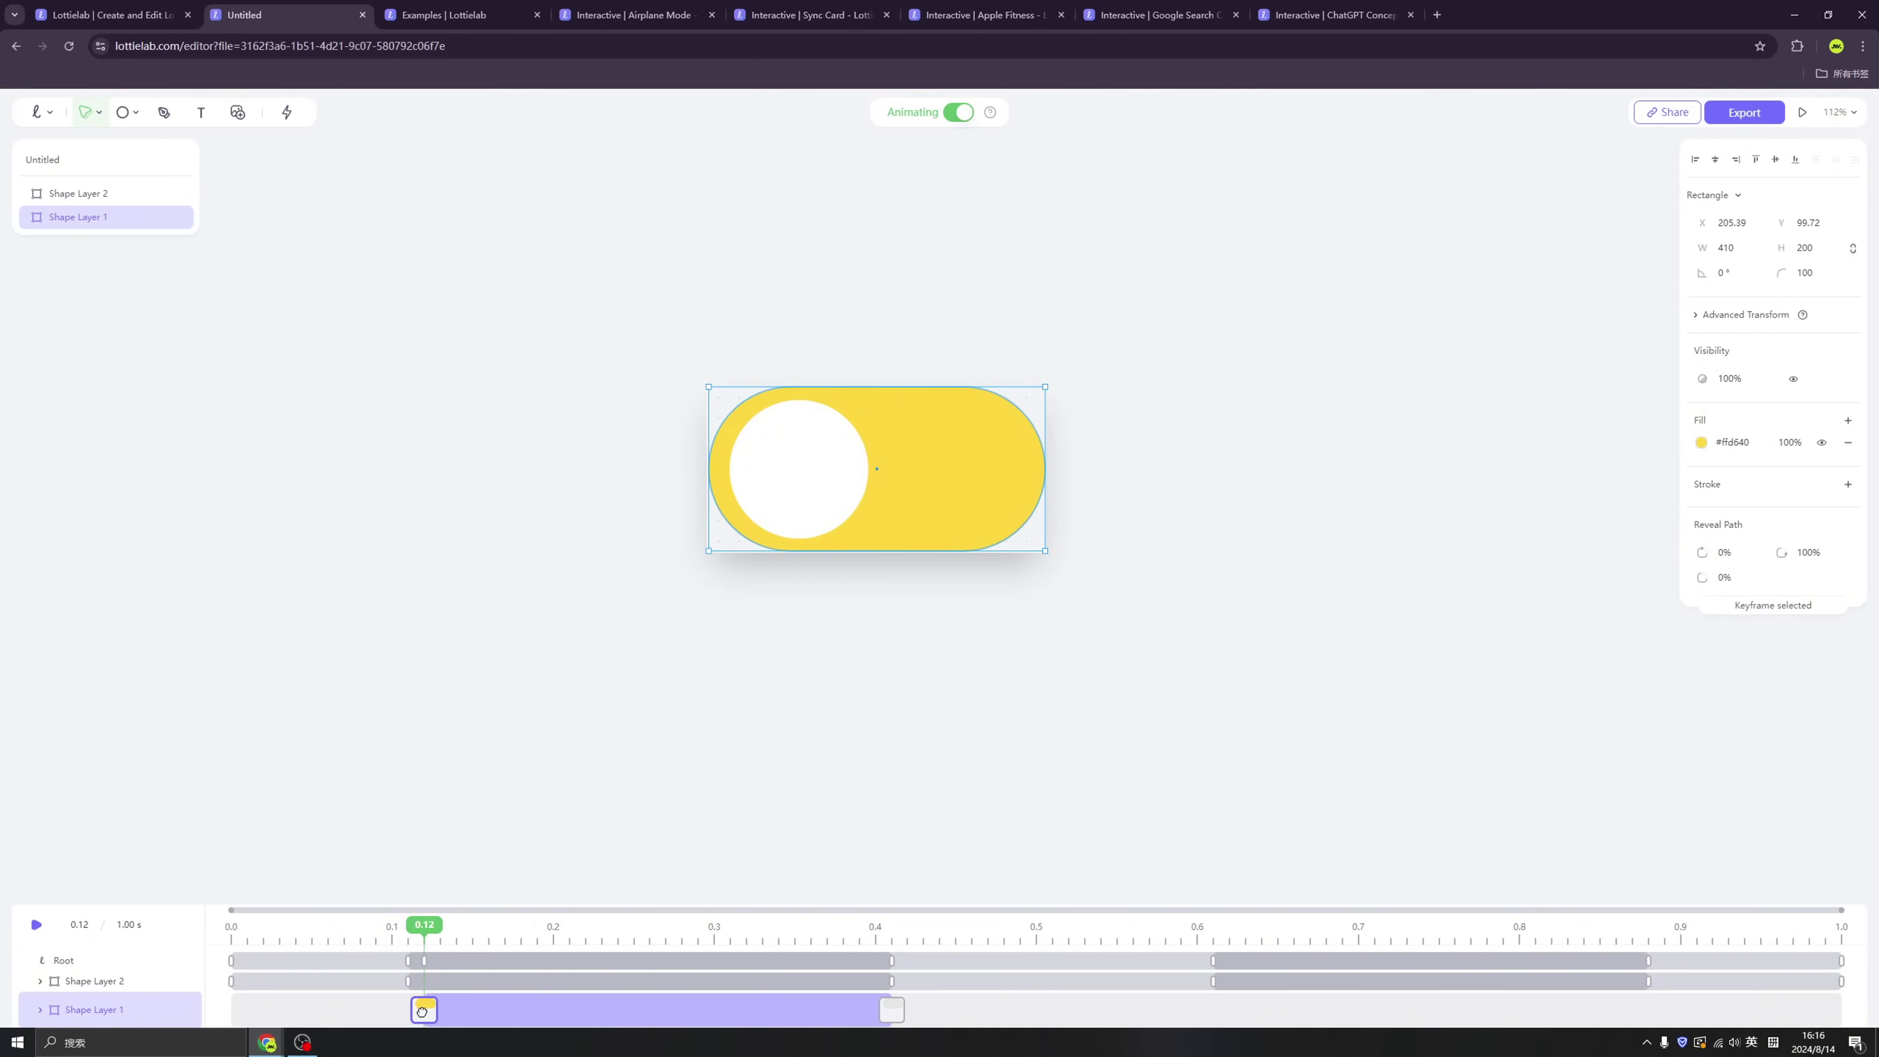
key("space")
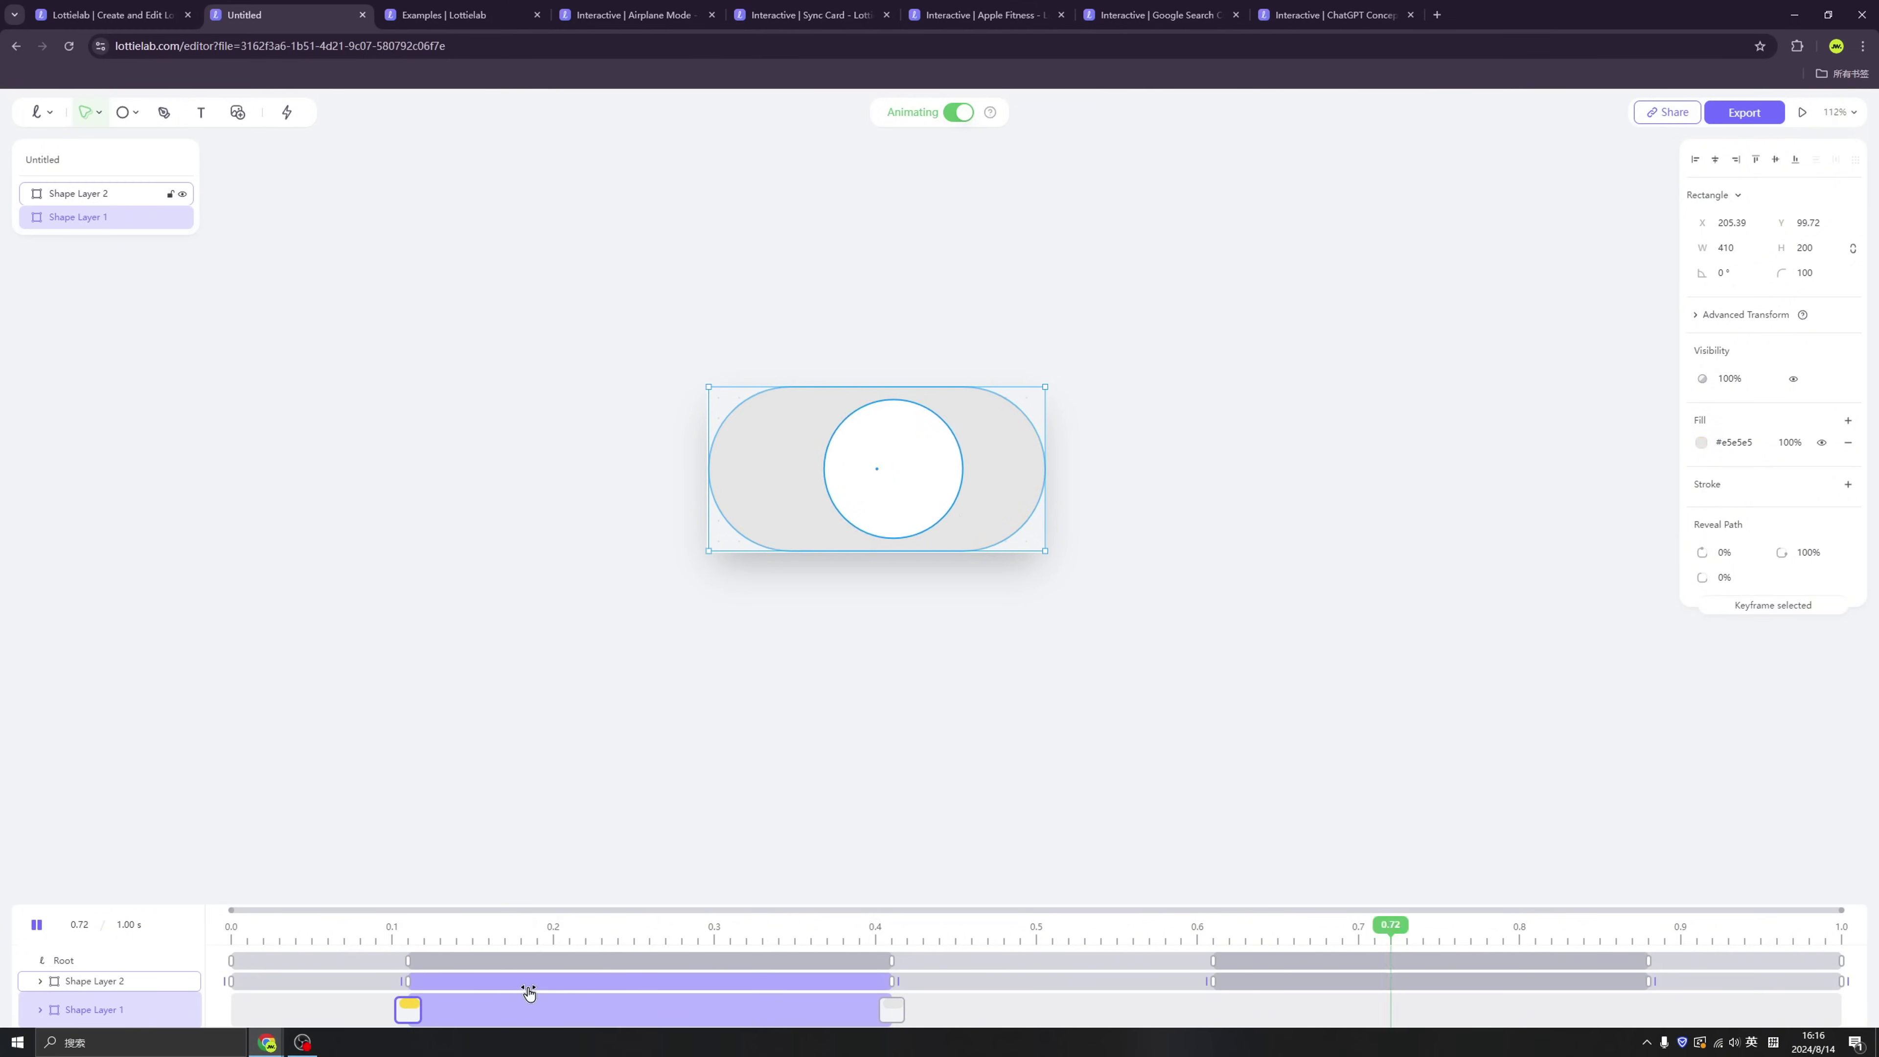
key("space")
Step: Copy the bar's gray keyframe to 0.61 s and its yellow keyframe to 0.88 s, and play the full animation
left_click(891, 1010)
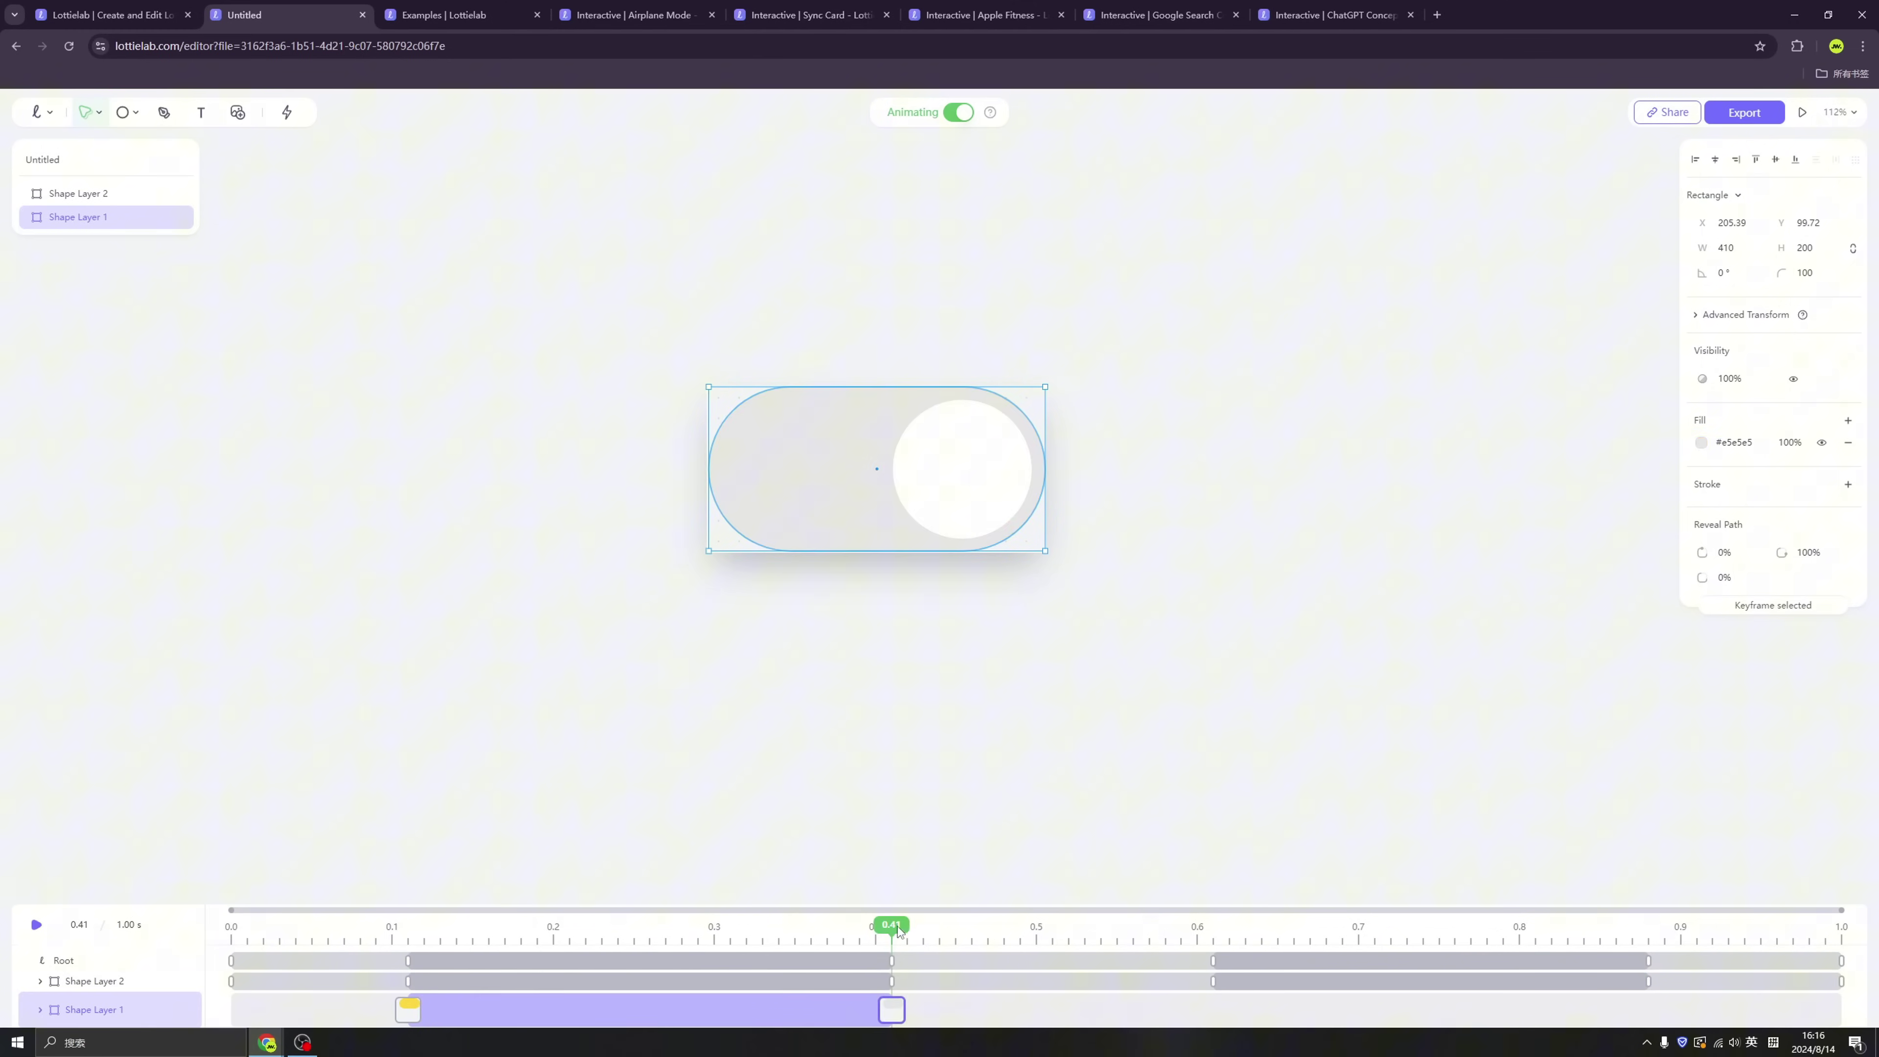
key("ctrl+v")
left_click(409, 1010)
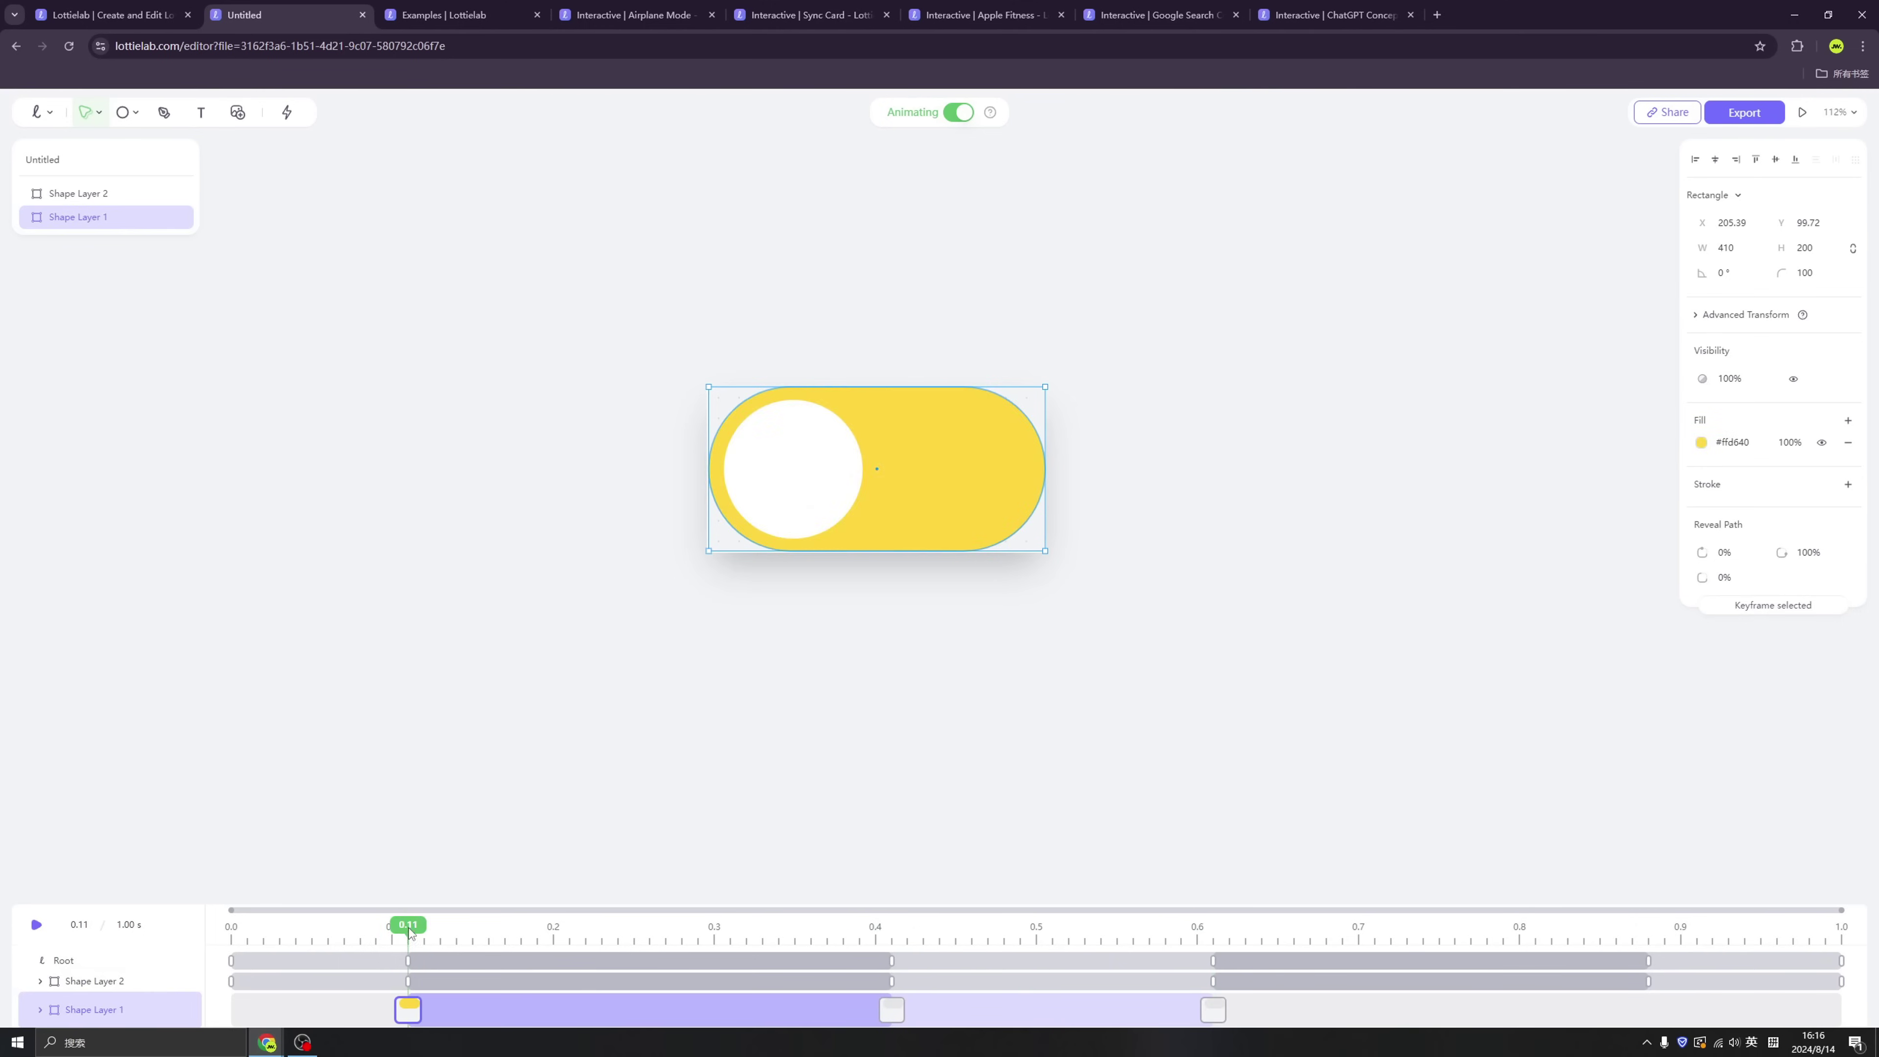
left_click_drag(409, 934, 377, 885)
key("ctrl+v")
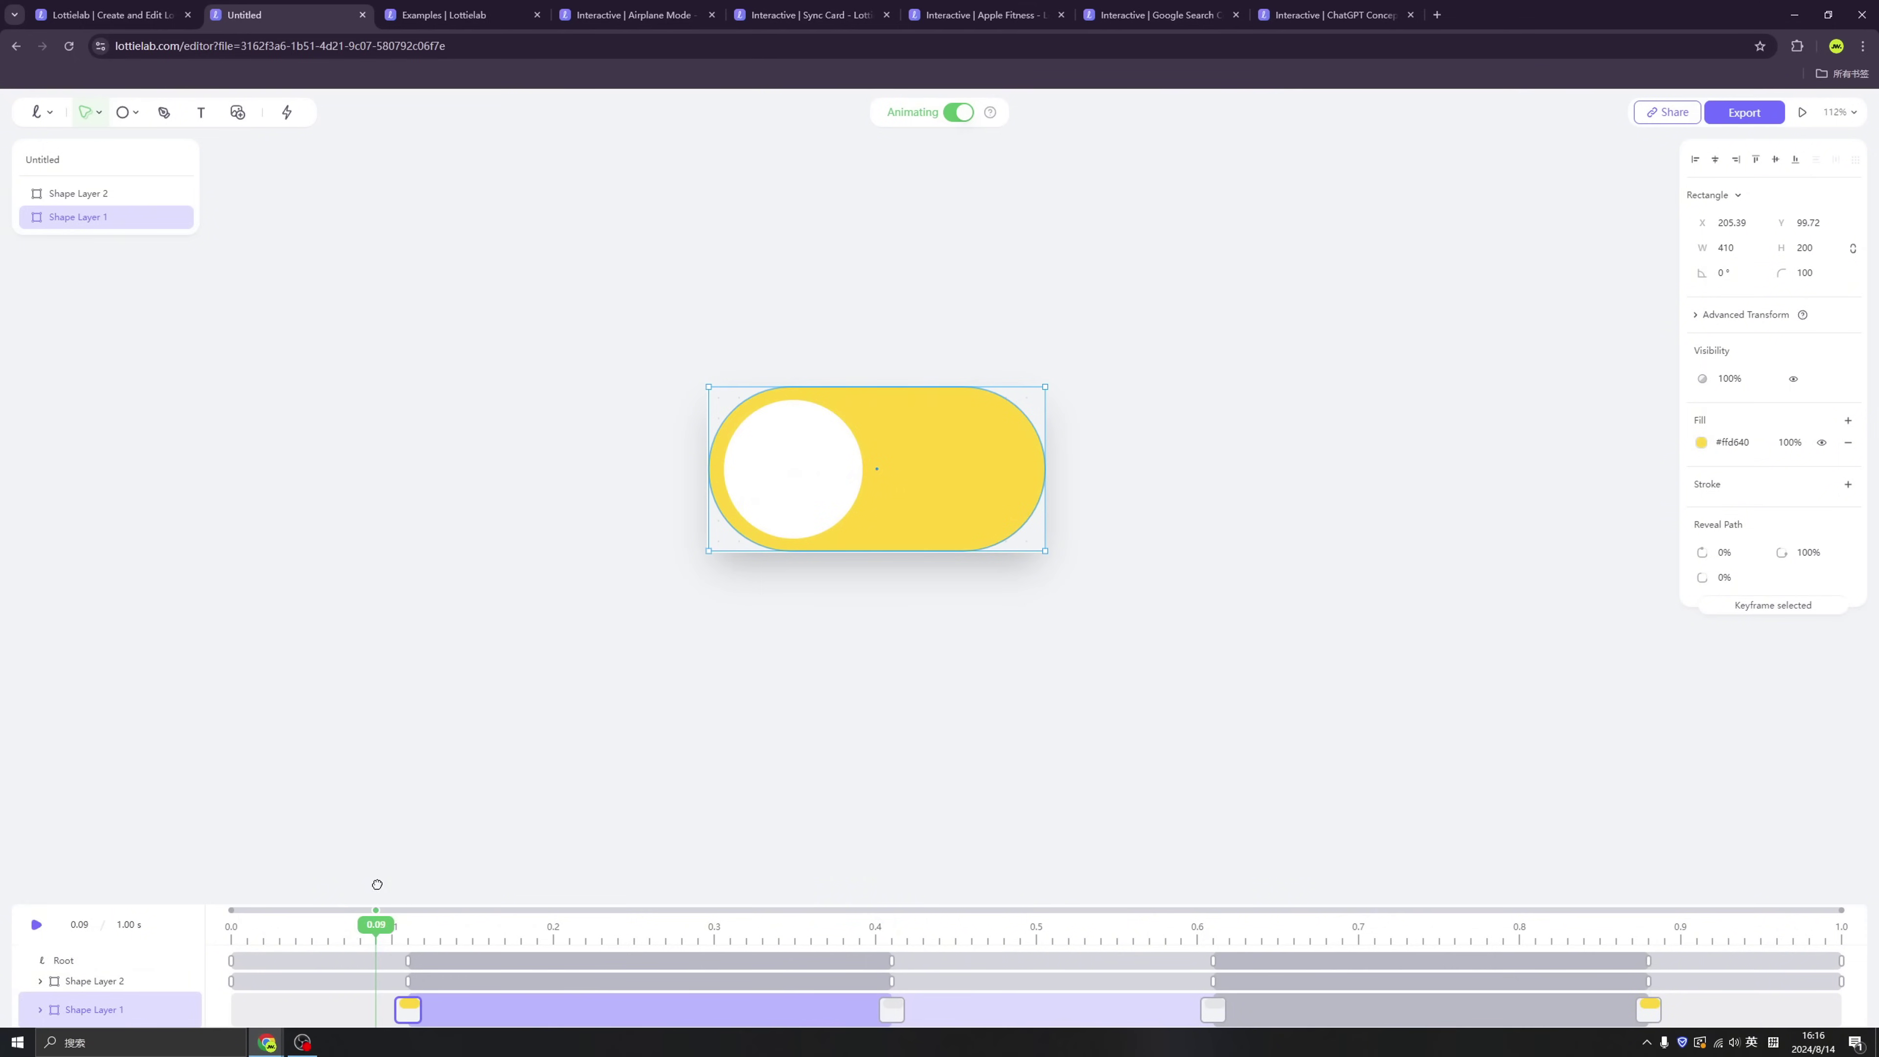
key("space")
left_click_drag(1698, 925, 112, 897)
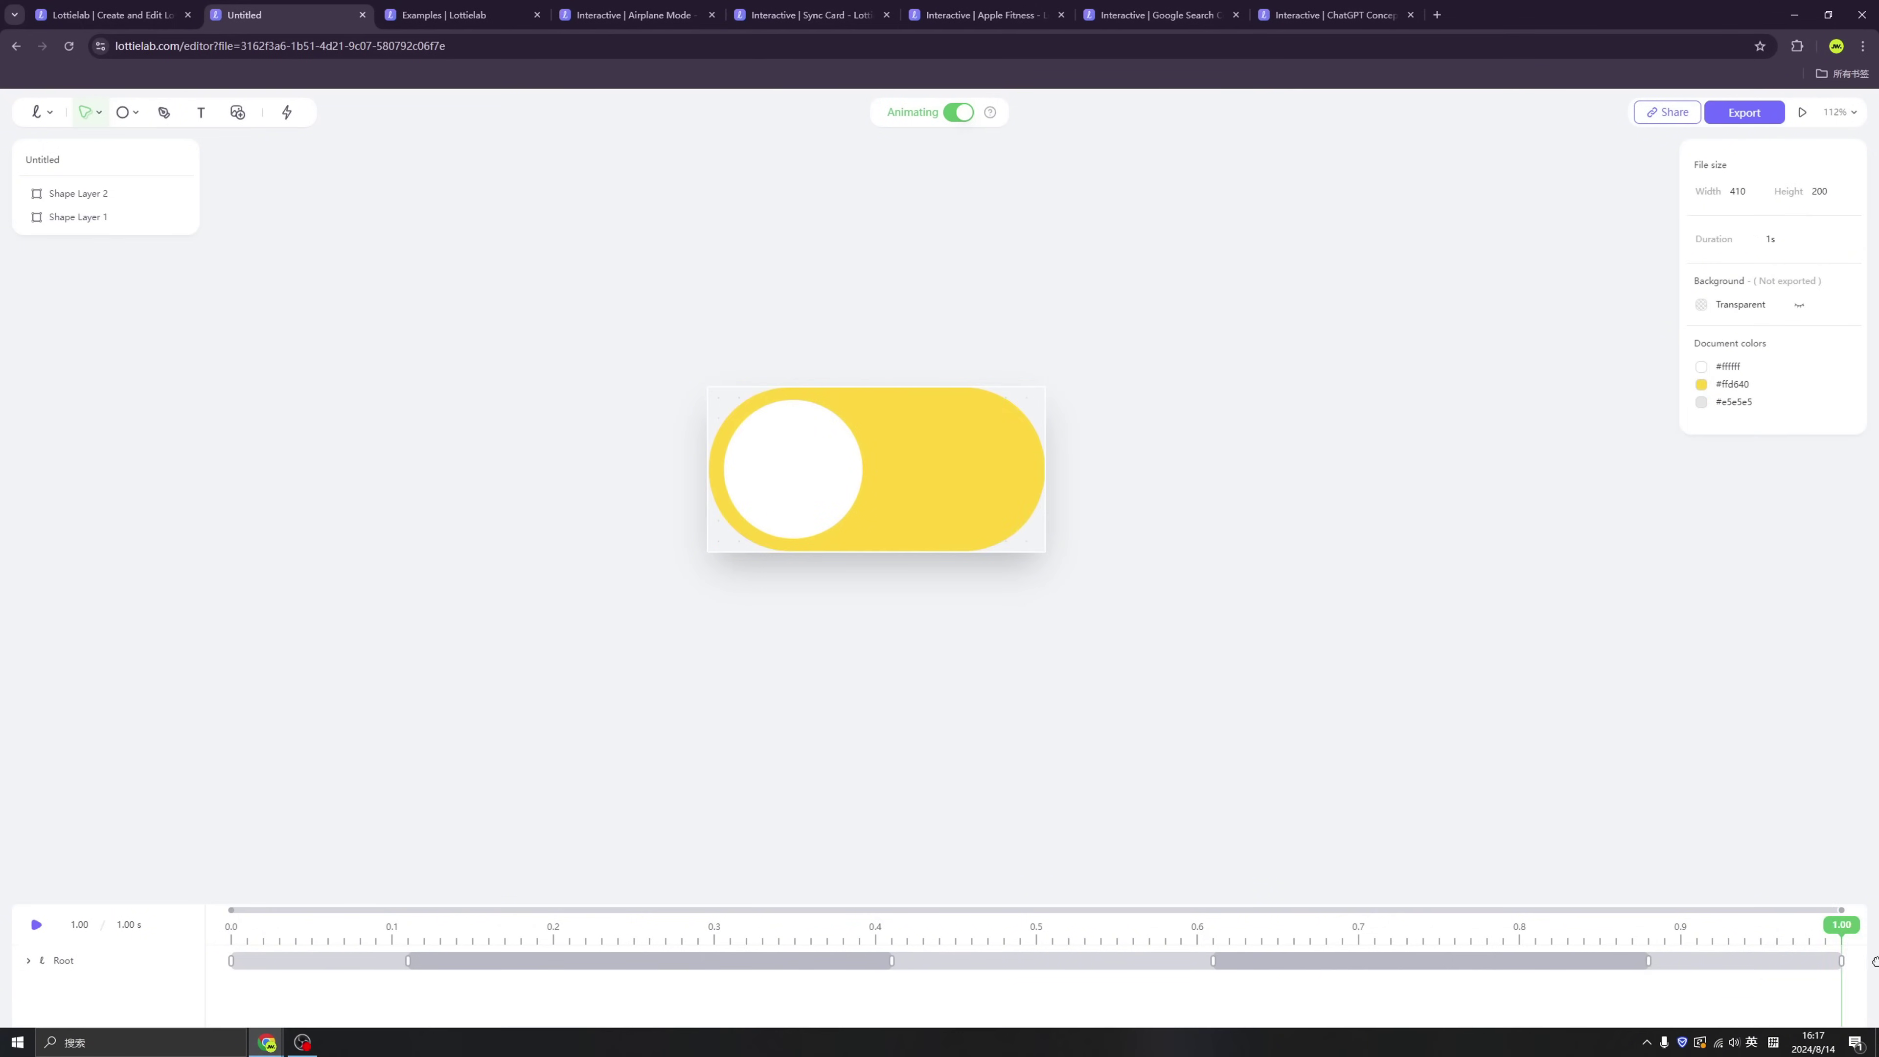
key("space")
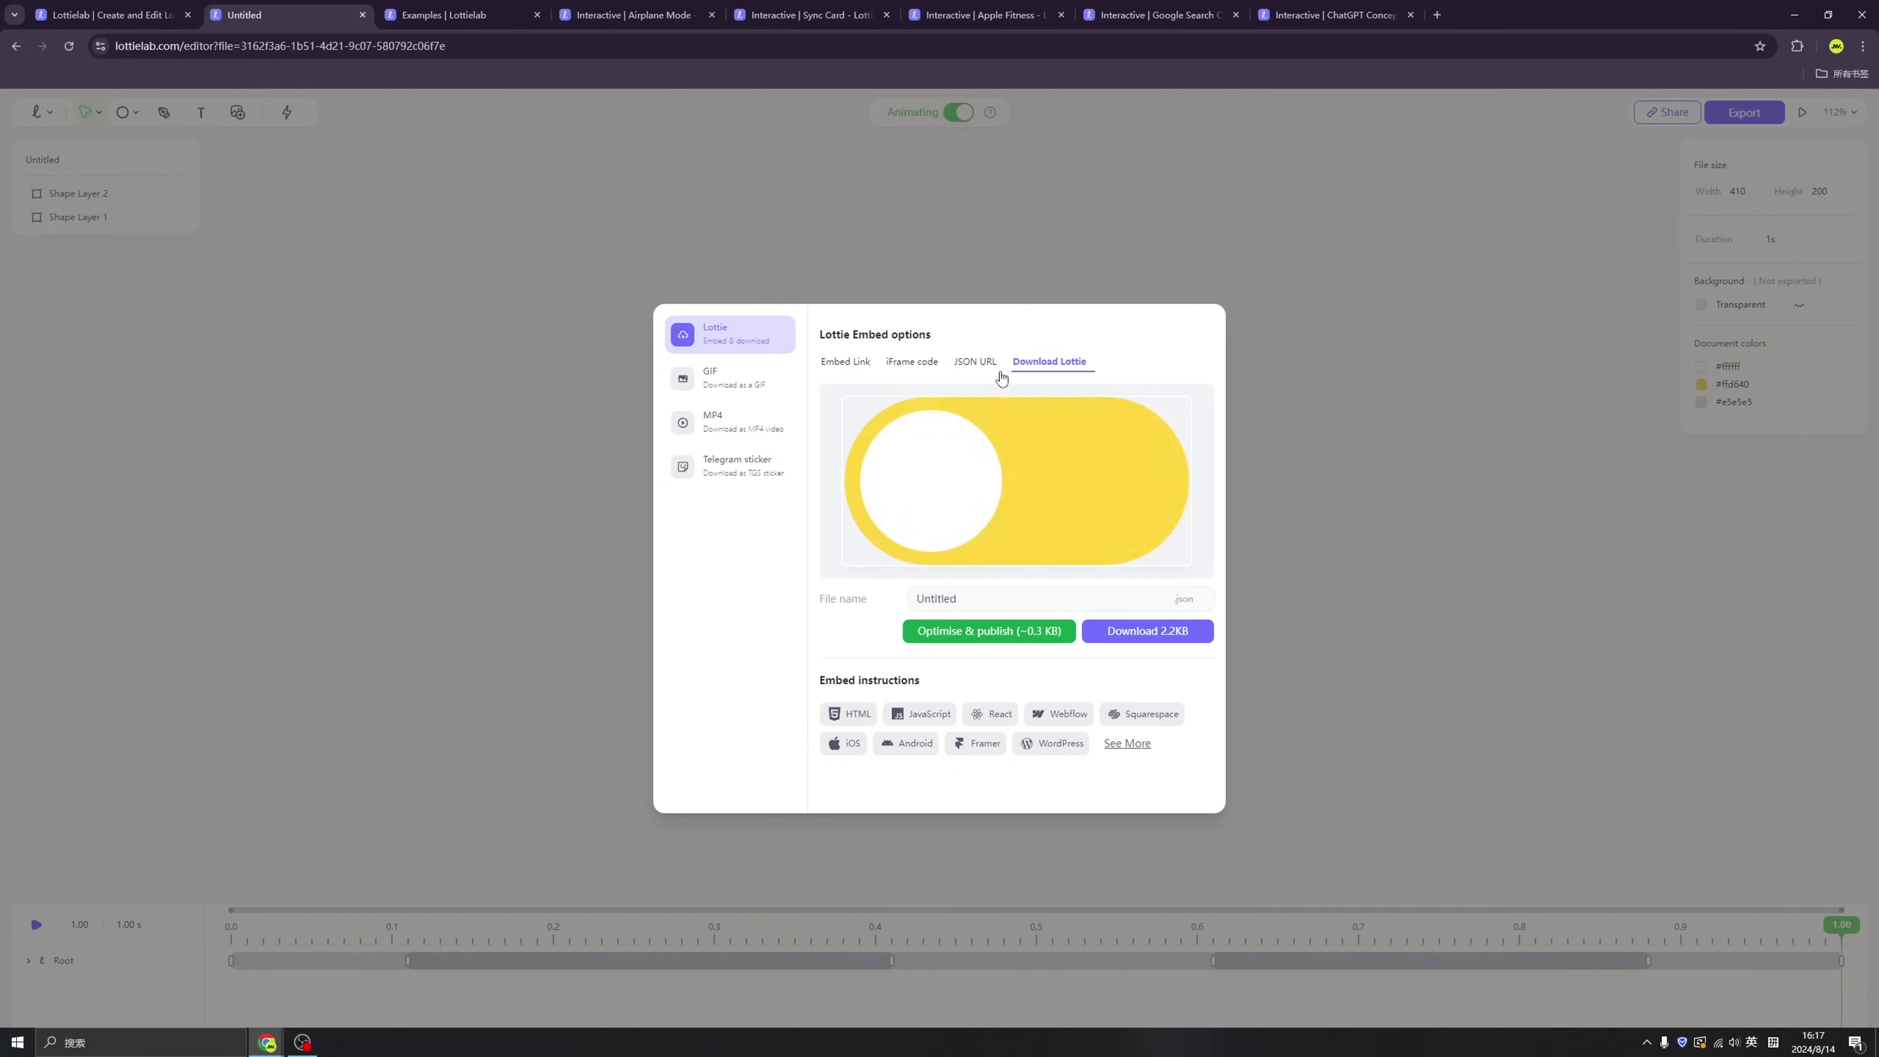
Step: Examine the JSON URL and iFrame code options for exporting the Lottie animation
left_click(974, 364)
left_click(910, 363)
left_click(1215, 330)
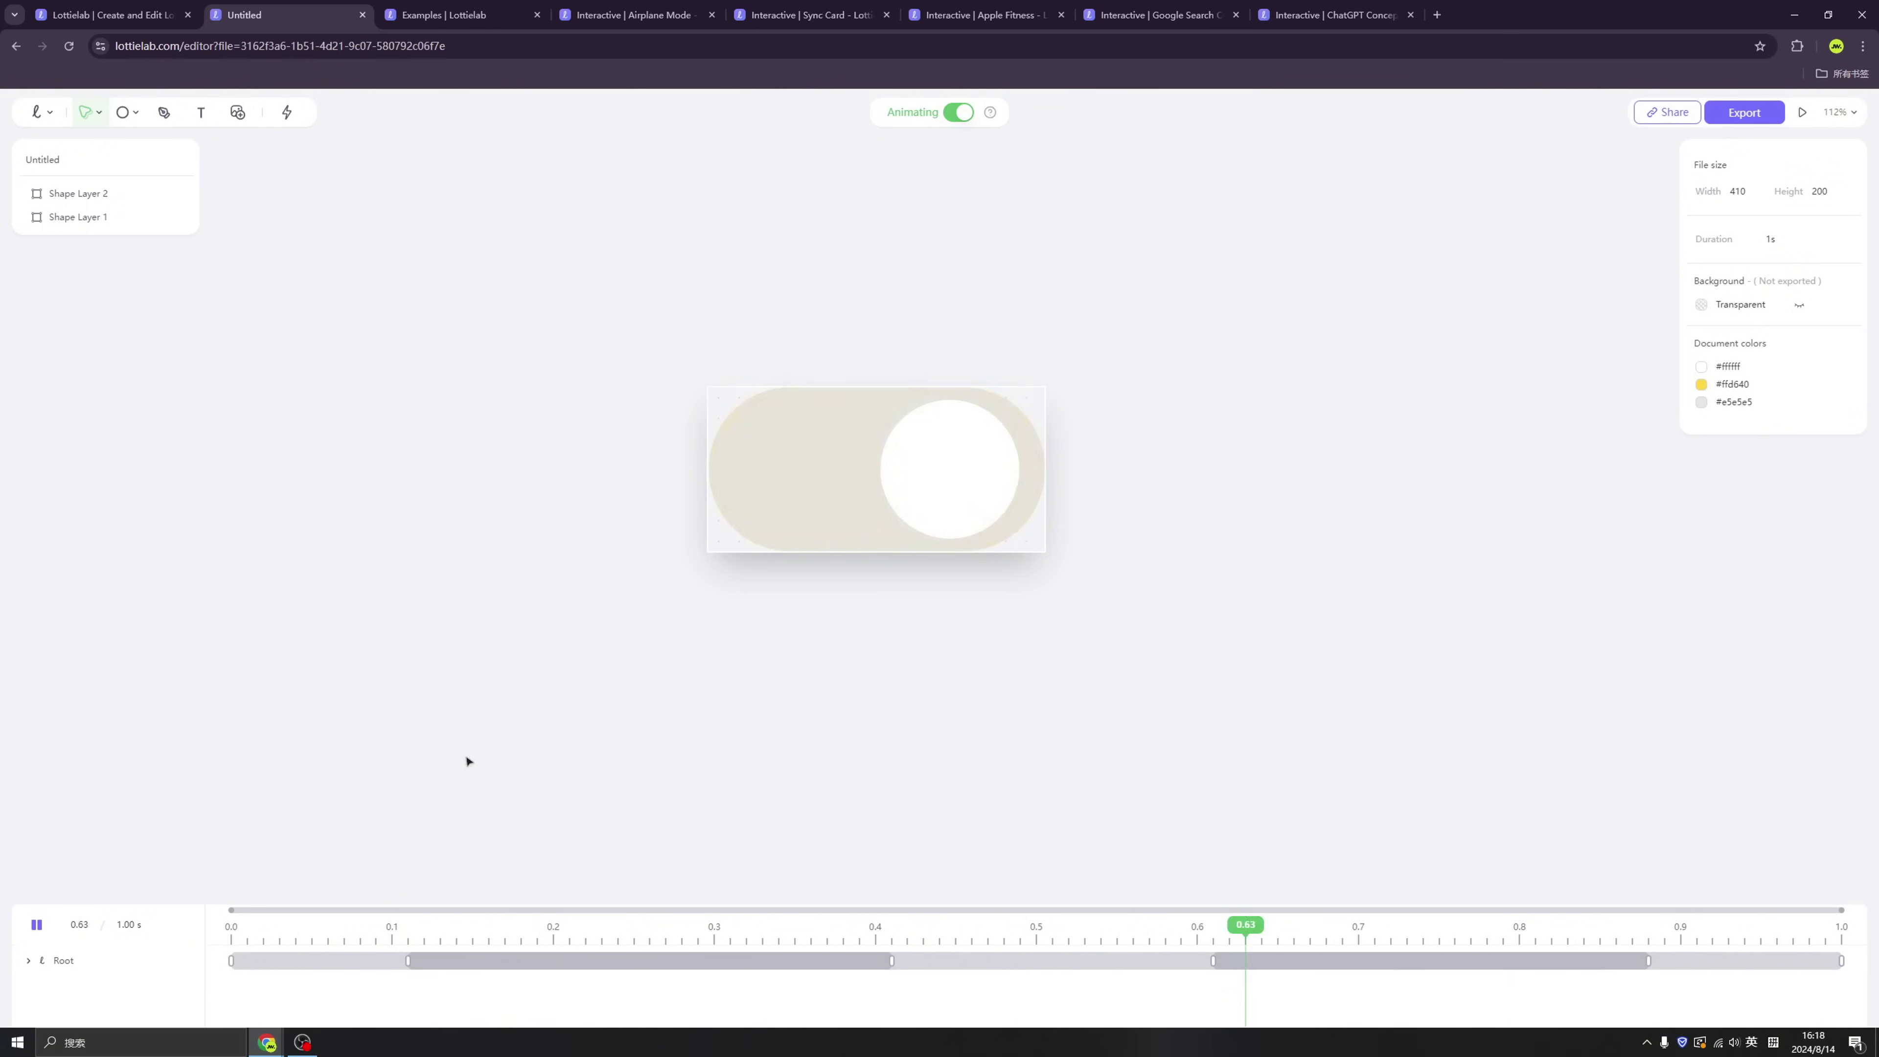
Step: Add a first interactivity state covering the animation from 0 s to 0.46 s
left_click_drag(1163, 925, 110, 812)
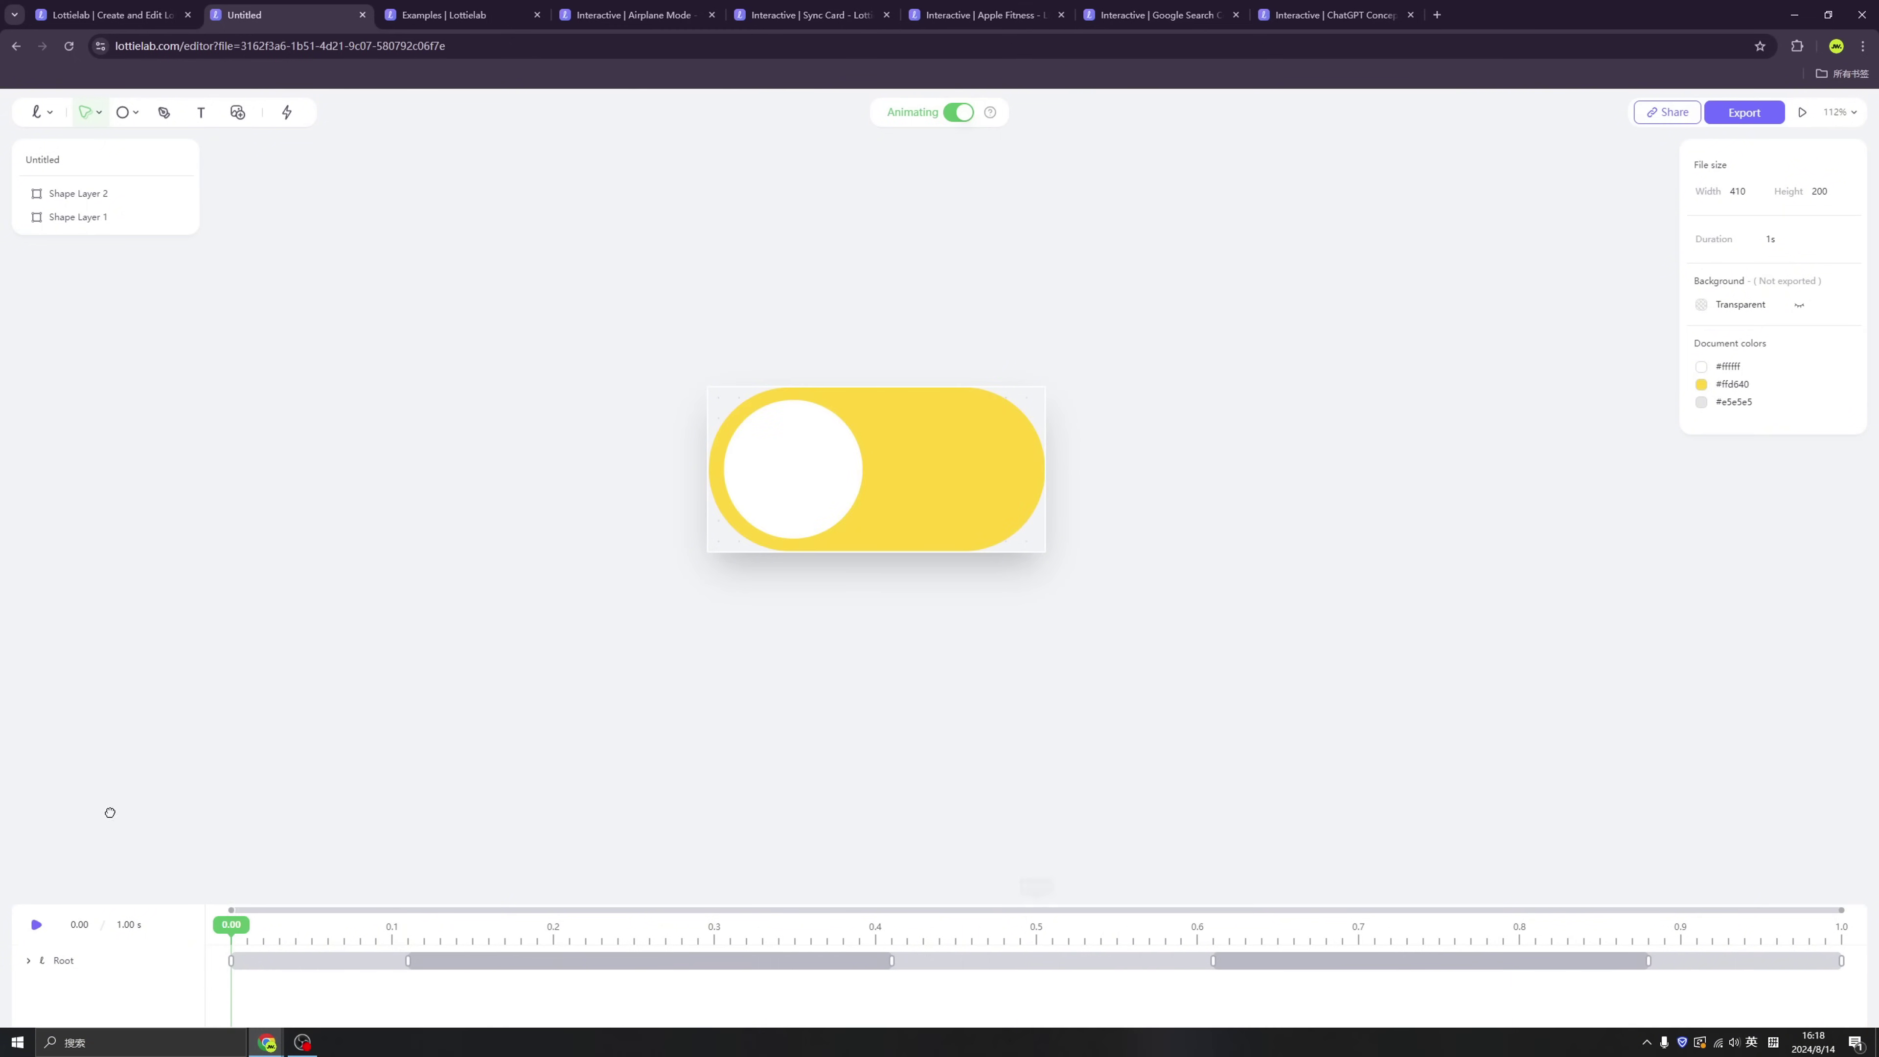
left_click(288, 115)
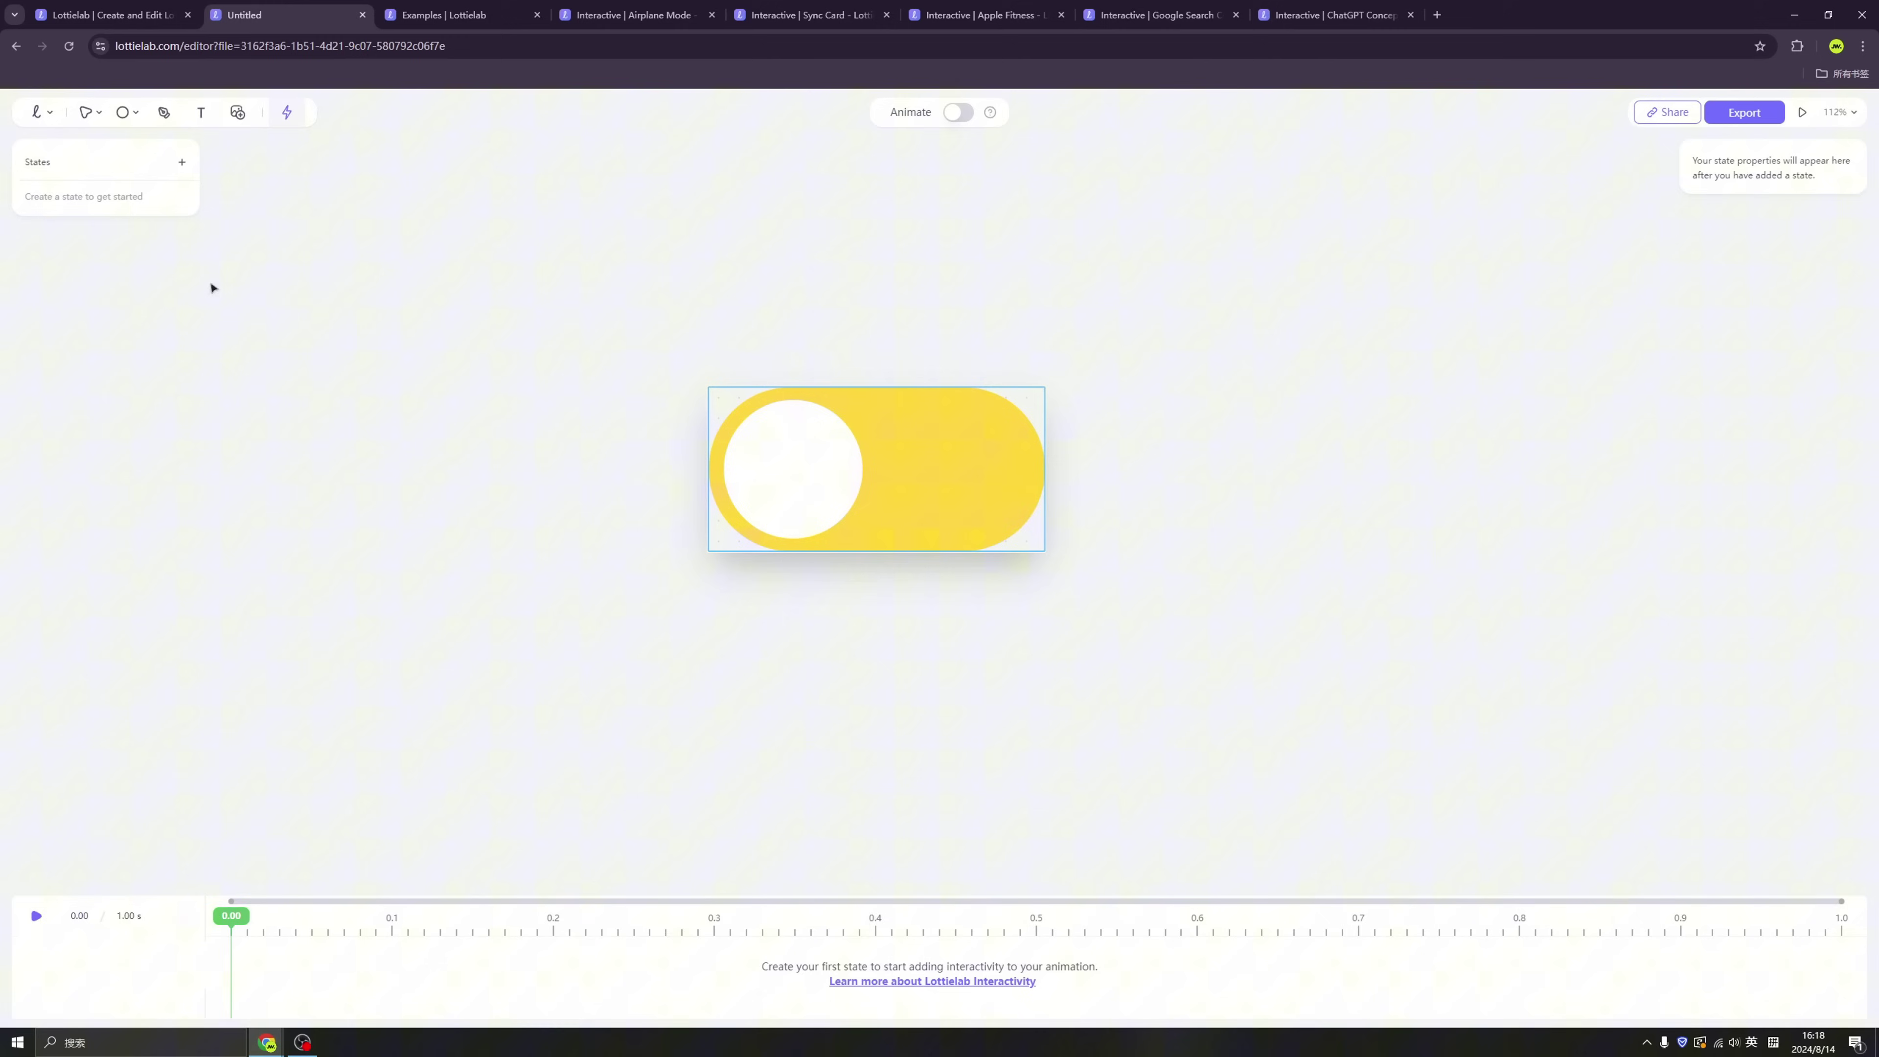
left_click(182, 163)
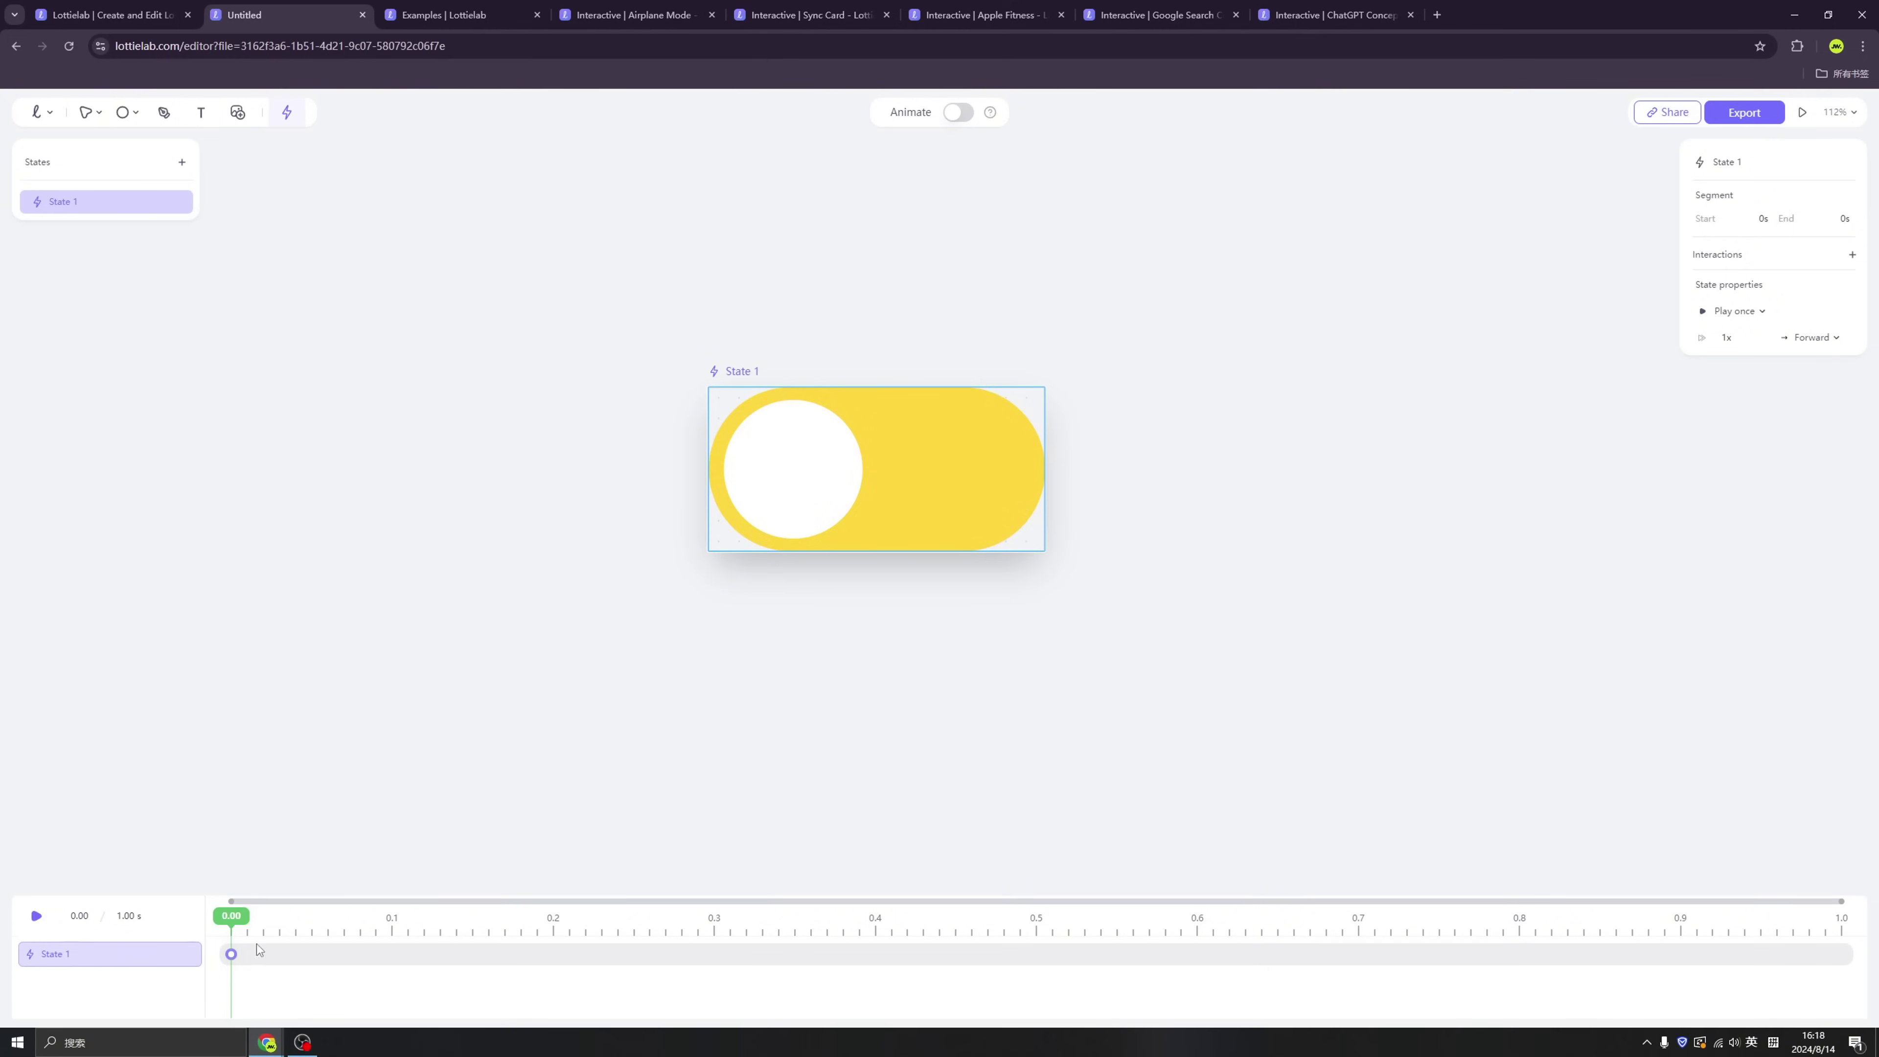
left_click_drag(231, 953, 974, 977)
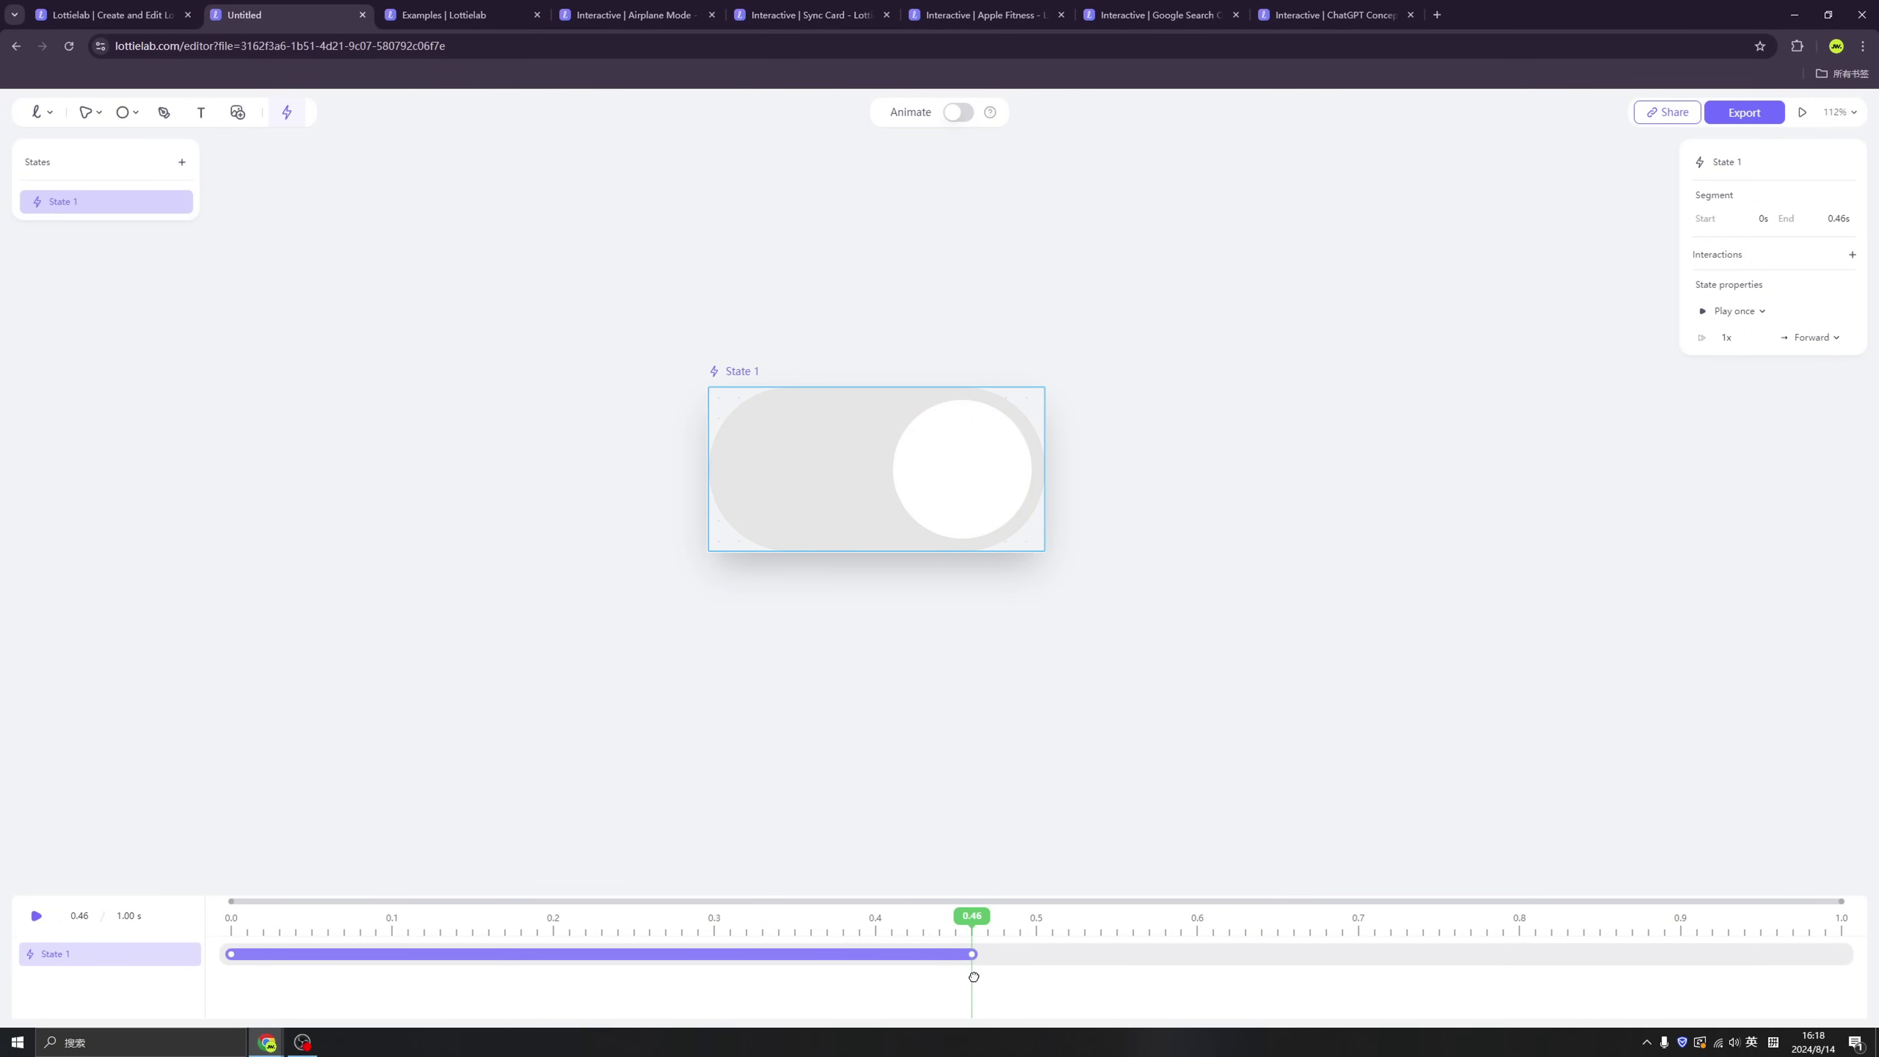
Step: Add a second state covering the animation from 0.46 s to 1 s
left_click(182, 163)
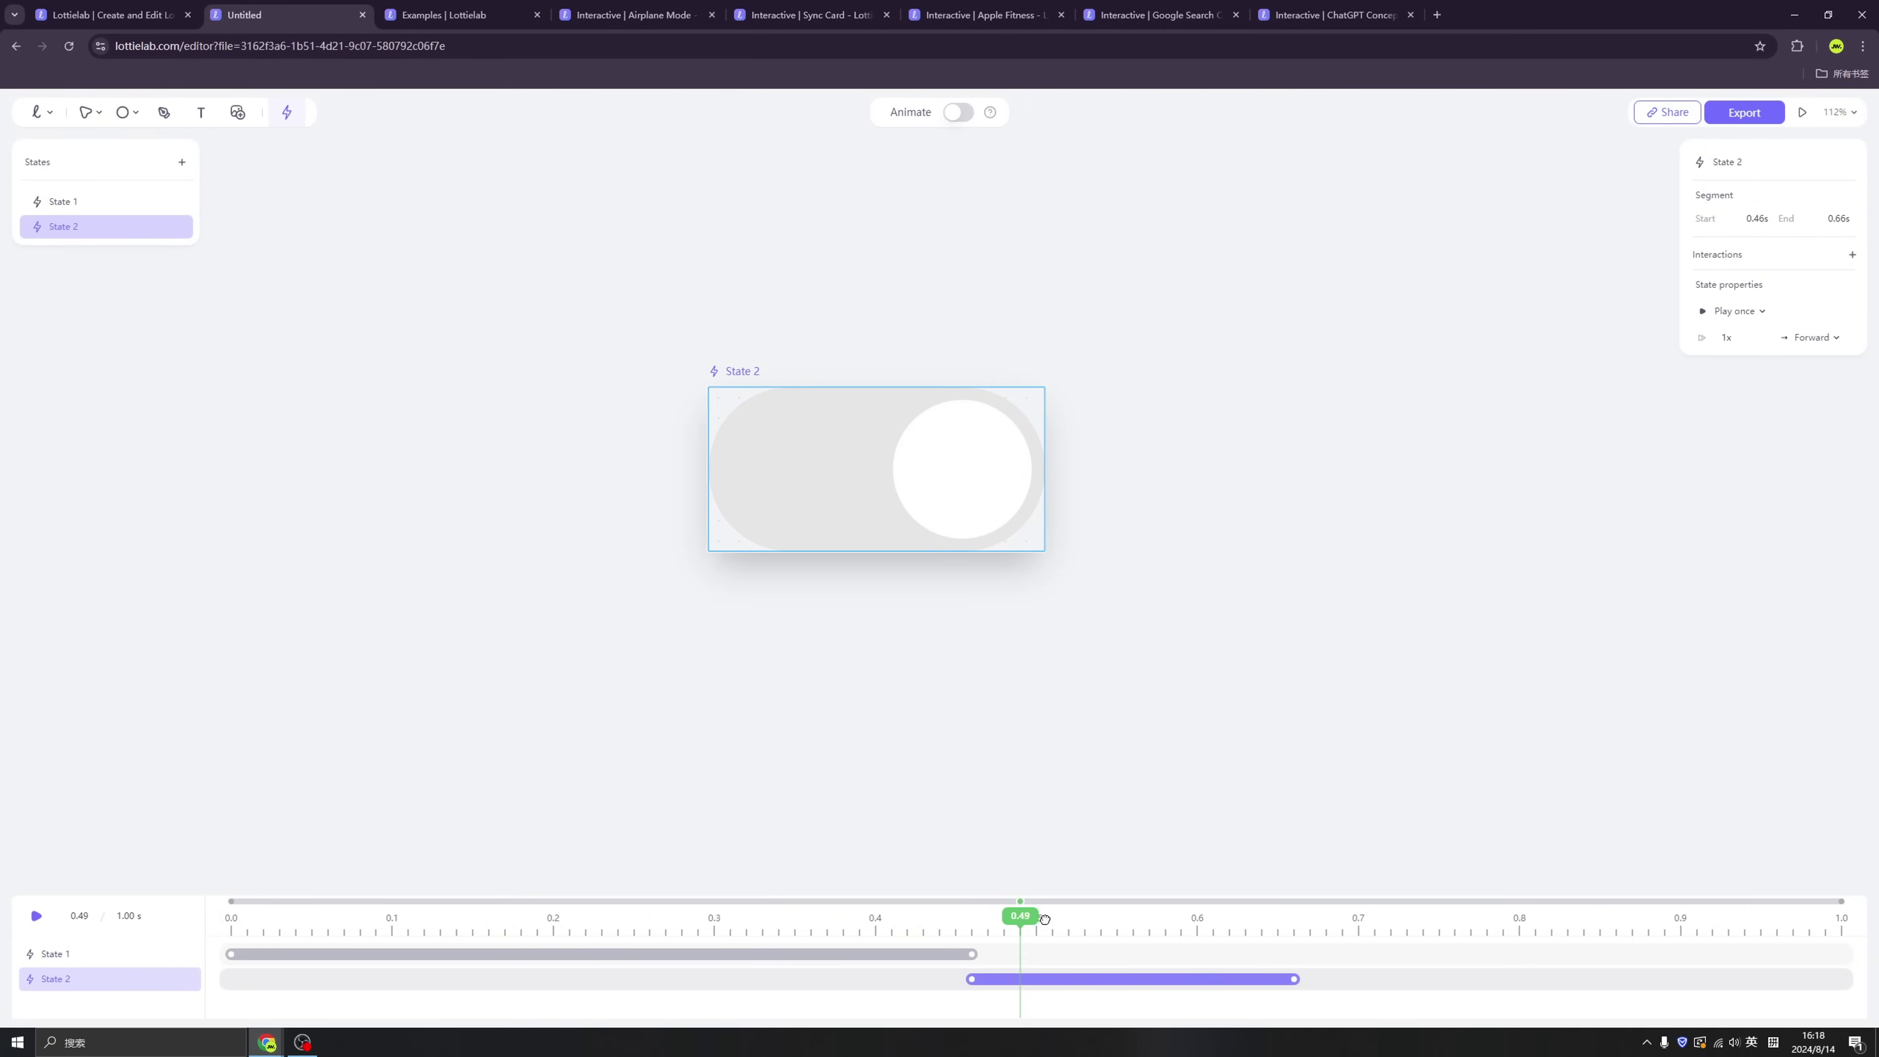
left_click(1216, 974)
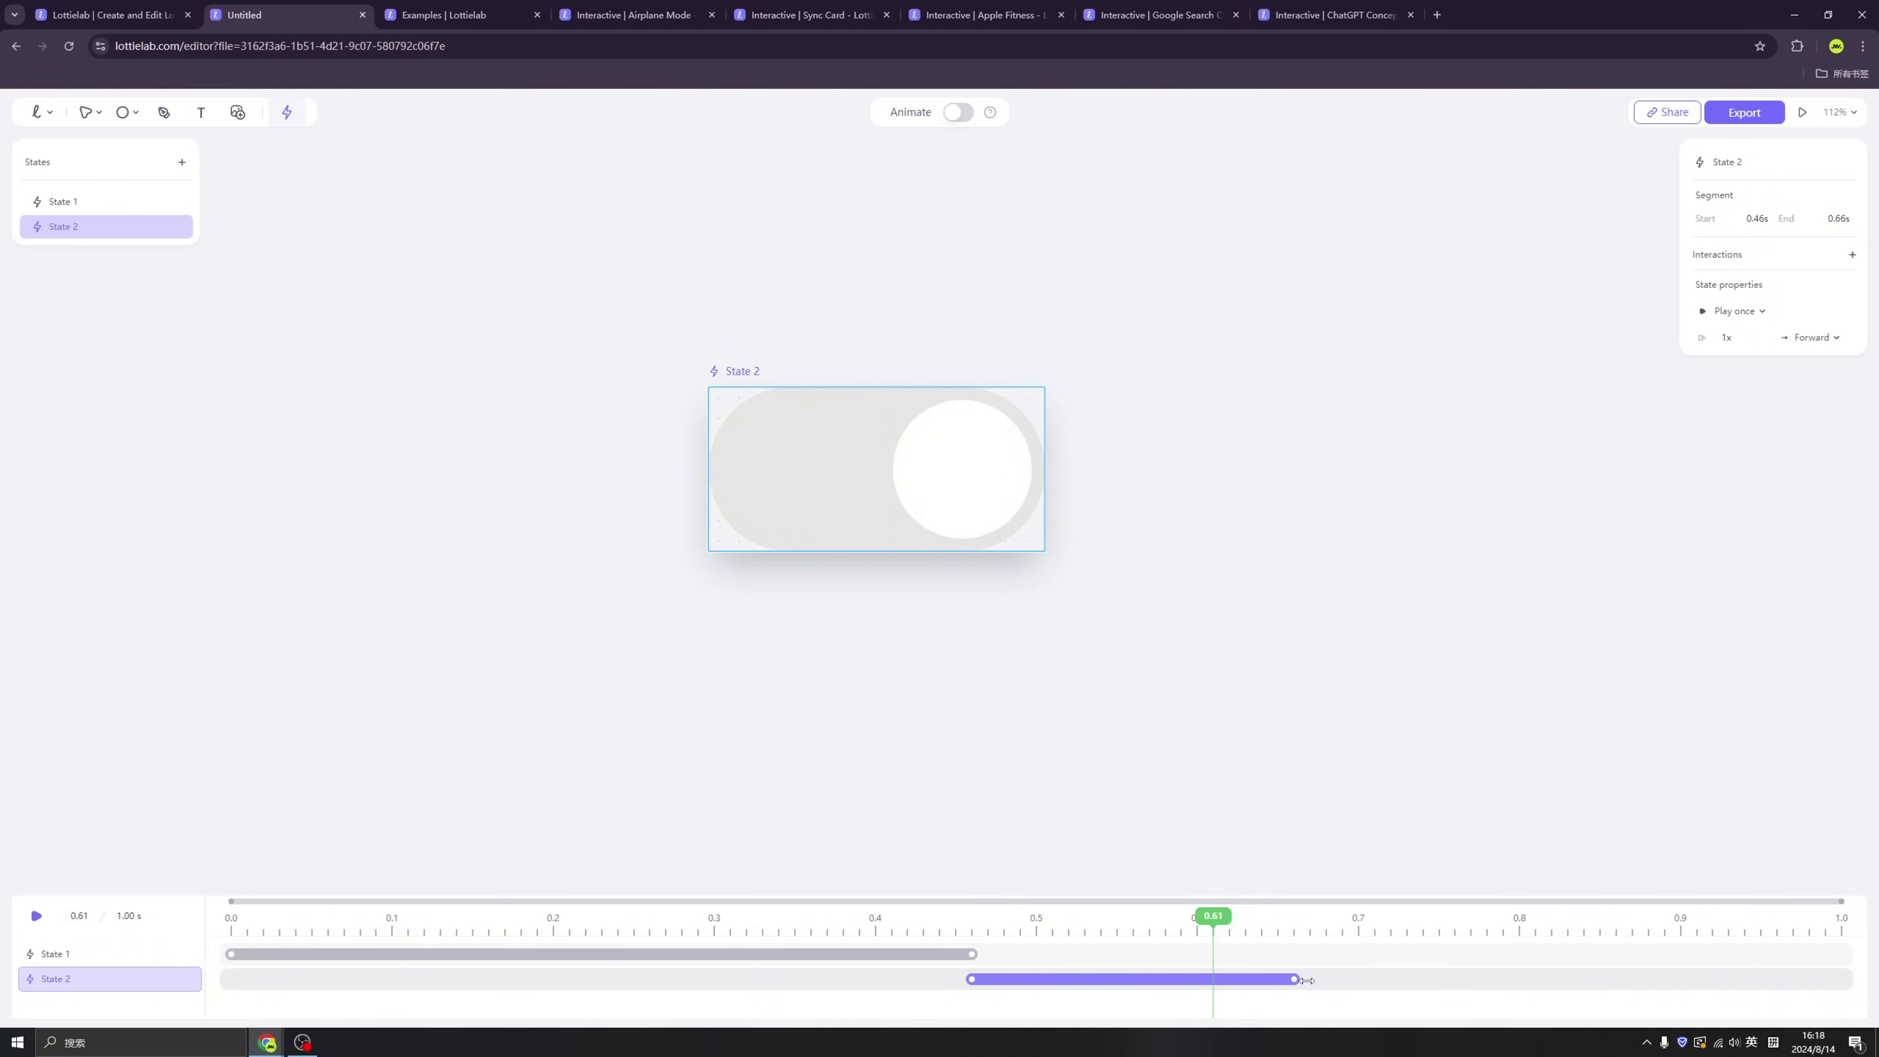
left_click_drag(1307, 981, 118, 835)
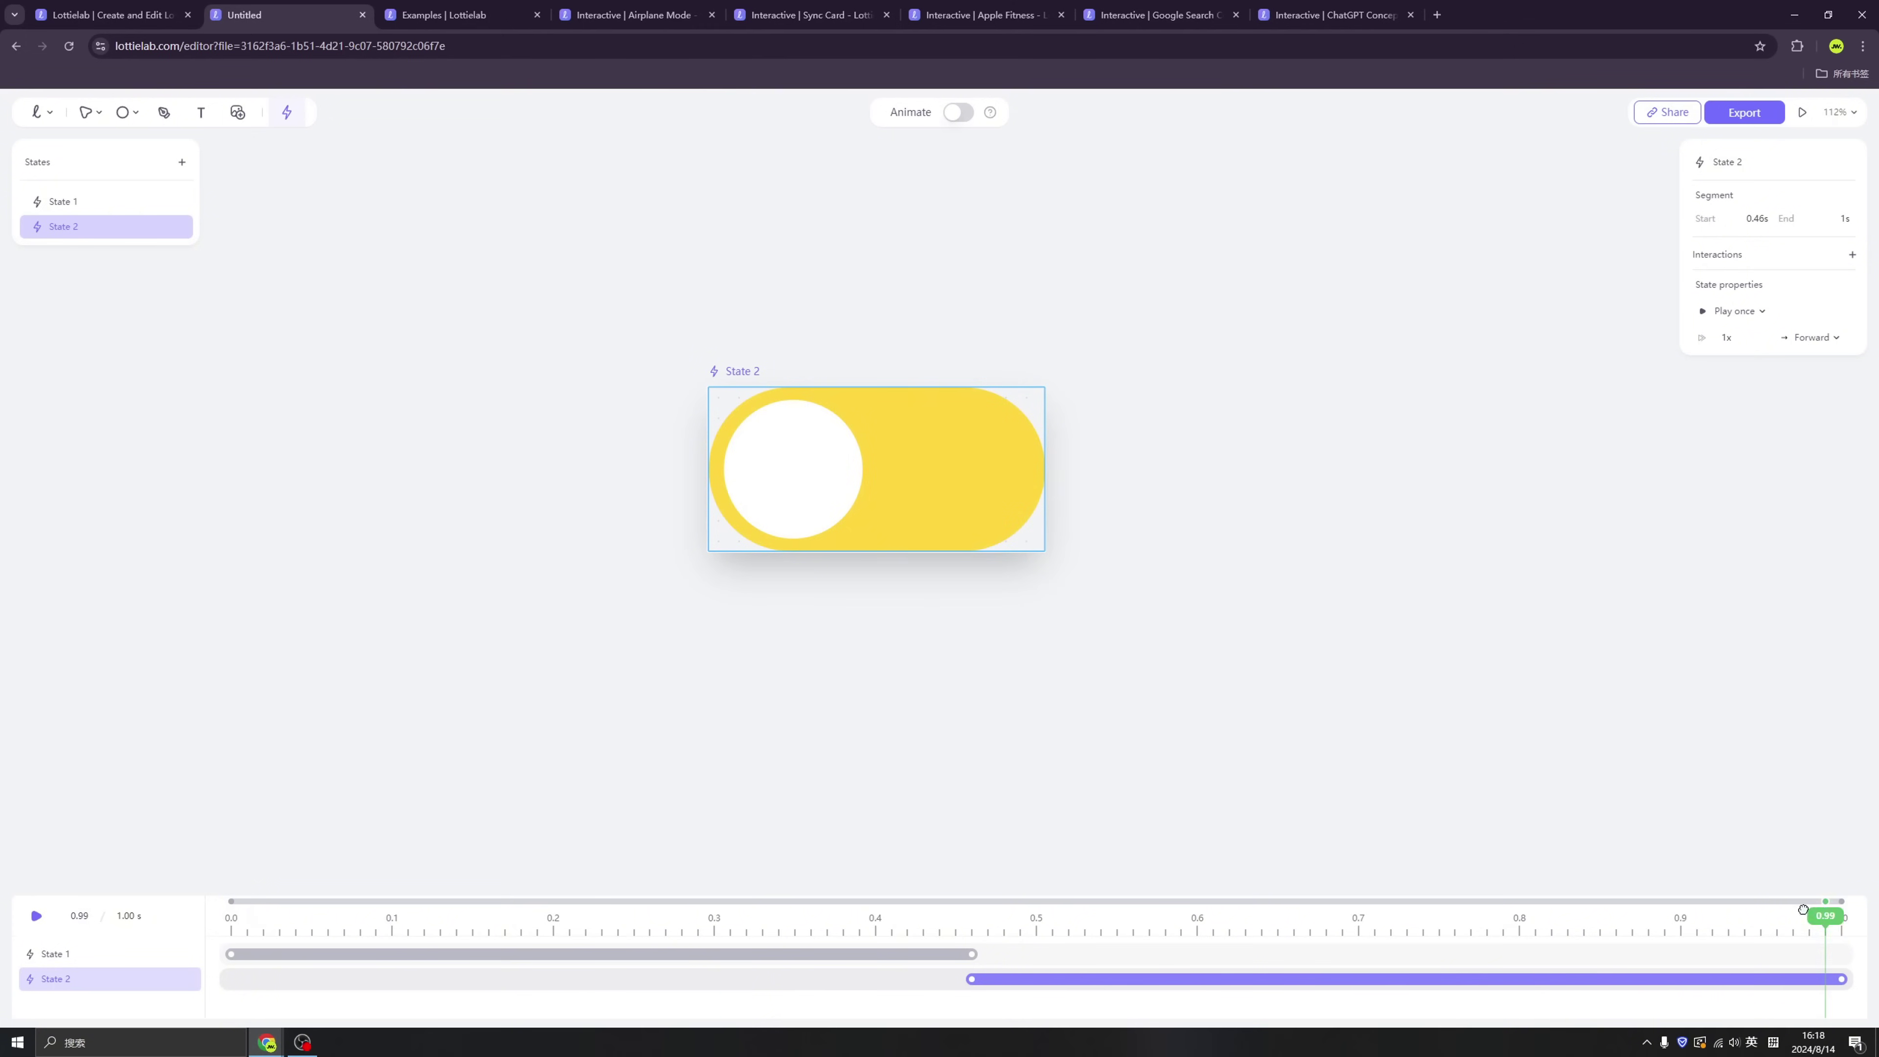
Step: Rename the first state Off and the second state On, and scrub the timeline to check them
double_click(75, 954)
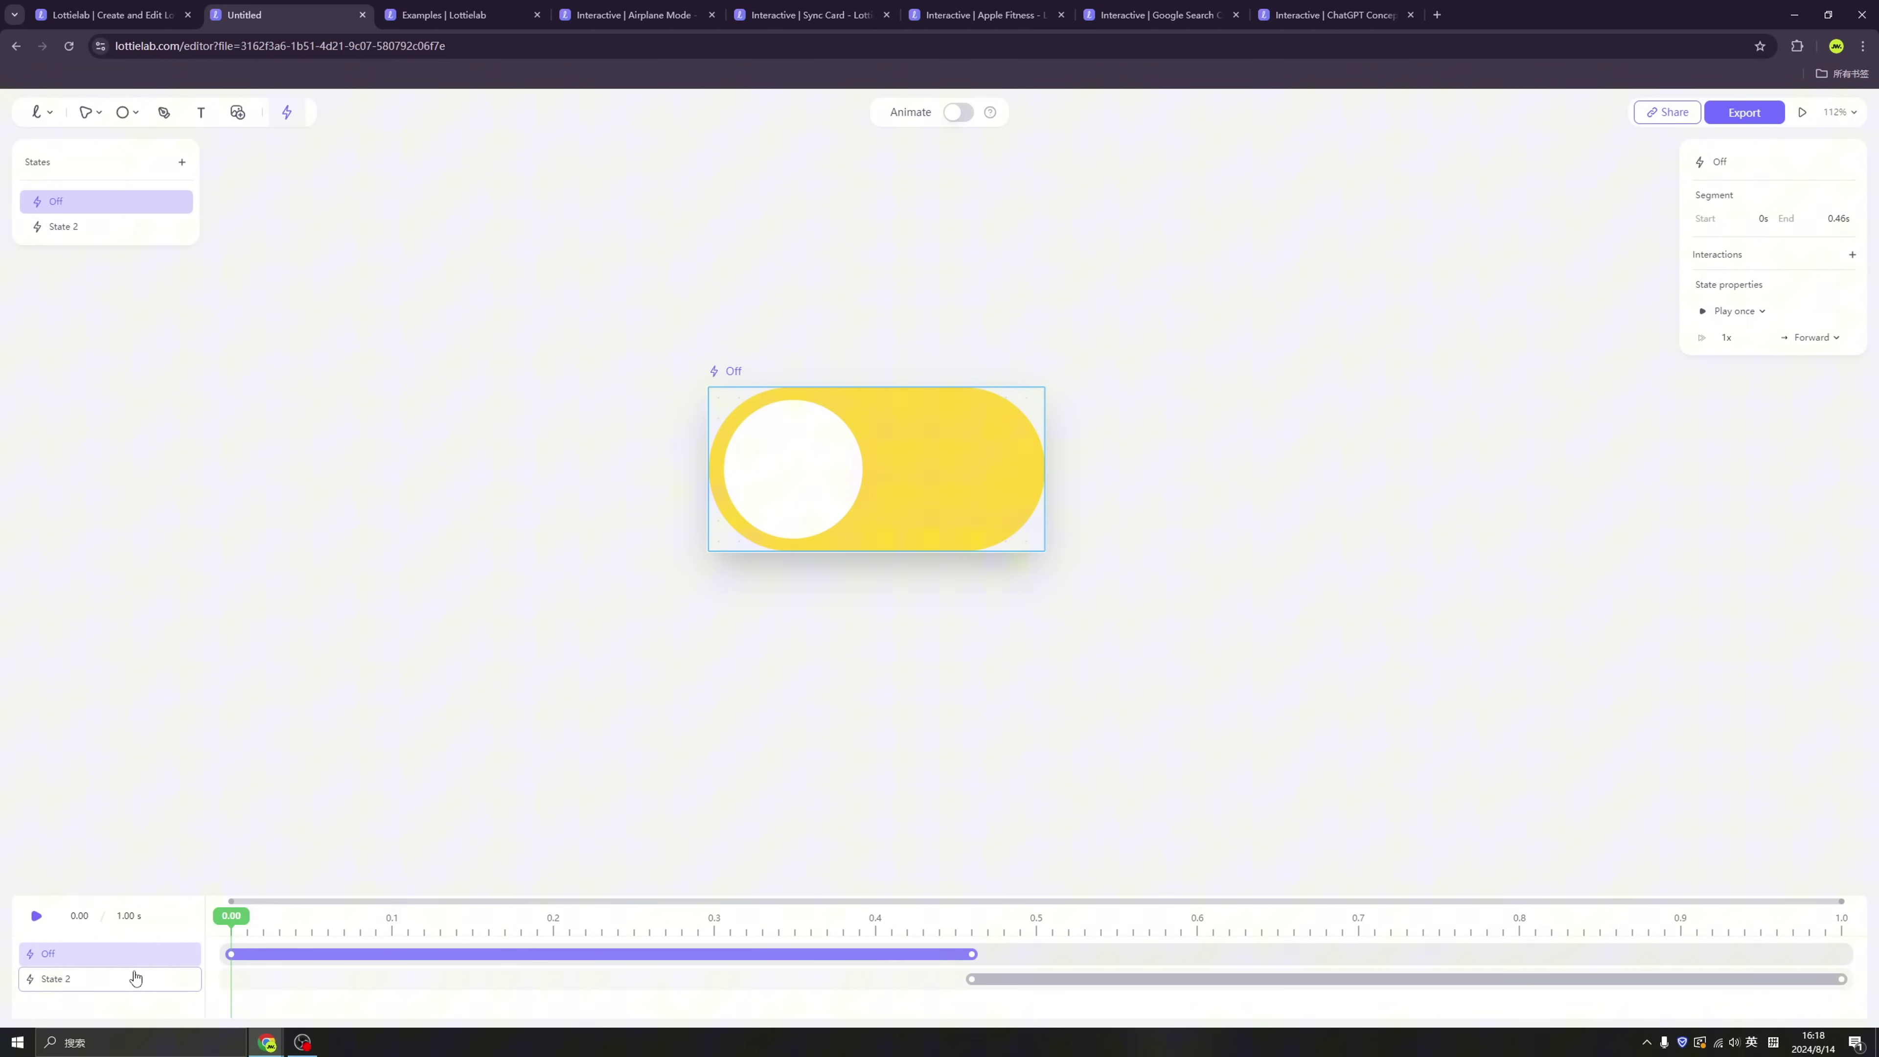
double_click(121, 976)
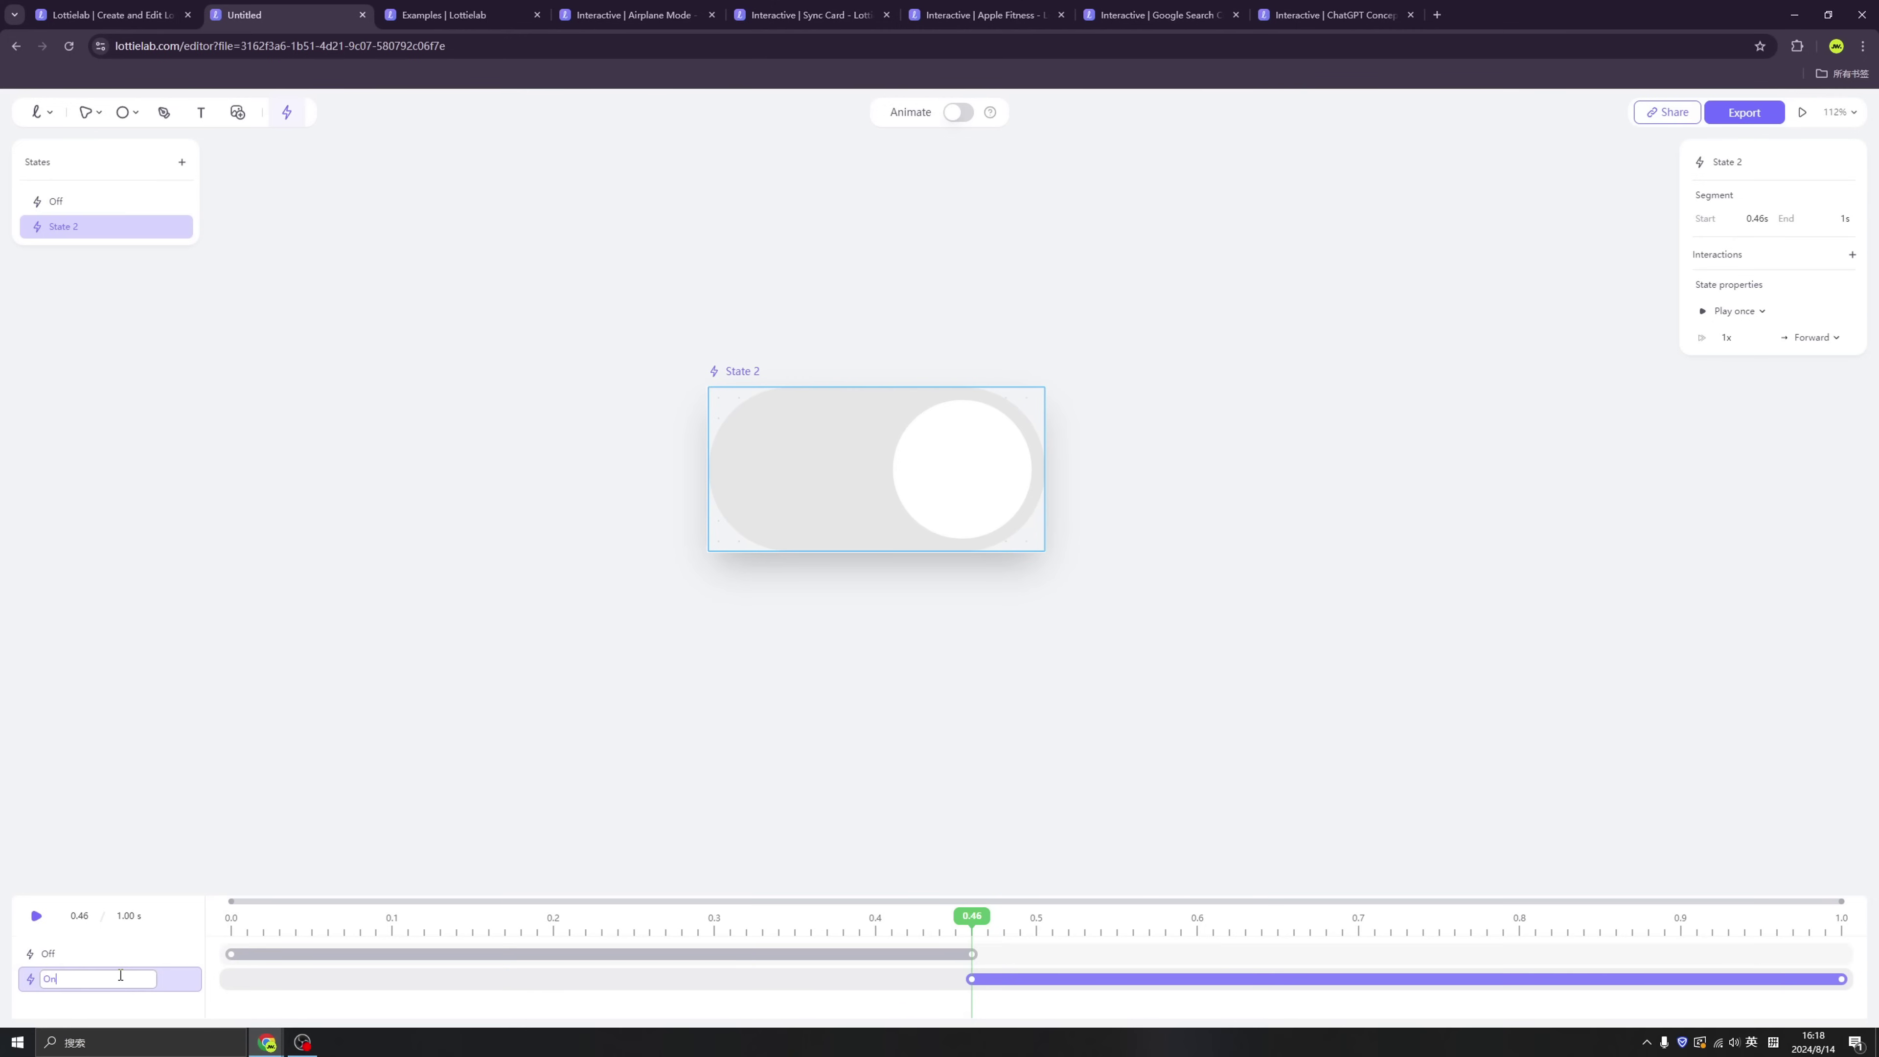
key("Return")
left_click_drag(972, 916, 305, 856)
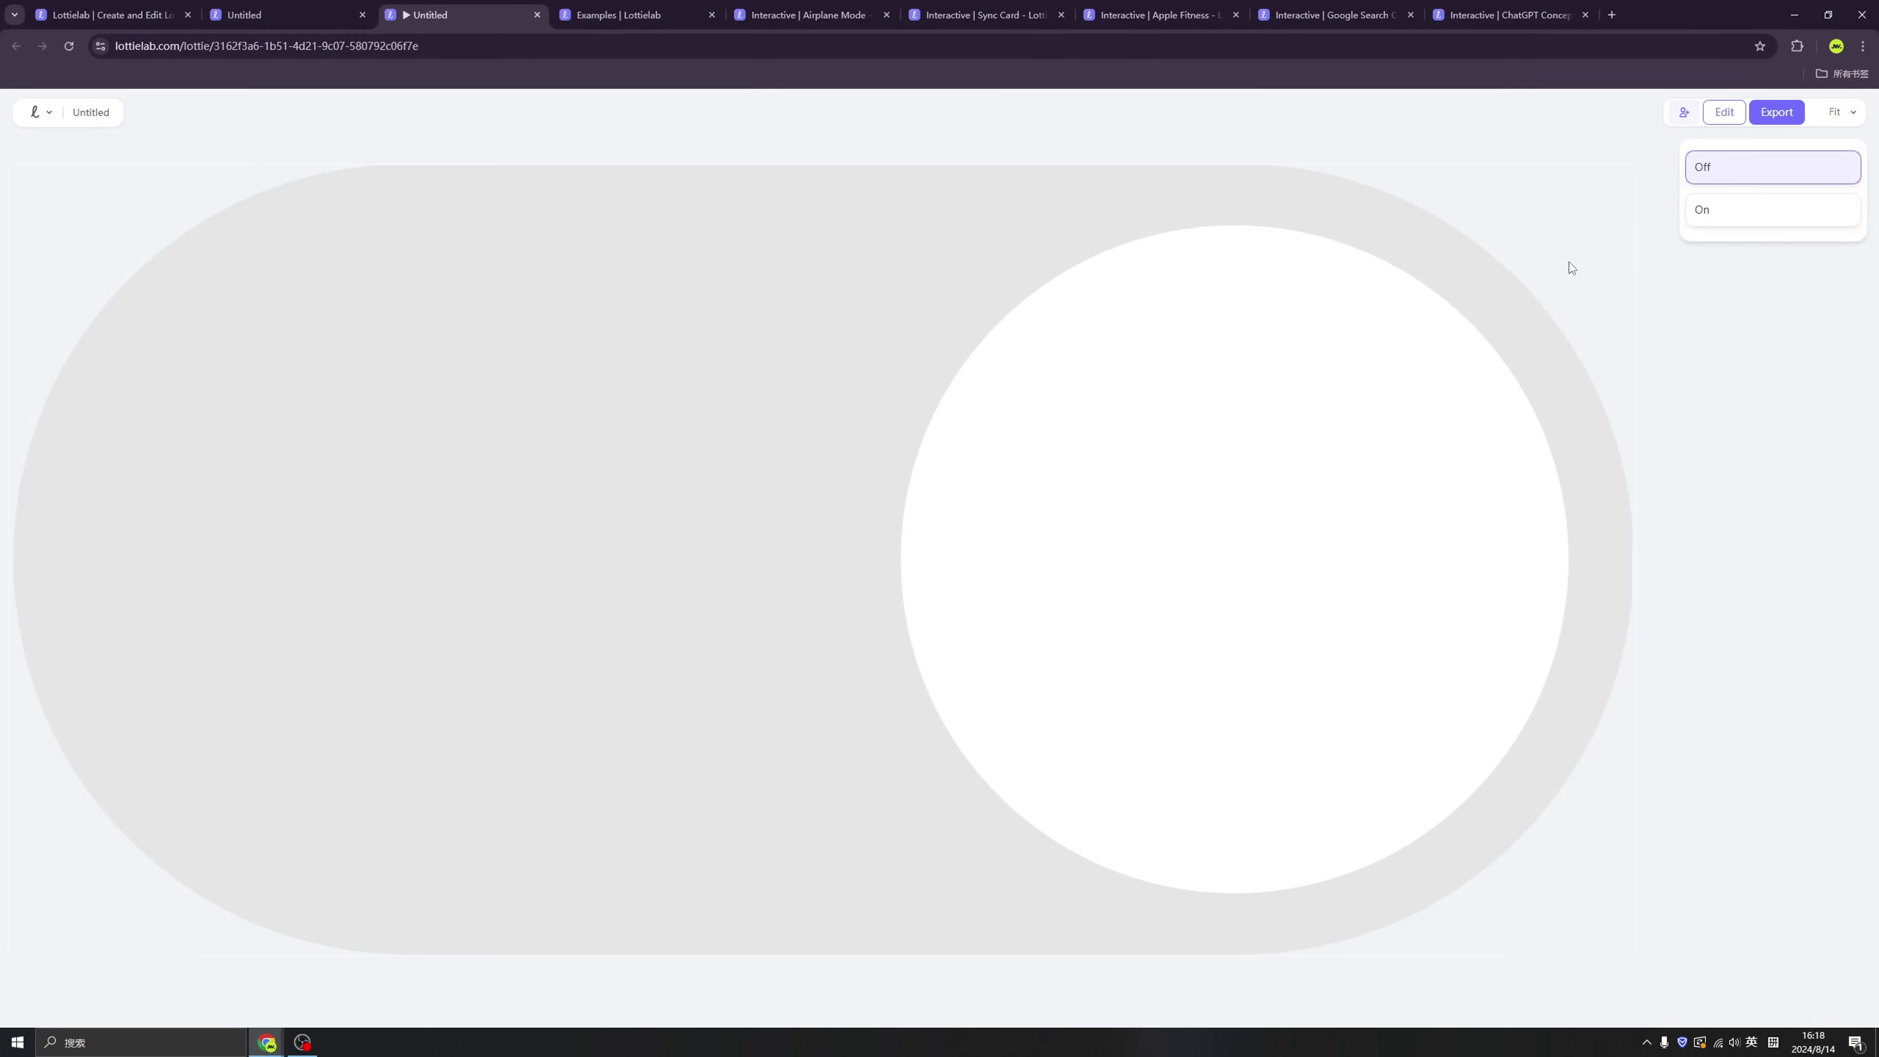
Step: Play the On and Off states in the preview and return to the editor
left_click(1699, 210)
left_click(1721, 172)
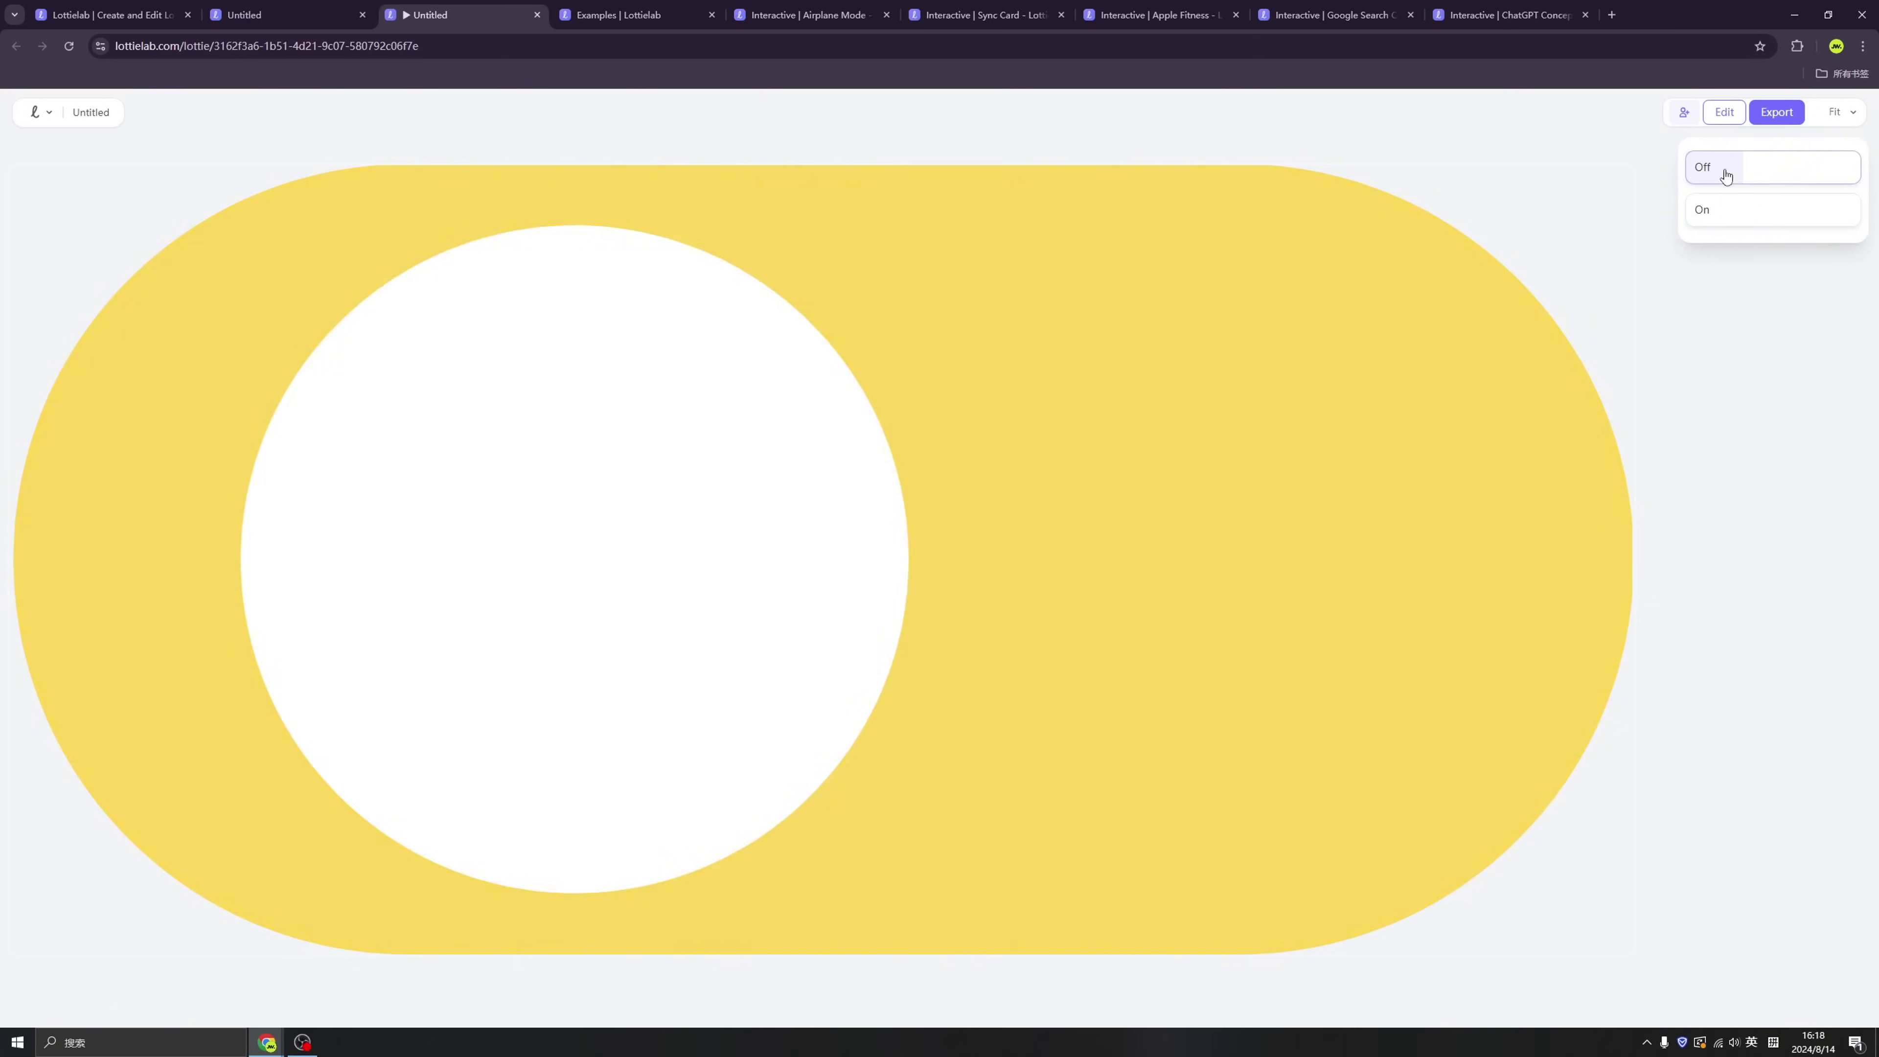
key("ctrl+shift+Tab")
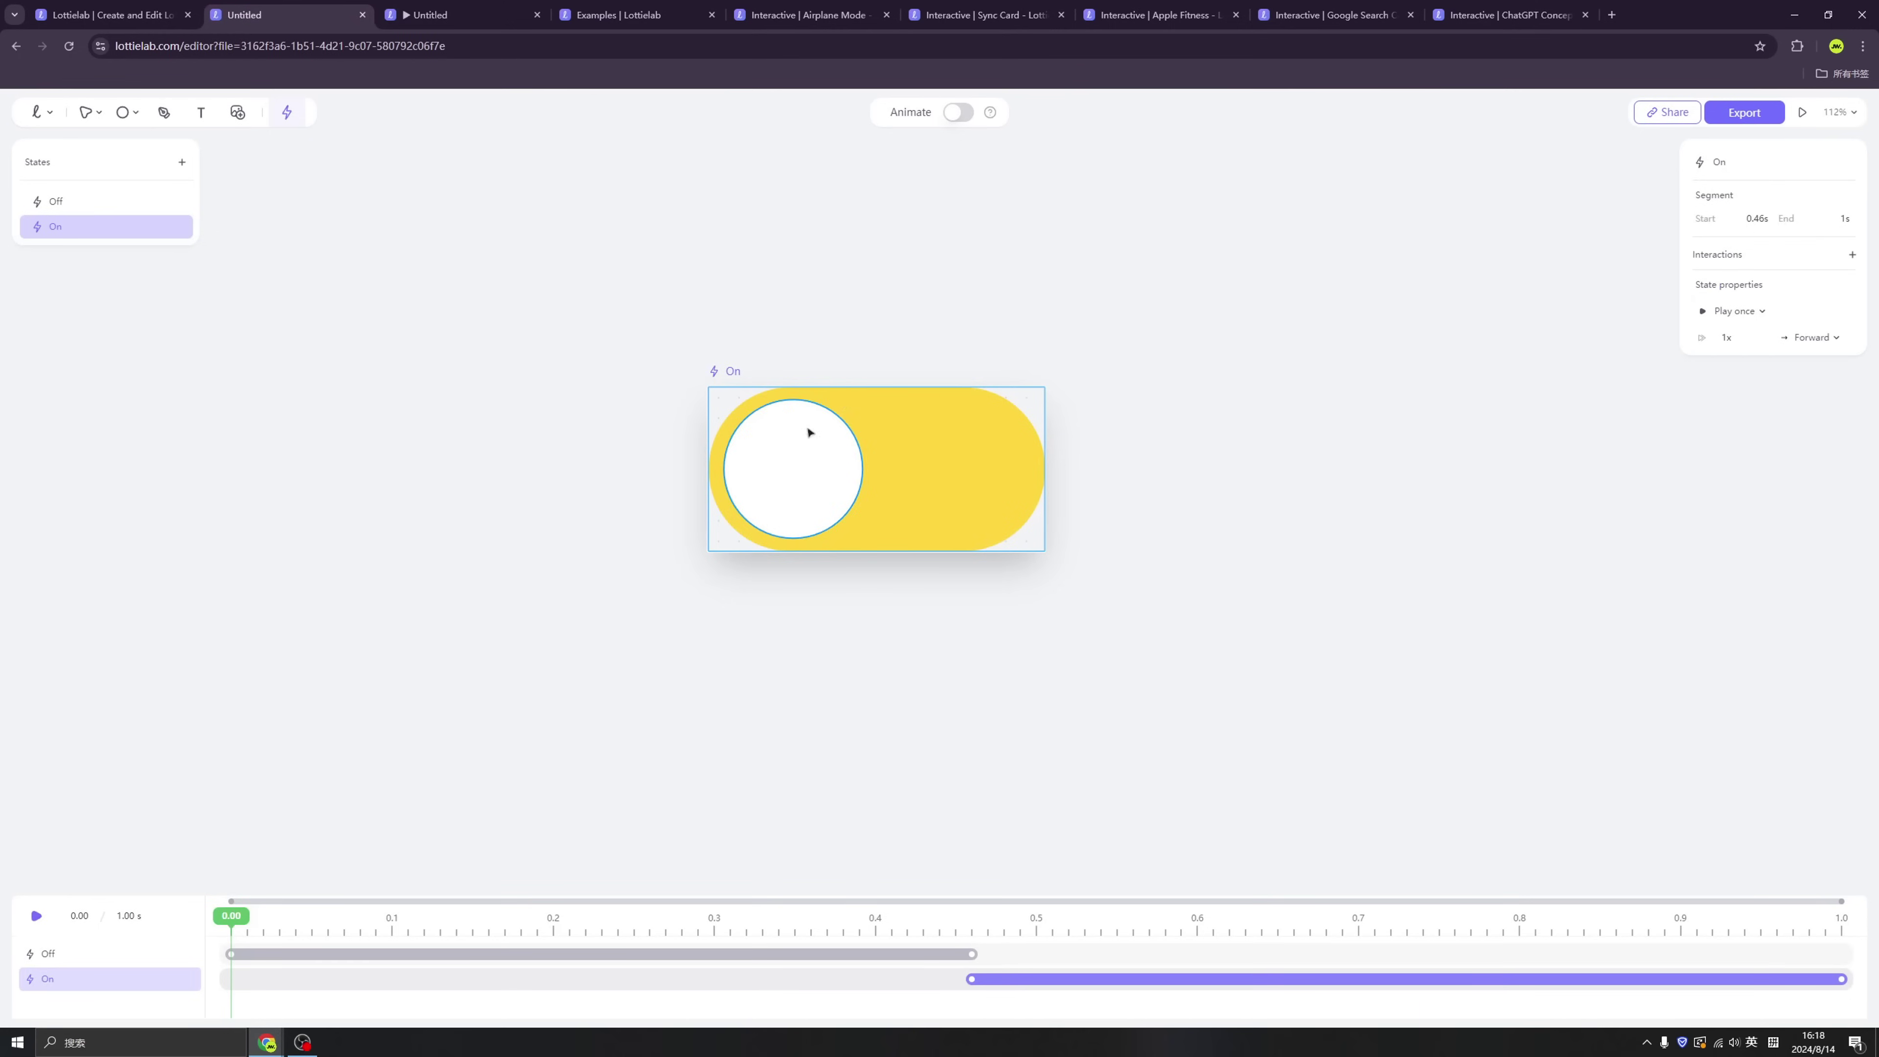
Step: Add an interaction to the Off state that transitions to On with the On click trigger
left_click(642, 956)
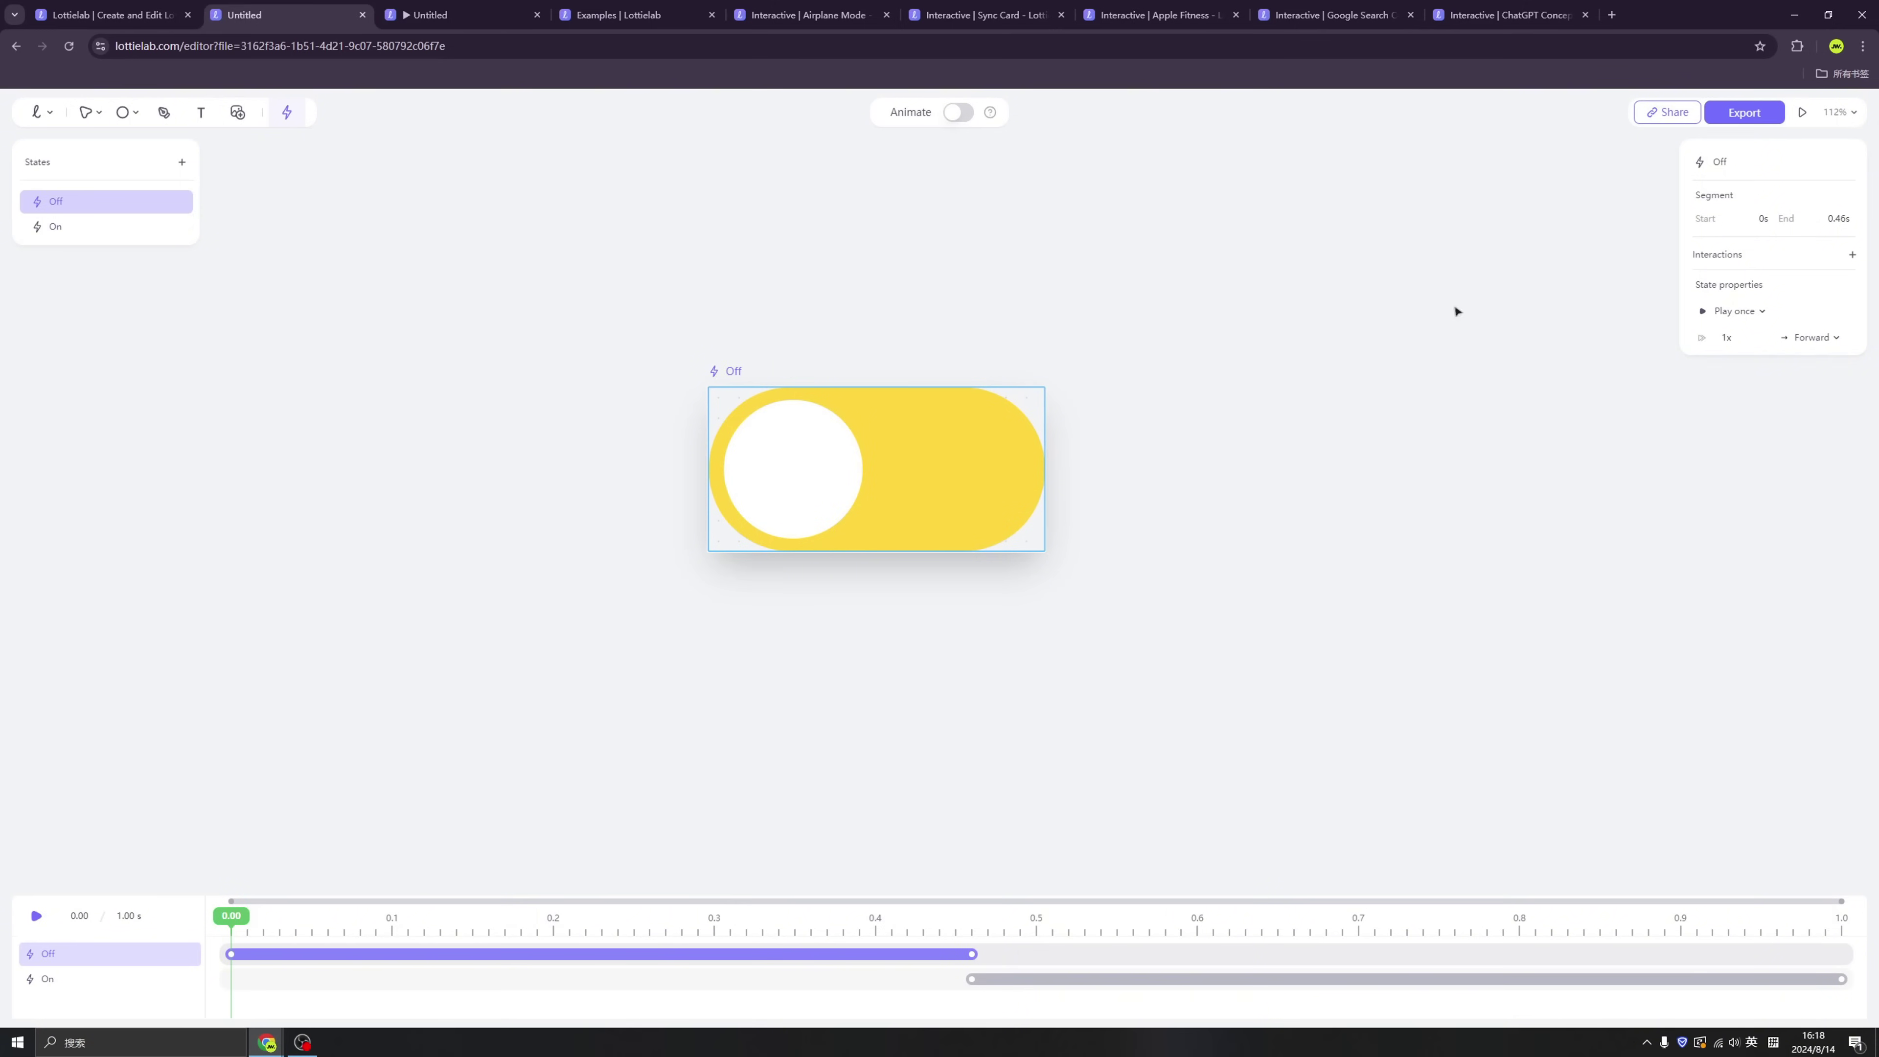
left_click(1853, 254)
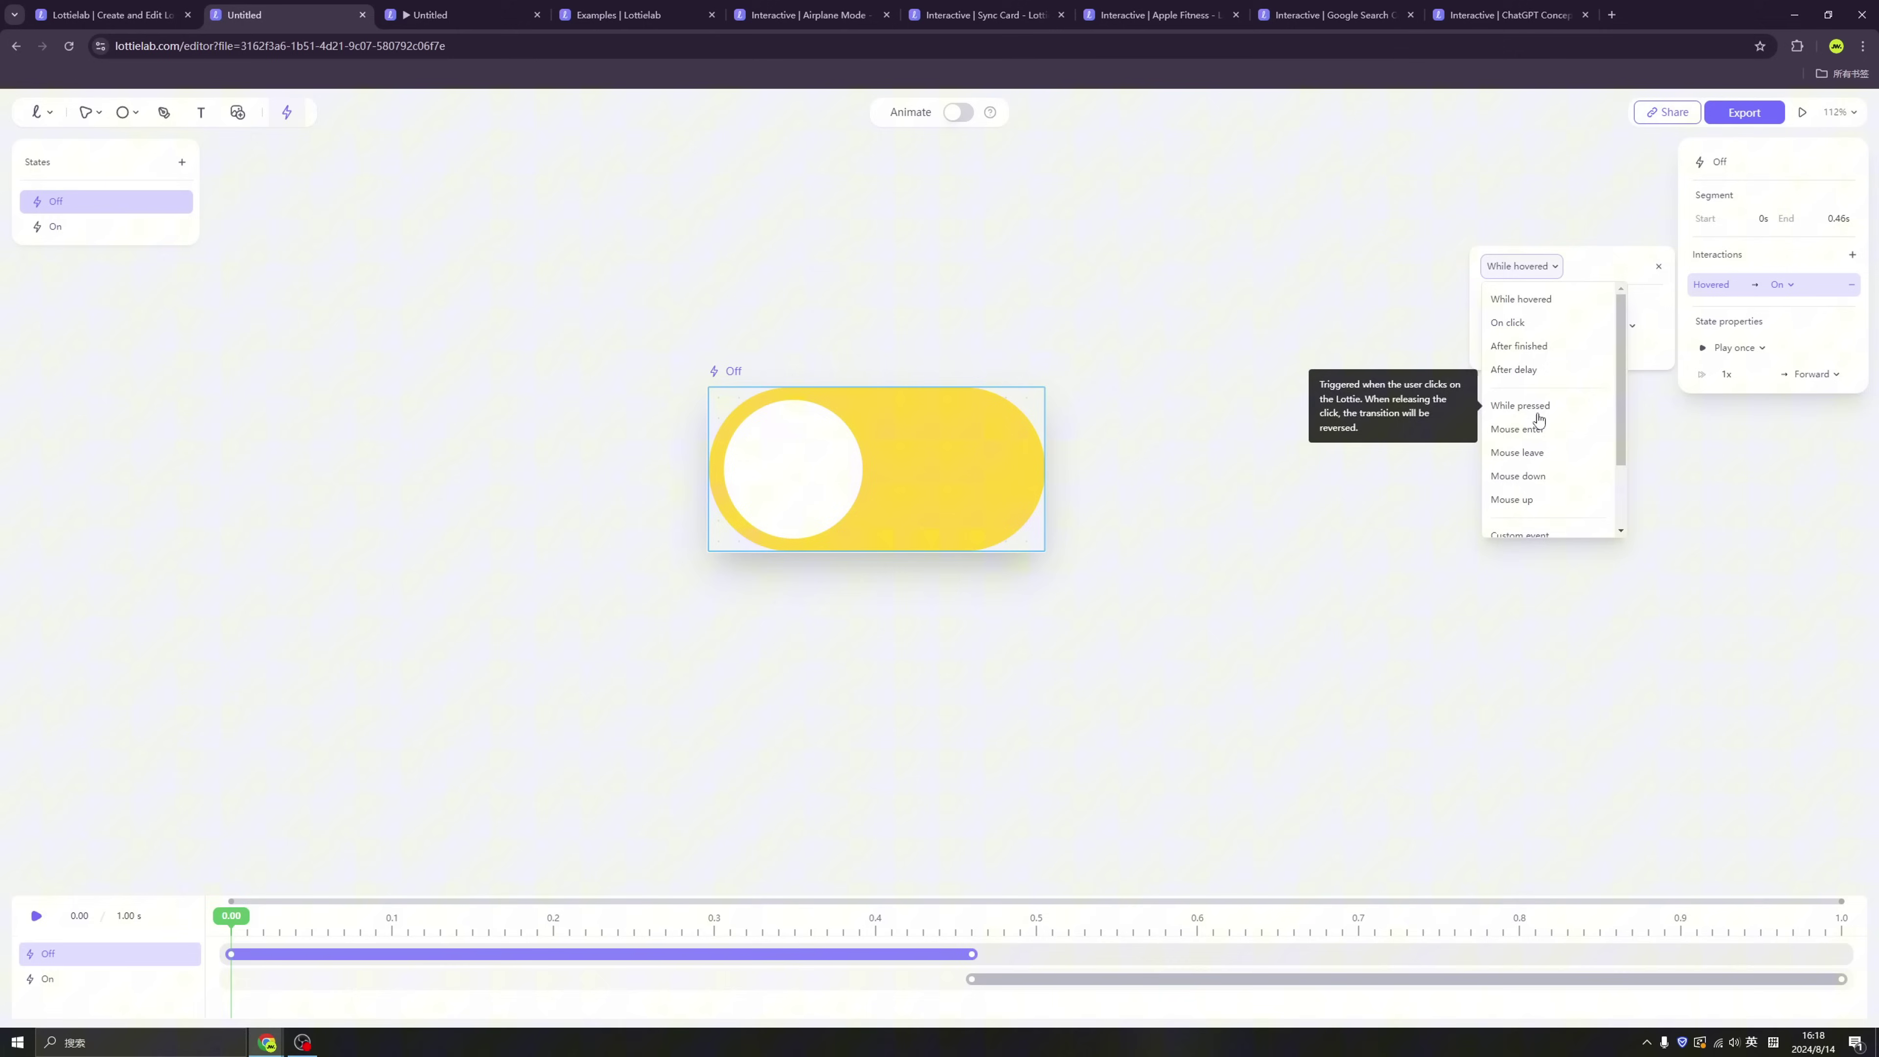
left_click(1543, 429)
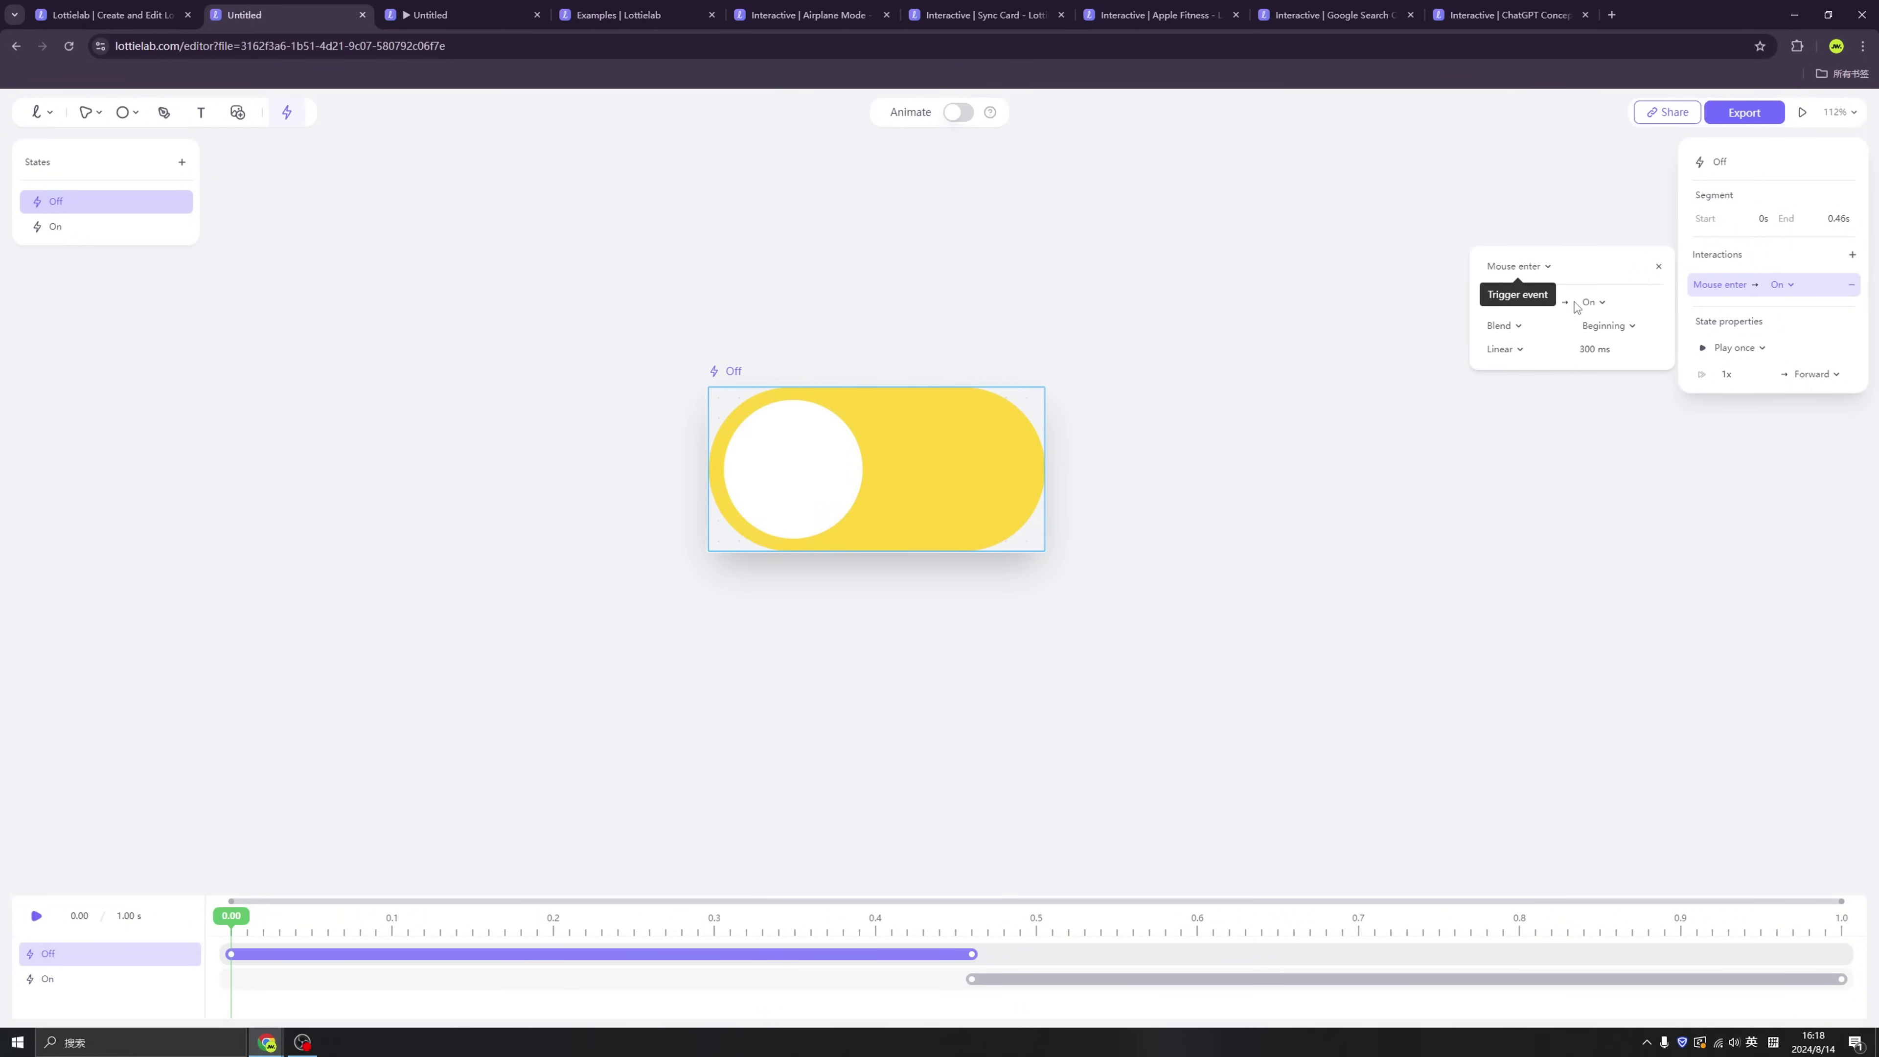
left_click(1528, 266)
left_click(1530, 339)
left_click(1342, 399)
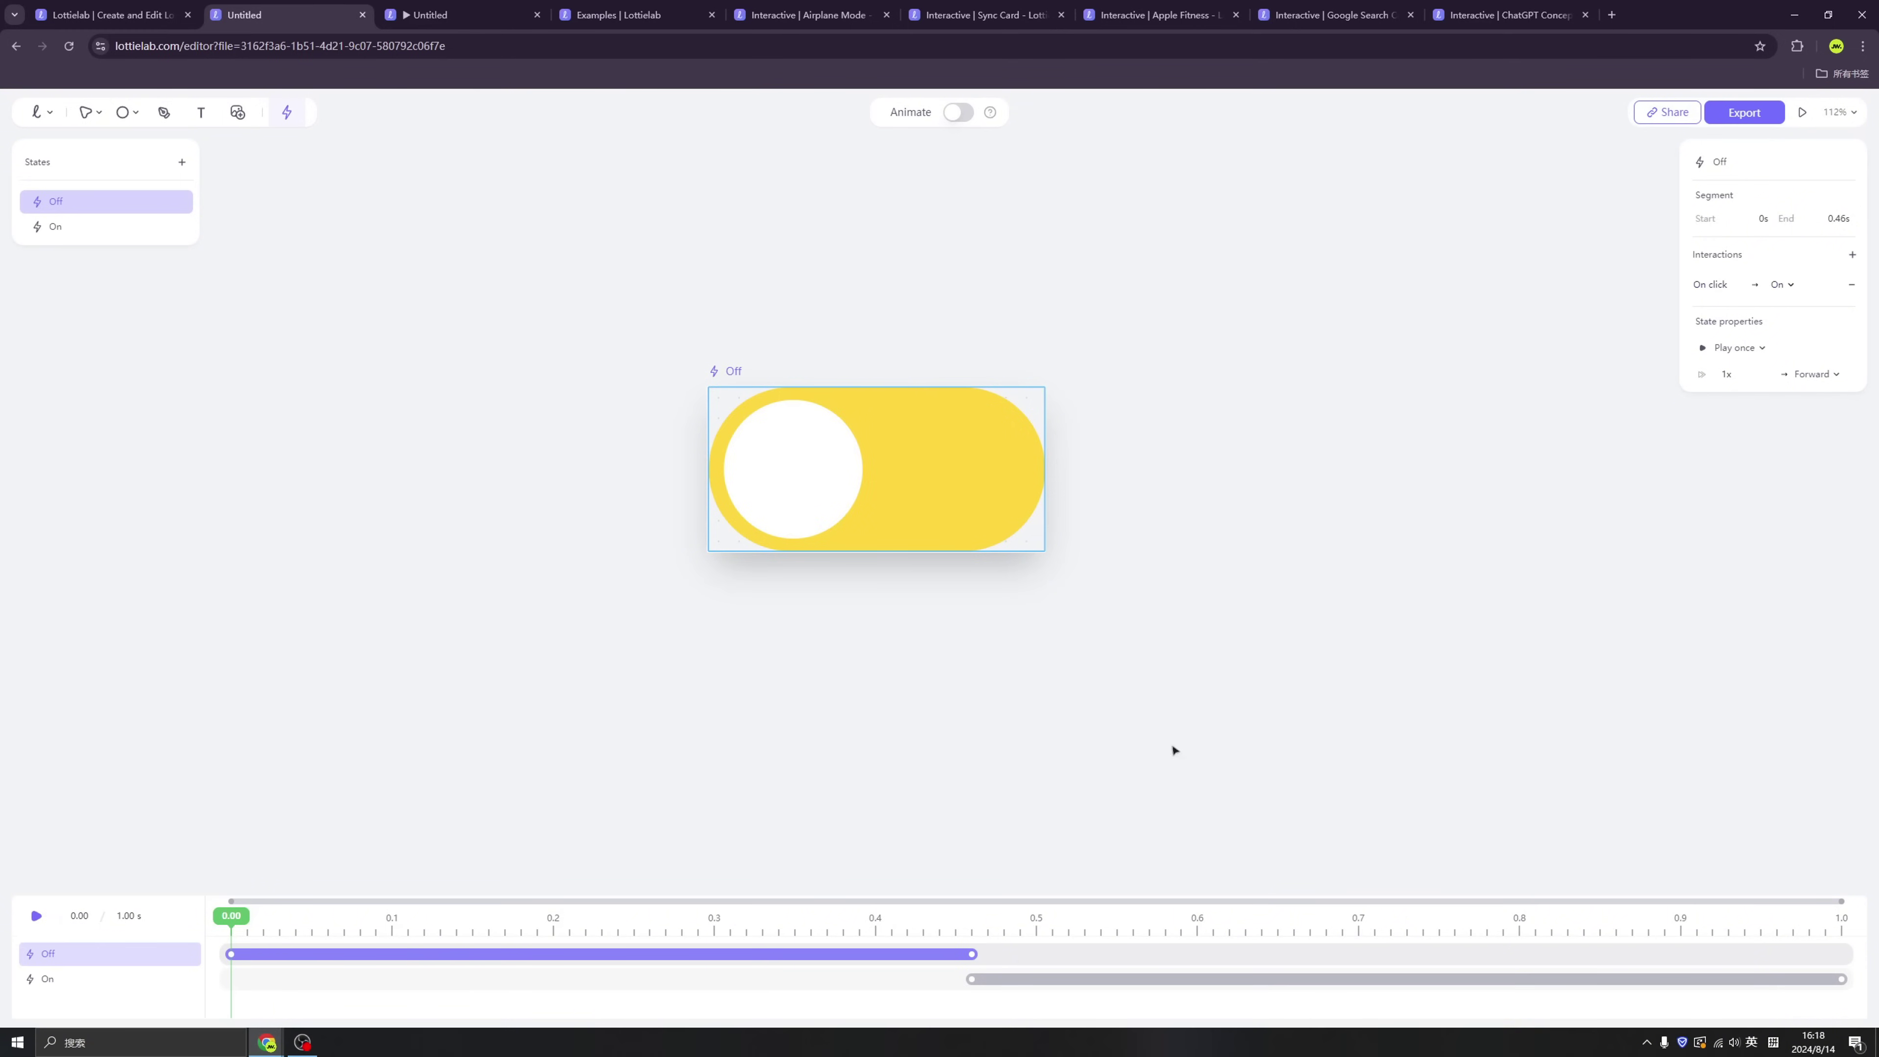
Step: Add an interaction to the On state that transitions to Off with the On click trigger
left_click(1083, 980)
left_click(1853, 255)
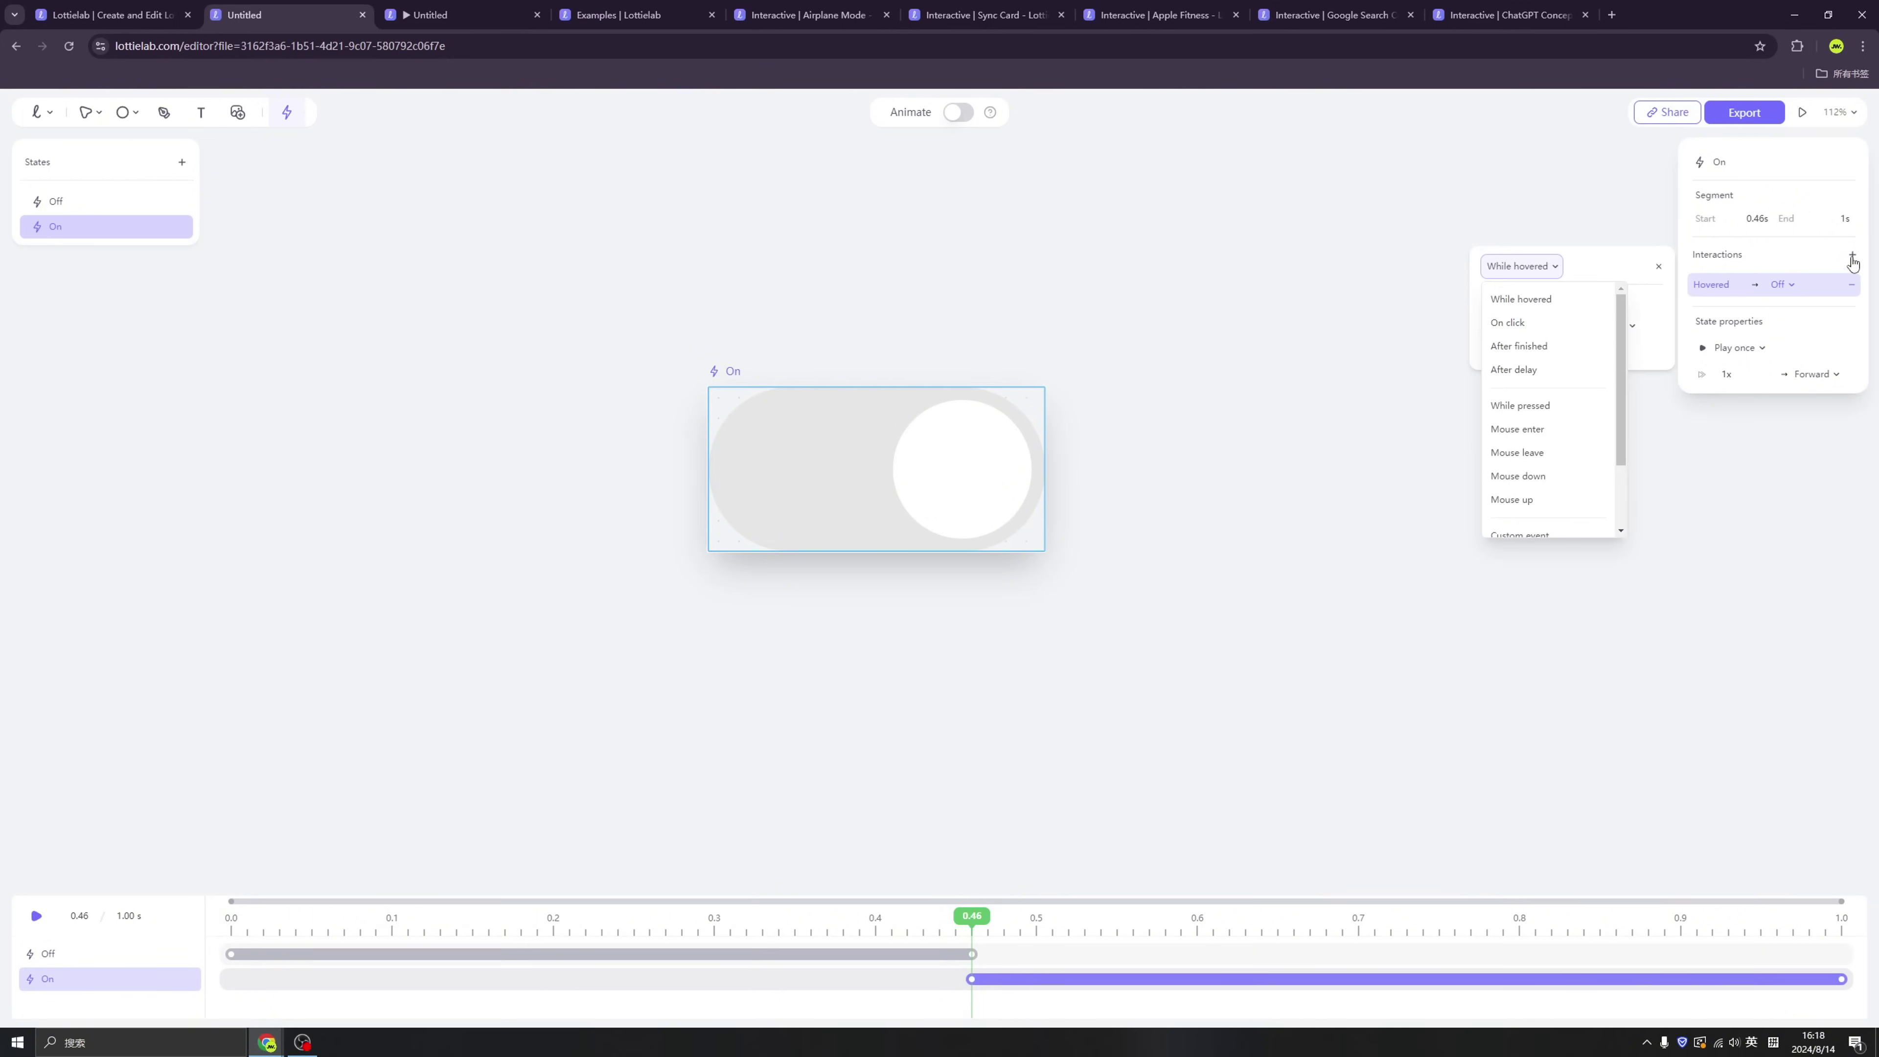
left_click(1540, 326)
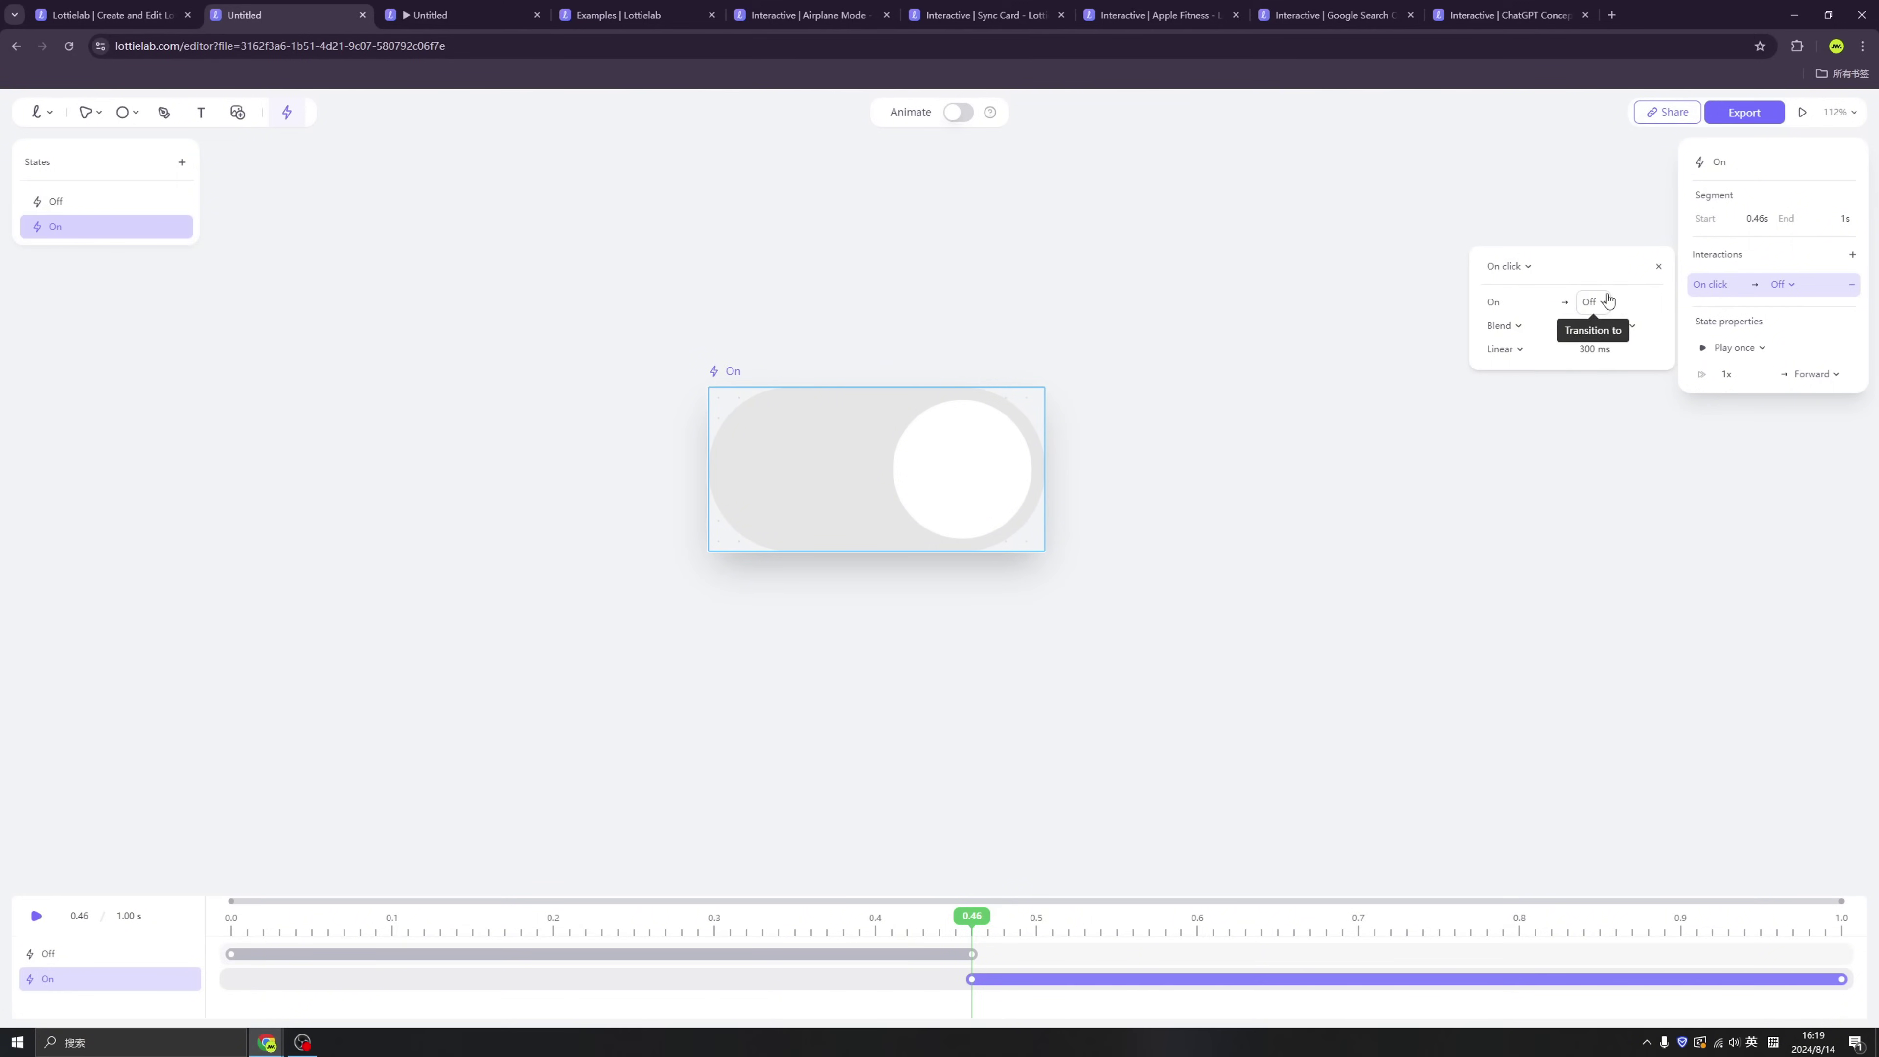
Step: Preview the animation and toggle the switch repeatedly to test the transitions between Off and On
left_click(1803, 111)
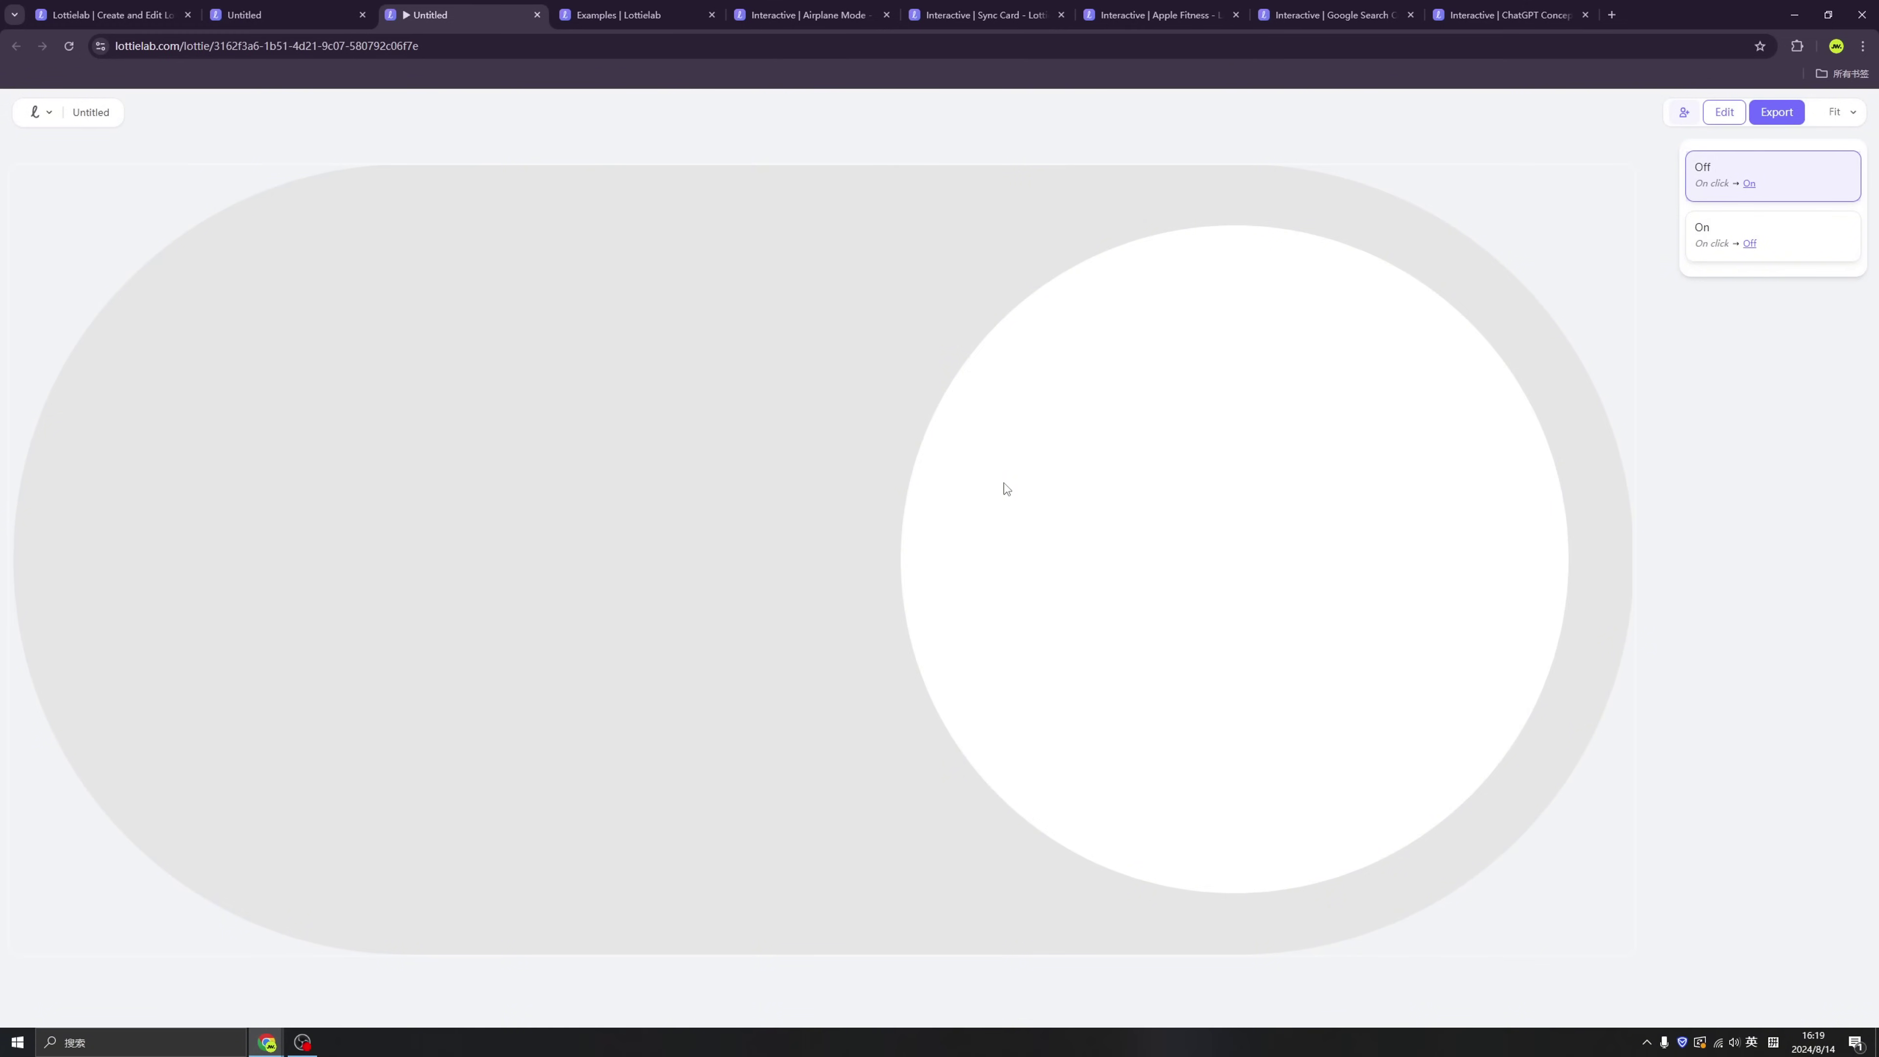
left_click(1003, 487)
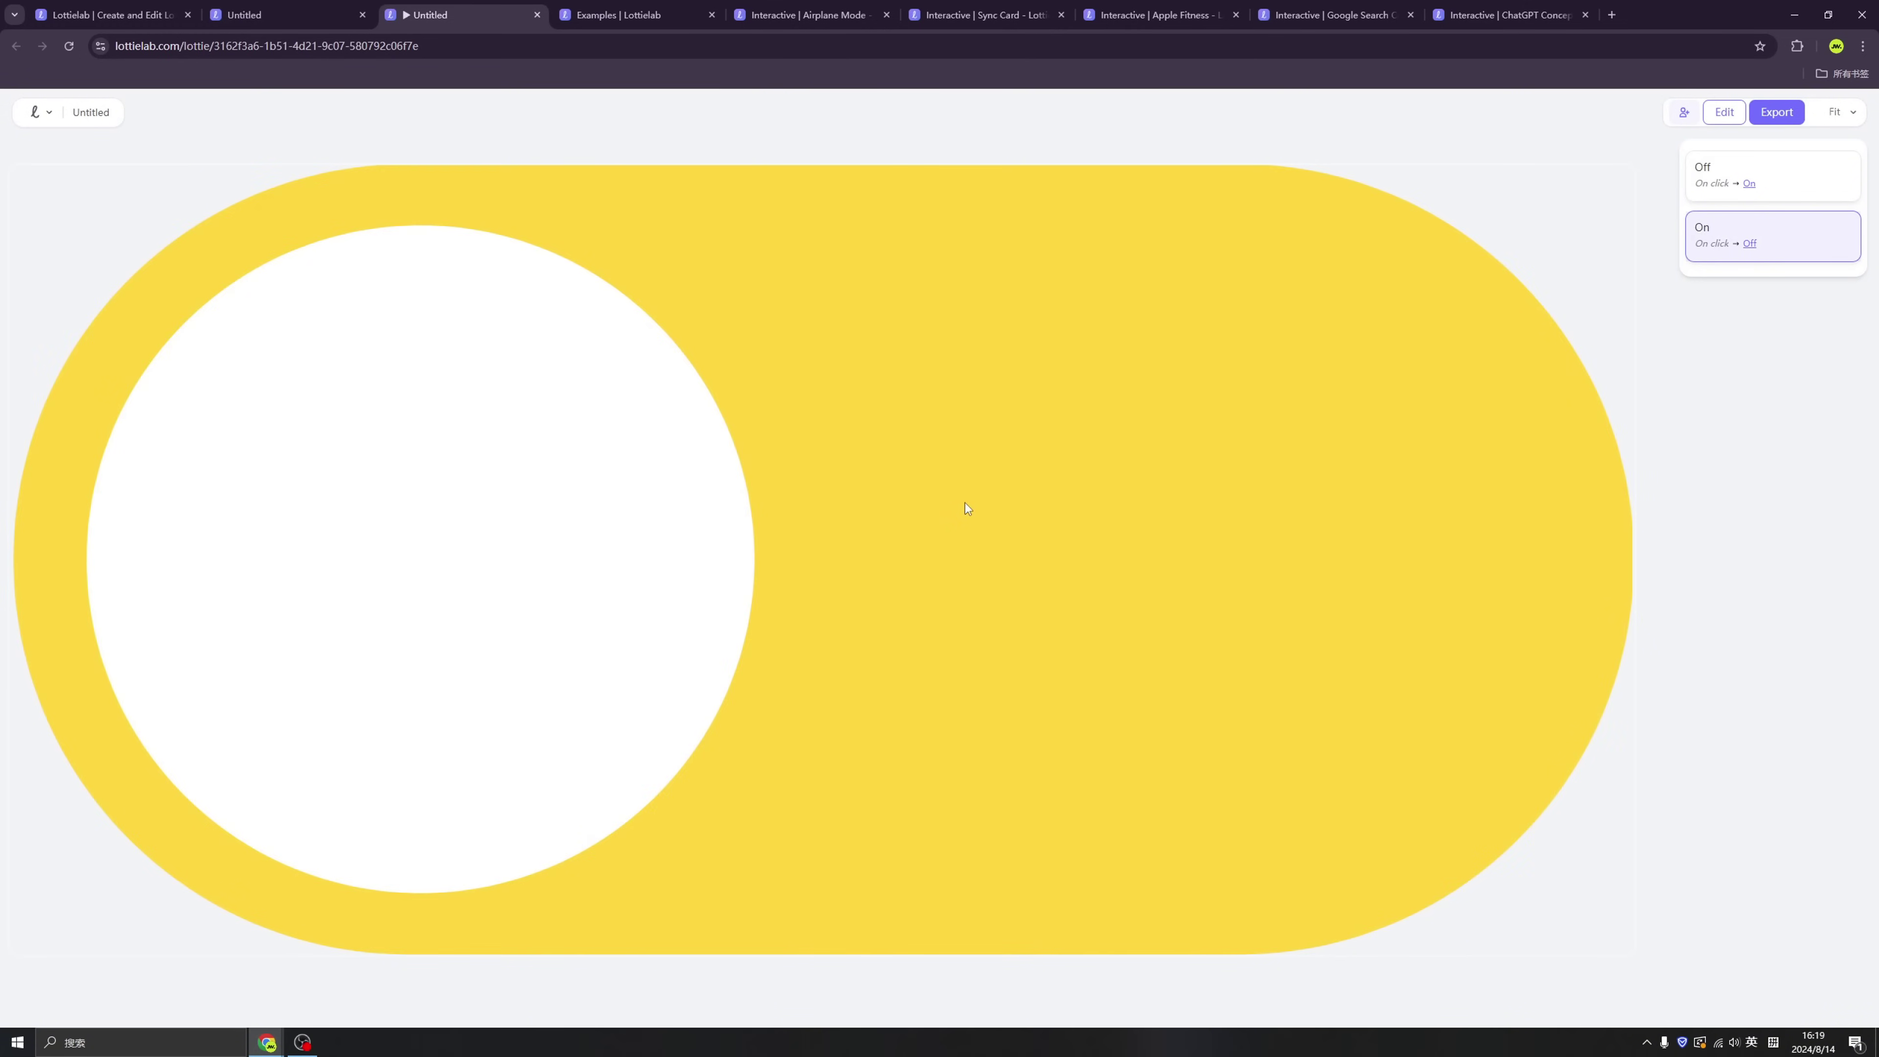
left_click(965, 508)
left_click(932, 511)
left_click(933, 512)
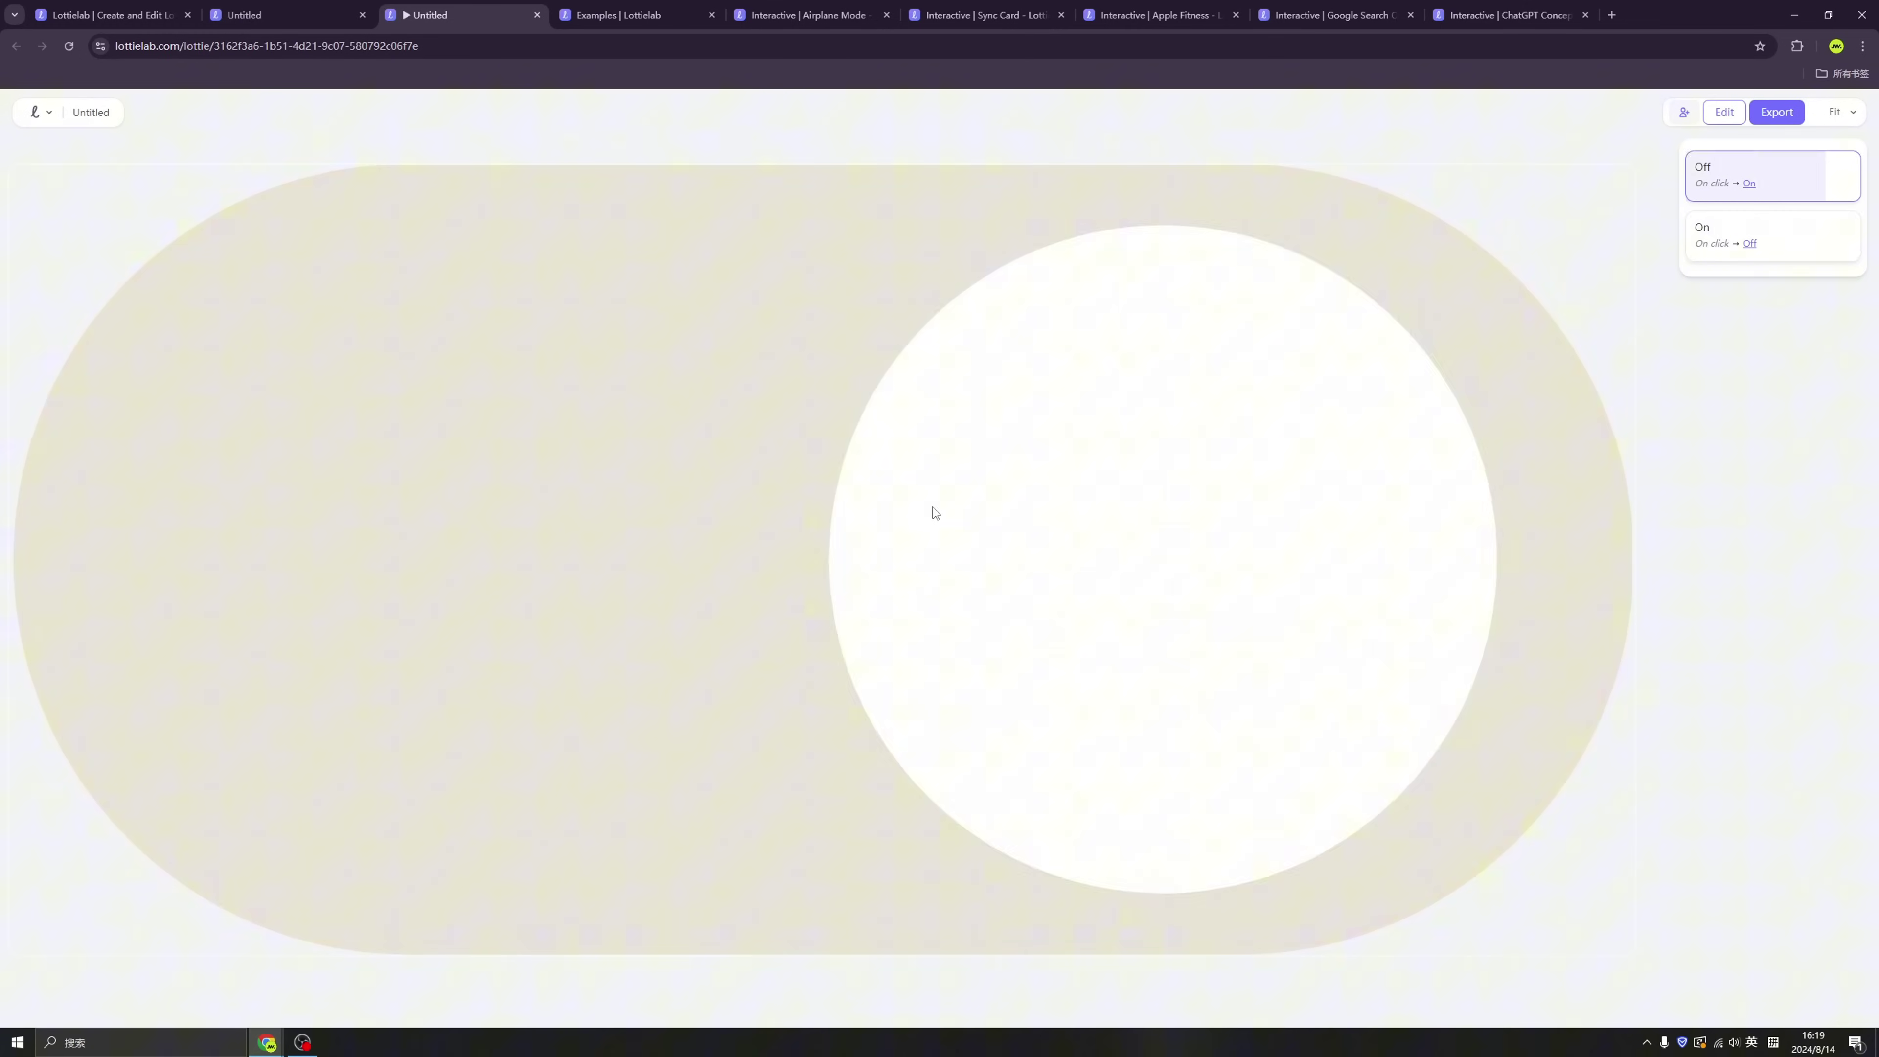
left_click(933, 511)
left_click(933, 511)
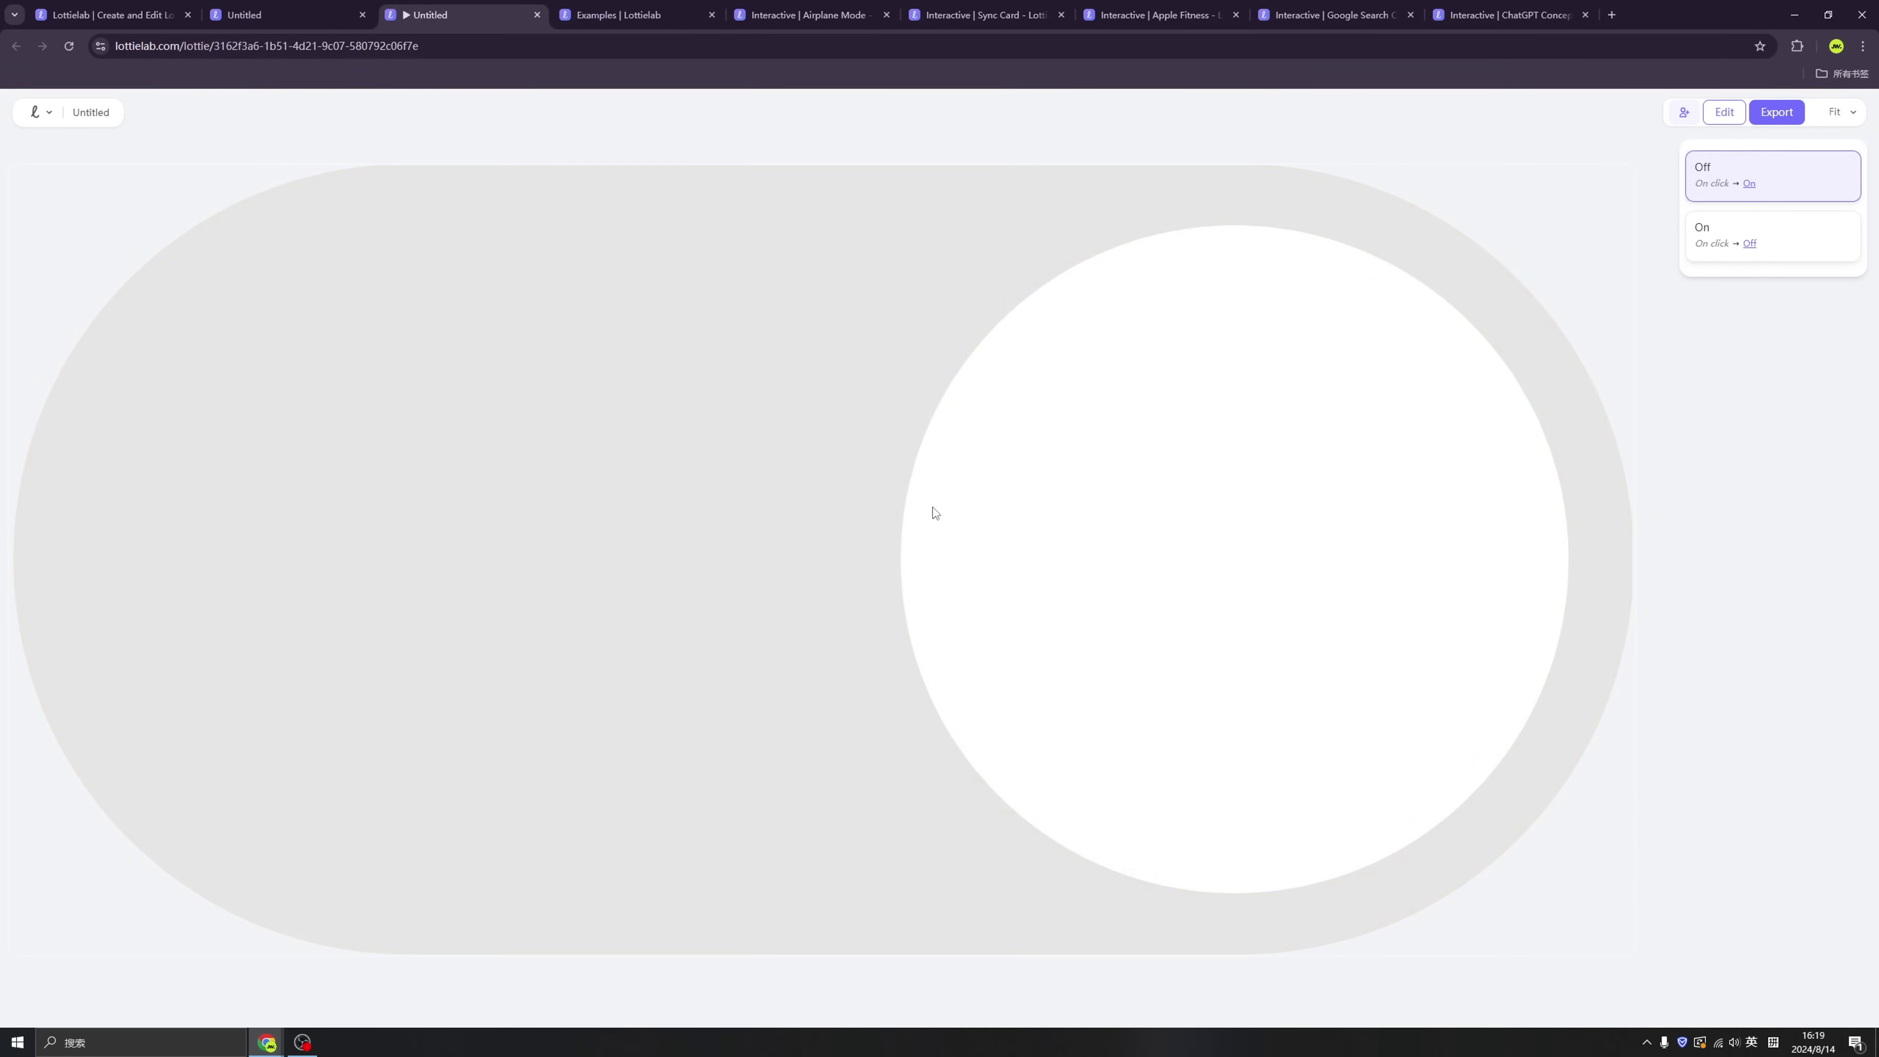
left_click(932, 507)
left_click(933, 507)
left_click(993, 509)
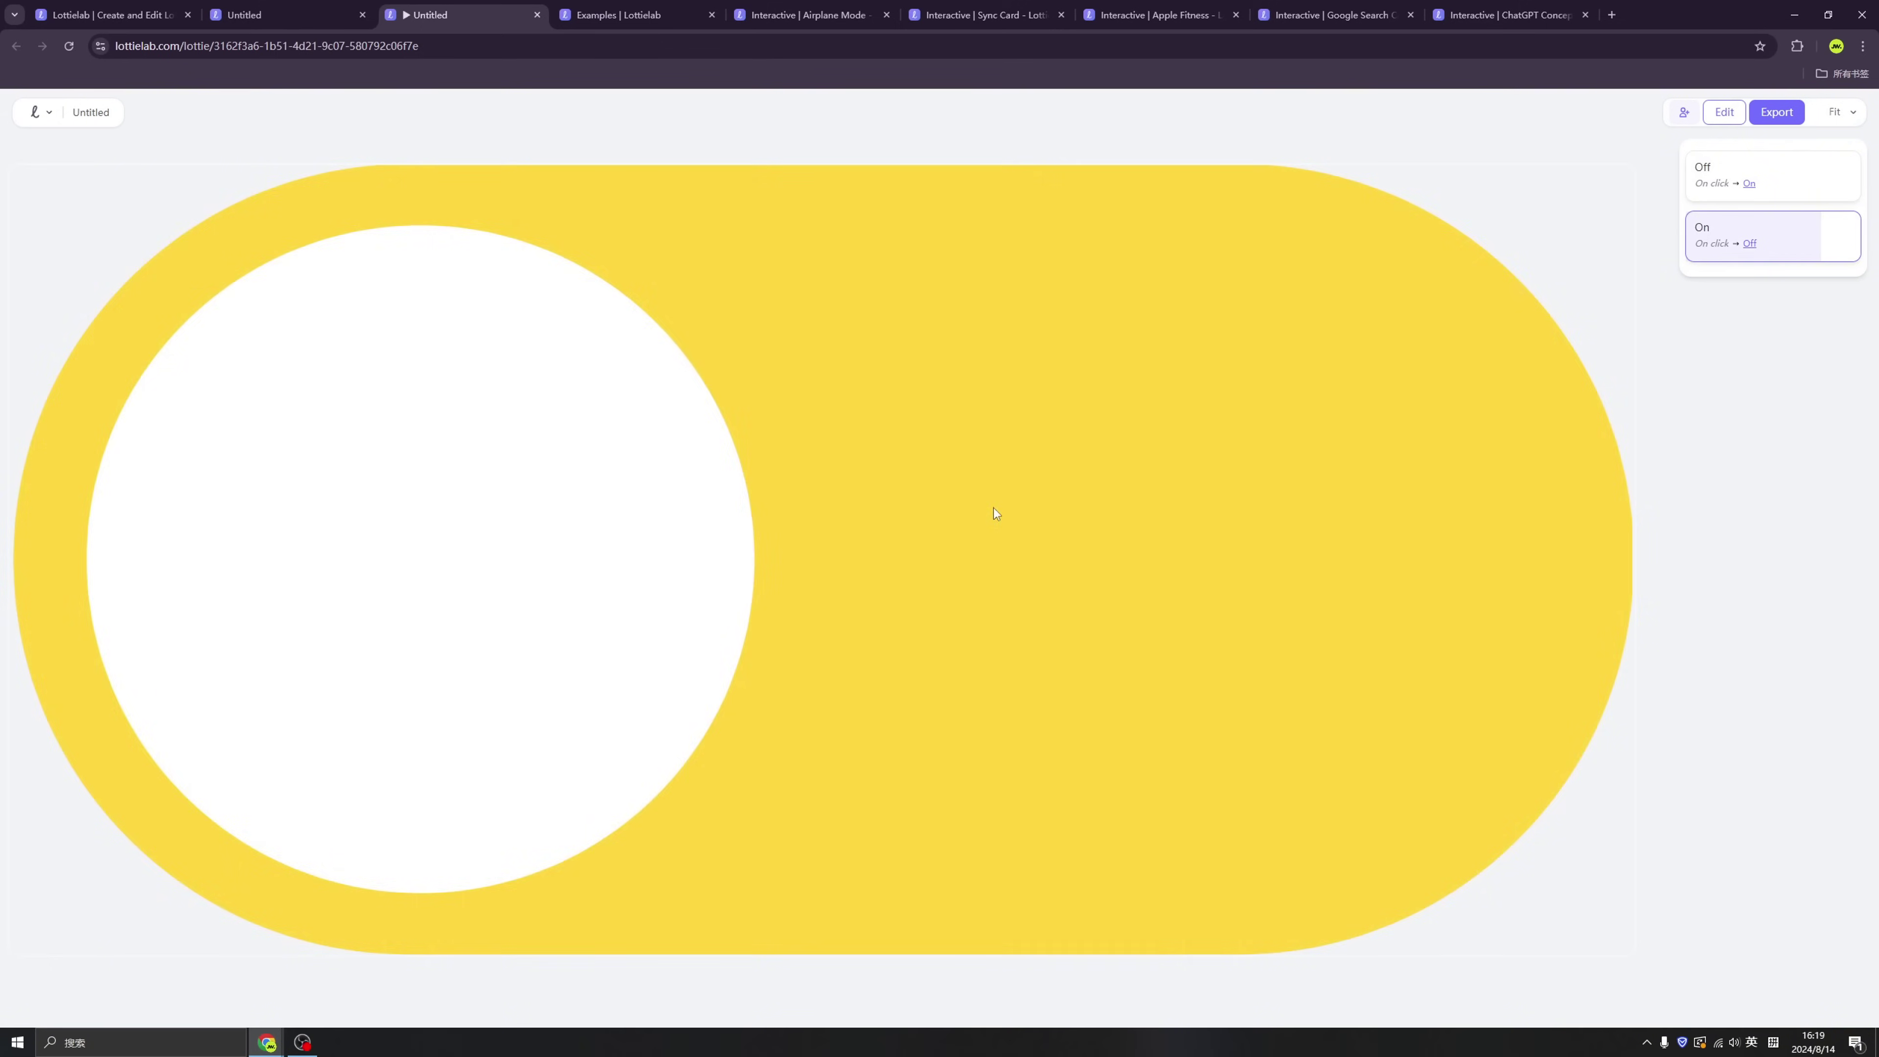
left_click(993, 509)
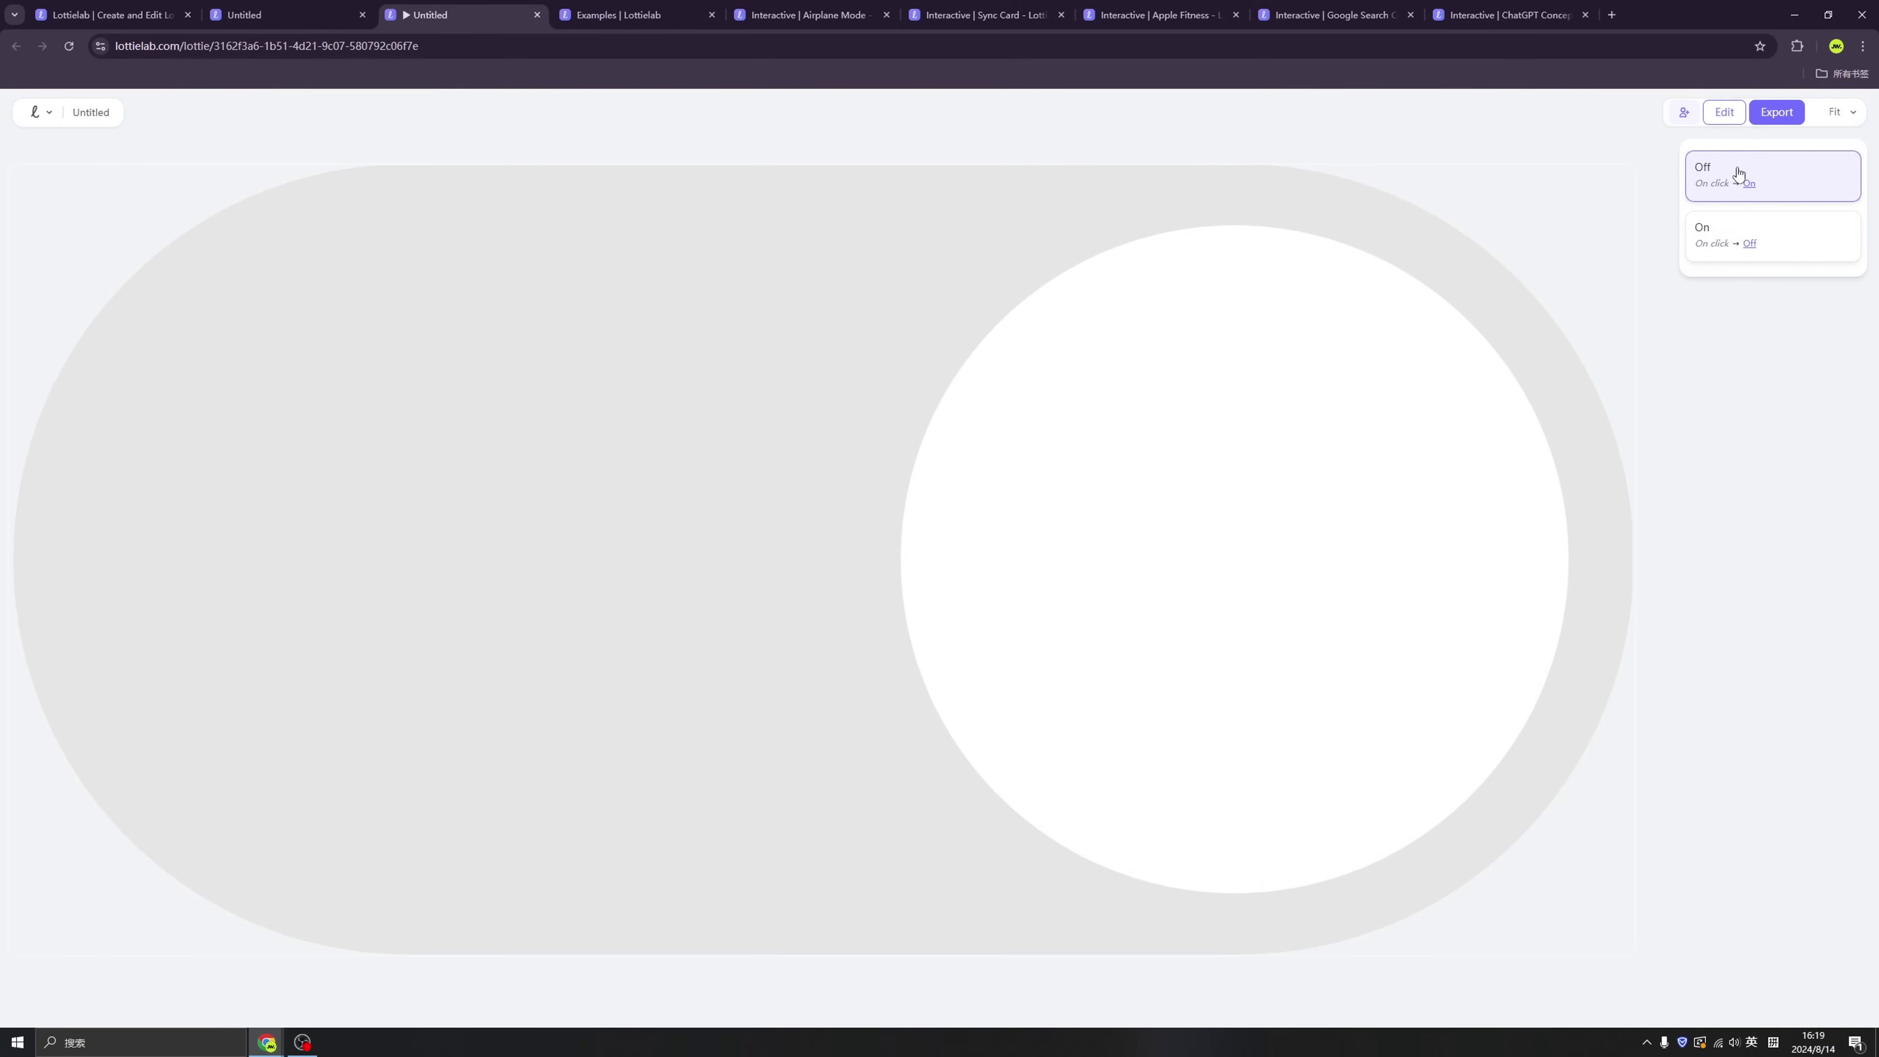
Step: Export the interactive Lottie as a downloaded JSON file named Untitled
left_click(1777, 112)
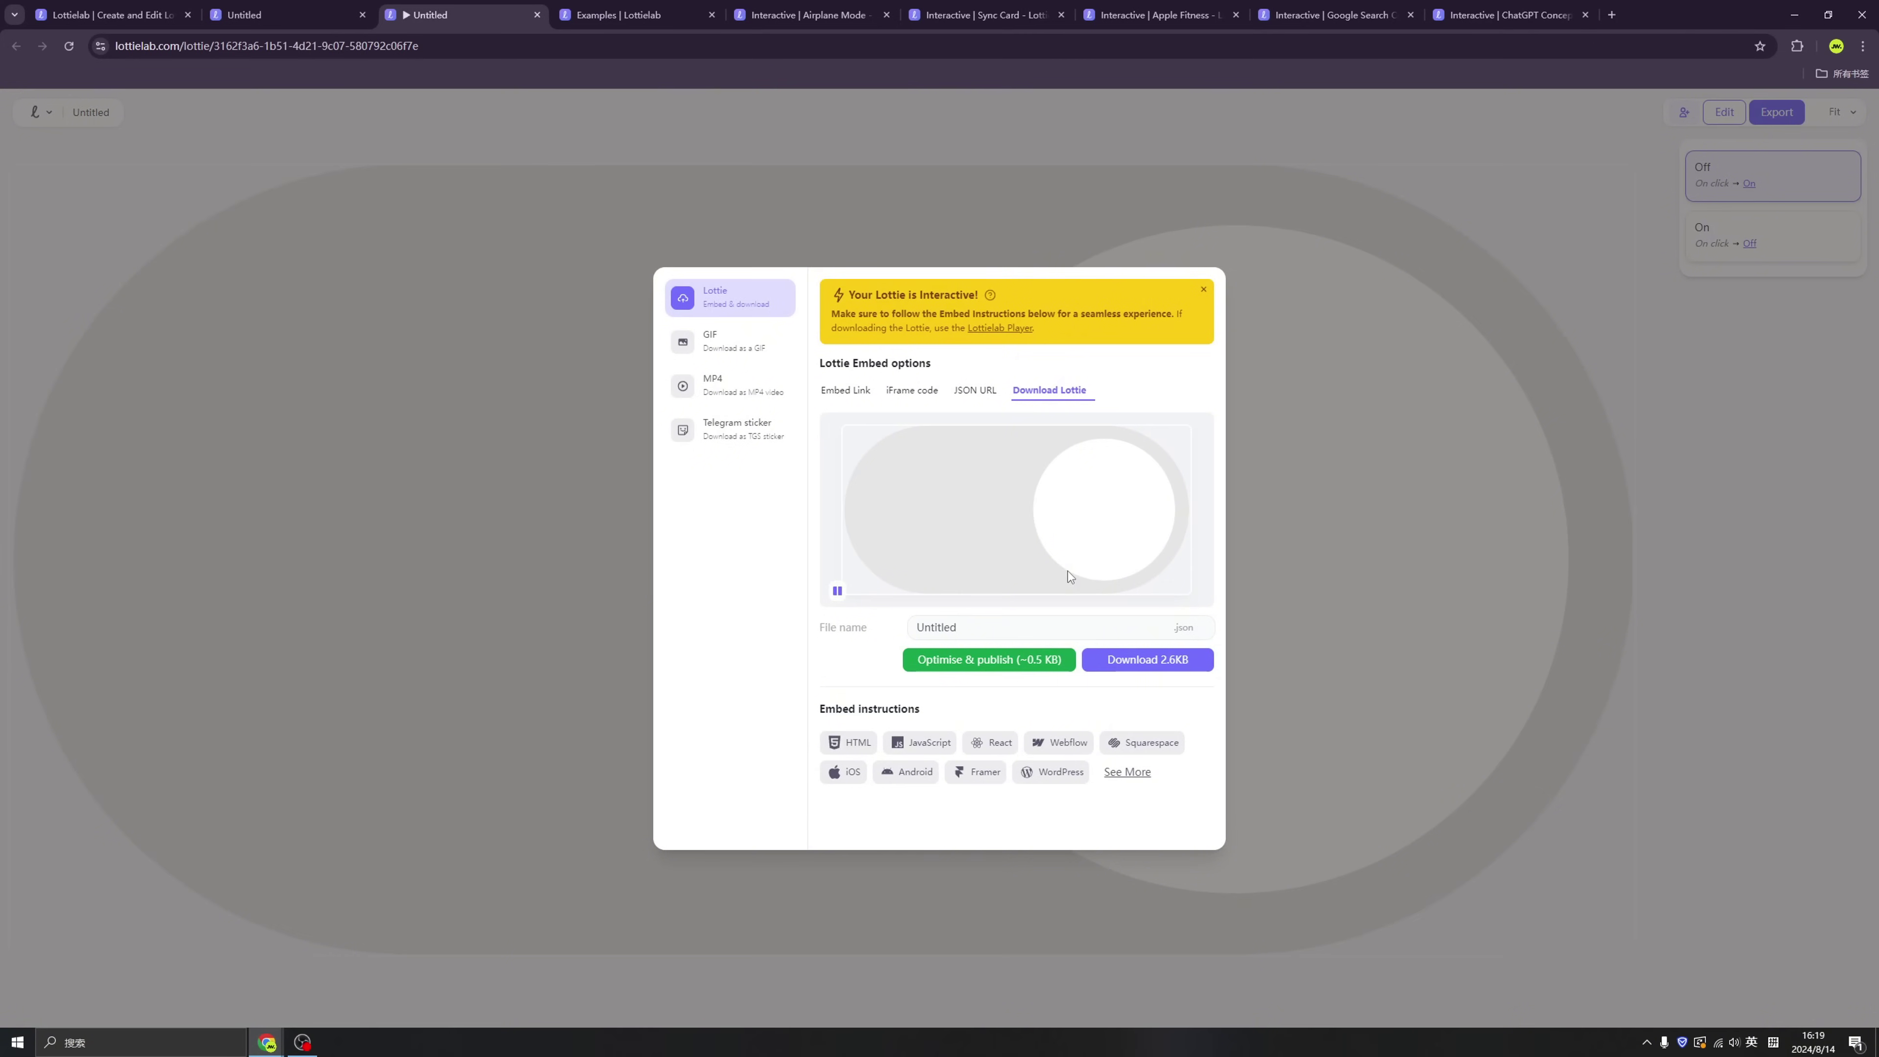
left_click(1139, 661)
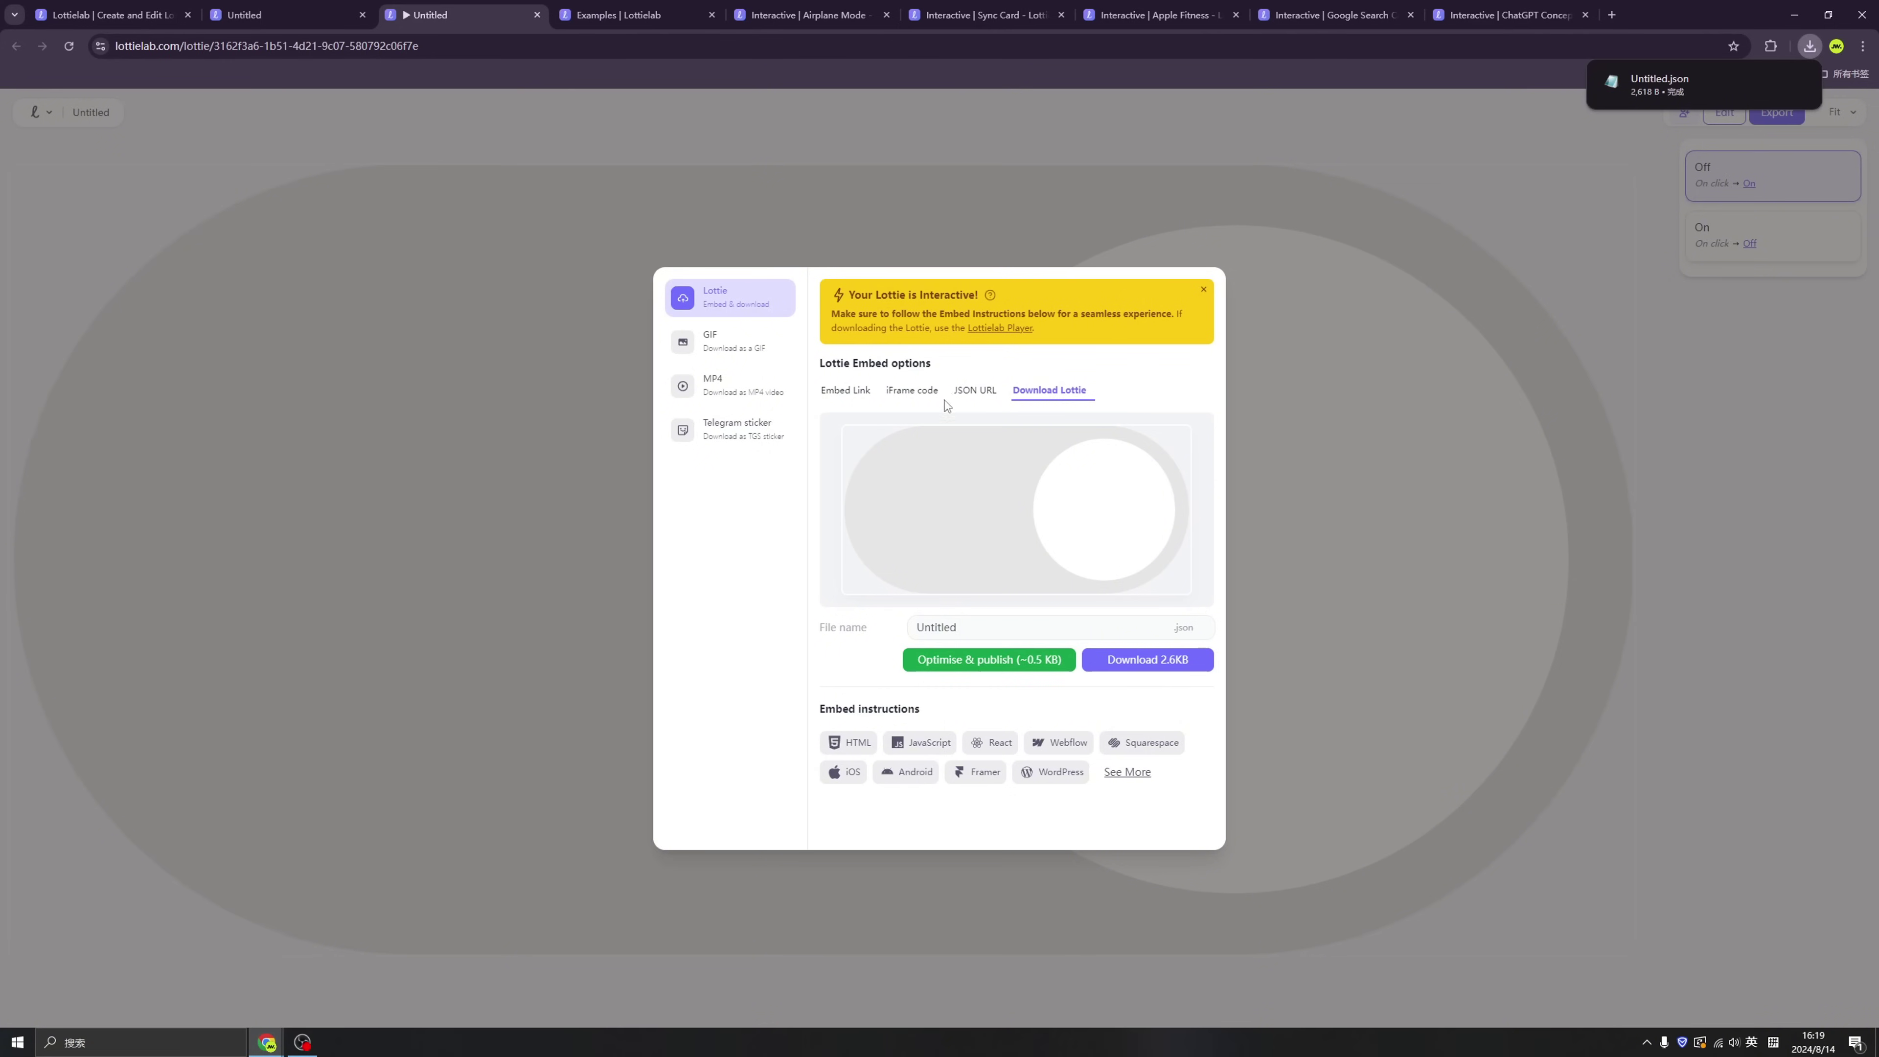
Step: Review the JSON URL, iFrame code and Embed Link export options, copying the JSON link
left_click(969, 391)
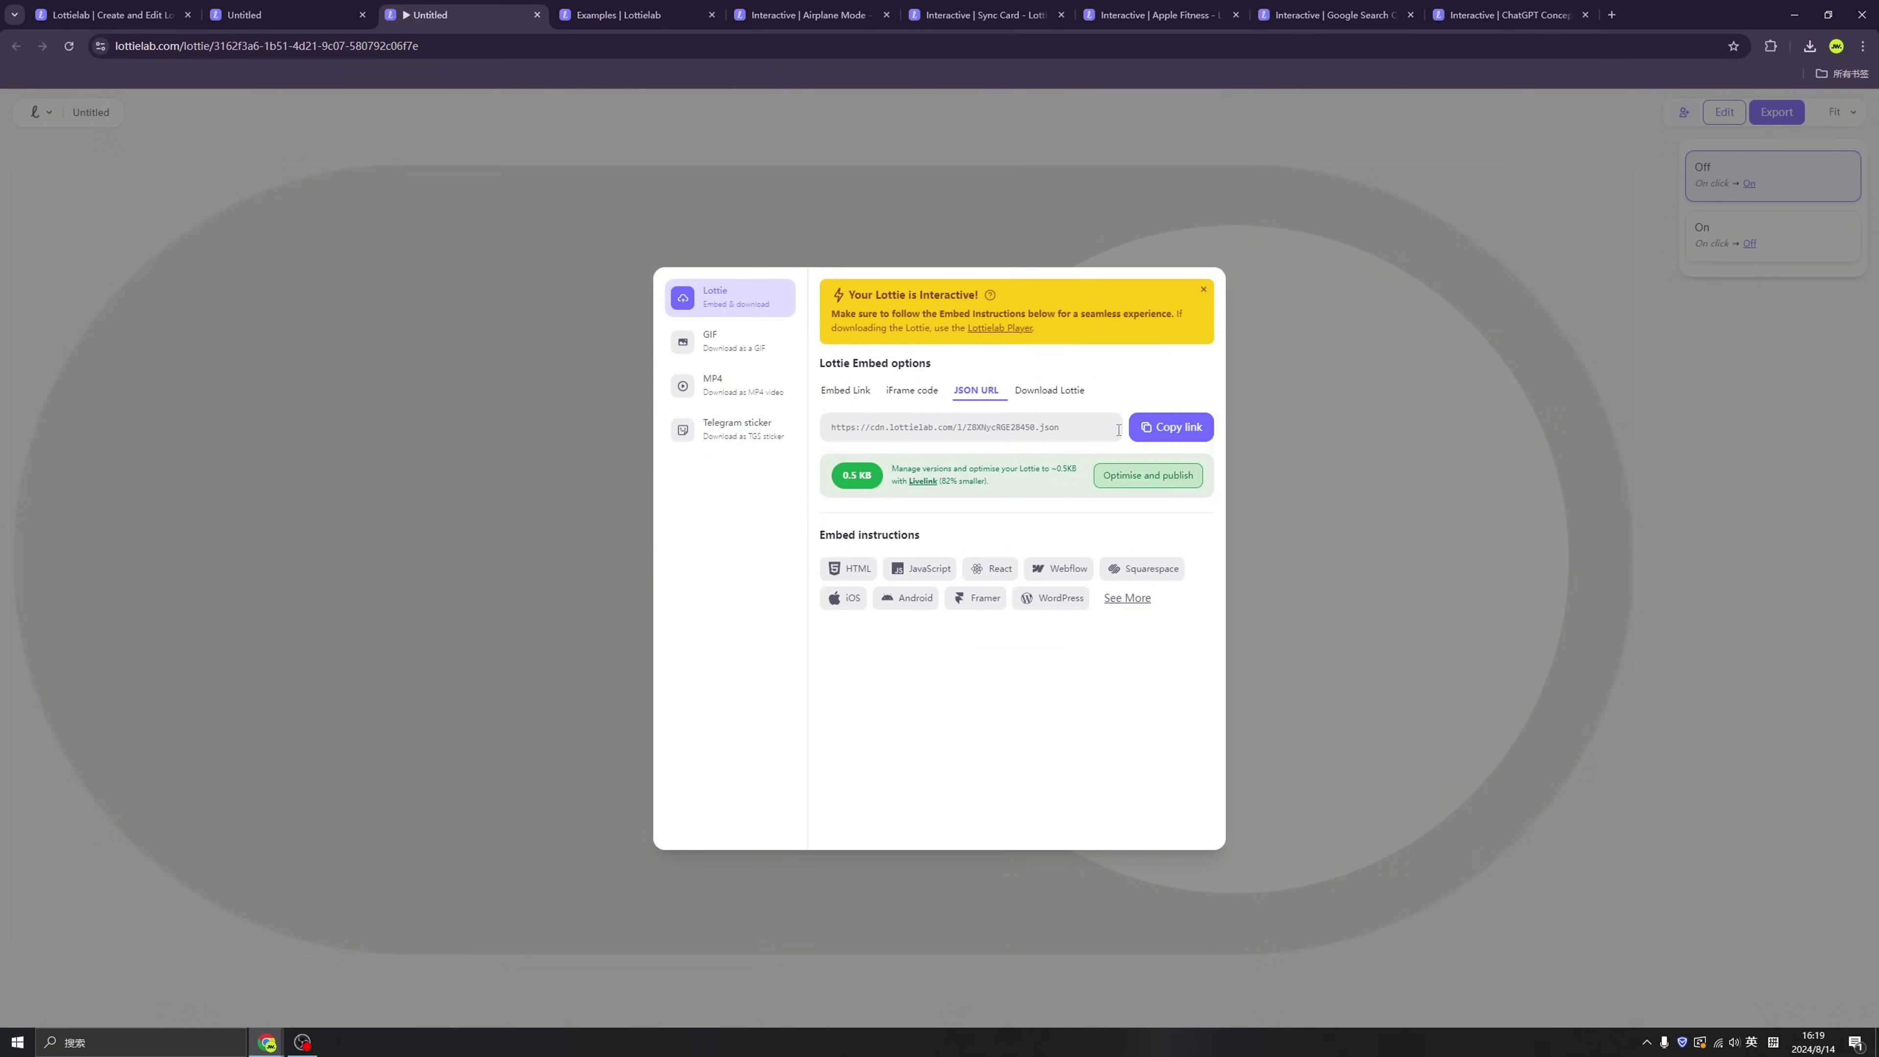
left_click(1165, 431)
left_click(921, 393)
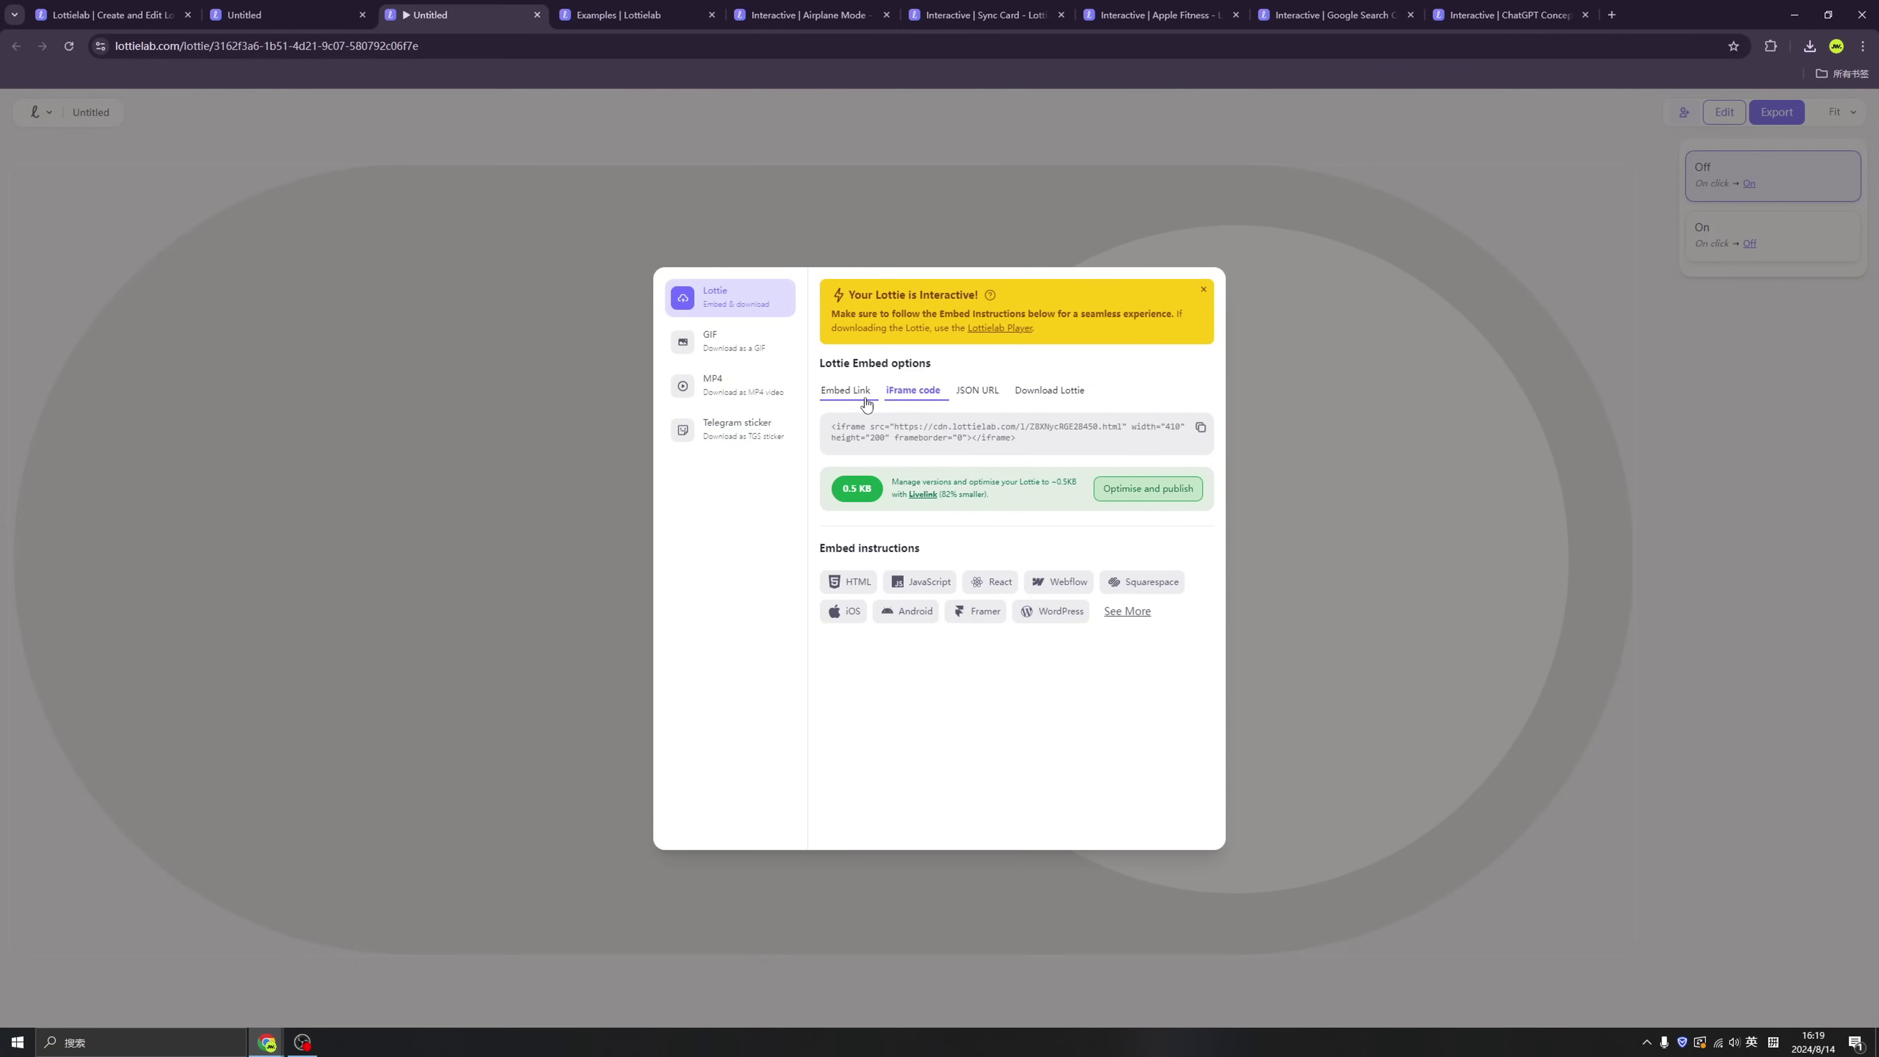
left_click(851, 393)
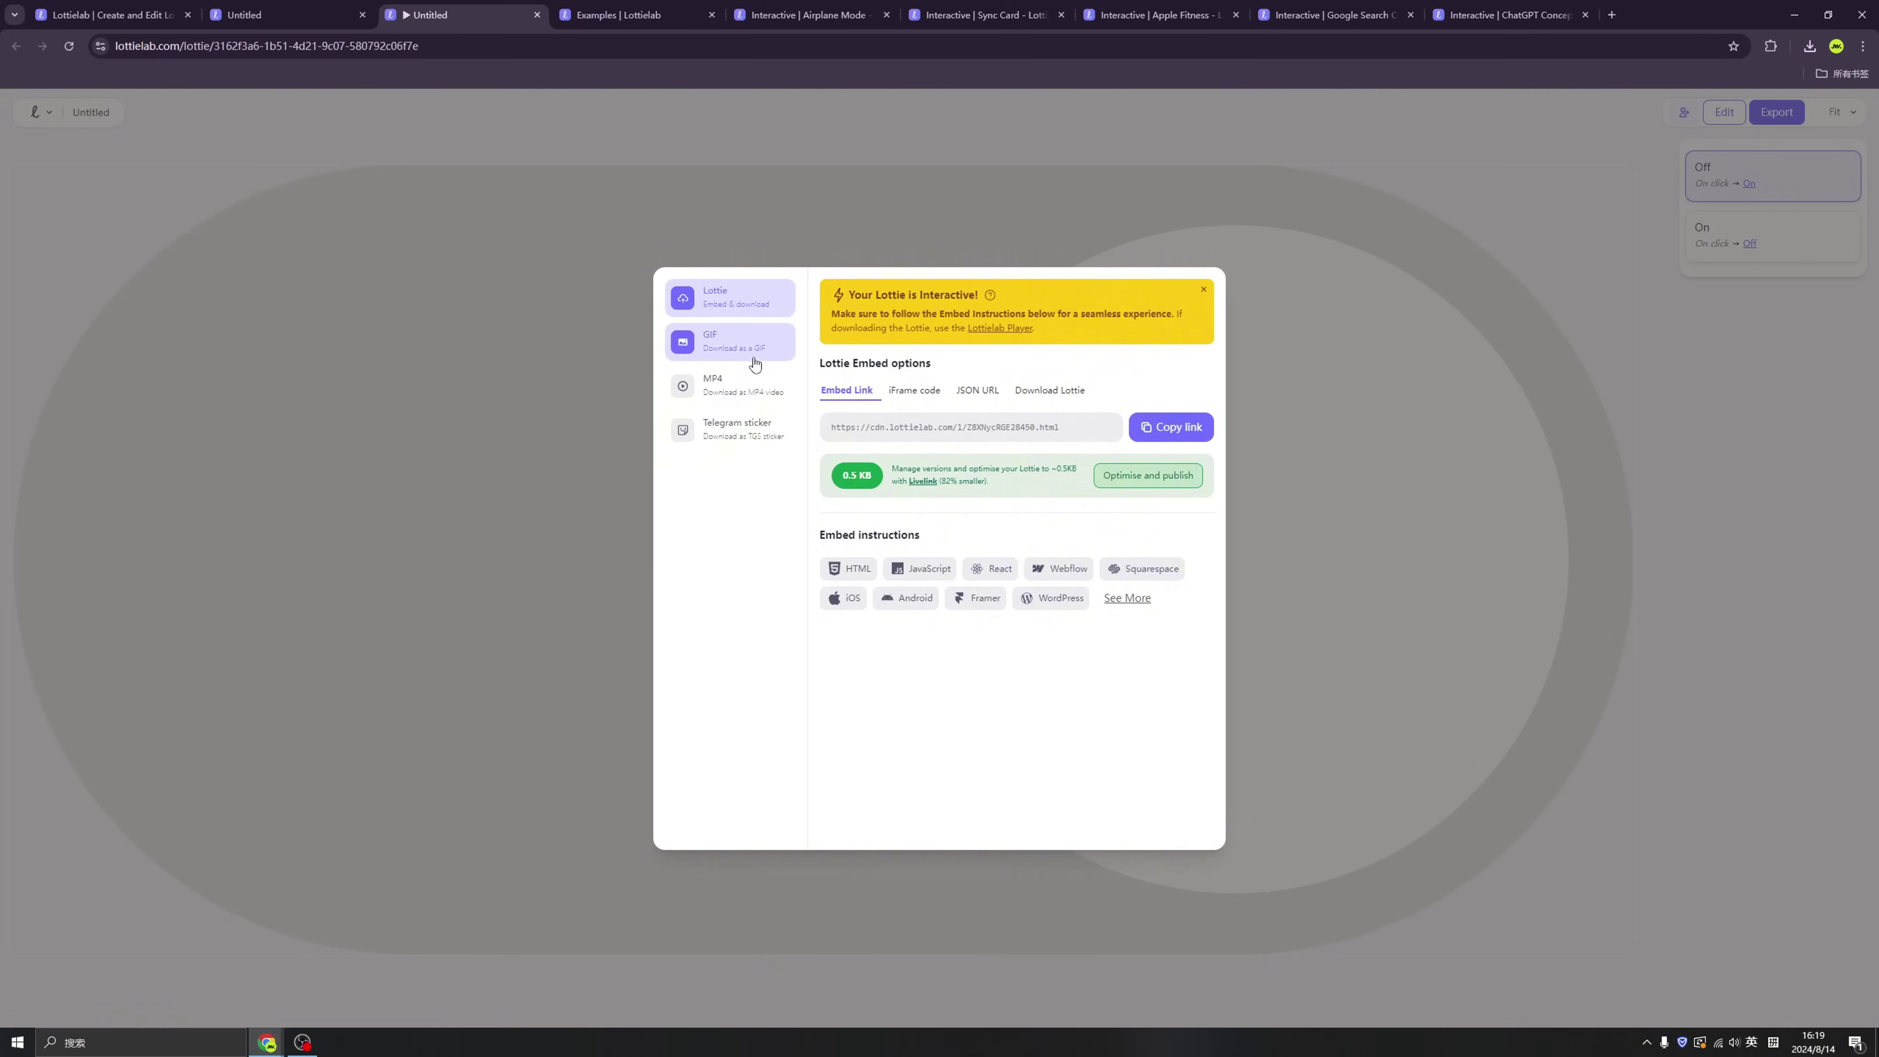
Step: Examine the GIF, MP4 and Telegram sticker export options
left_click(733, 341)
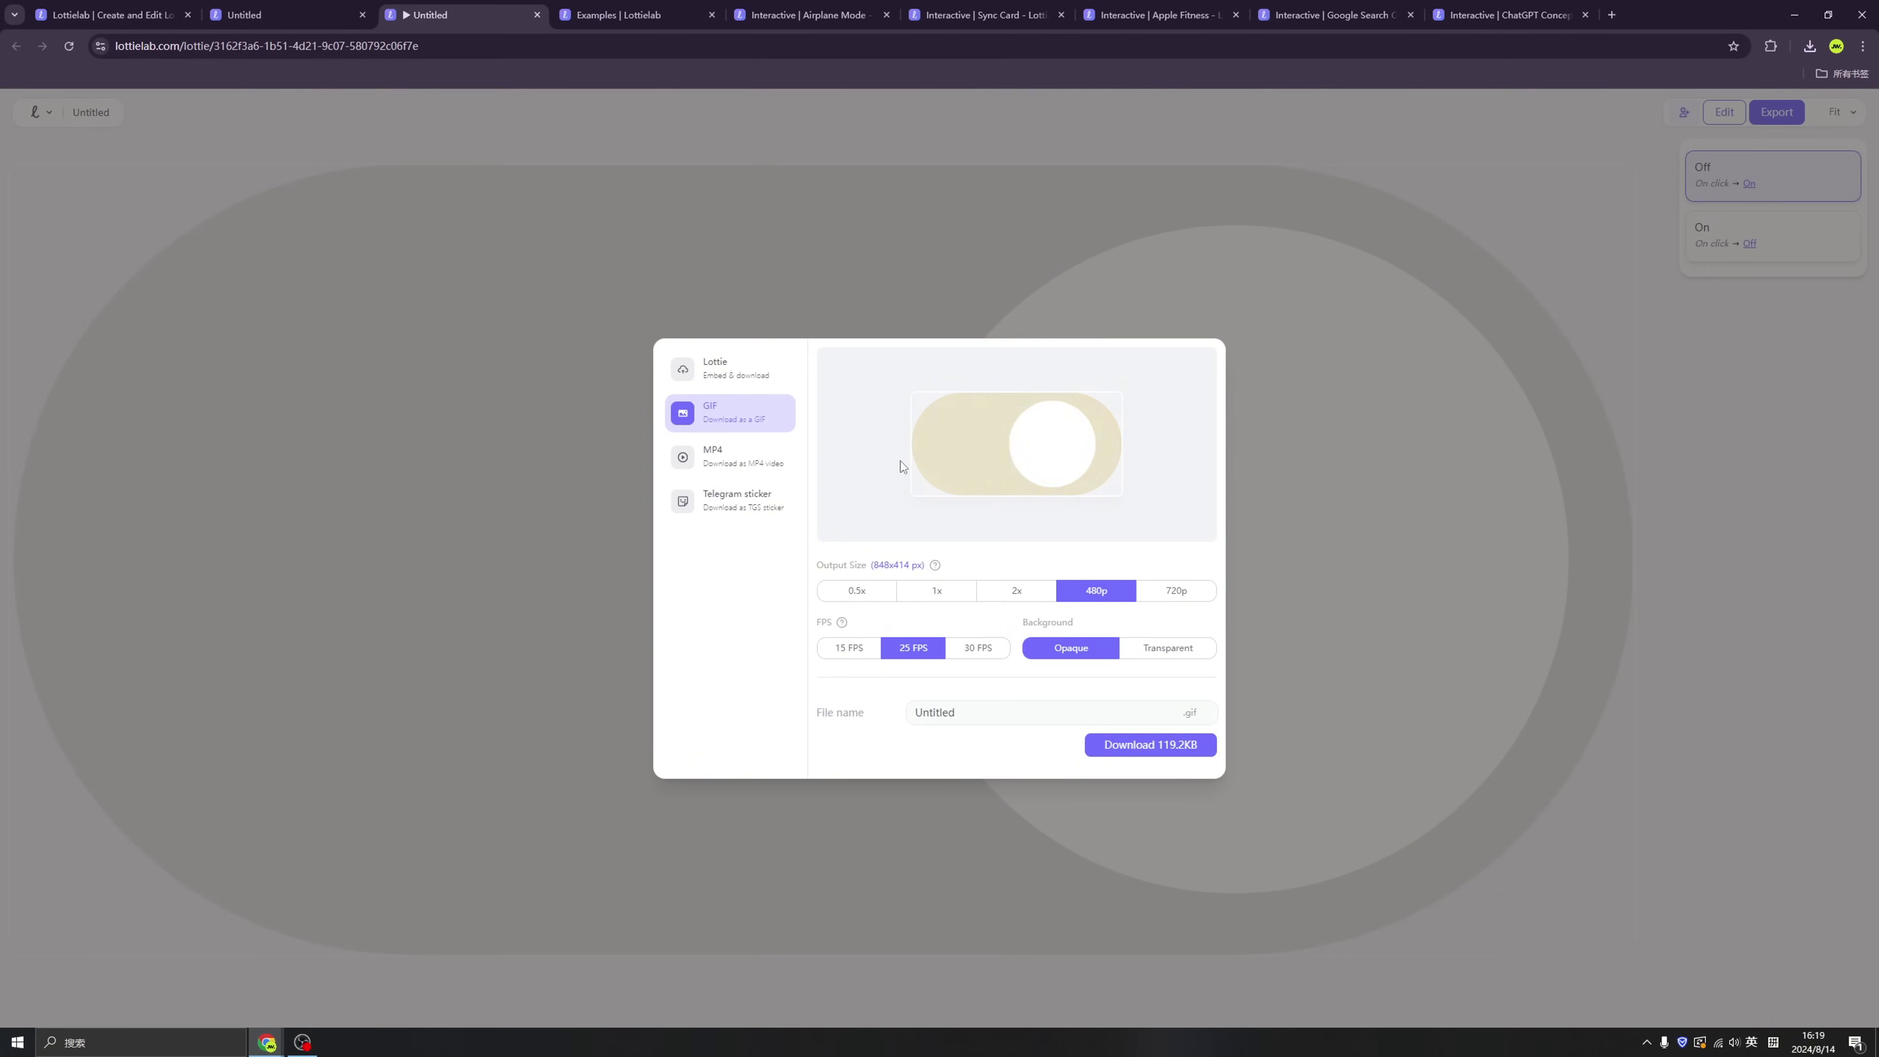
left_click(734, 460)
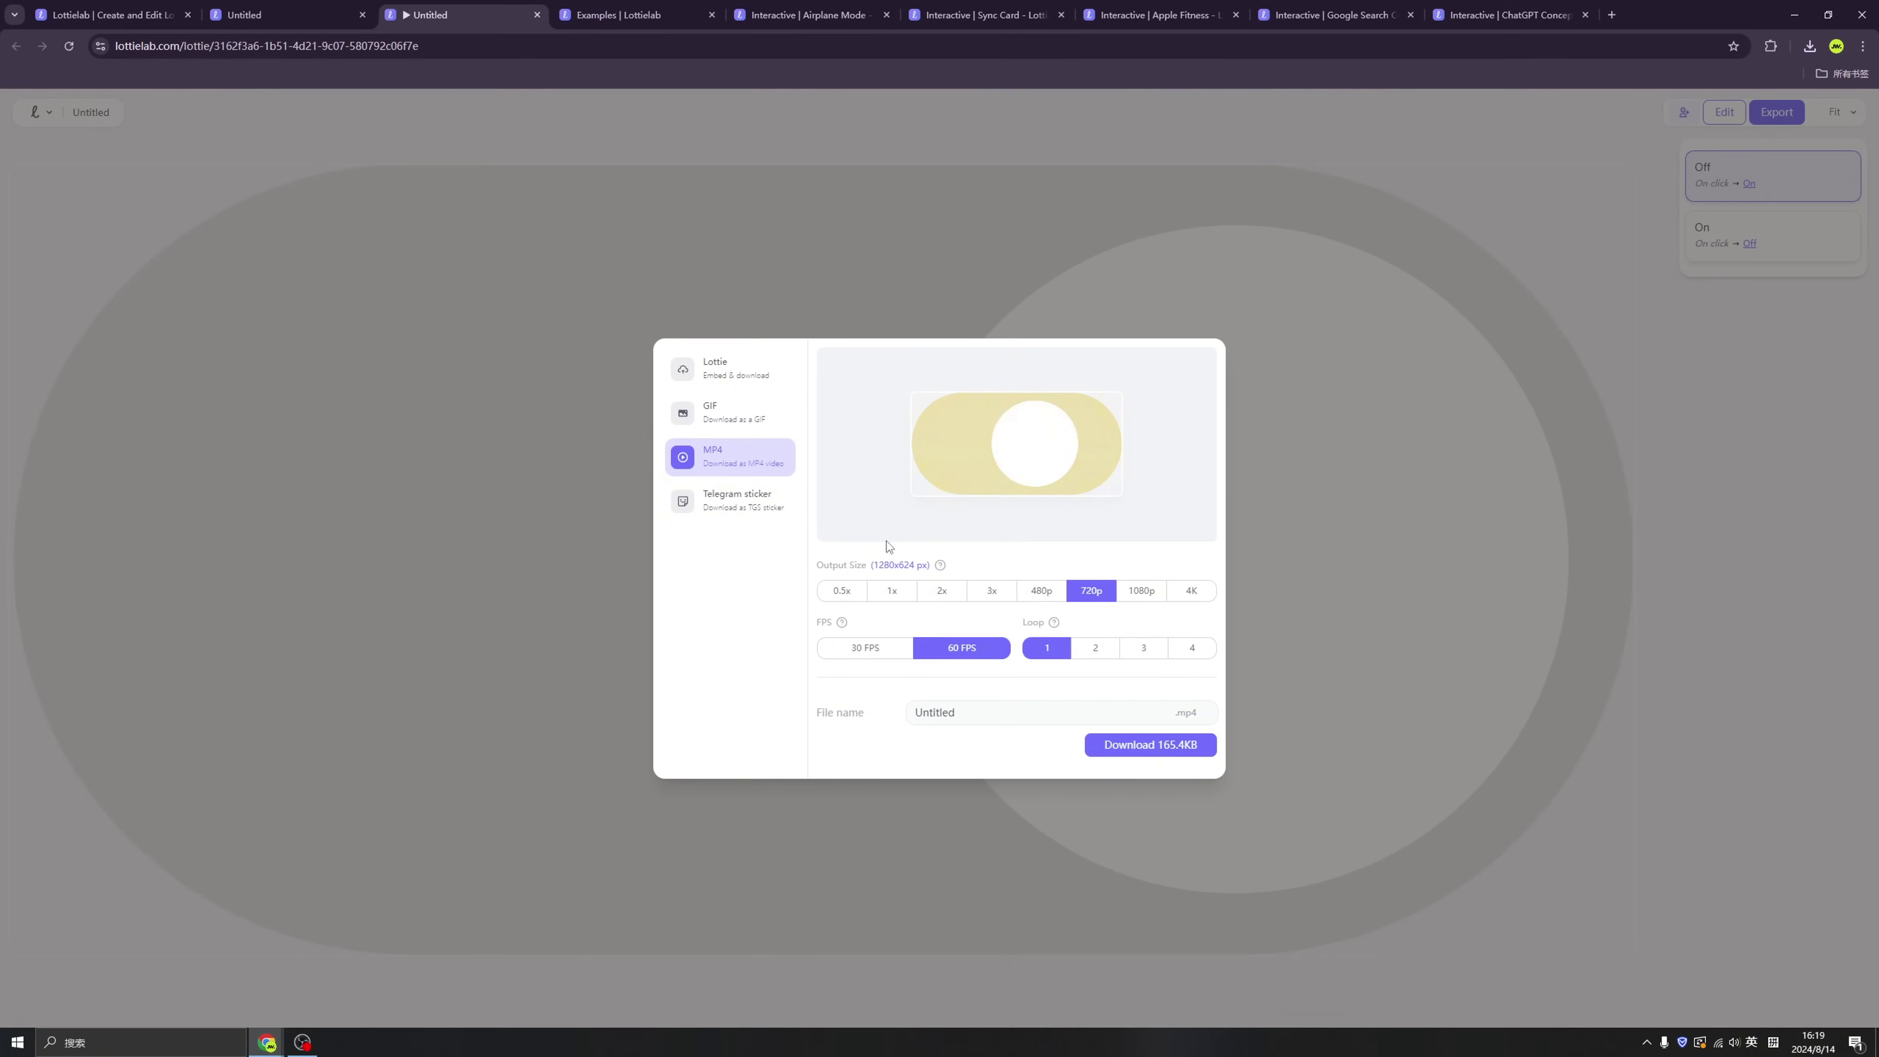
left_click(745, 511)
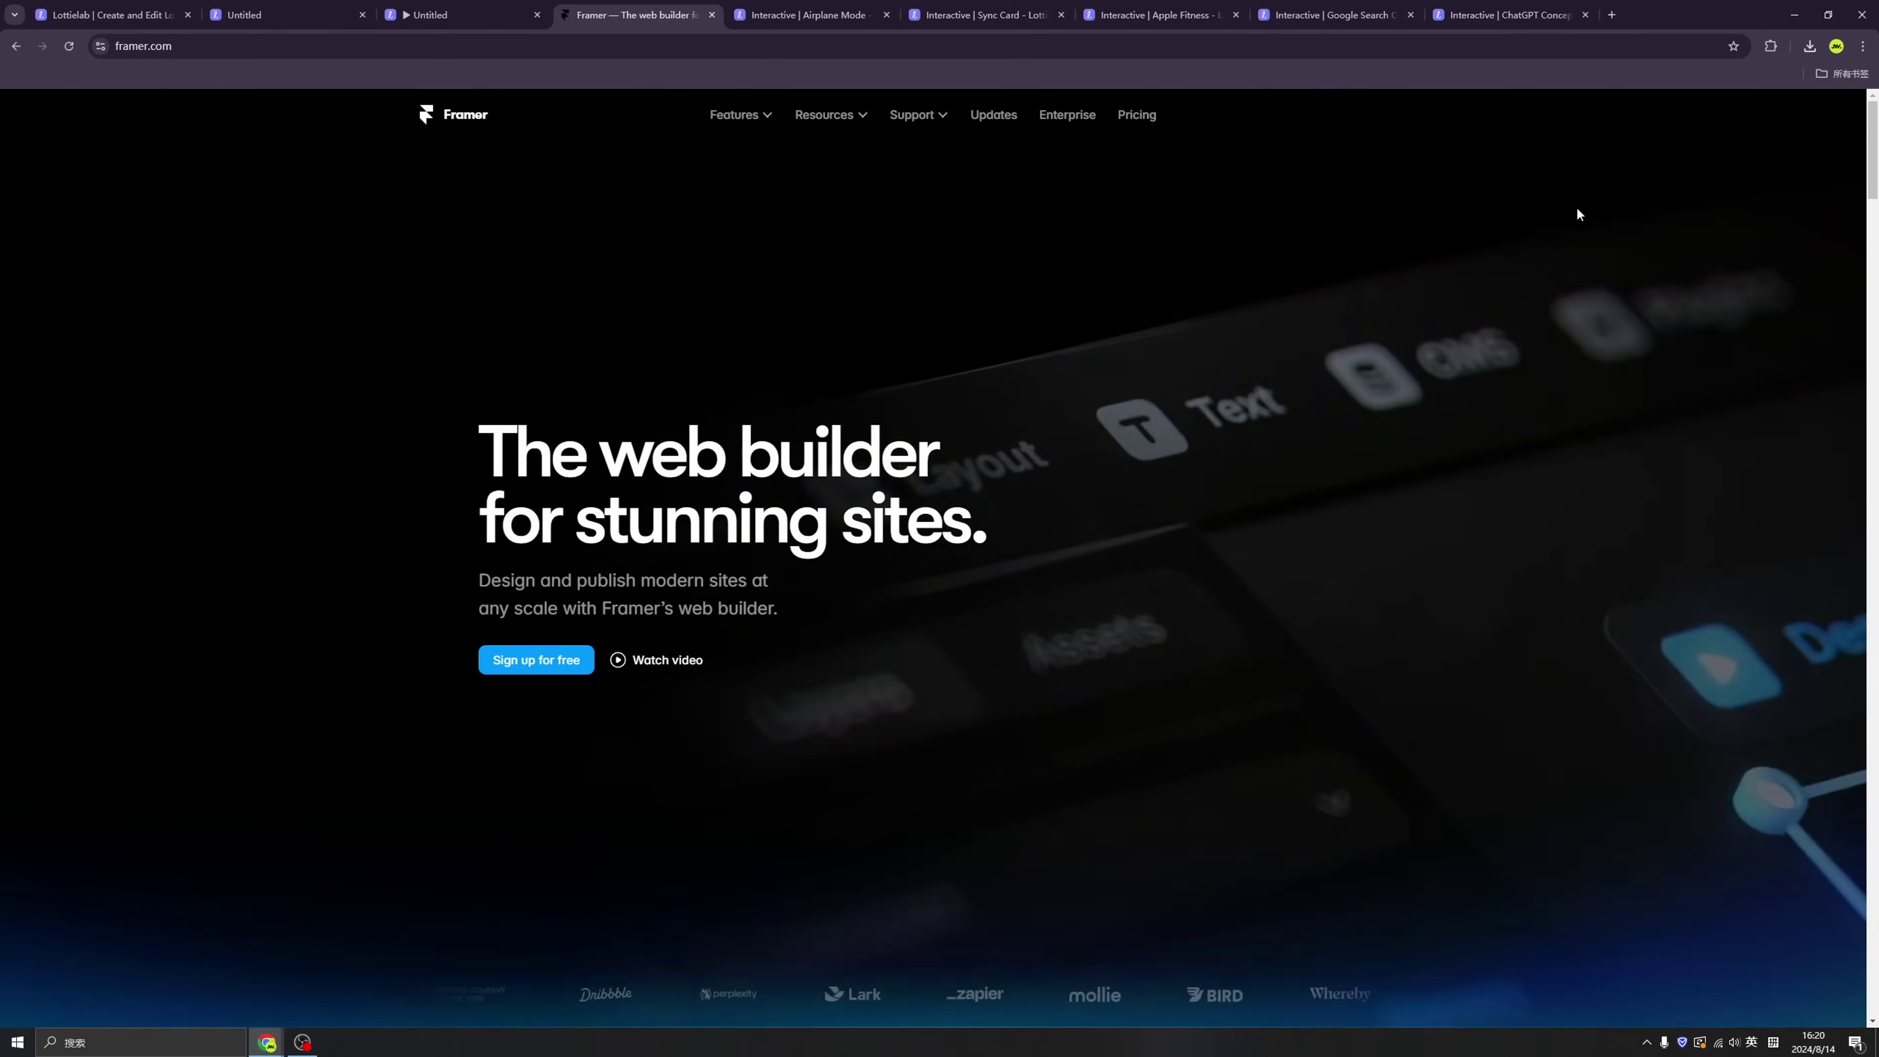
Step: Switch to Framer, open an untitled project and place a Lottie component from the media elements on the Desktop page
left_click(1440, 119)
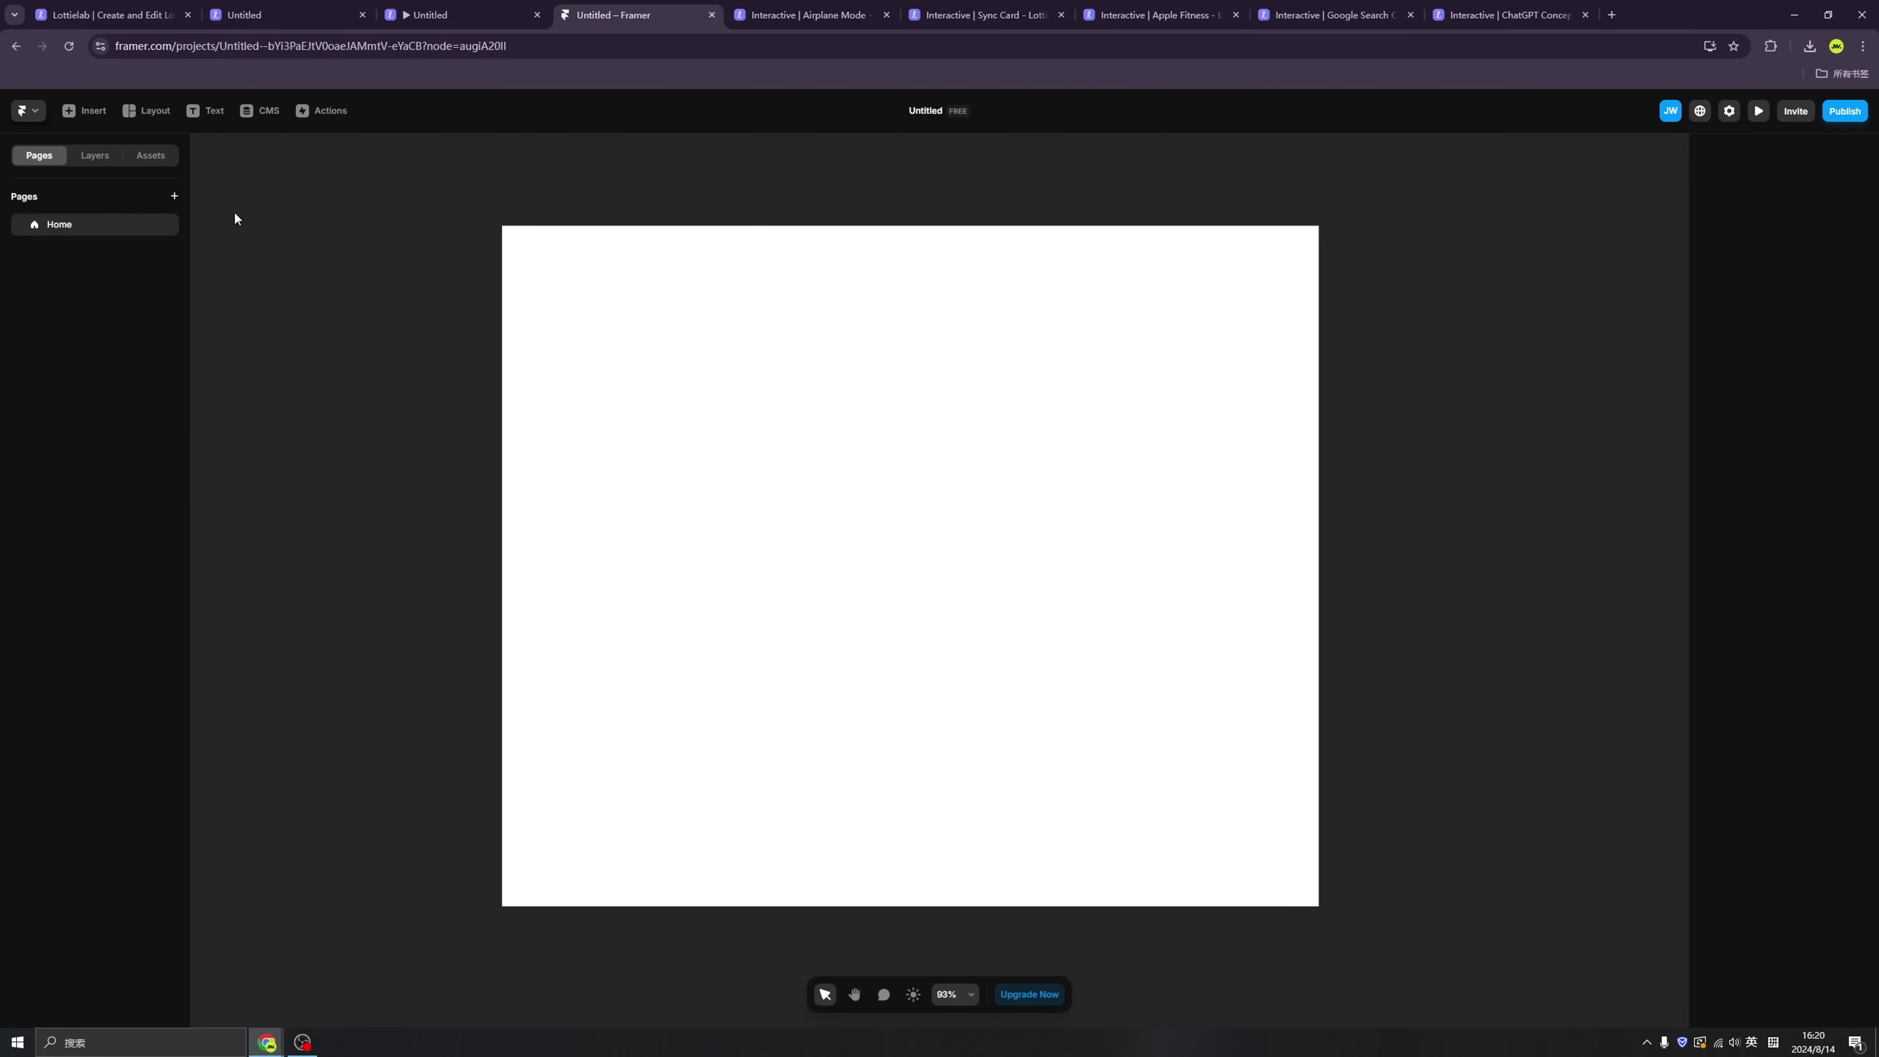
left_click(95, 115)
left_click(119, 611)
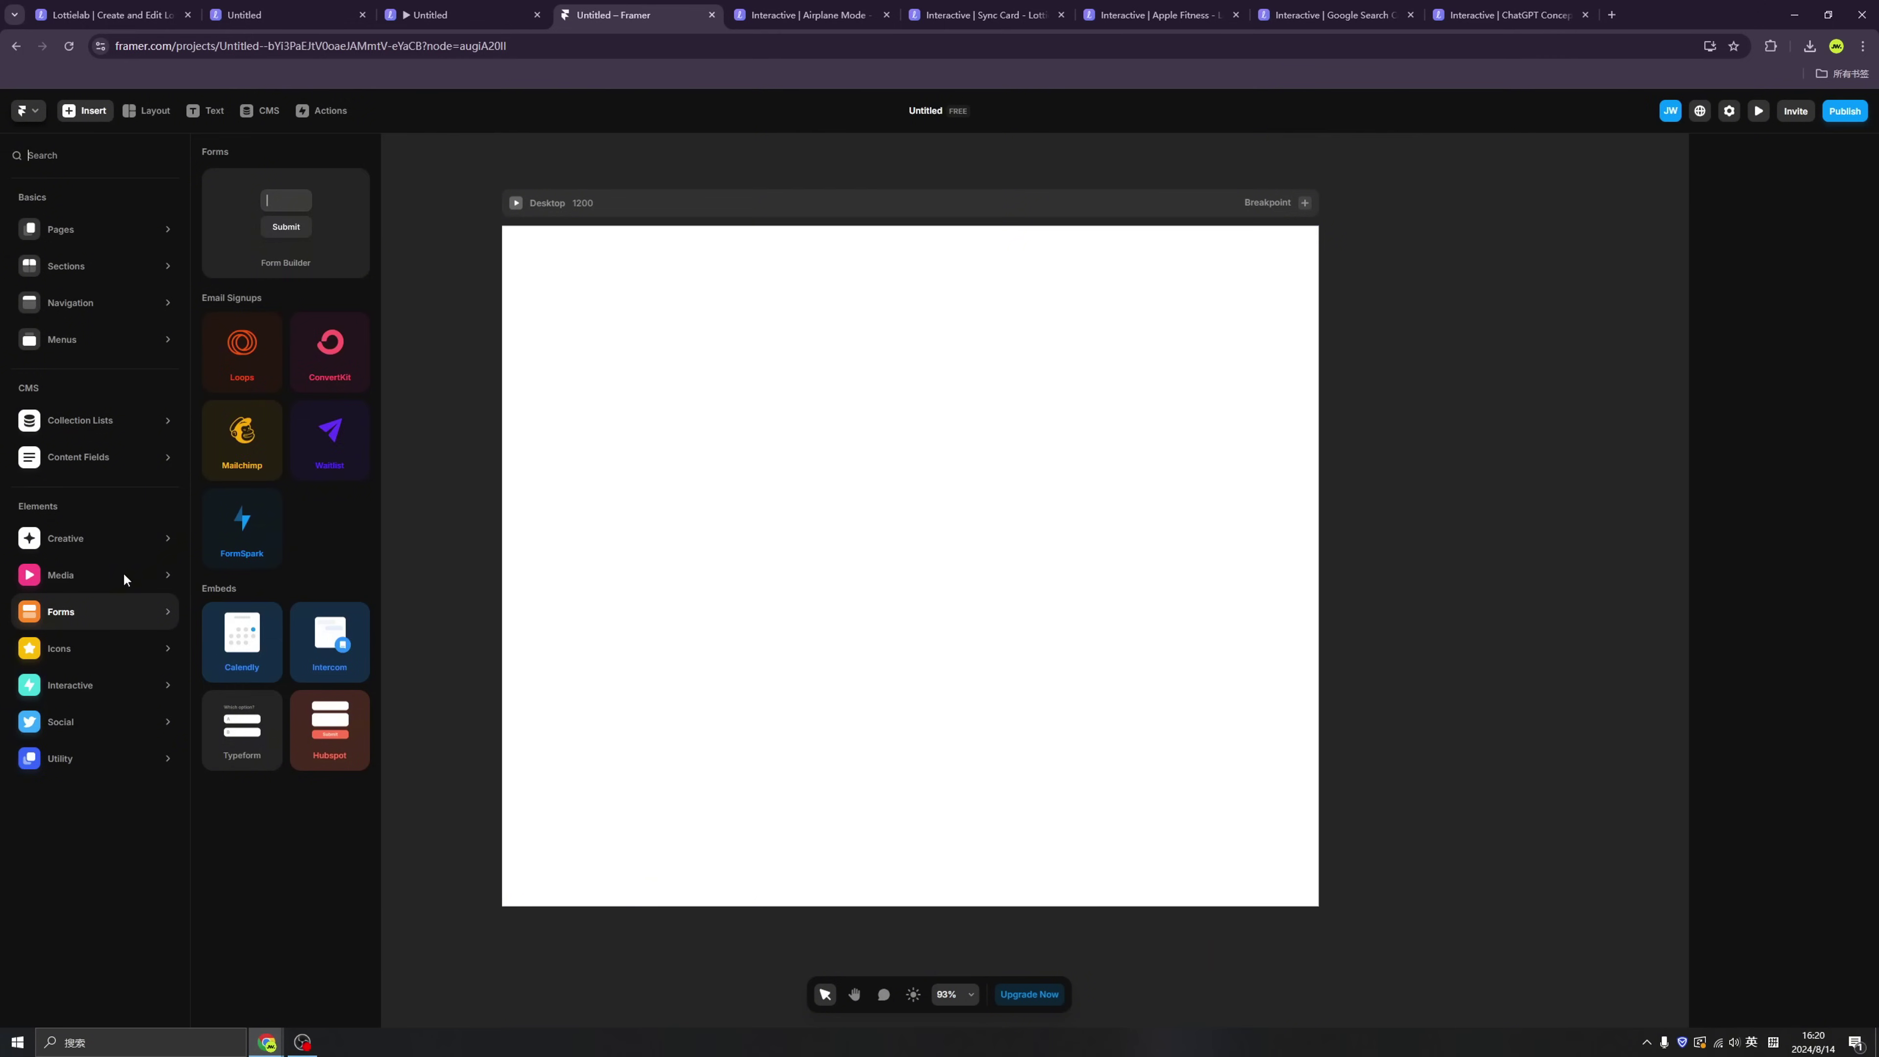
left_click(123, 568)
left_click_drag(330, 522, 860, 546)
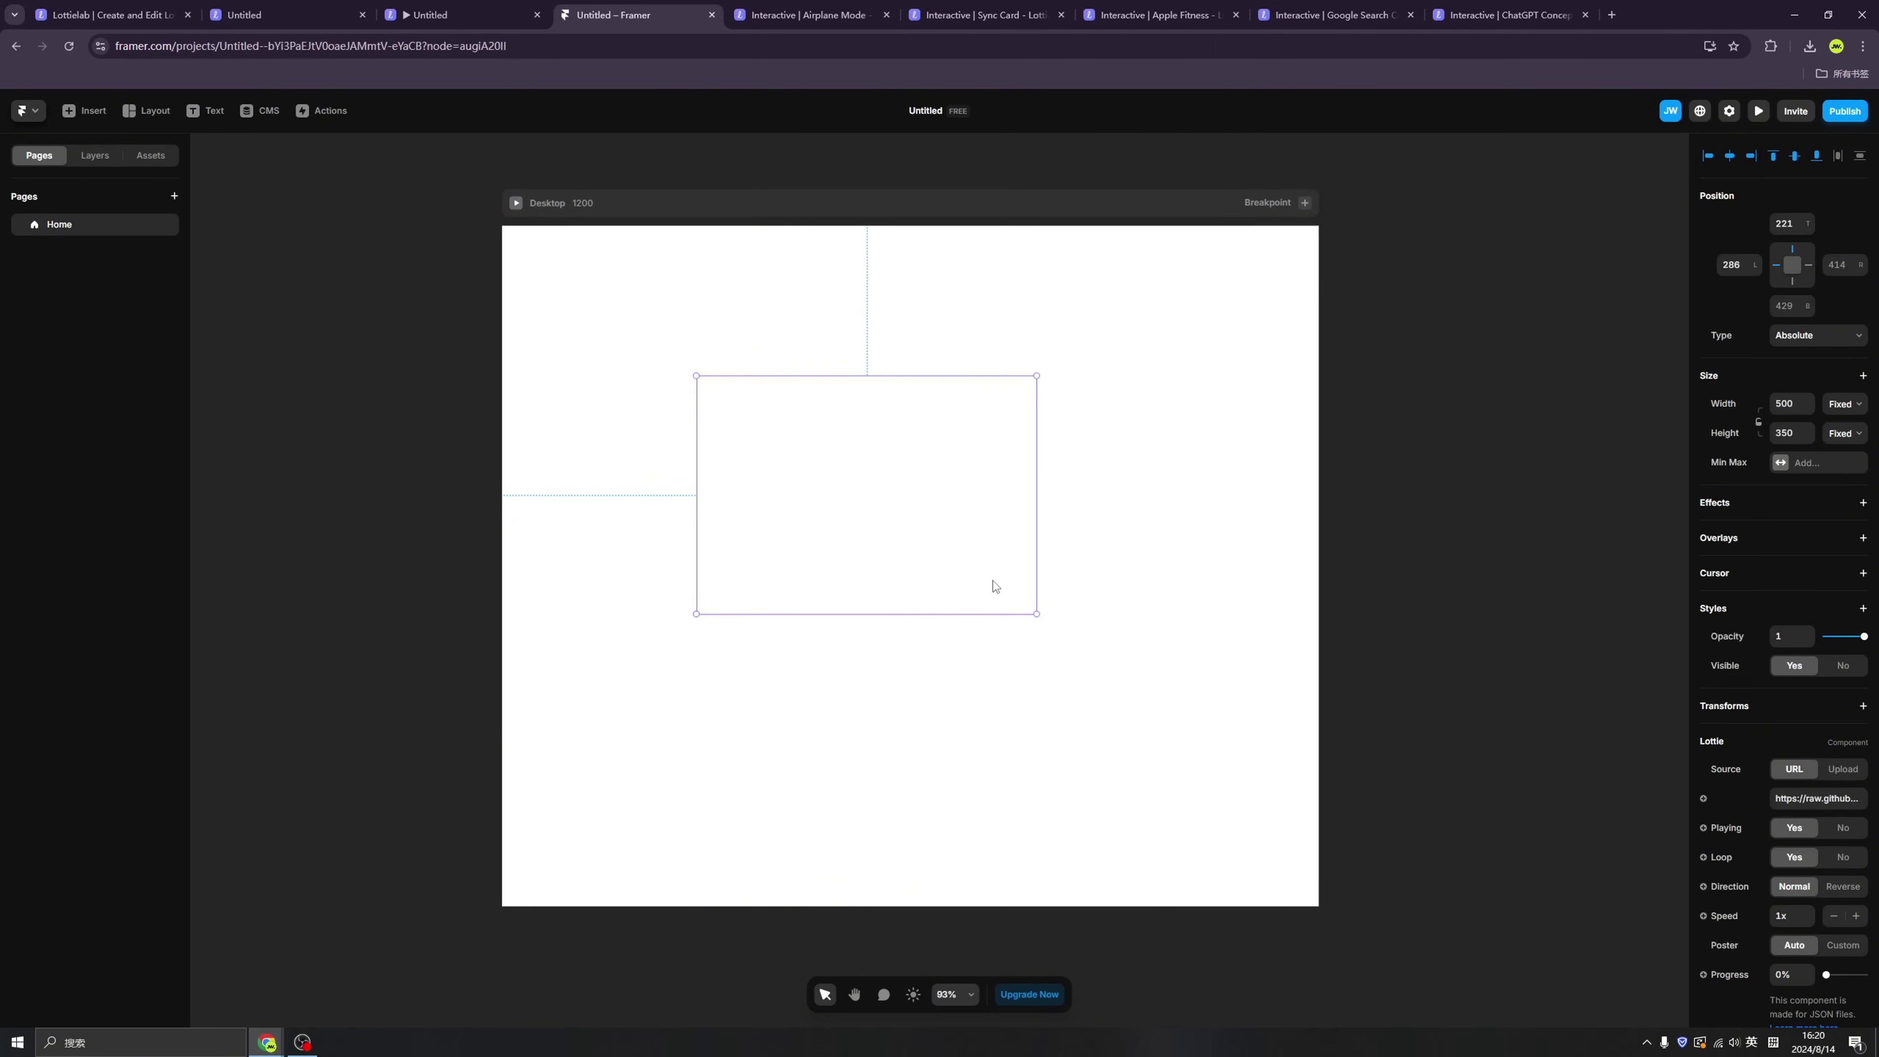
Step: Copy the animation's JSON URL from Lottielab and use it as the source URL of Framer's Lottie component
key("ctrl+shift+Tab")
left_click(1167, 432)
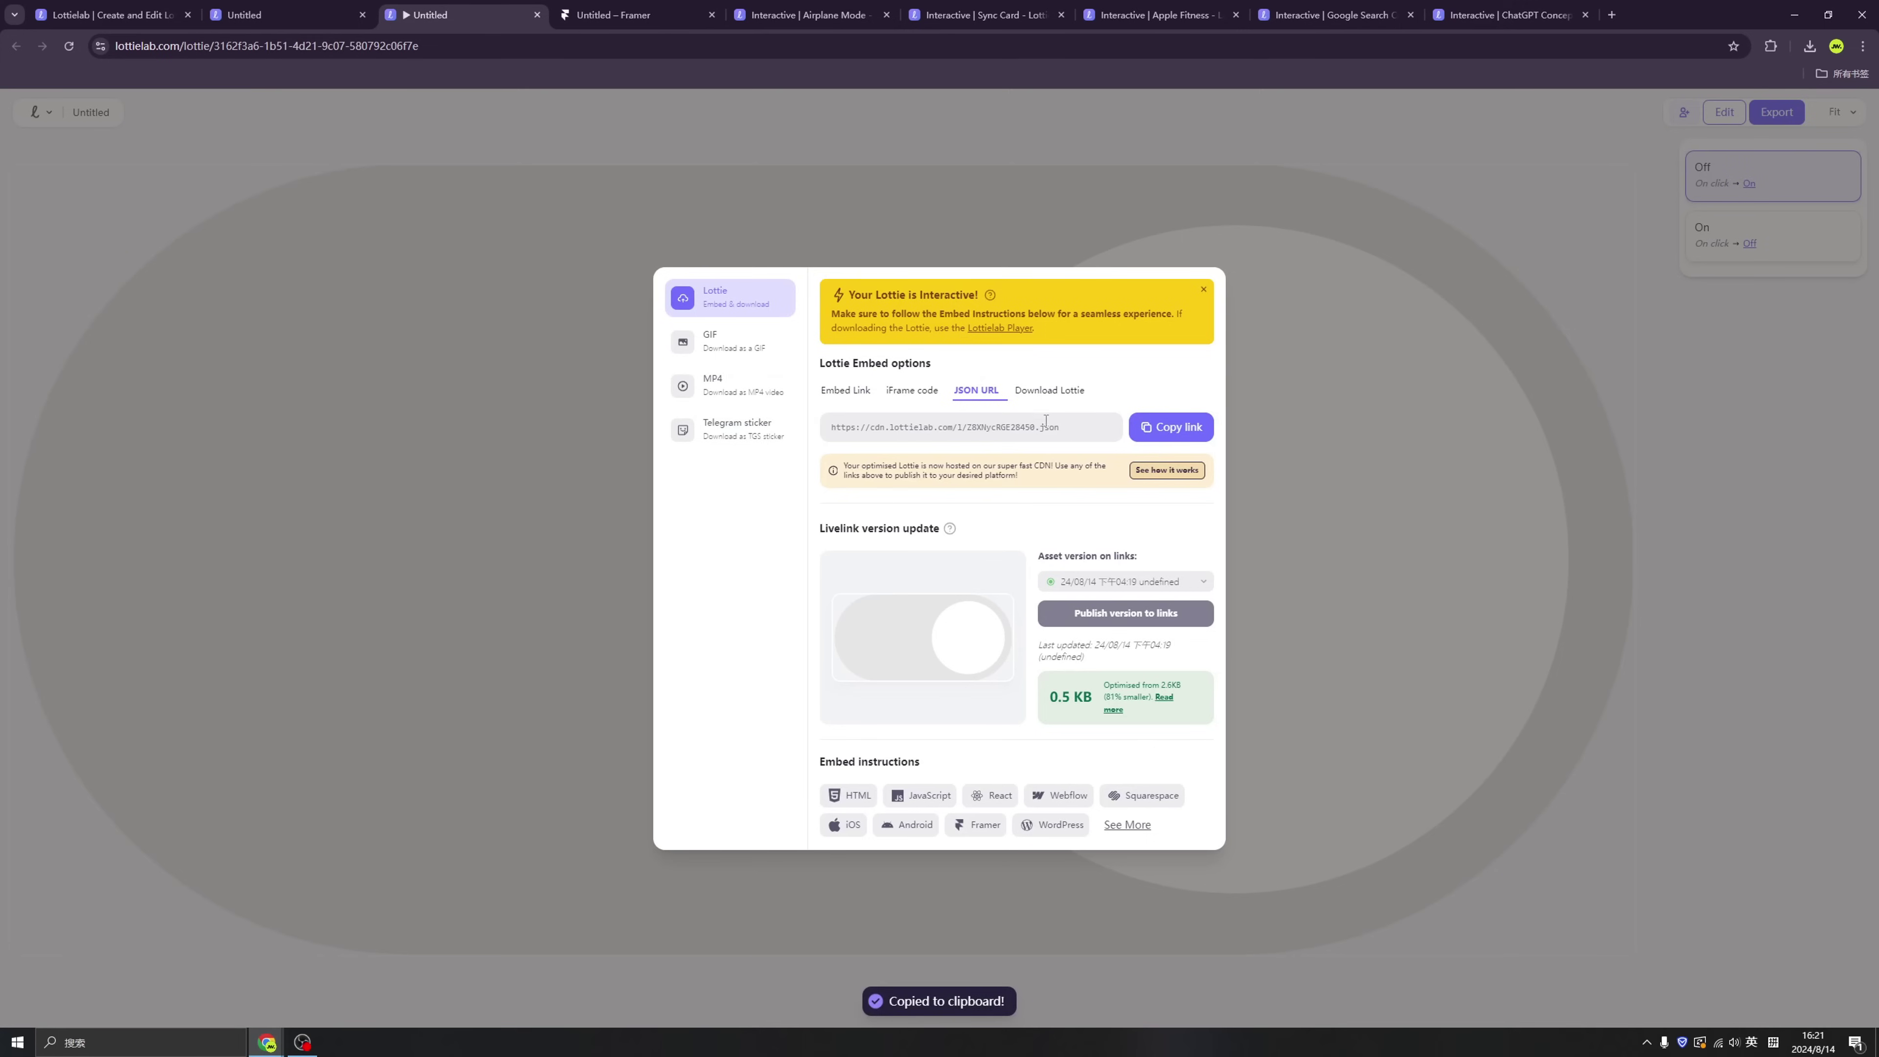
left_click(631, 13)
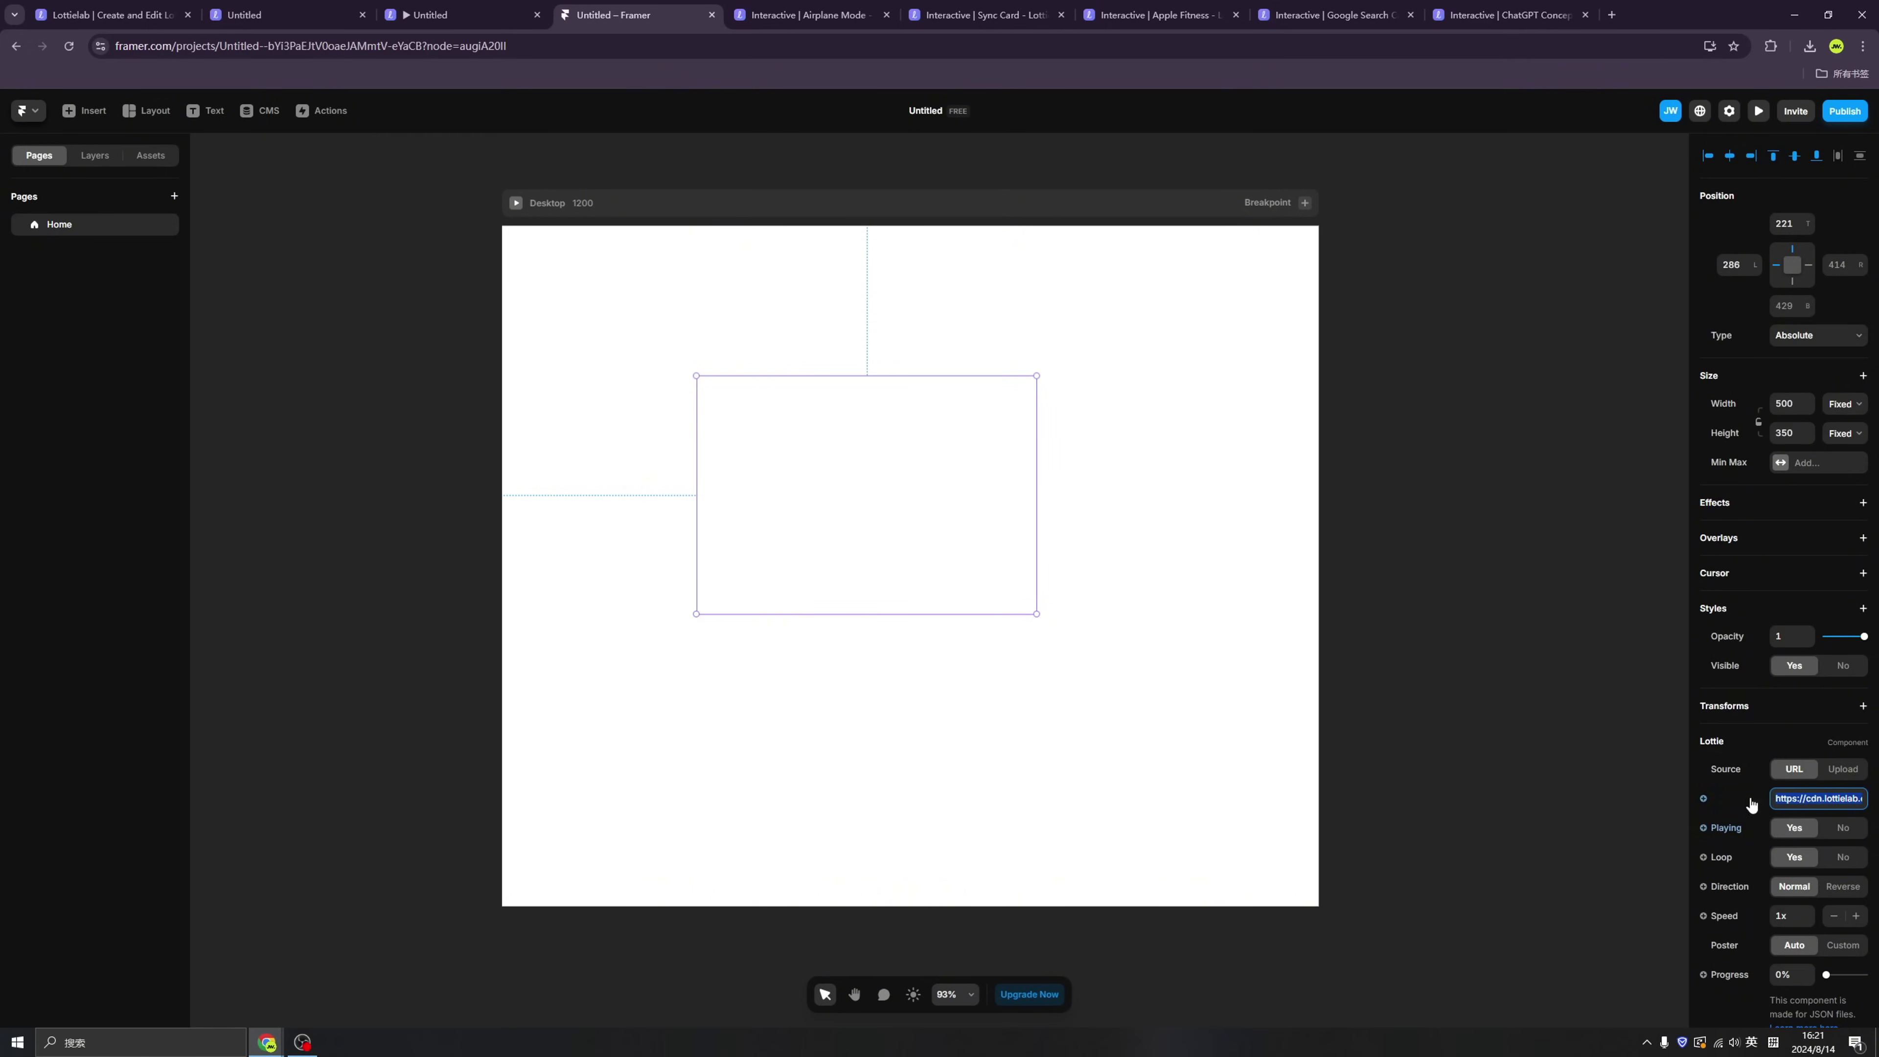
left_click(1799, 805)
key("ctrl+a")
key("ctrl+v")
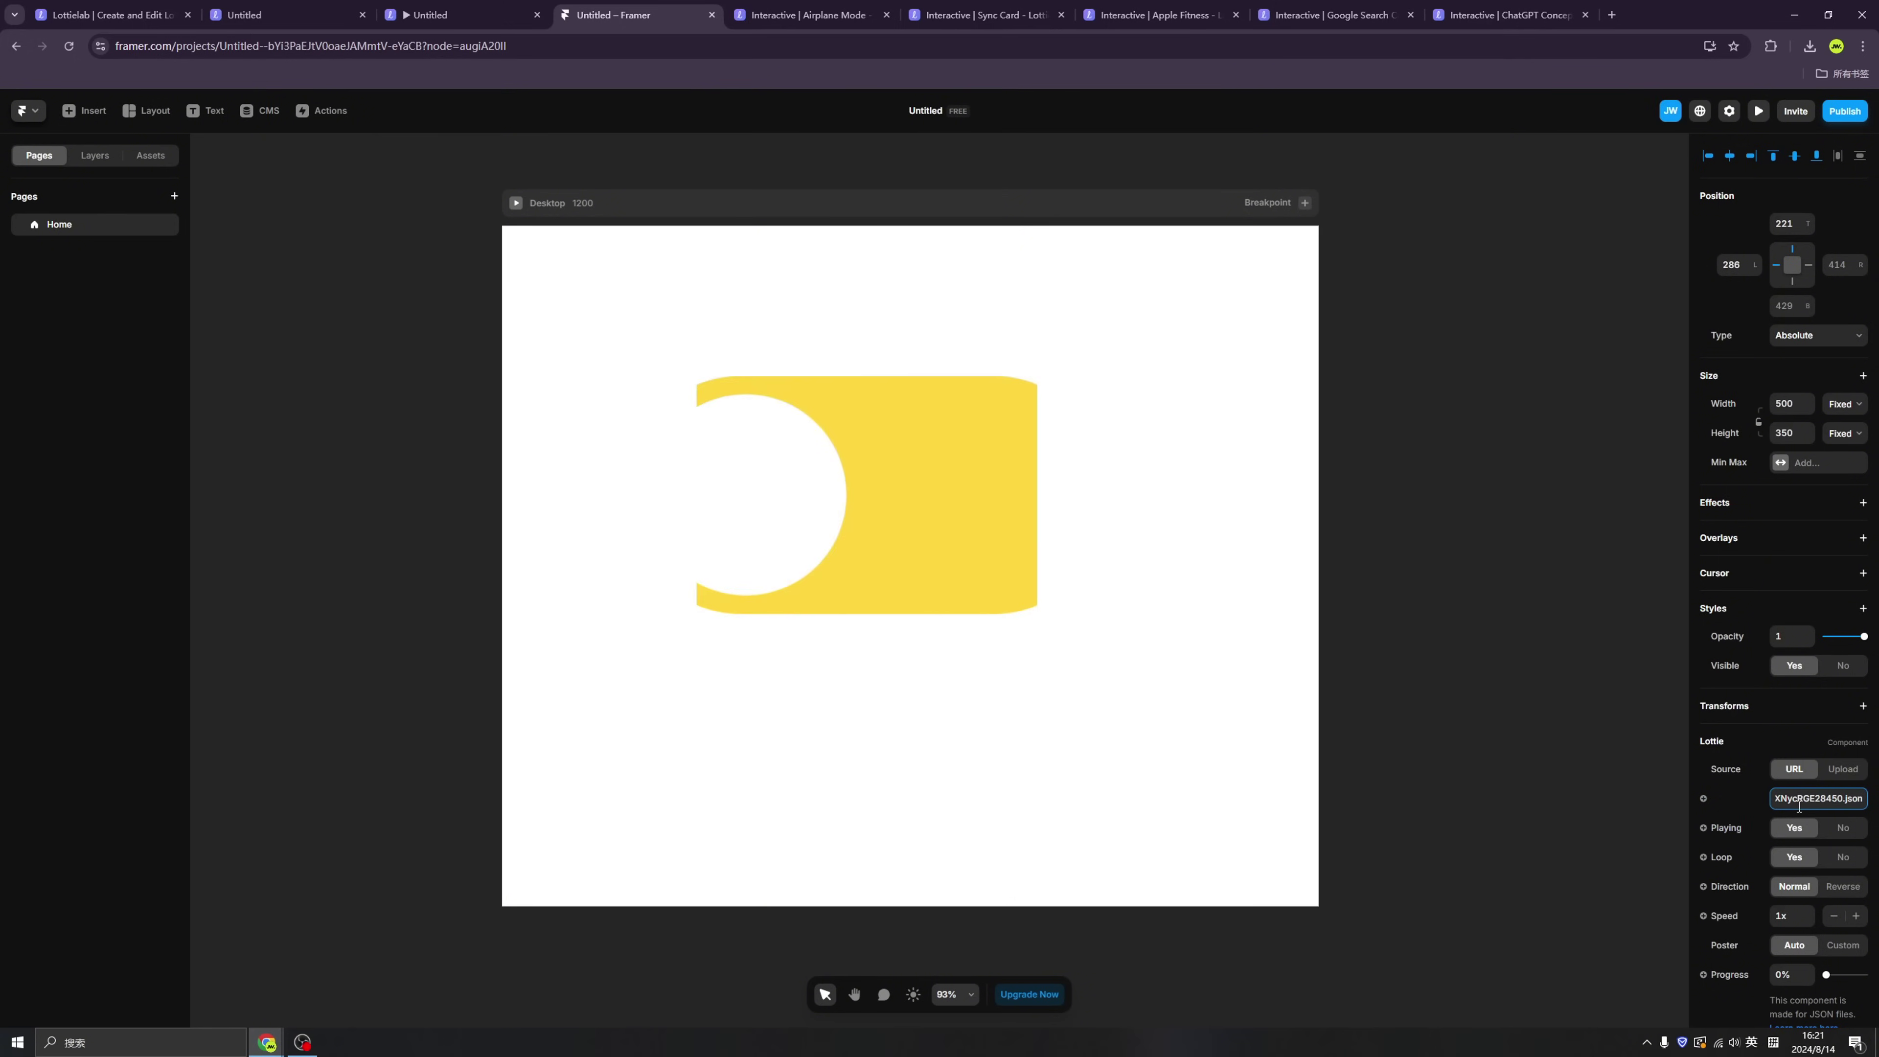
key("Return")
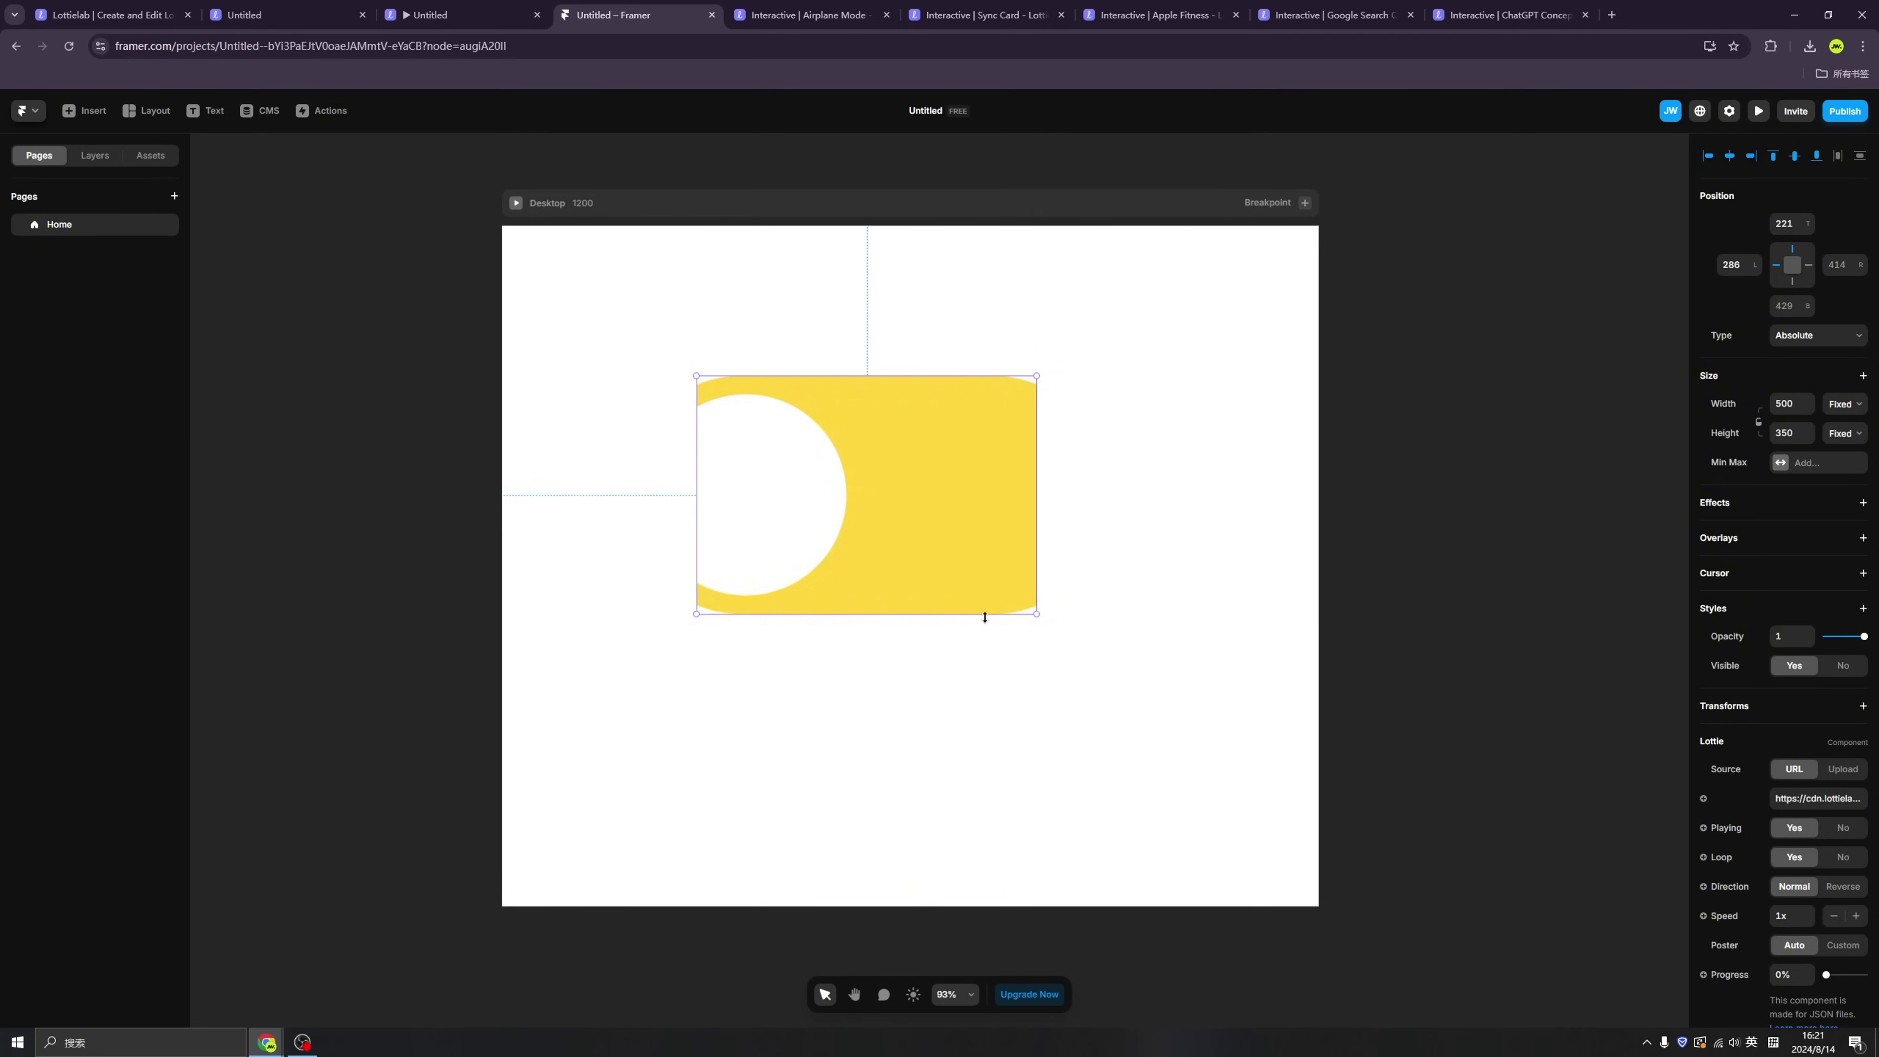
Step: Reduce the height of the Lottie component's frame to about 223
left_click_drag(985, 617, 973, 528)
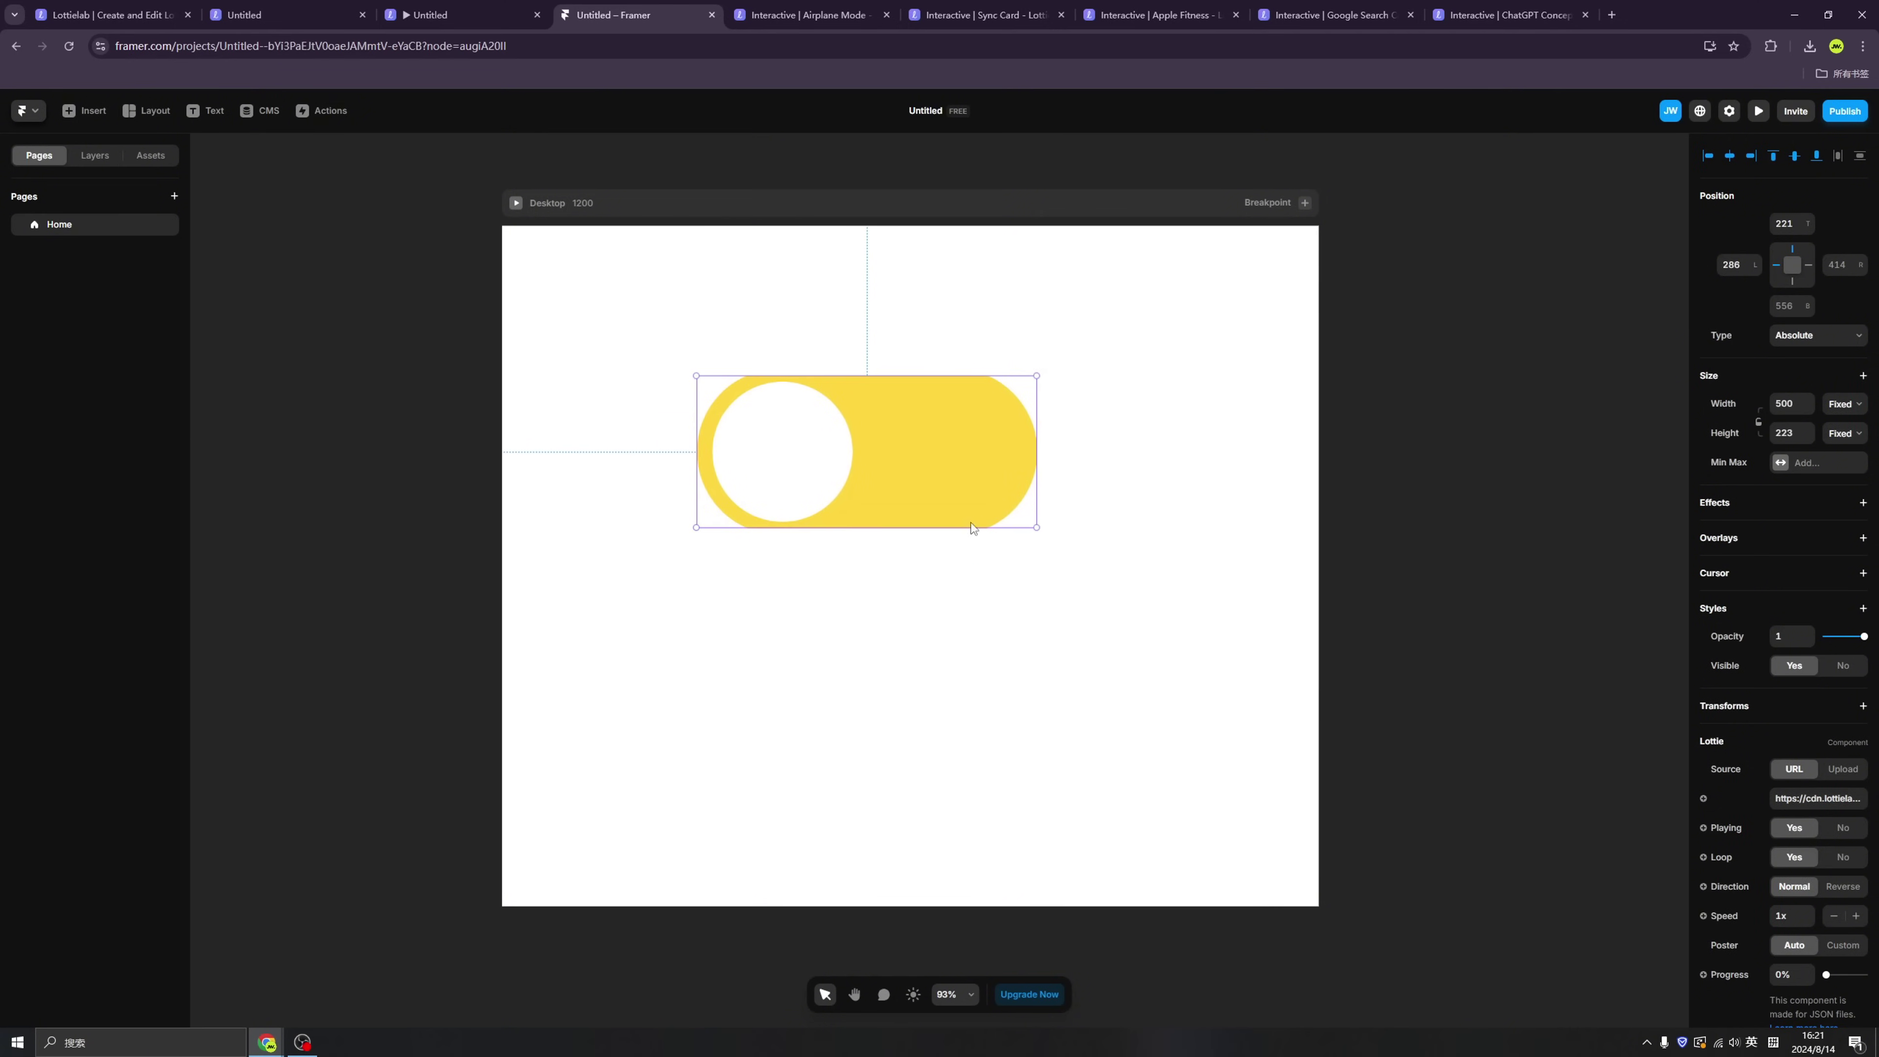
Step: Look up the toggle's file size in Lottielab and set Framer's Lottie component to 410 wide and 200 high
left_click(448, 18)
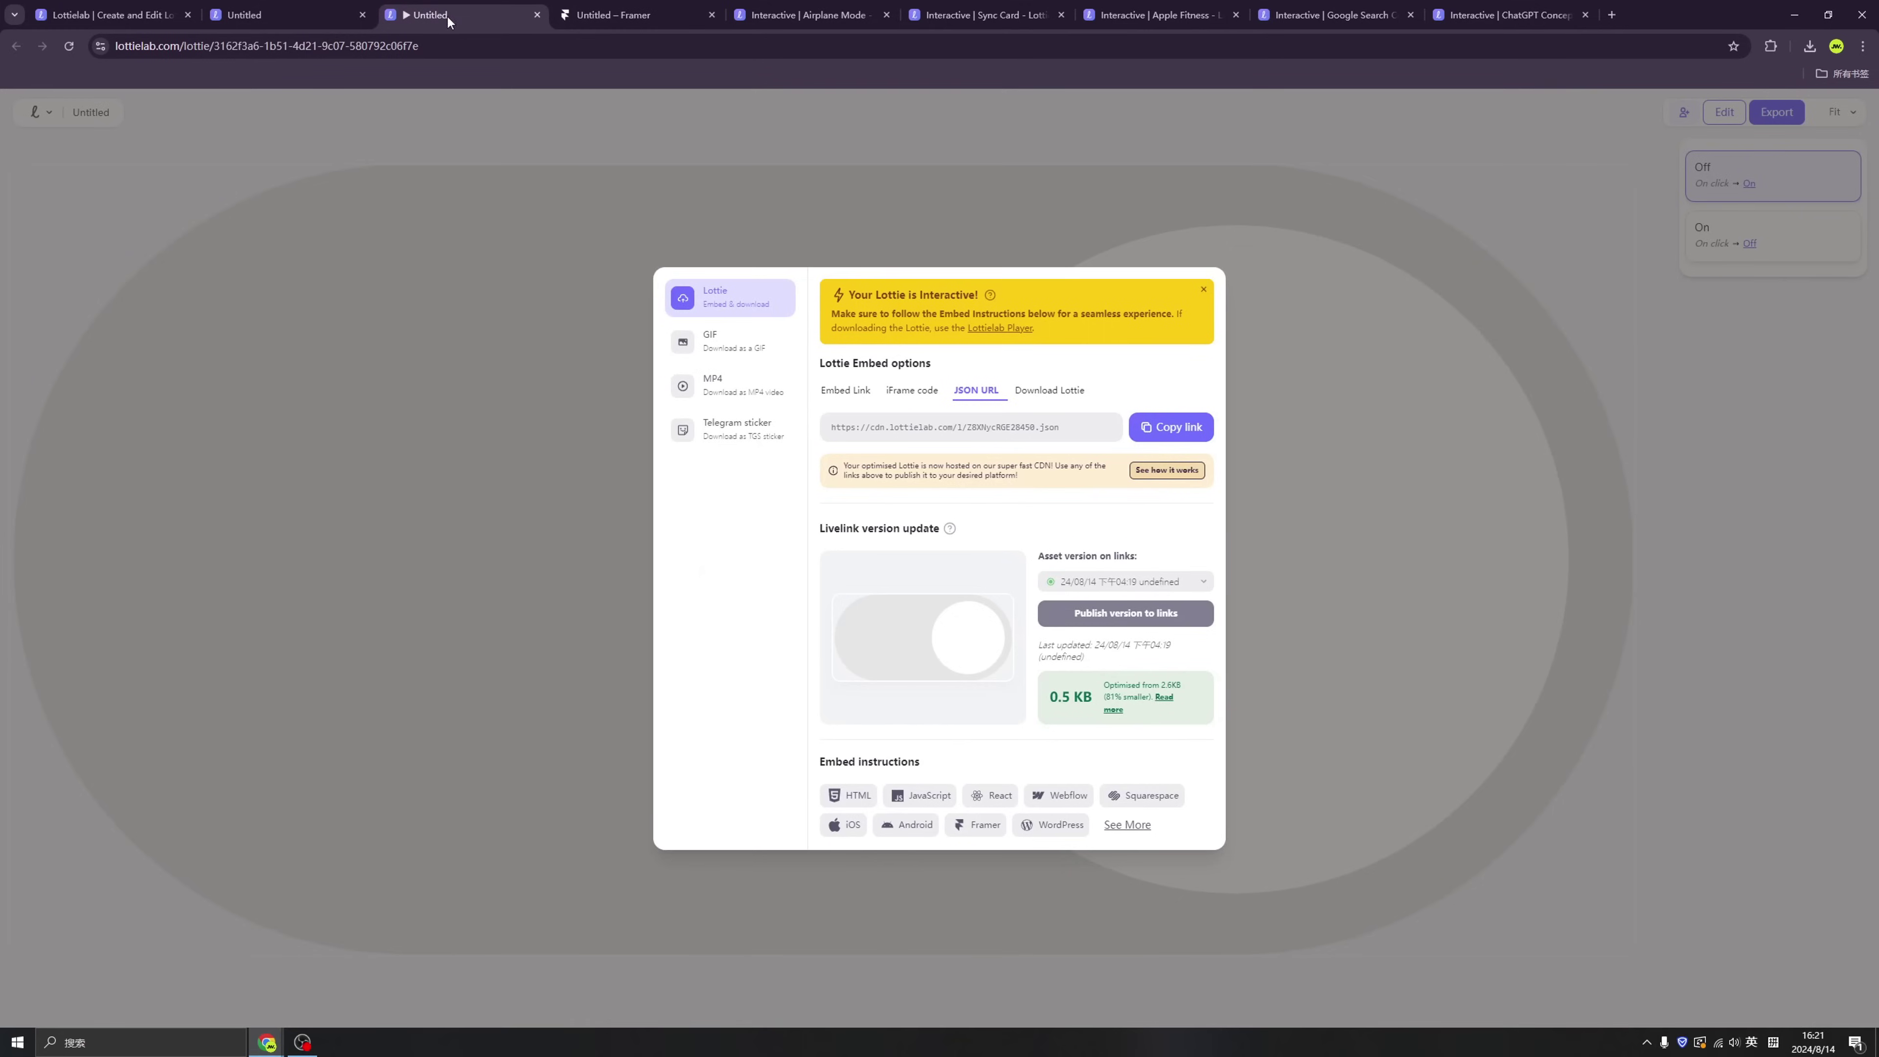
left_click(510, 263)
left_click(293, 14)
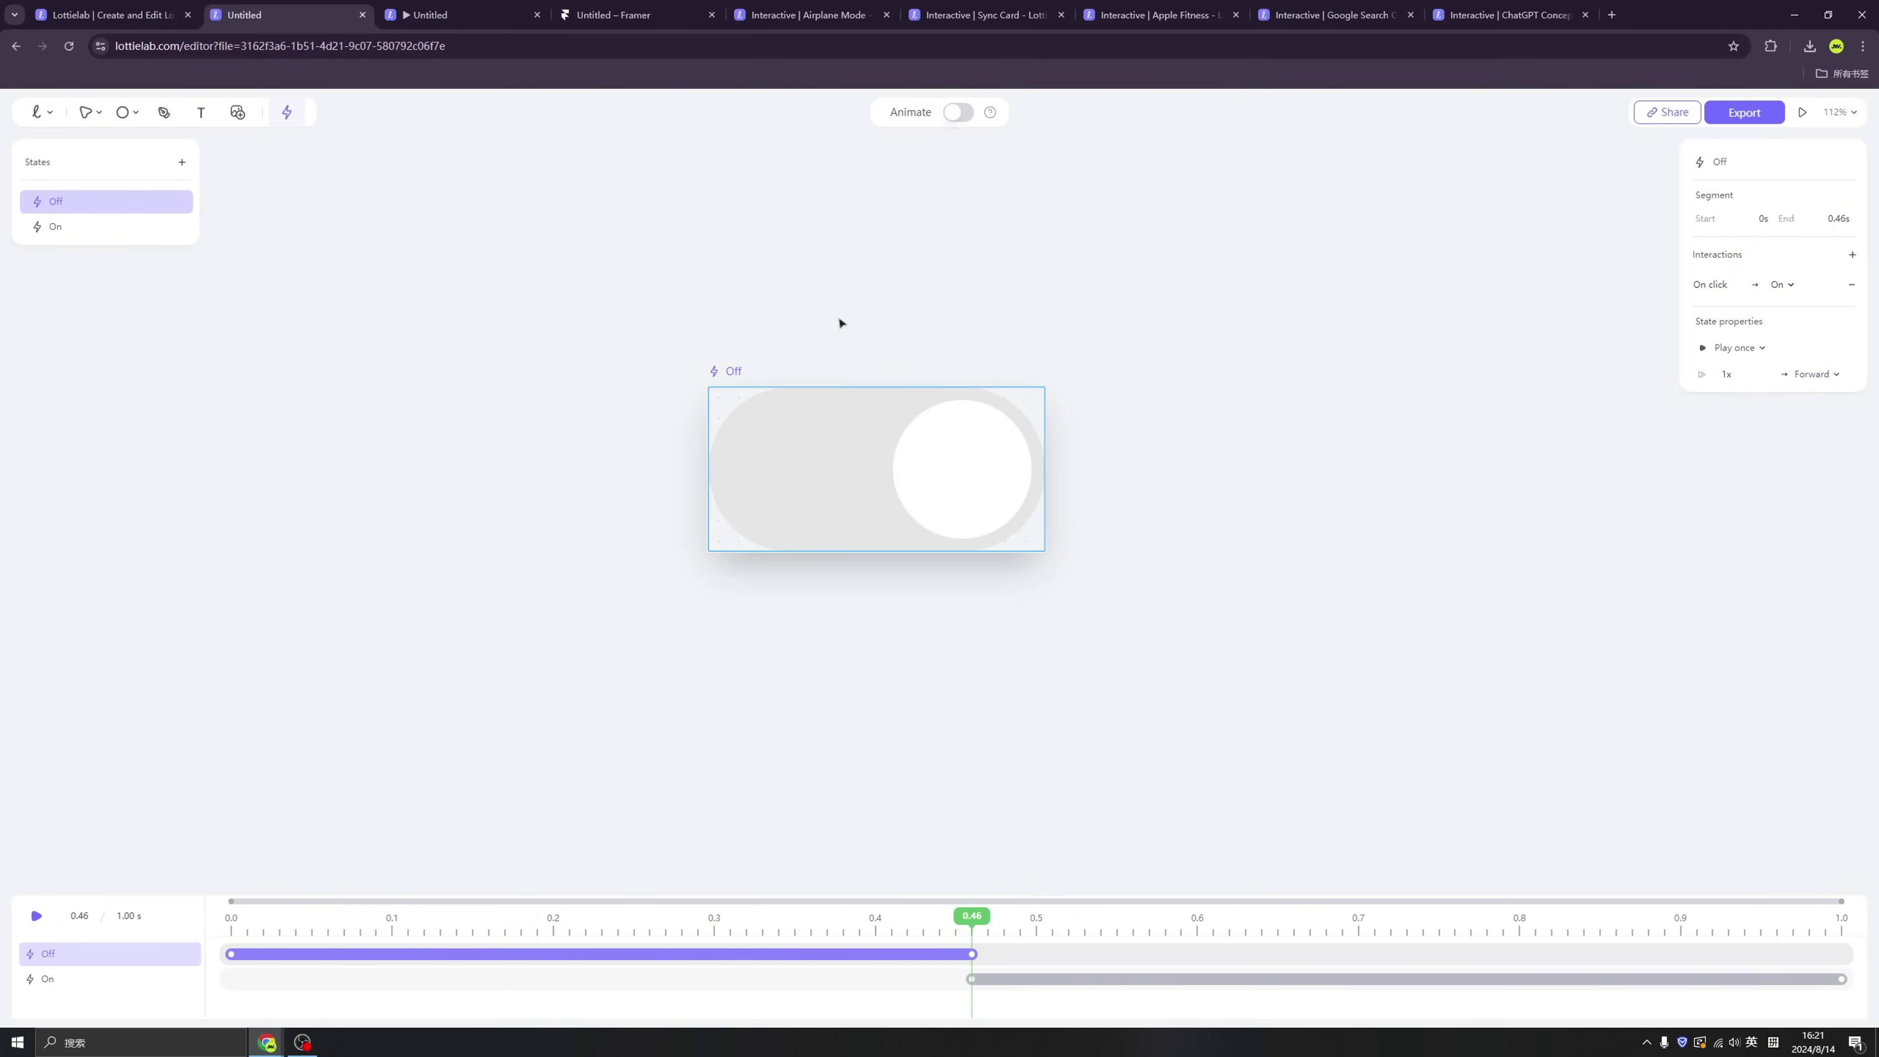
left_click(287, 112)
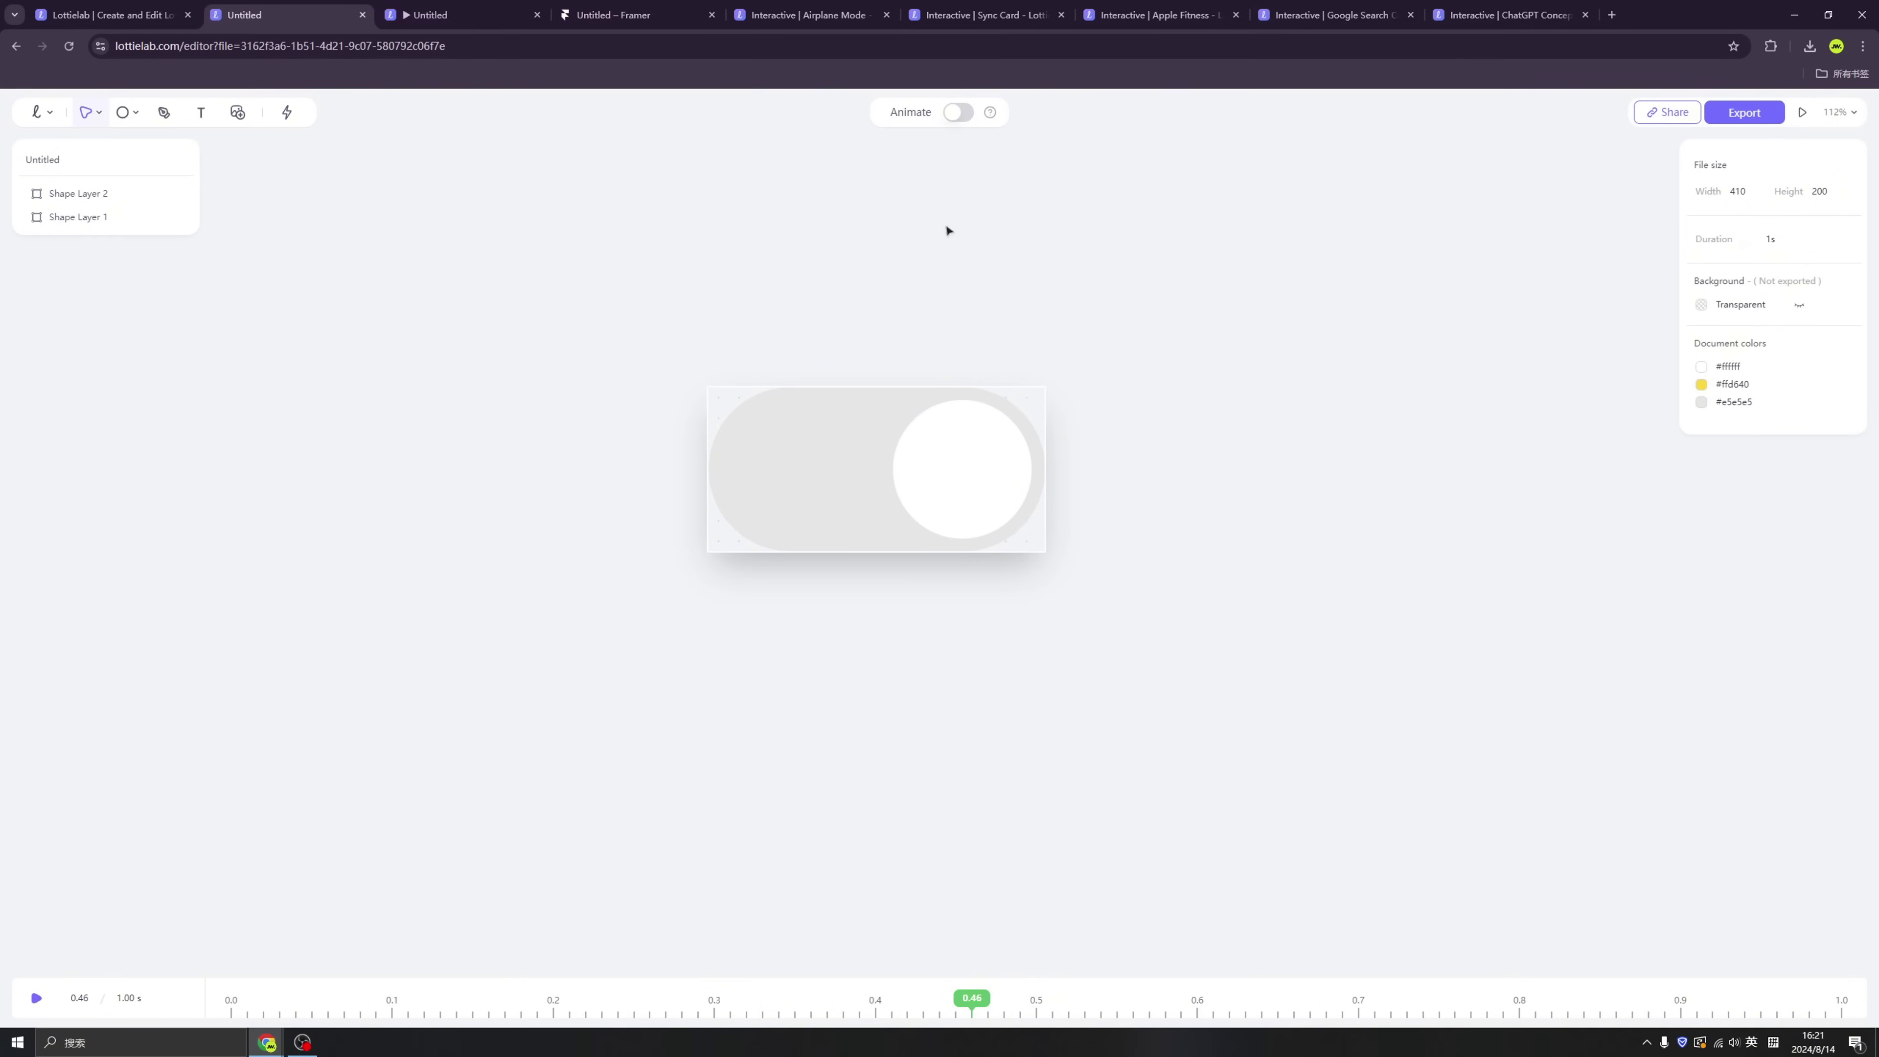
left_click(629, 15)
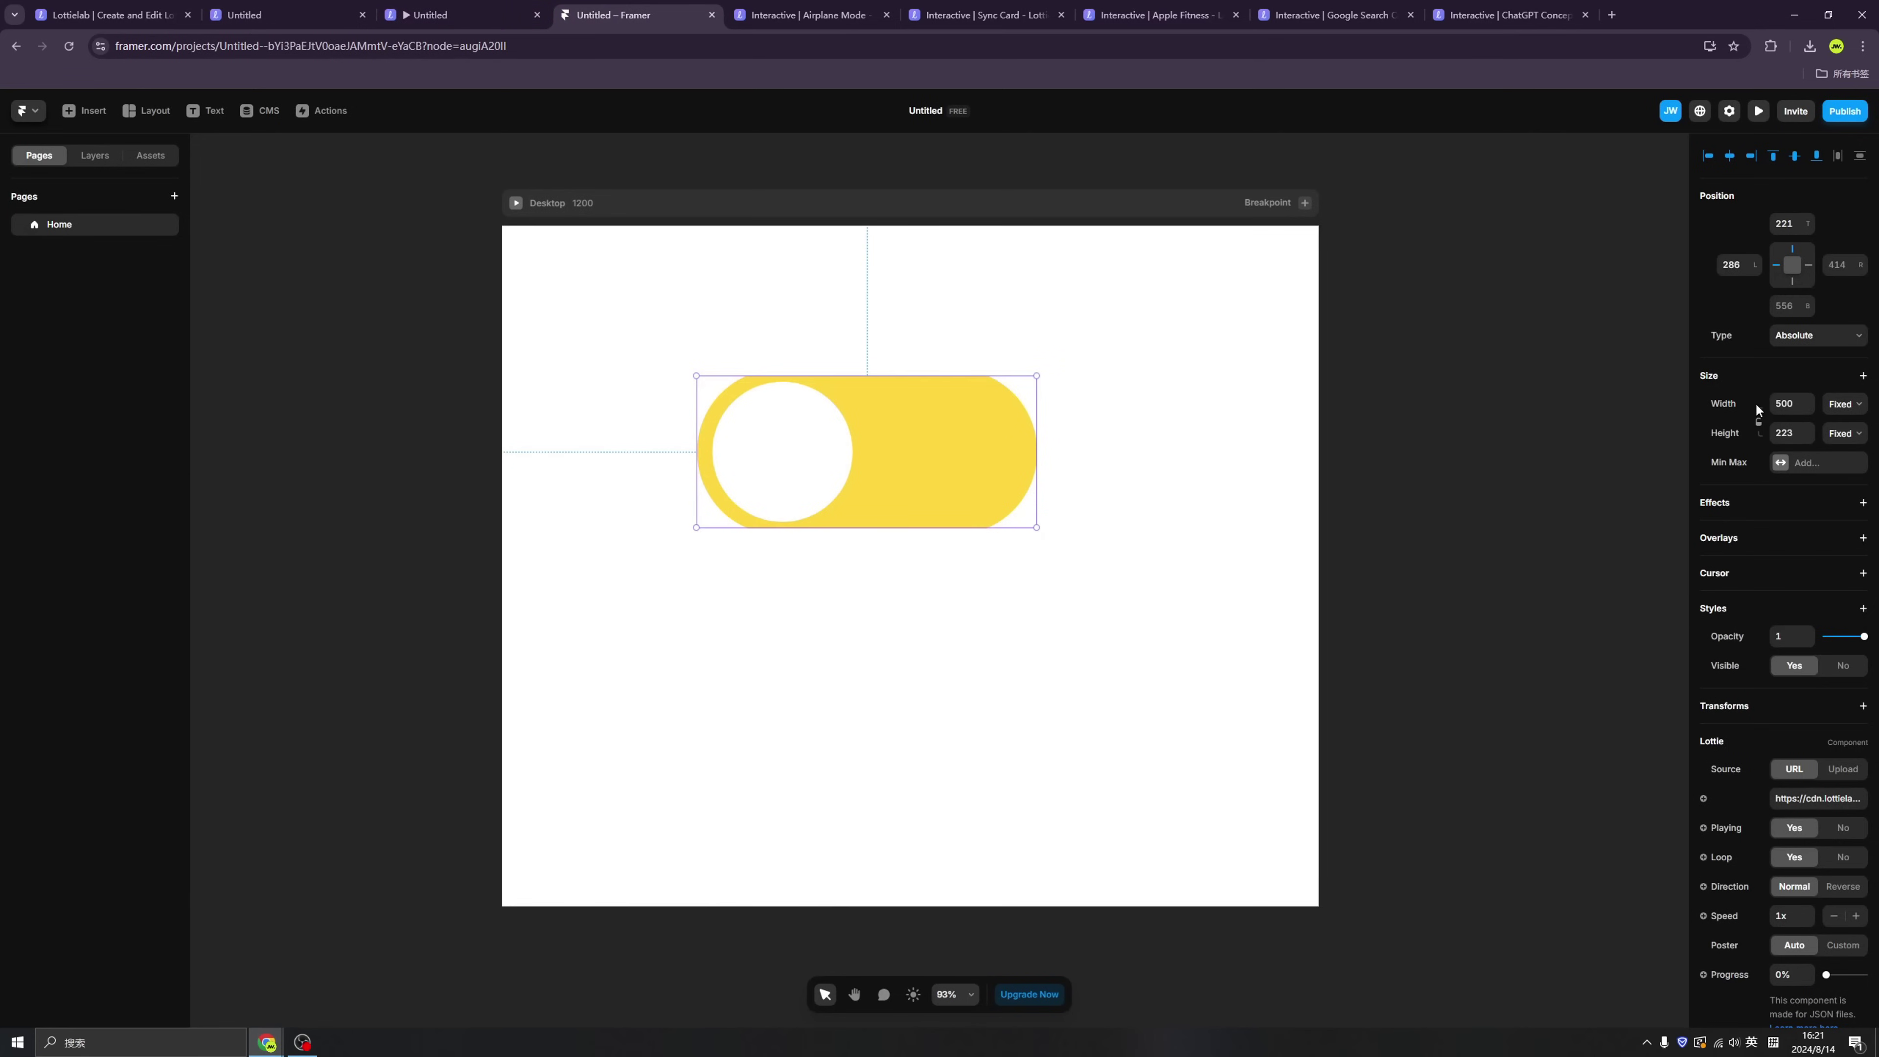
type("410")
key("Tab")
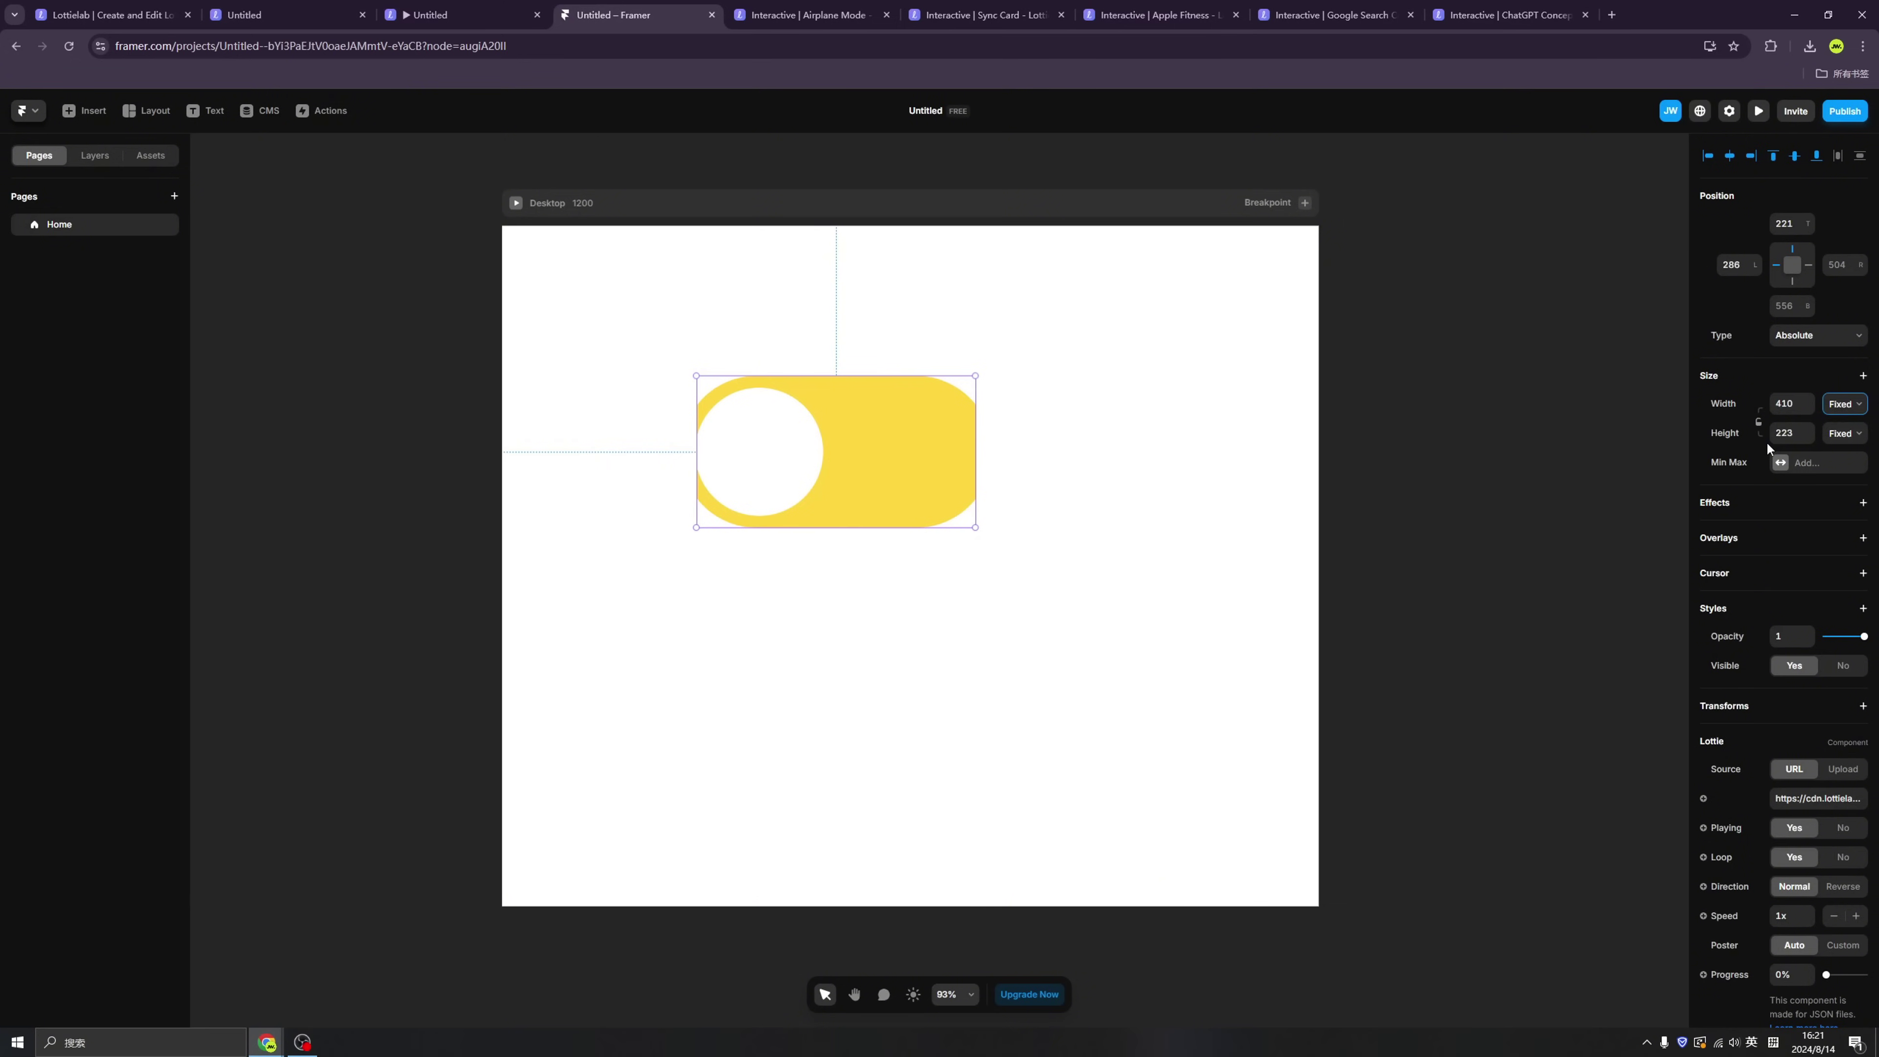
type("200")
Step: Lock the Lottie component's proportions and scale it down to about 108 by 53
left_click(1759, 421)
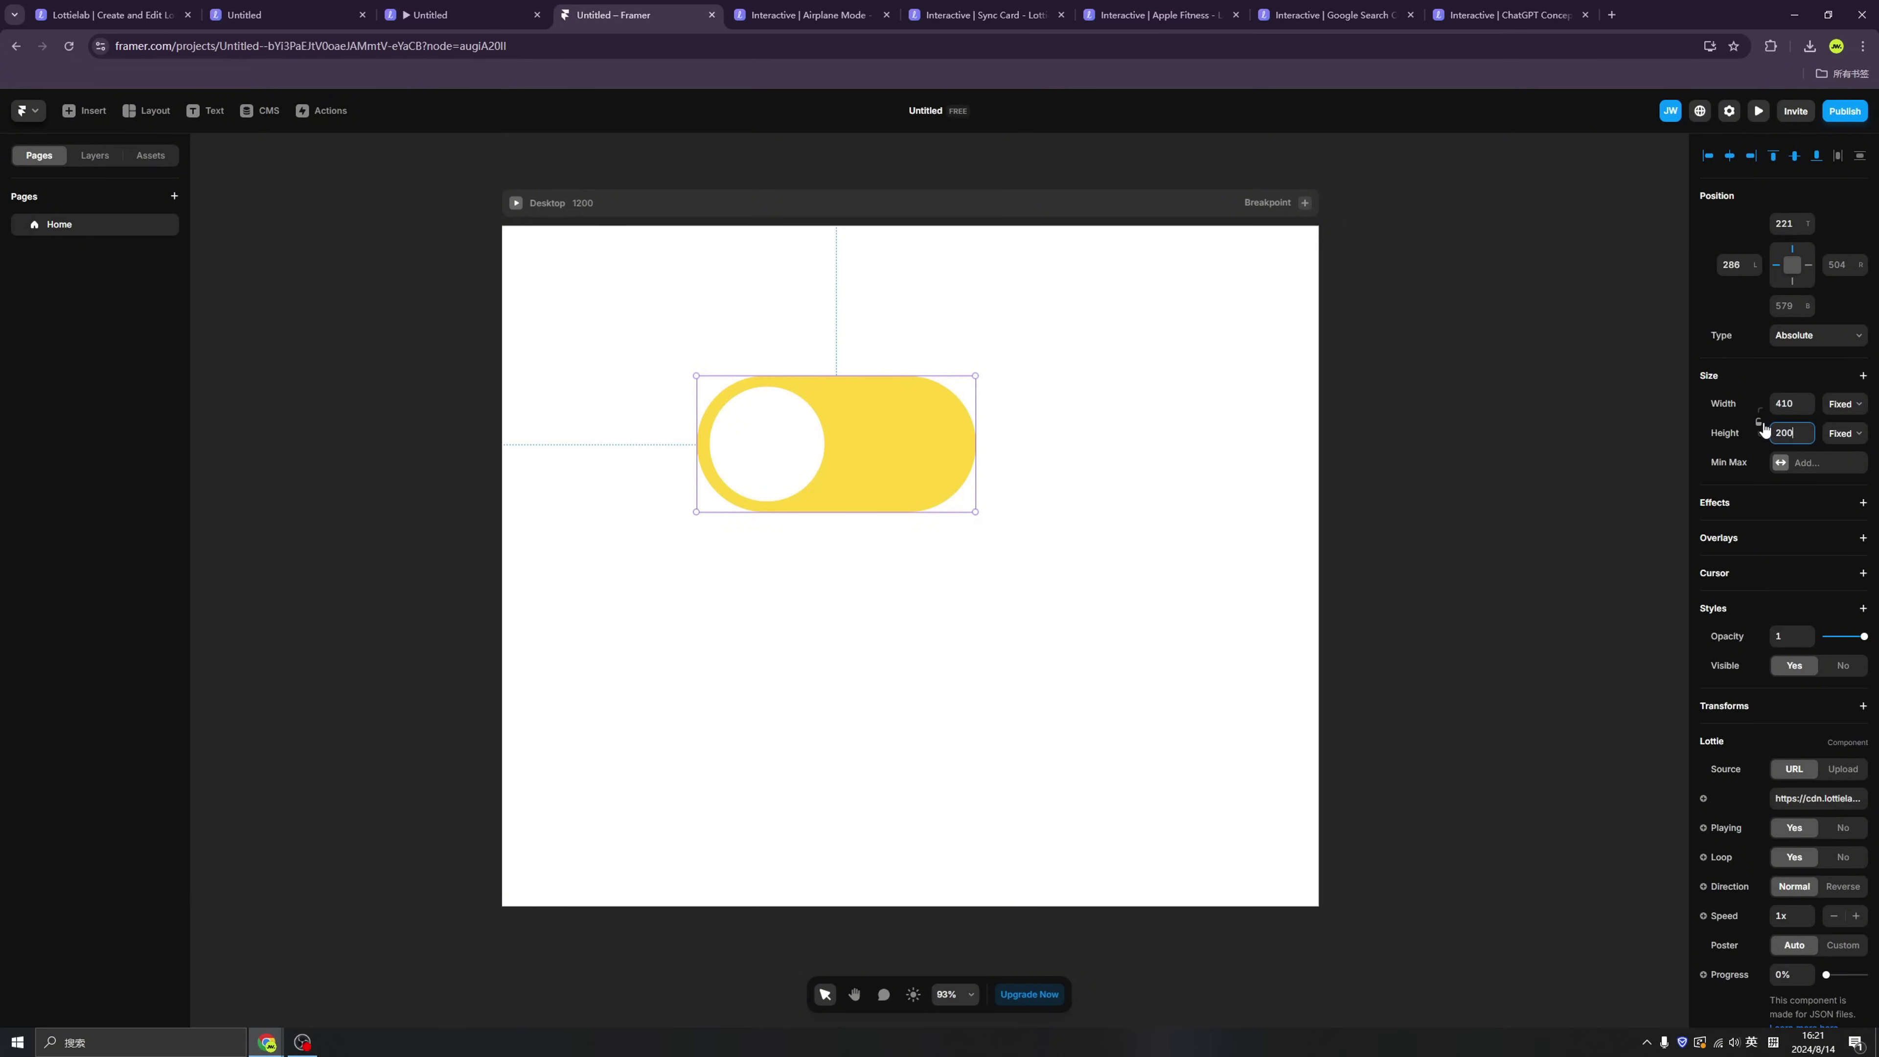
left_click_drag(977, 511, 912, 383)
left_click(995, 462)
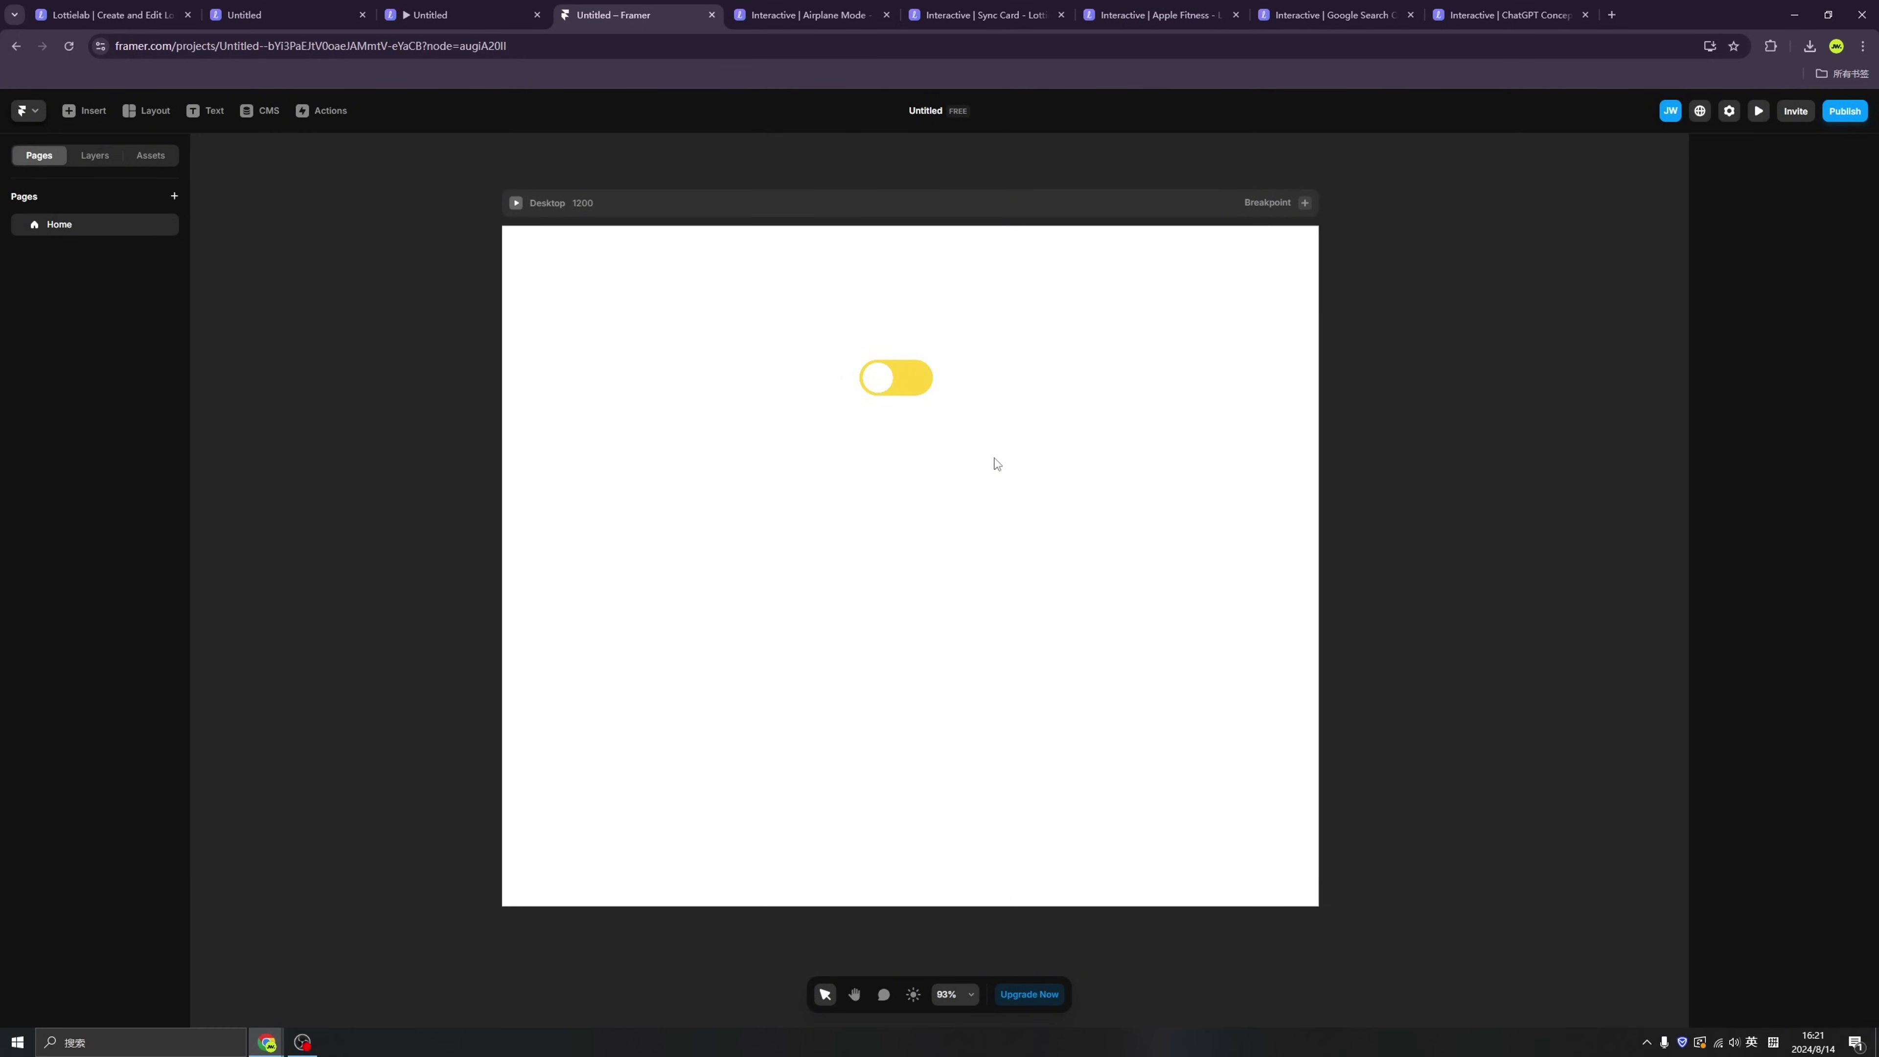
Step: Preview the Desktop page to check the toggle's behaviour, and examine the Lottie component's playback settings
left_click(516, 202)
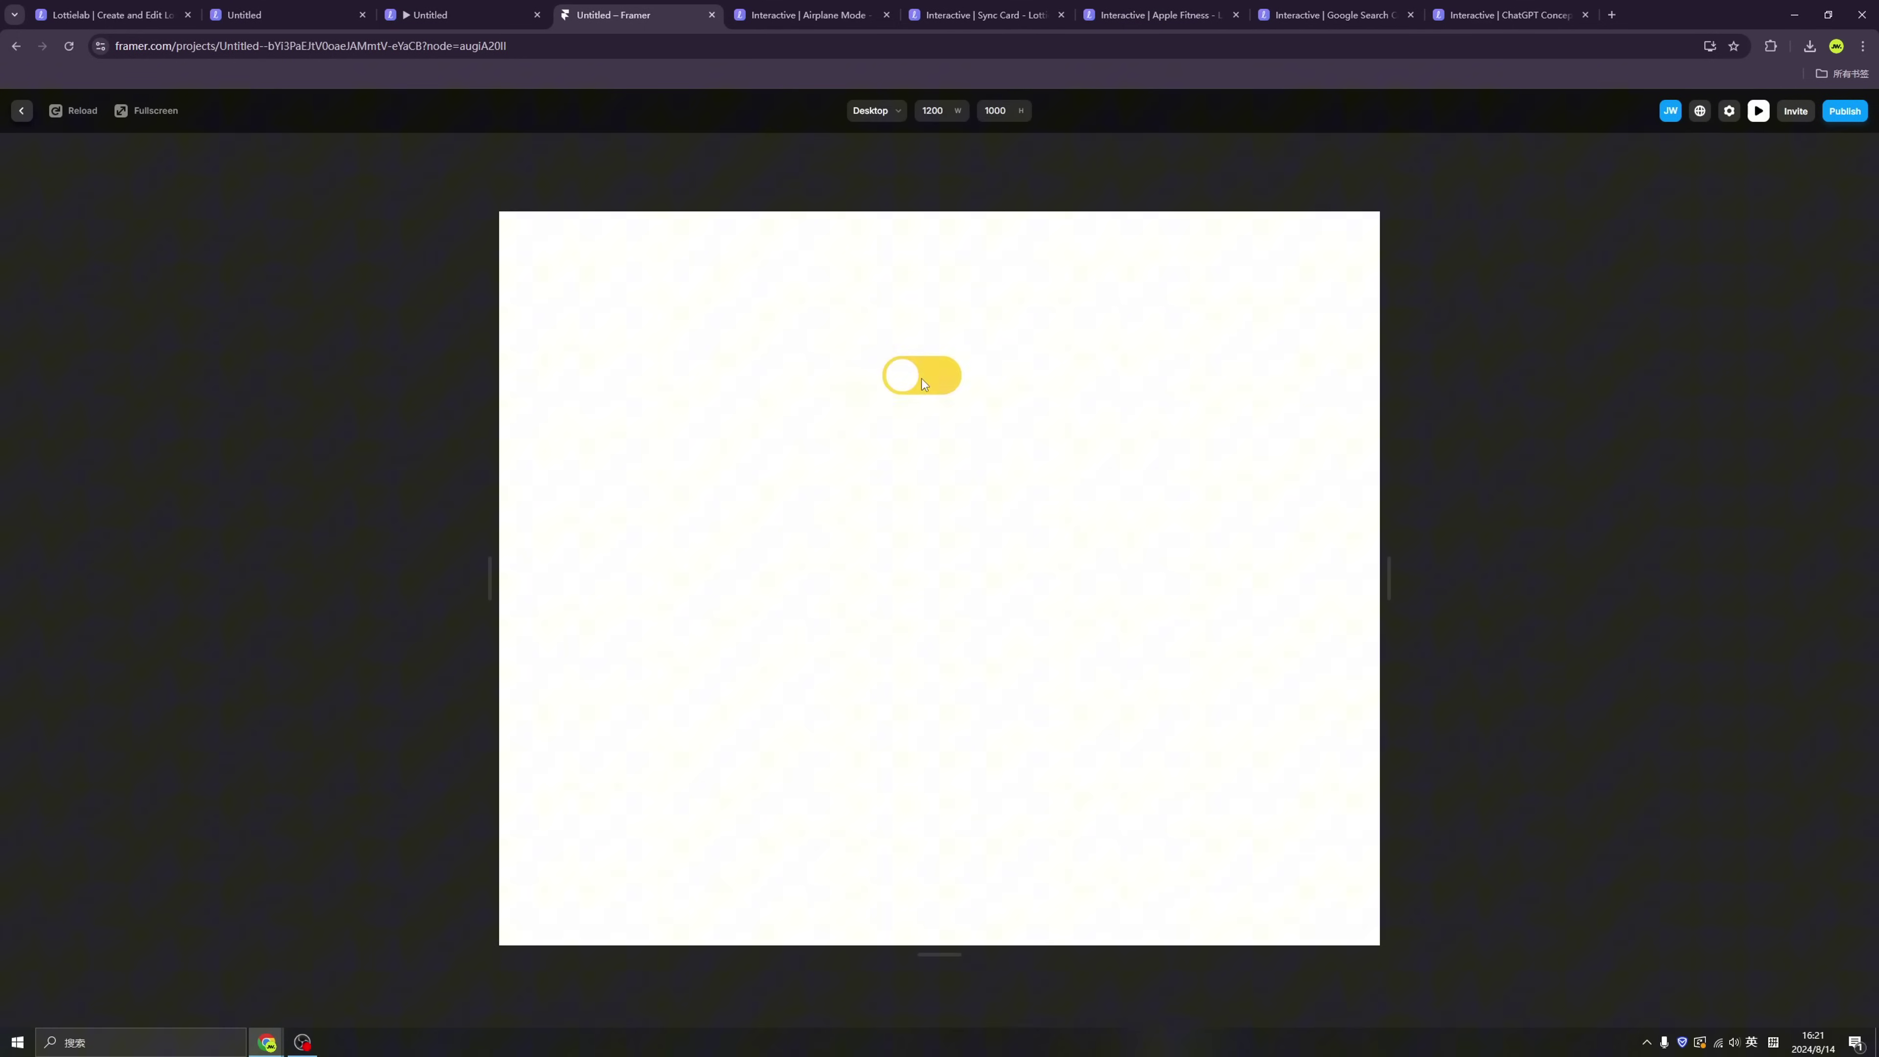
left_click(1759, 112)
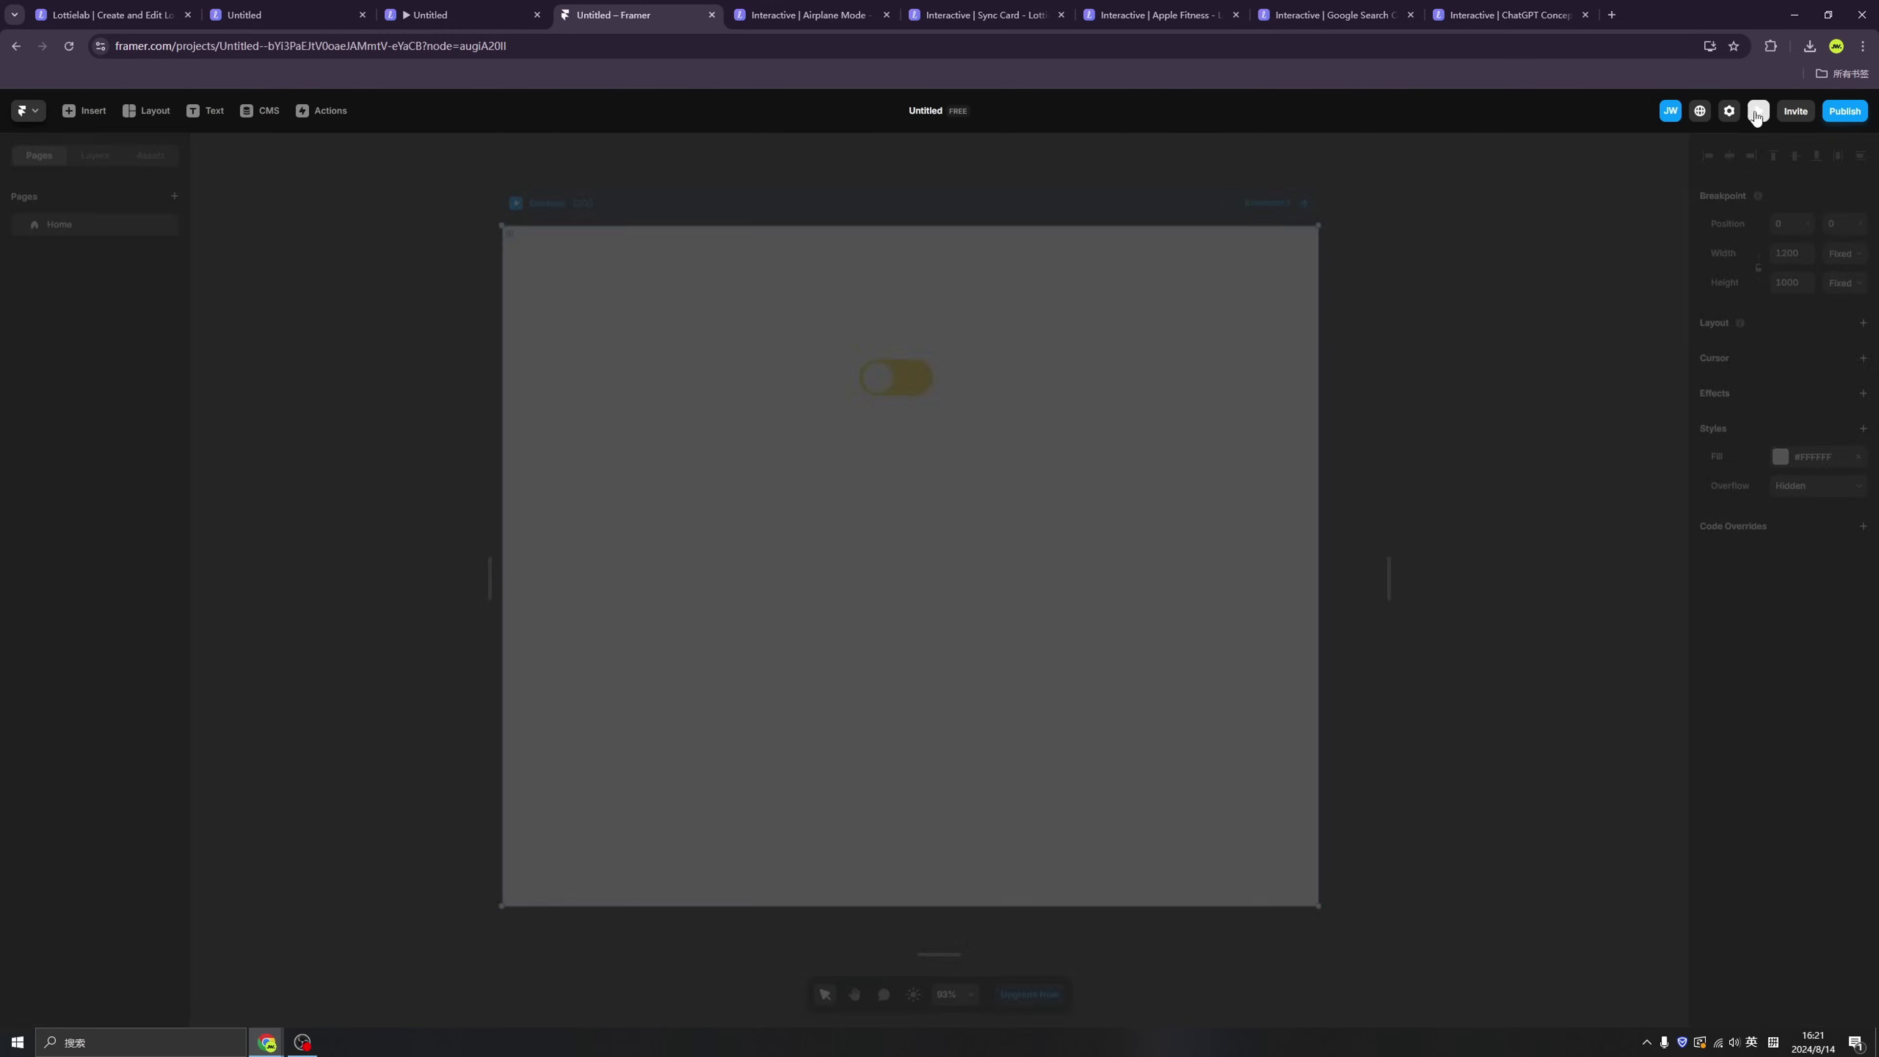
left_click(894, 390)
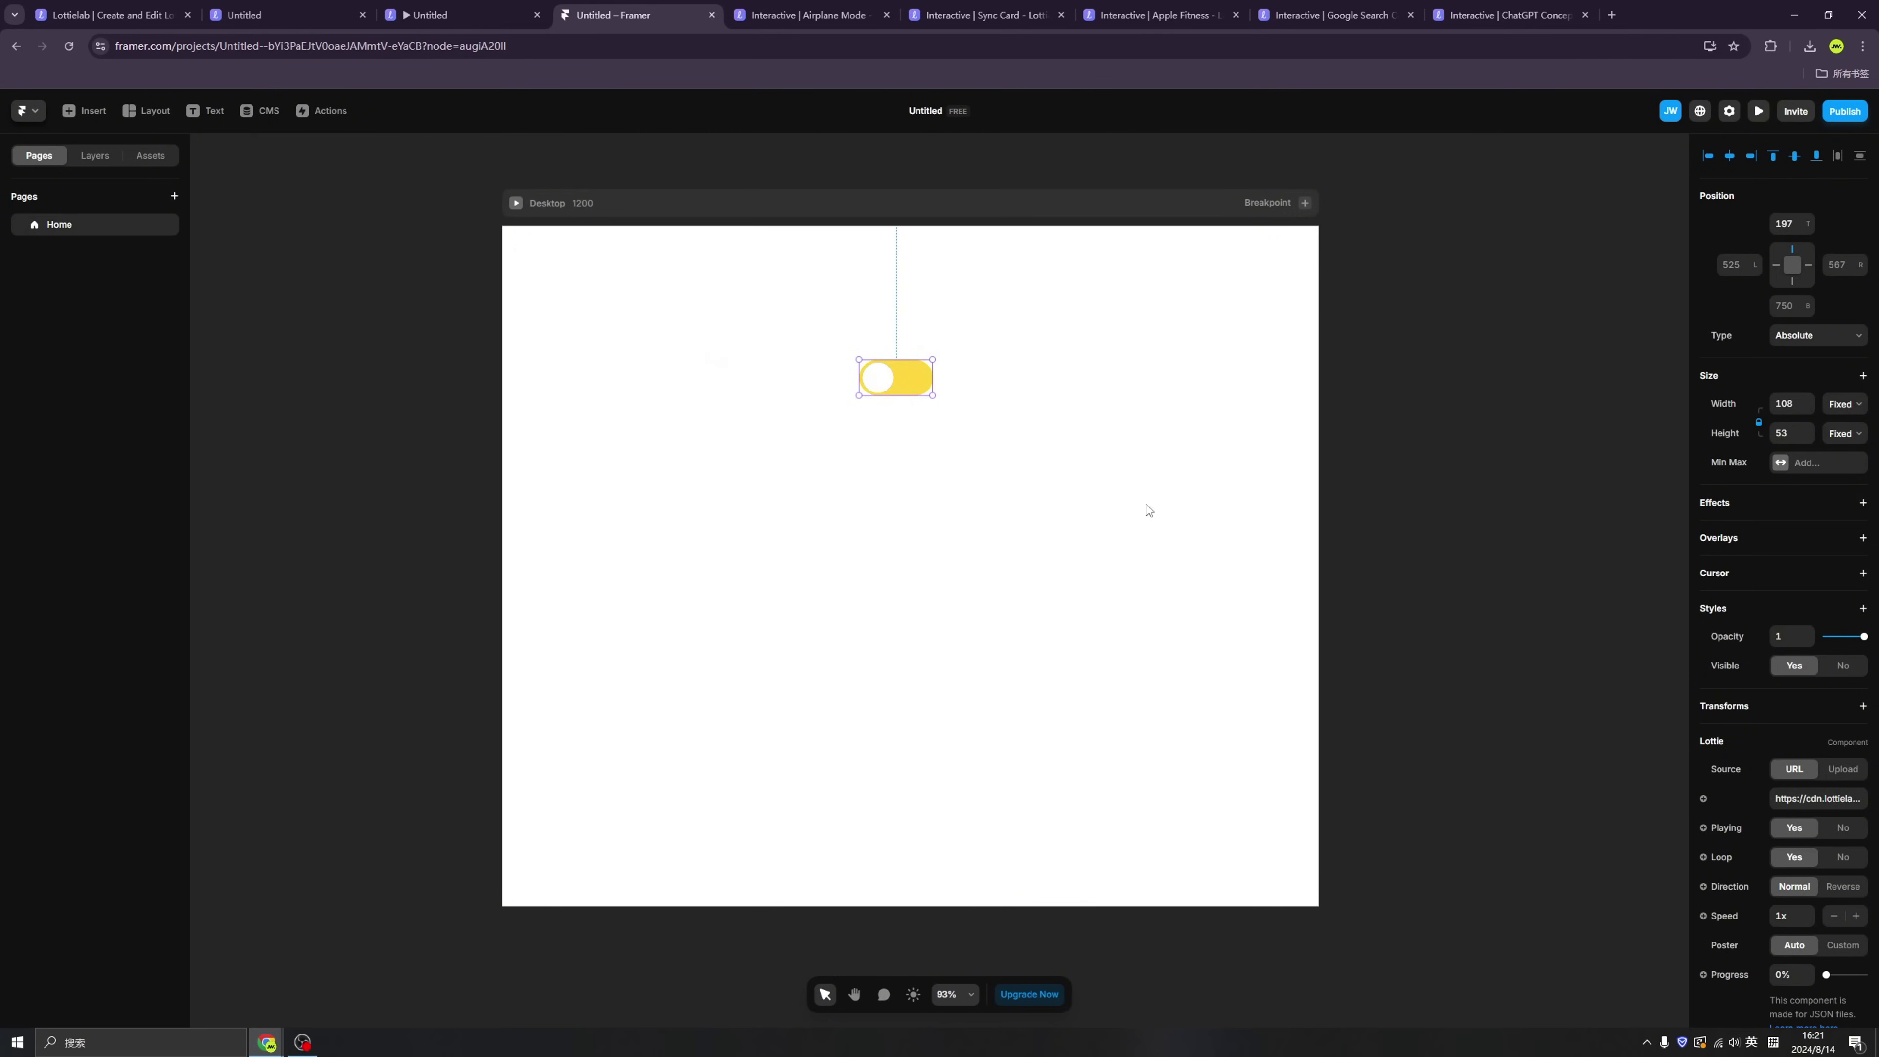
scroll(1708, 729, "down", 2)
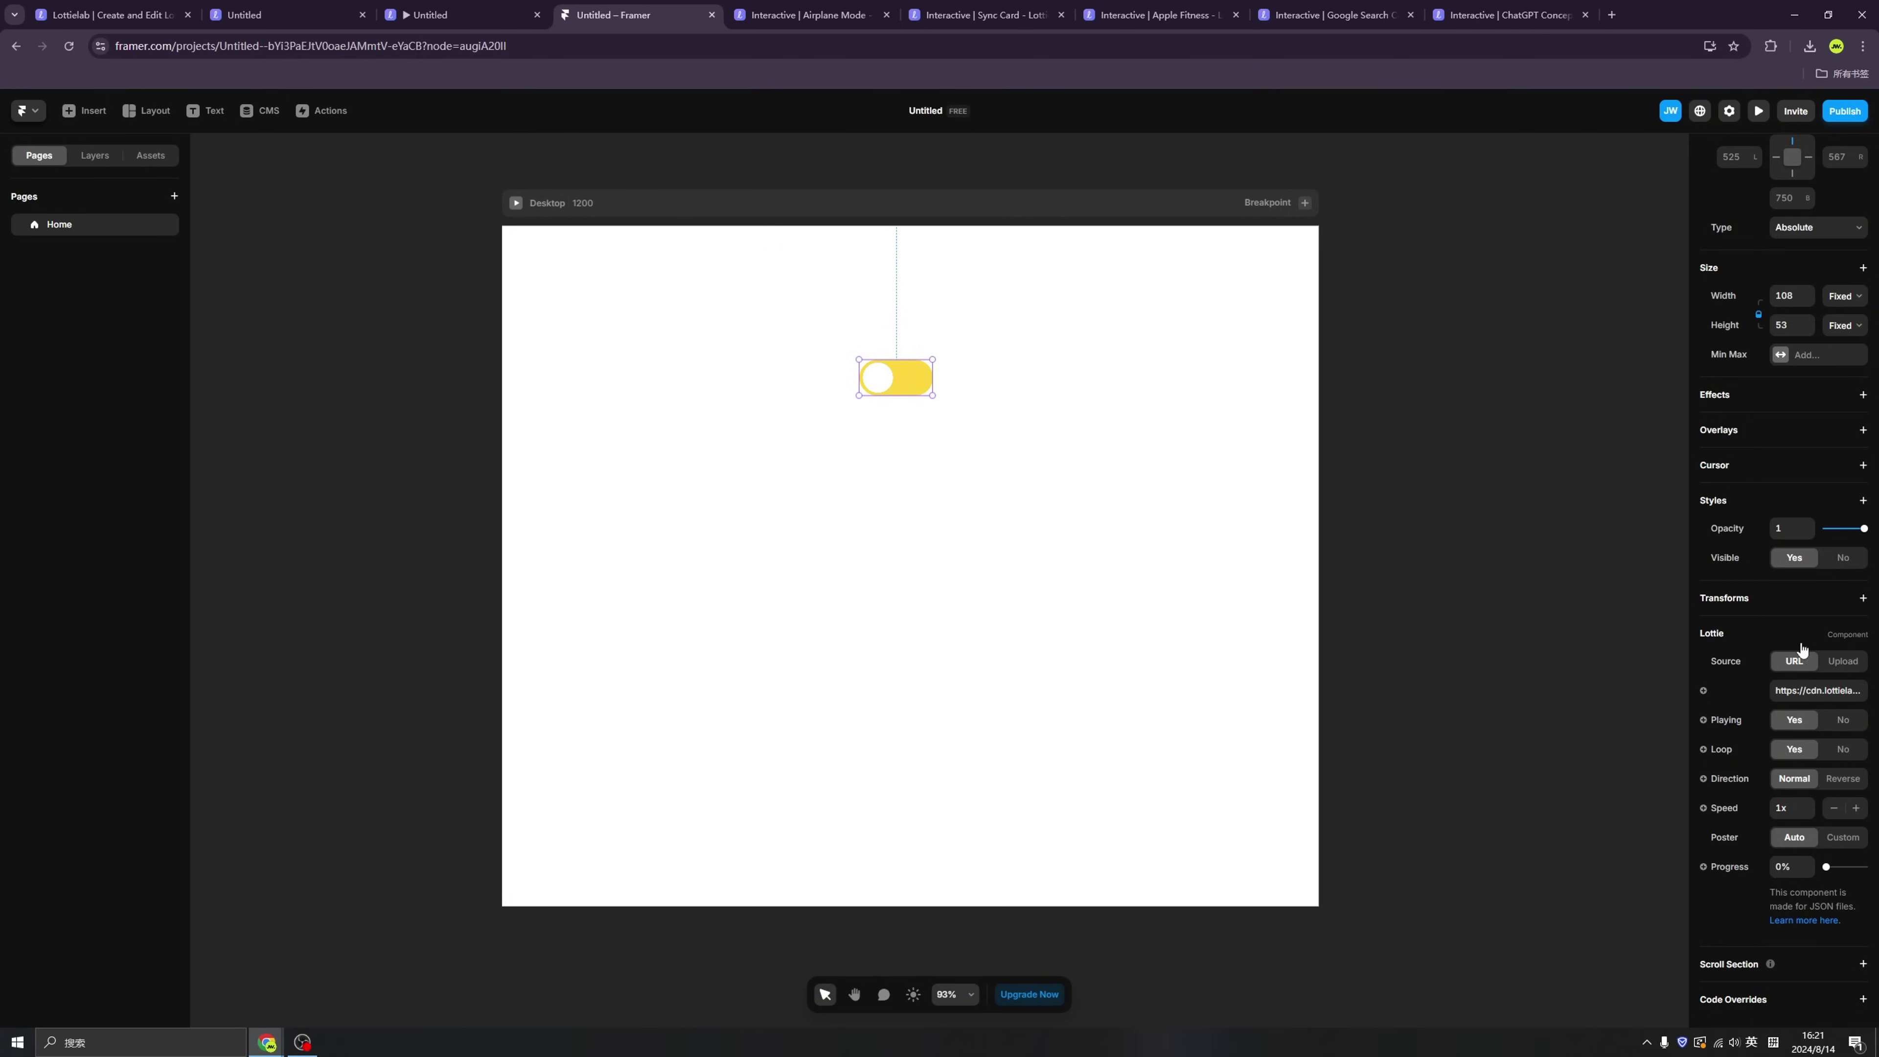
Step: Copy the custom Framer component from Lottielab's Airplane Mode example and paste it onto the Desktop page in Framer
left_click(444, 14)
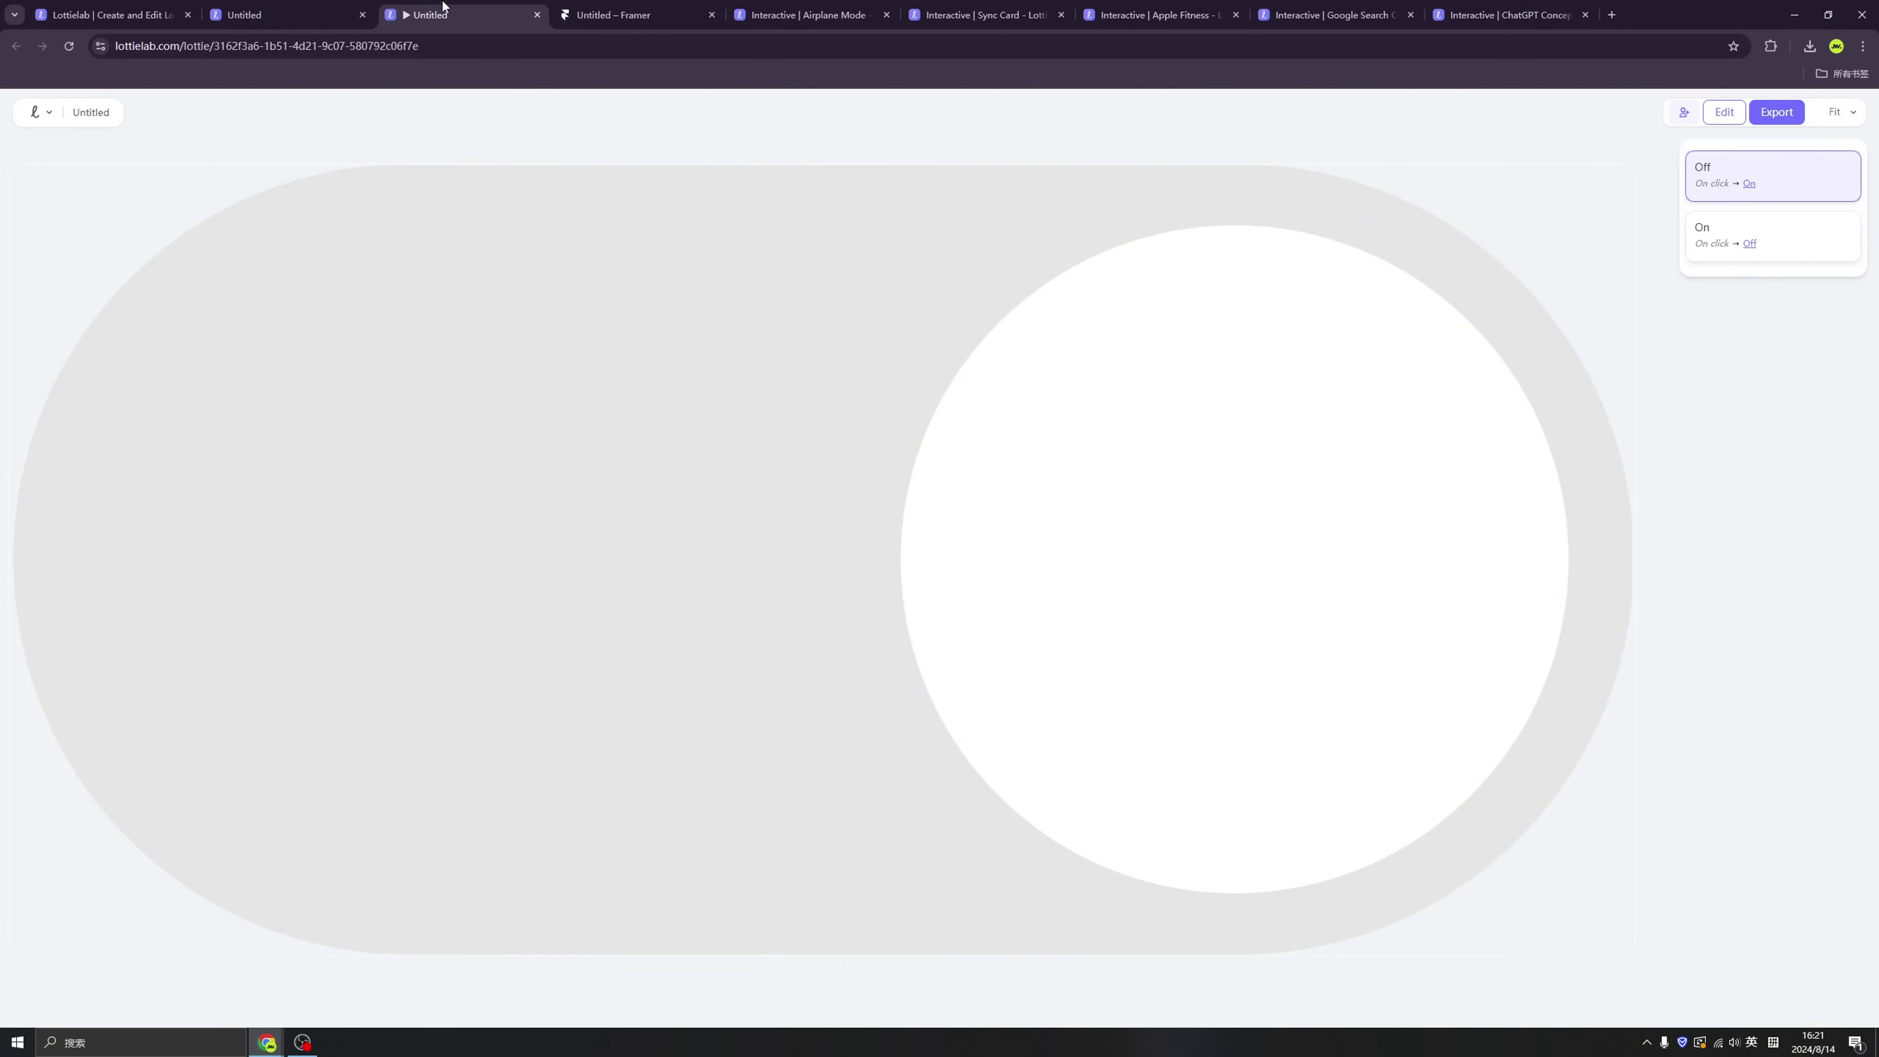
left_click(817, 14)
left_click(1081, 530)
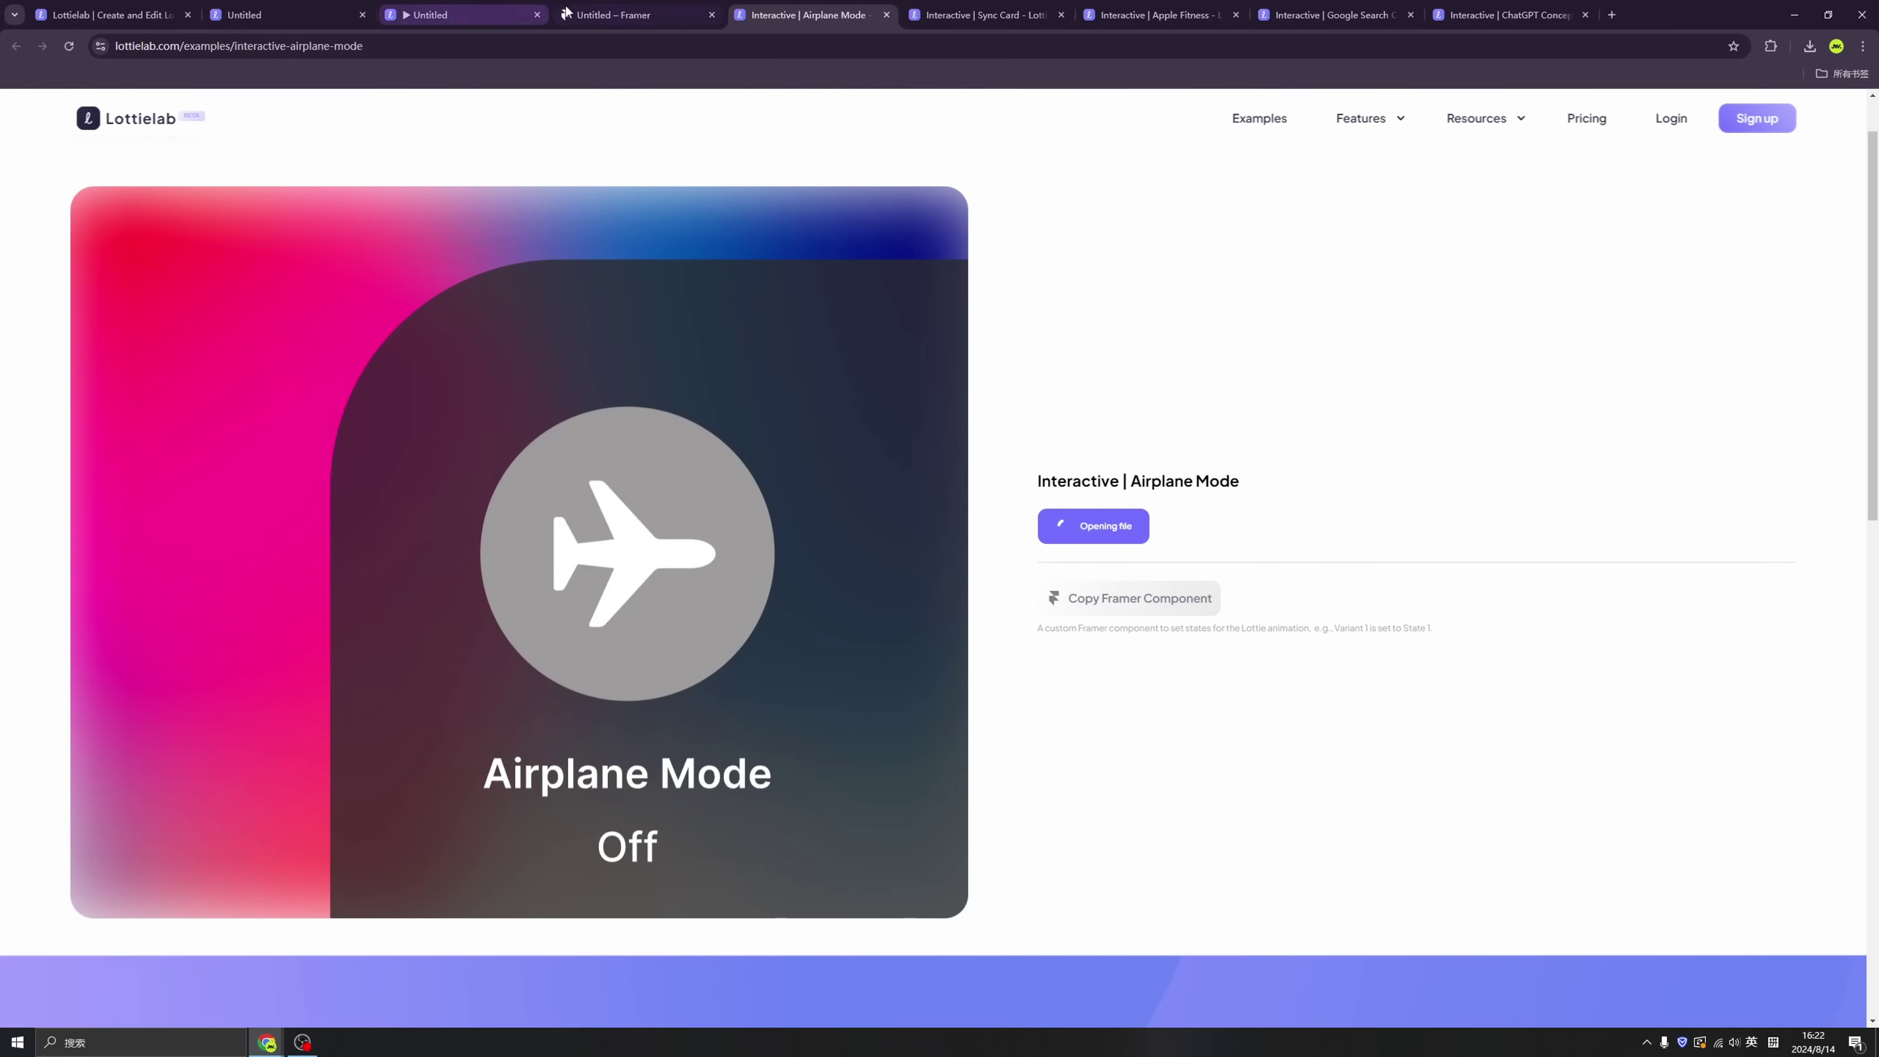
left_click(625, 17)
left_click(688, 214)
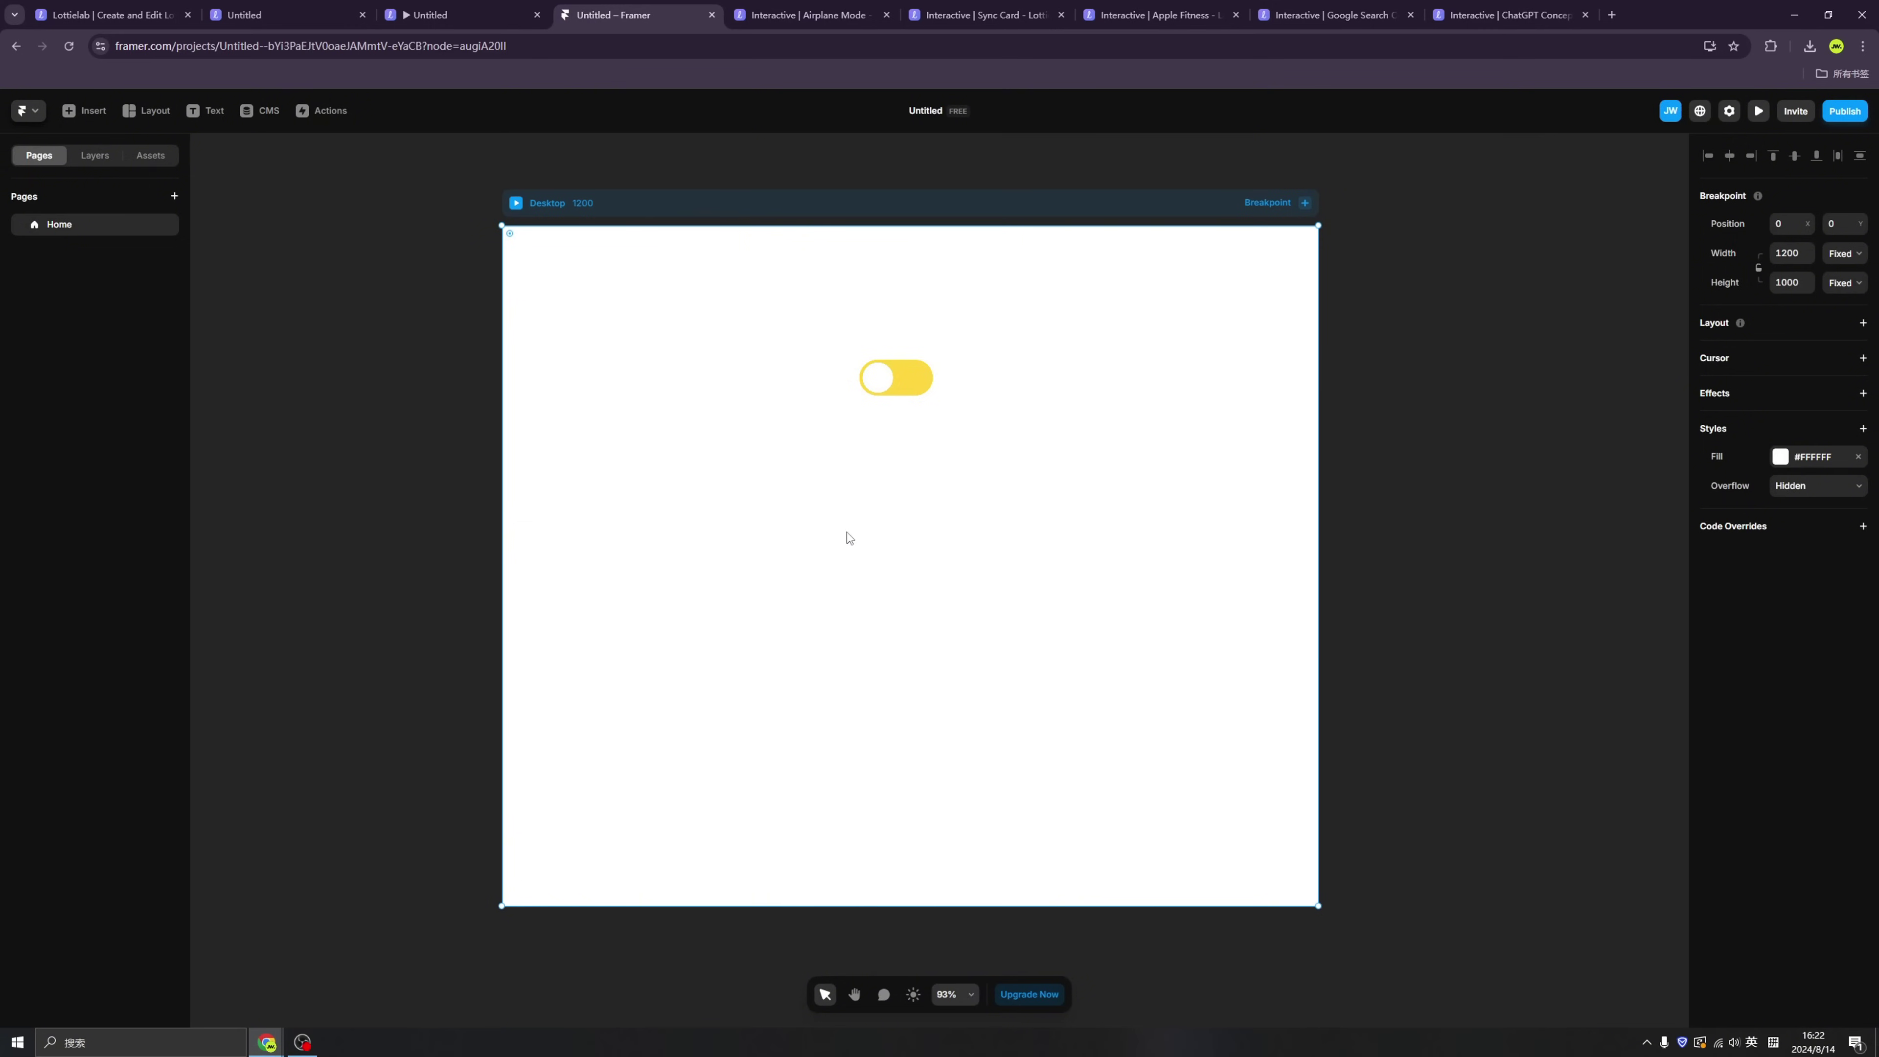
key("ctrl+v")
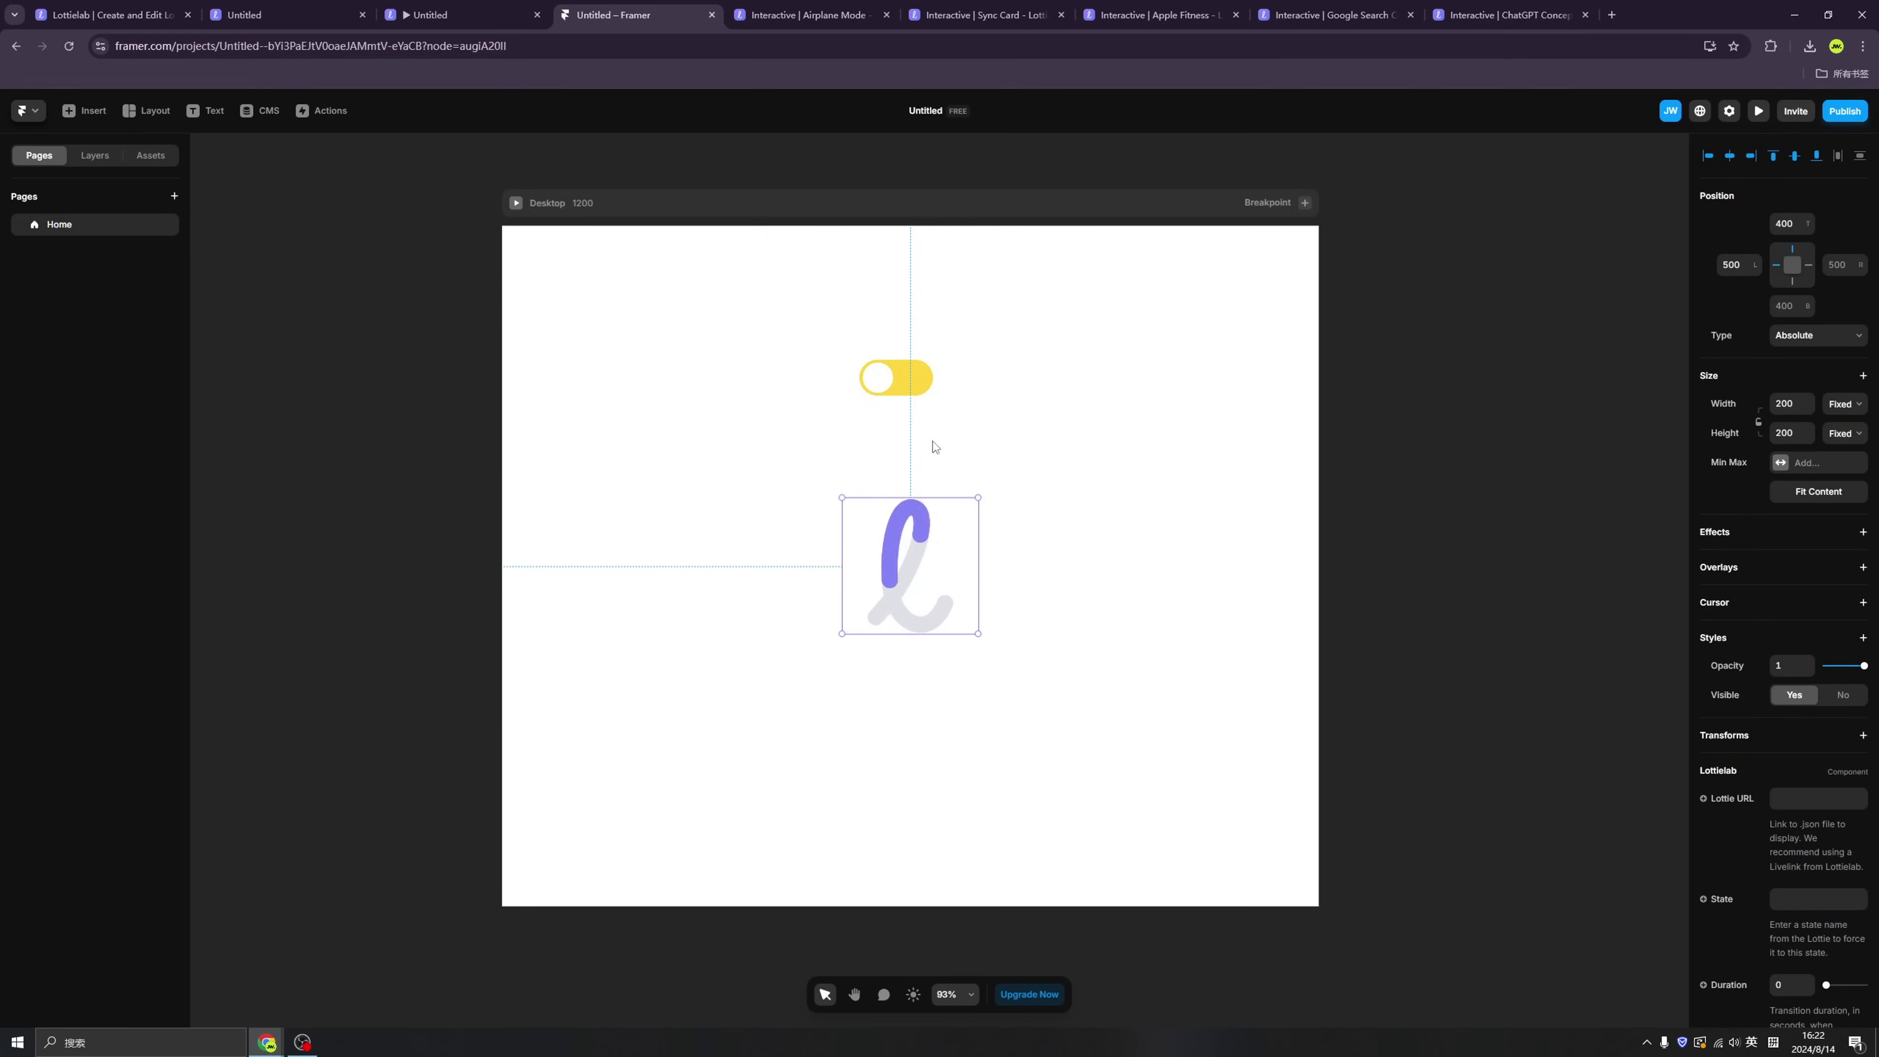
Step: Copy the small toggle's source URL and use it as the Lottie URL of the pasted Lottielab component
left_click(899, 377)
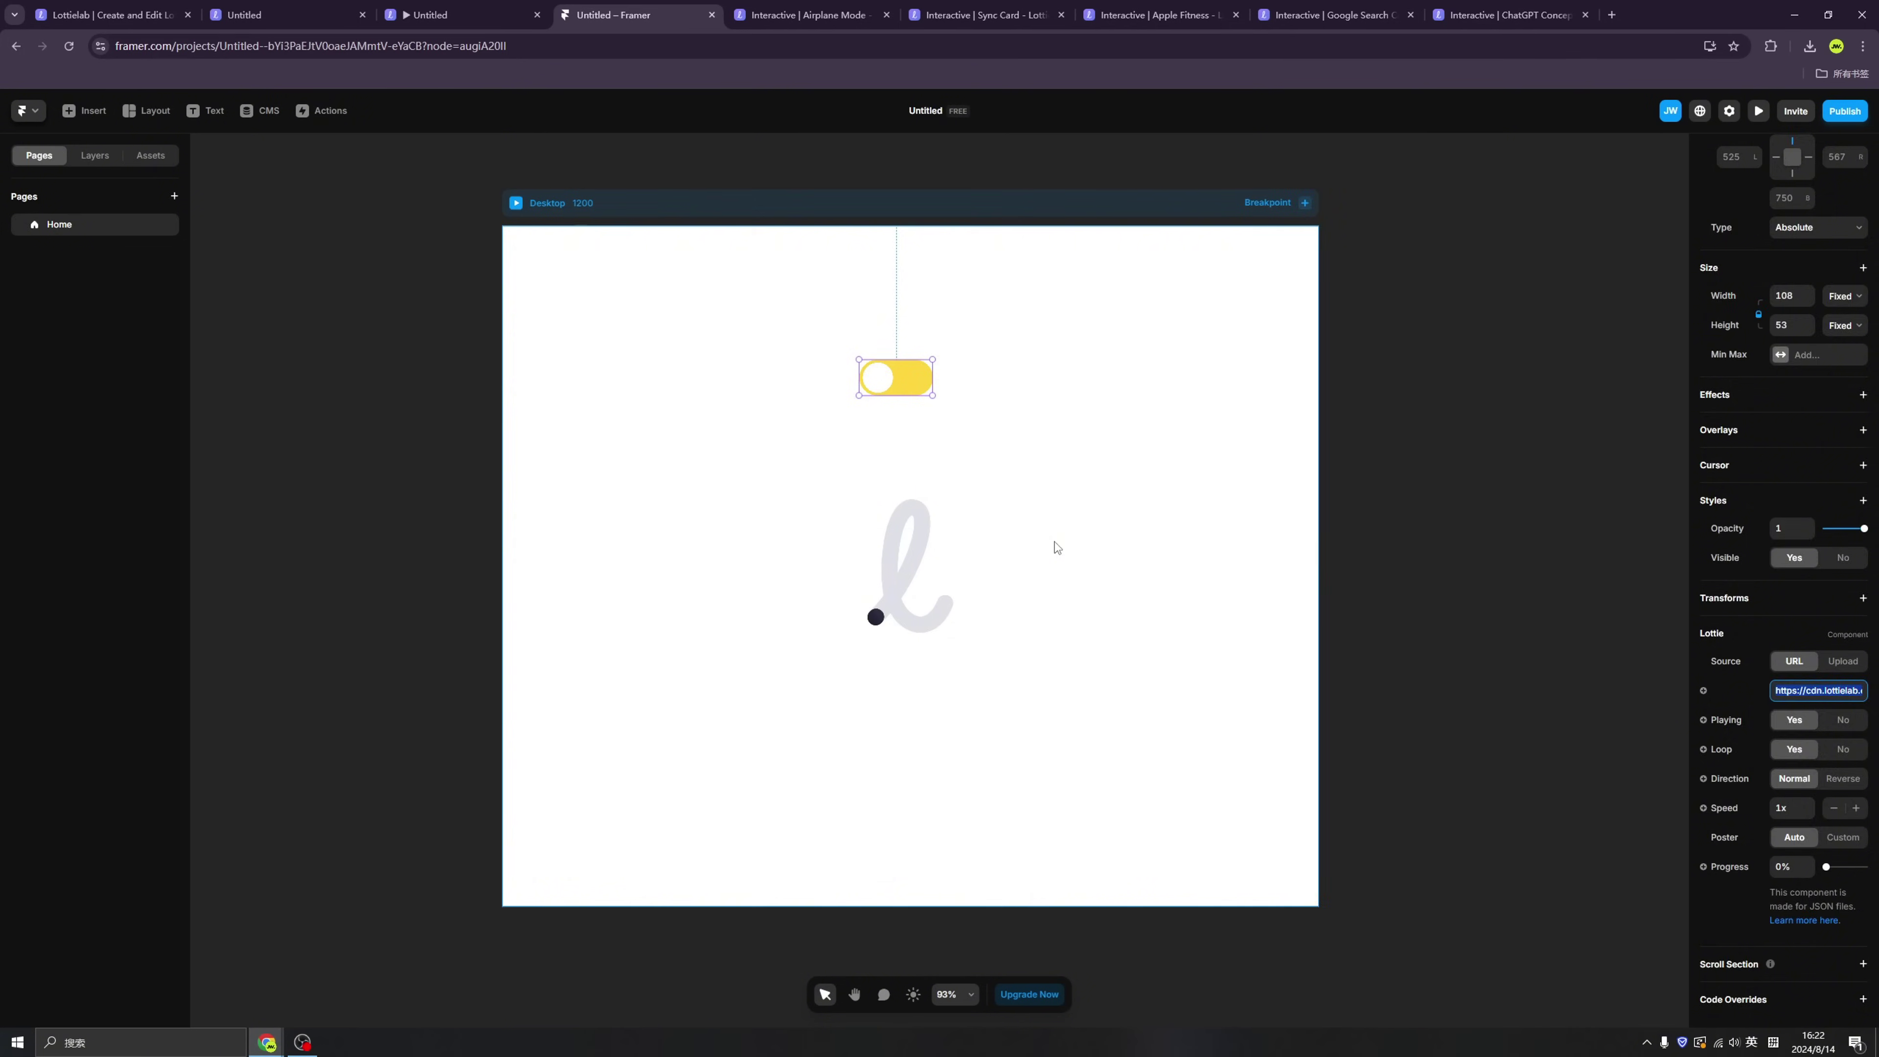
left_click(914, 566)
left_click(1800, 799)
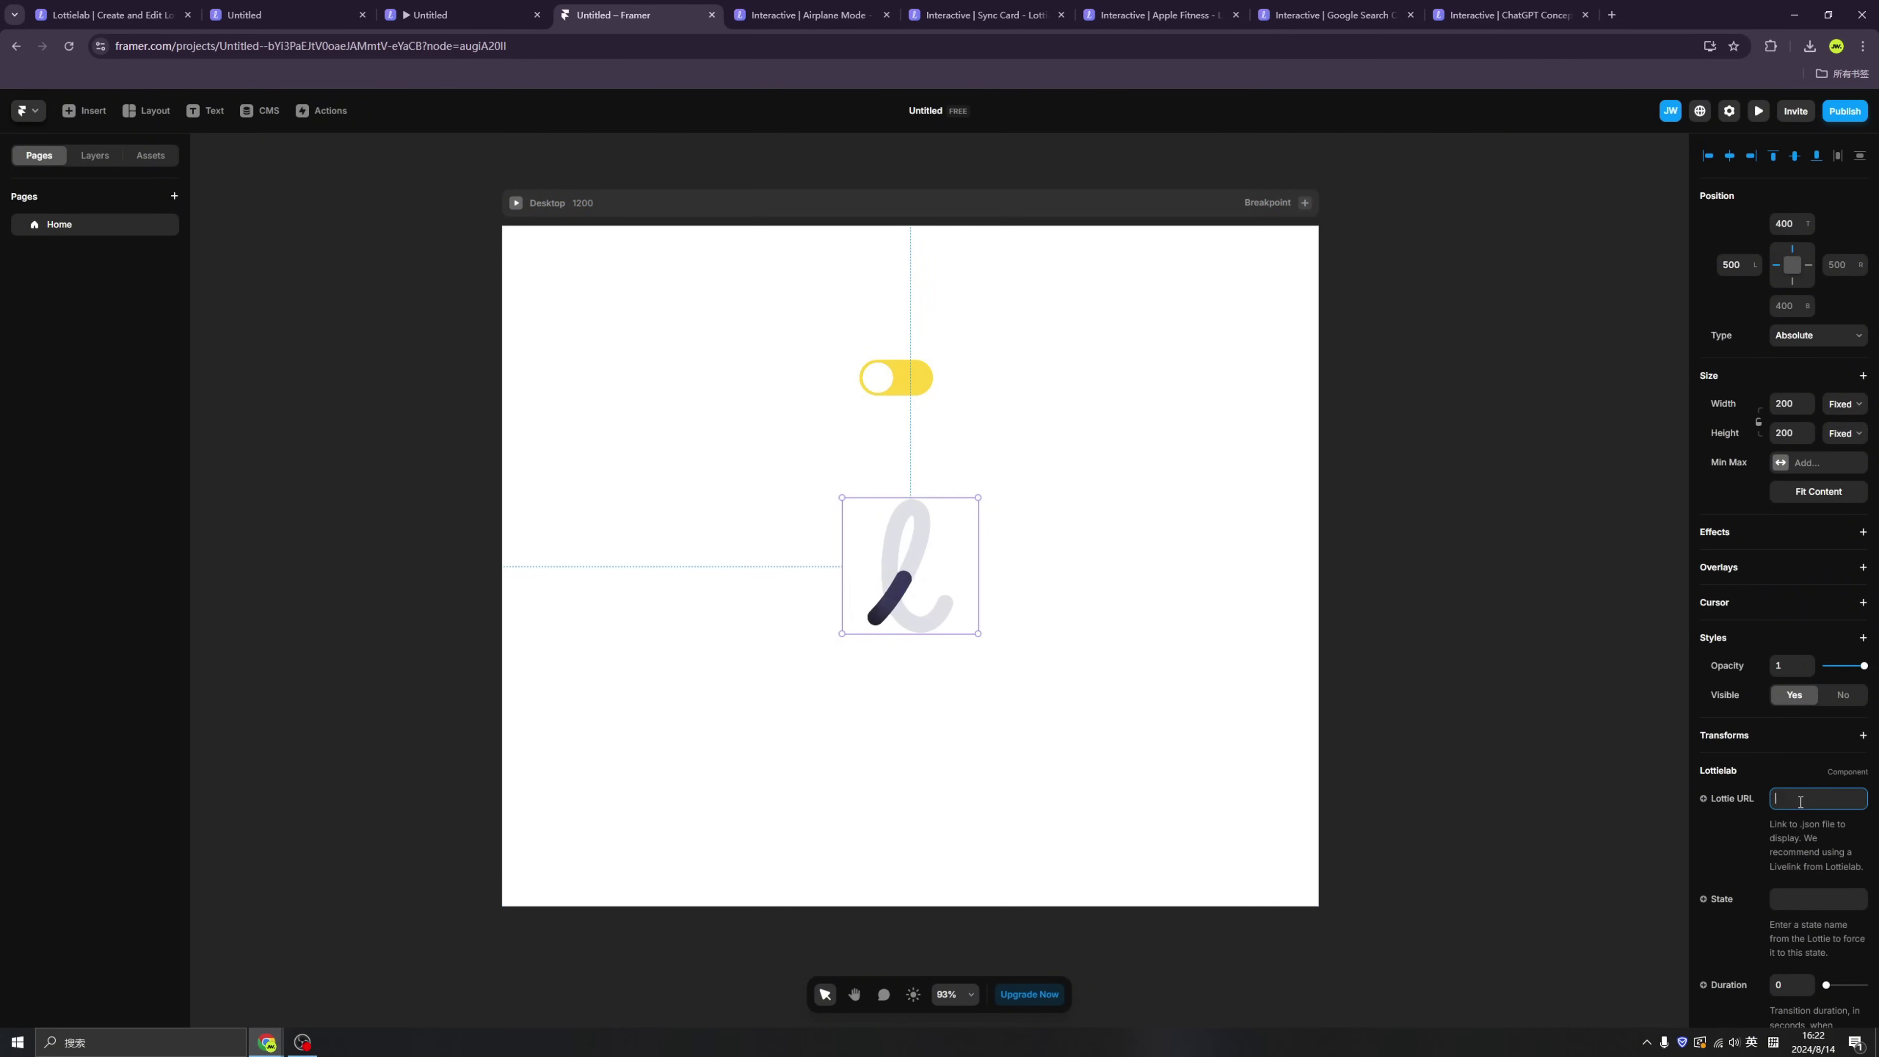
key("ctrl+v")
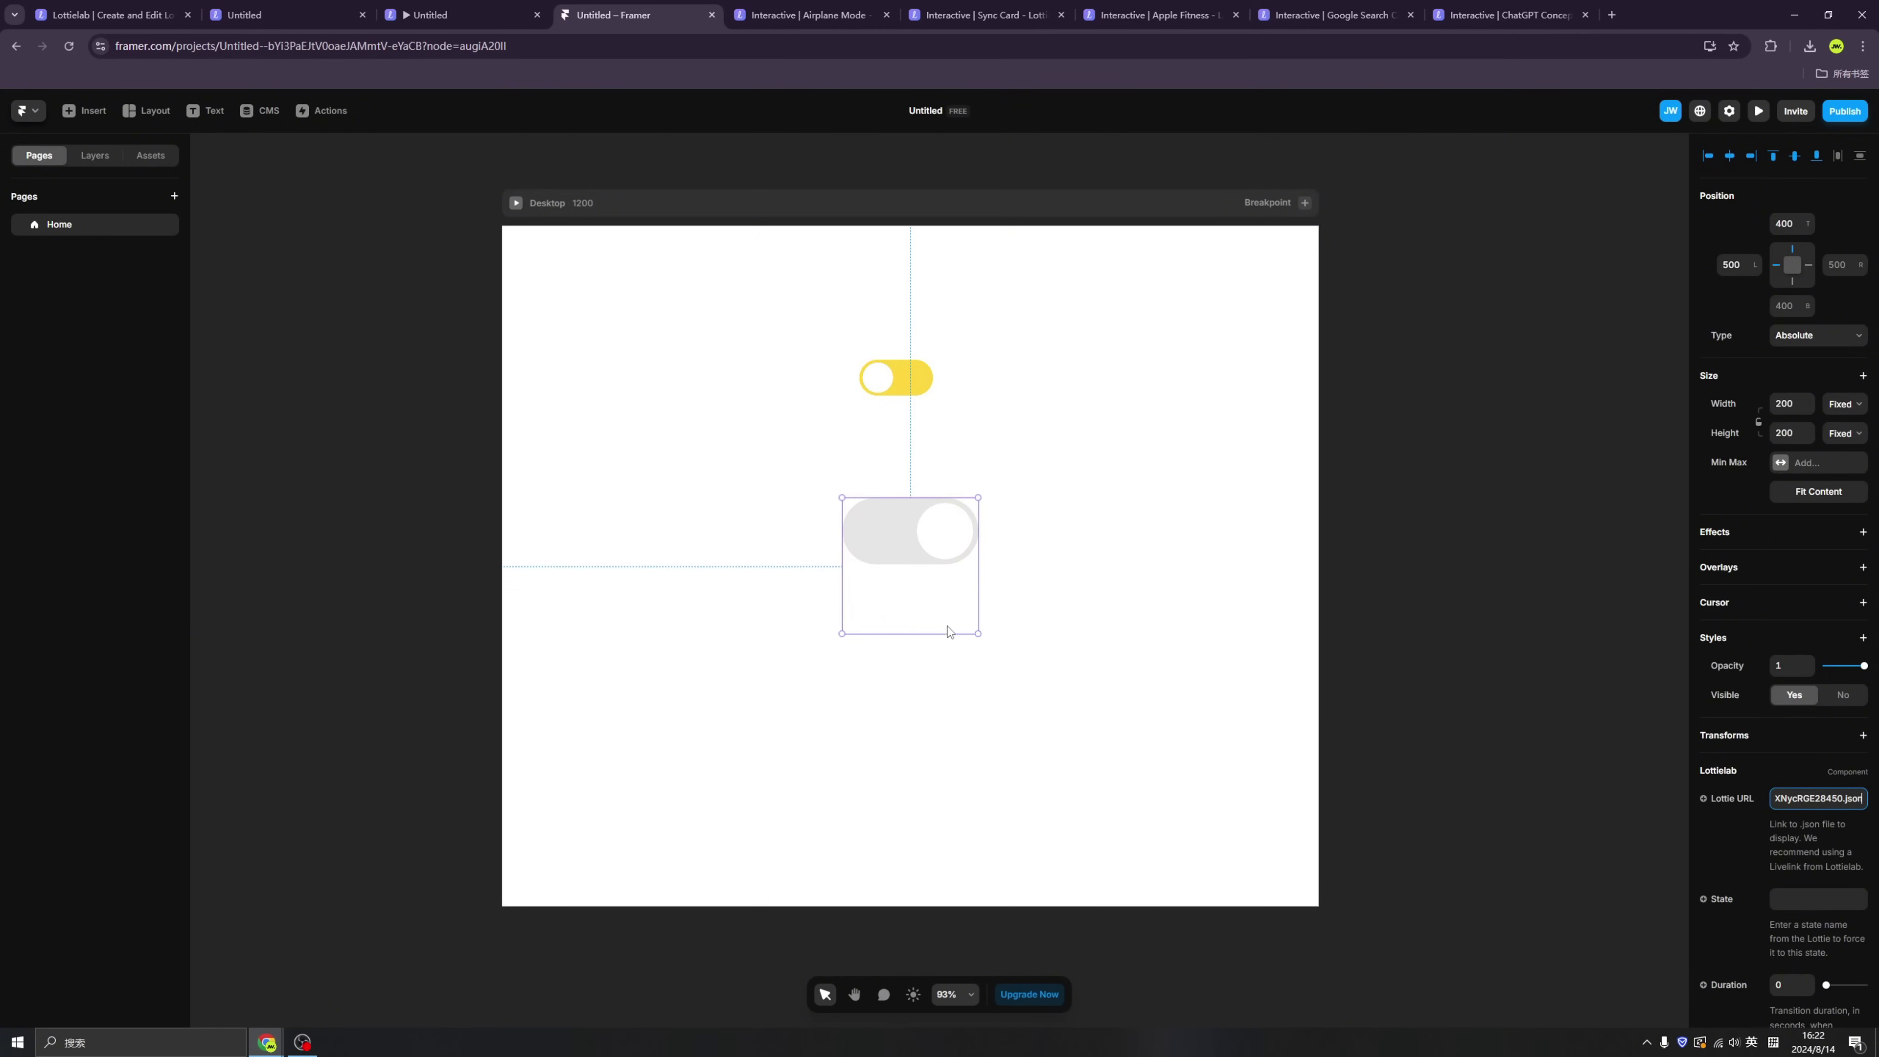
Step: Set the Lottielab toggle component's size to 410 by 200 and scale it down proportionally
left_click(900, 382)
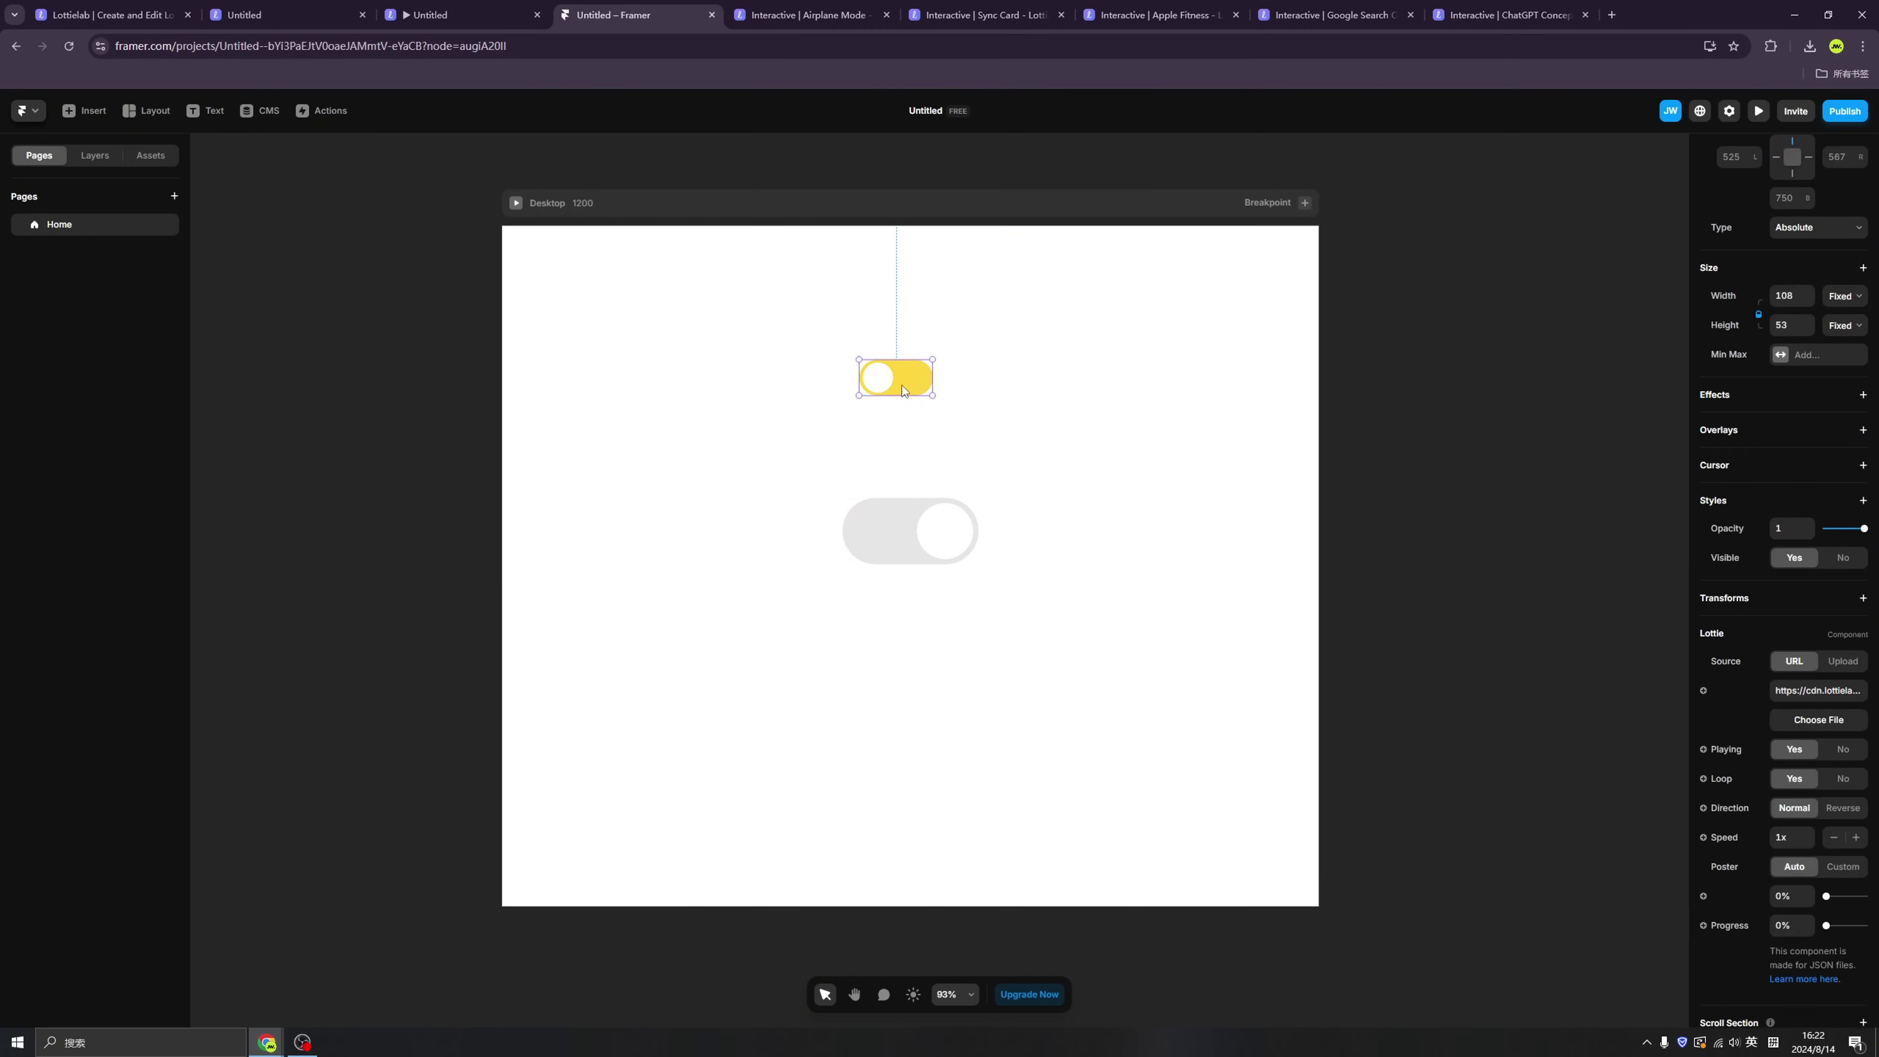
left_click(911, 523)
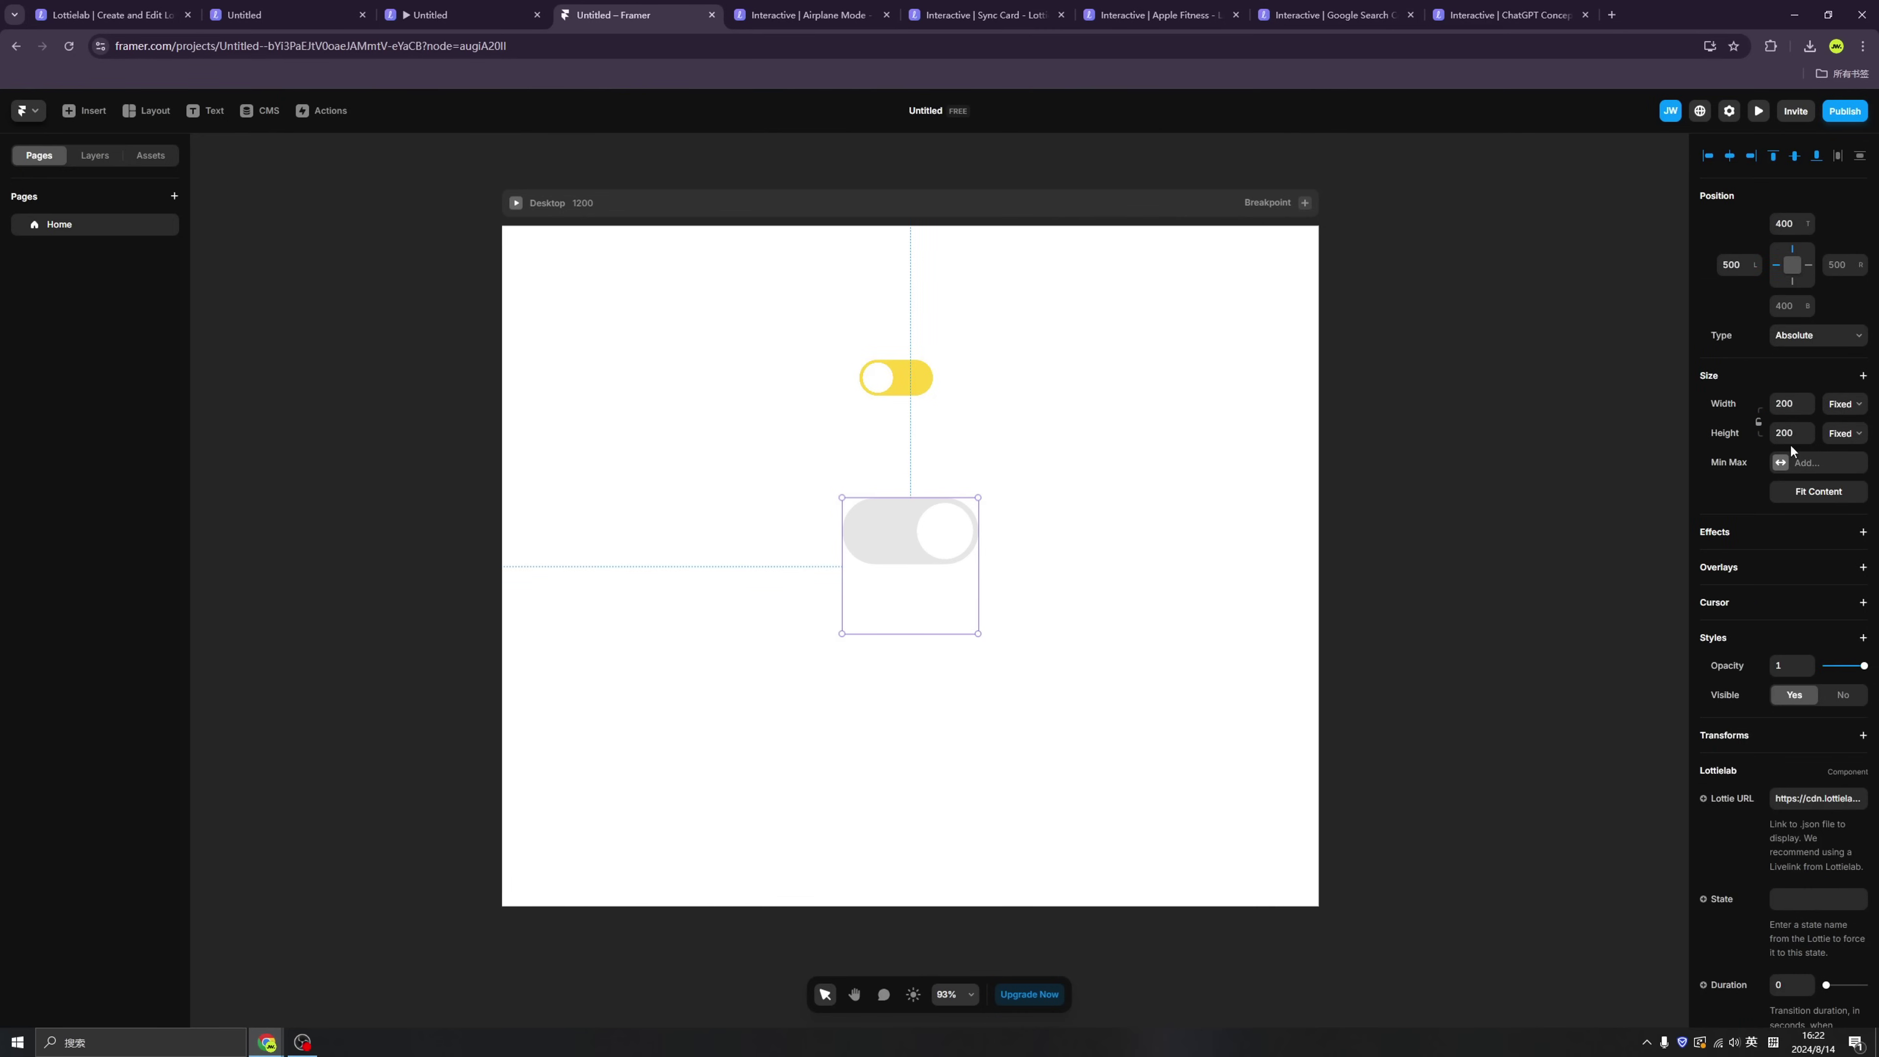
left_click(1796, 403)
key("Tab")
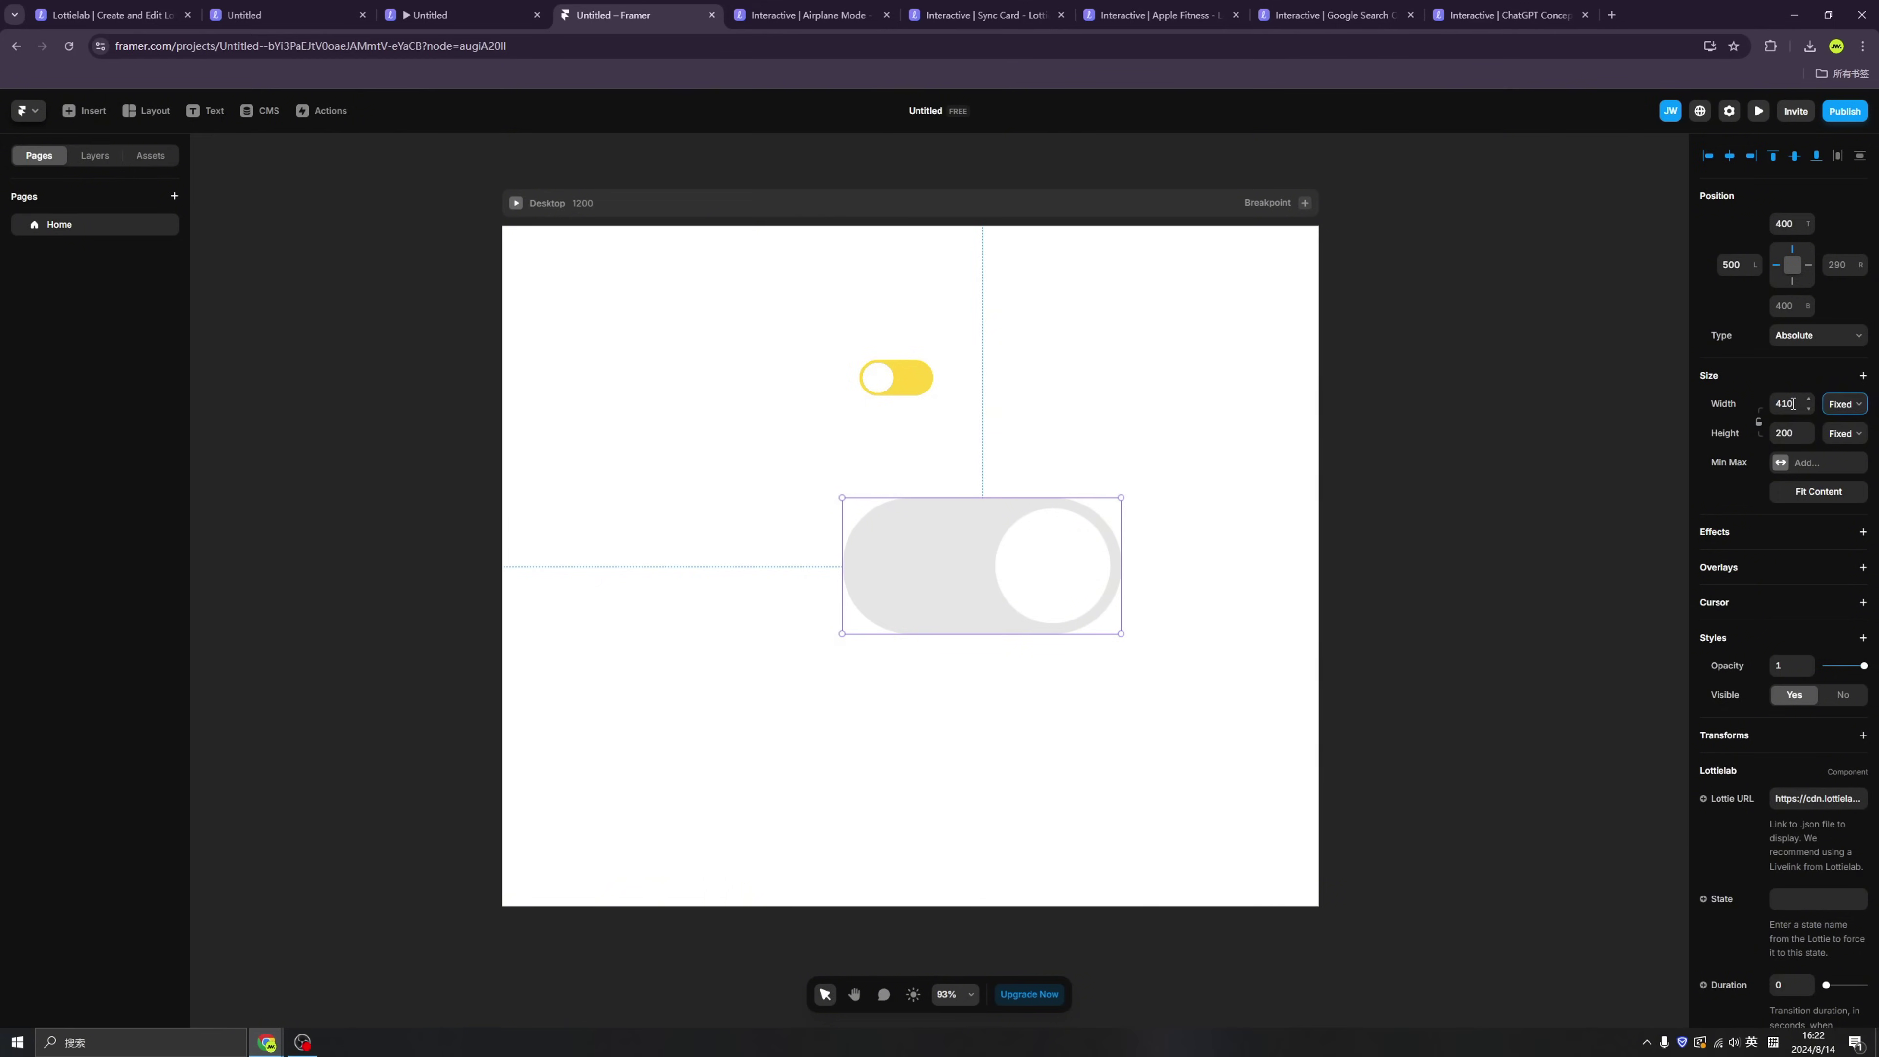
type("2")
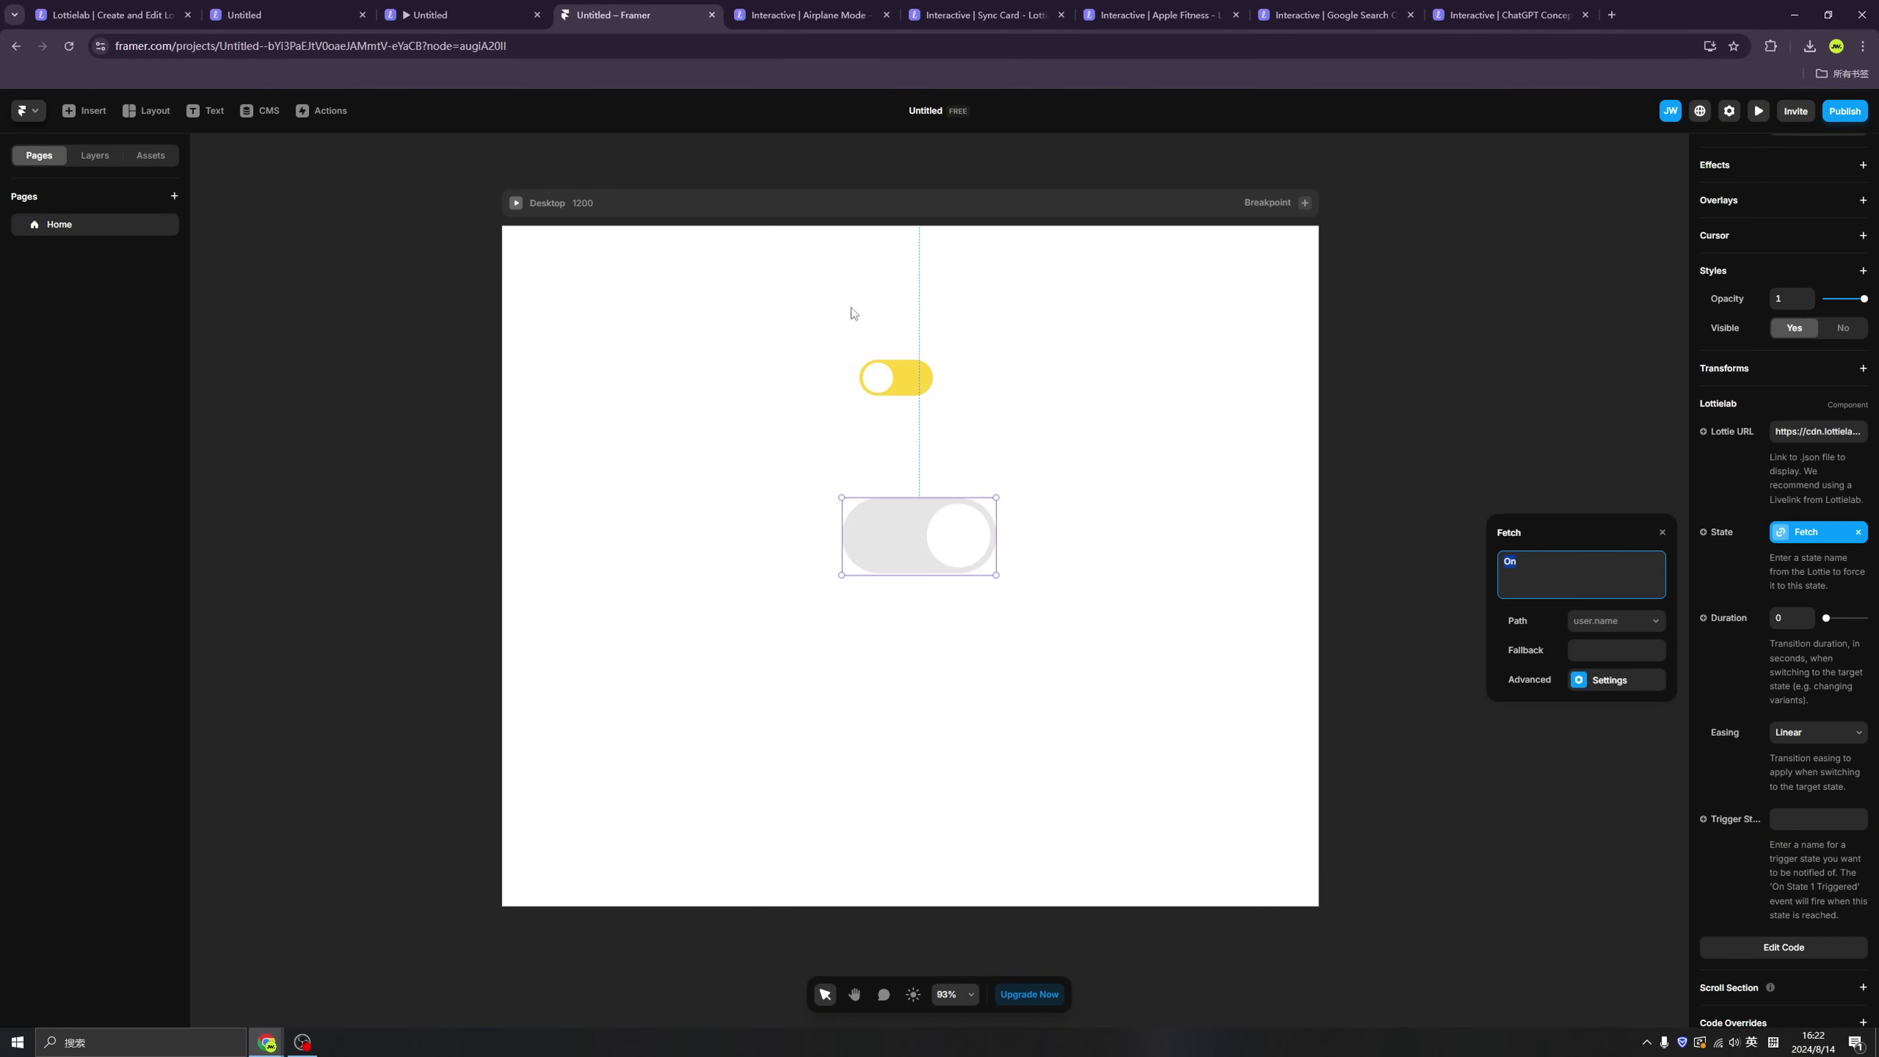
key("Escape")
Step: Preview the Desktop page and test toggling the larger switch on and off
left_click(516, 203)
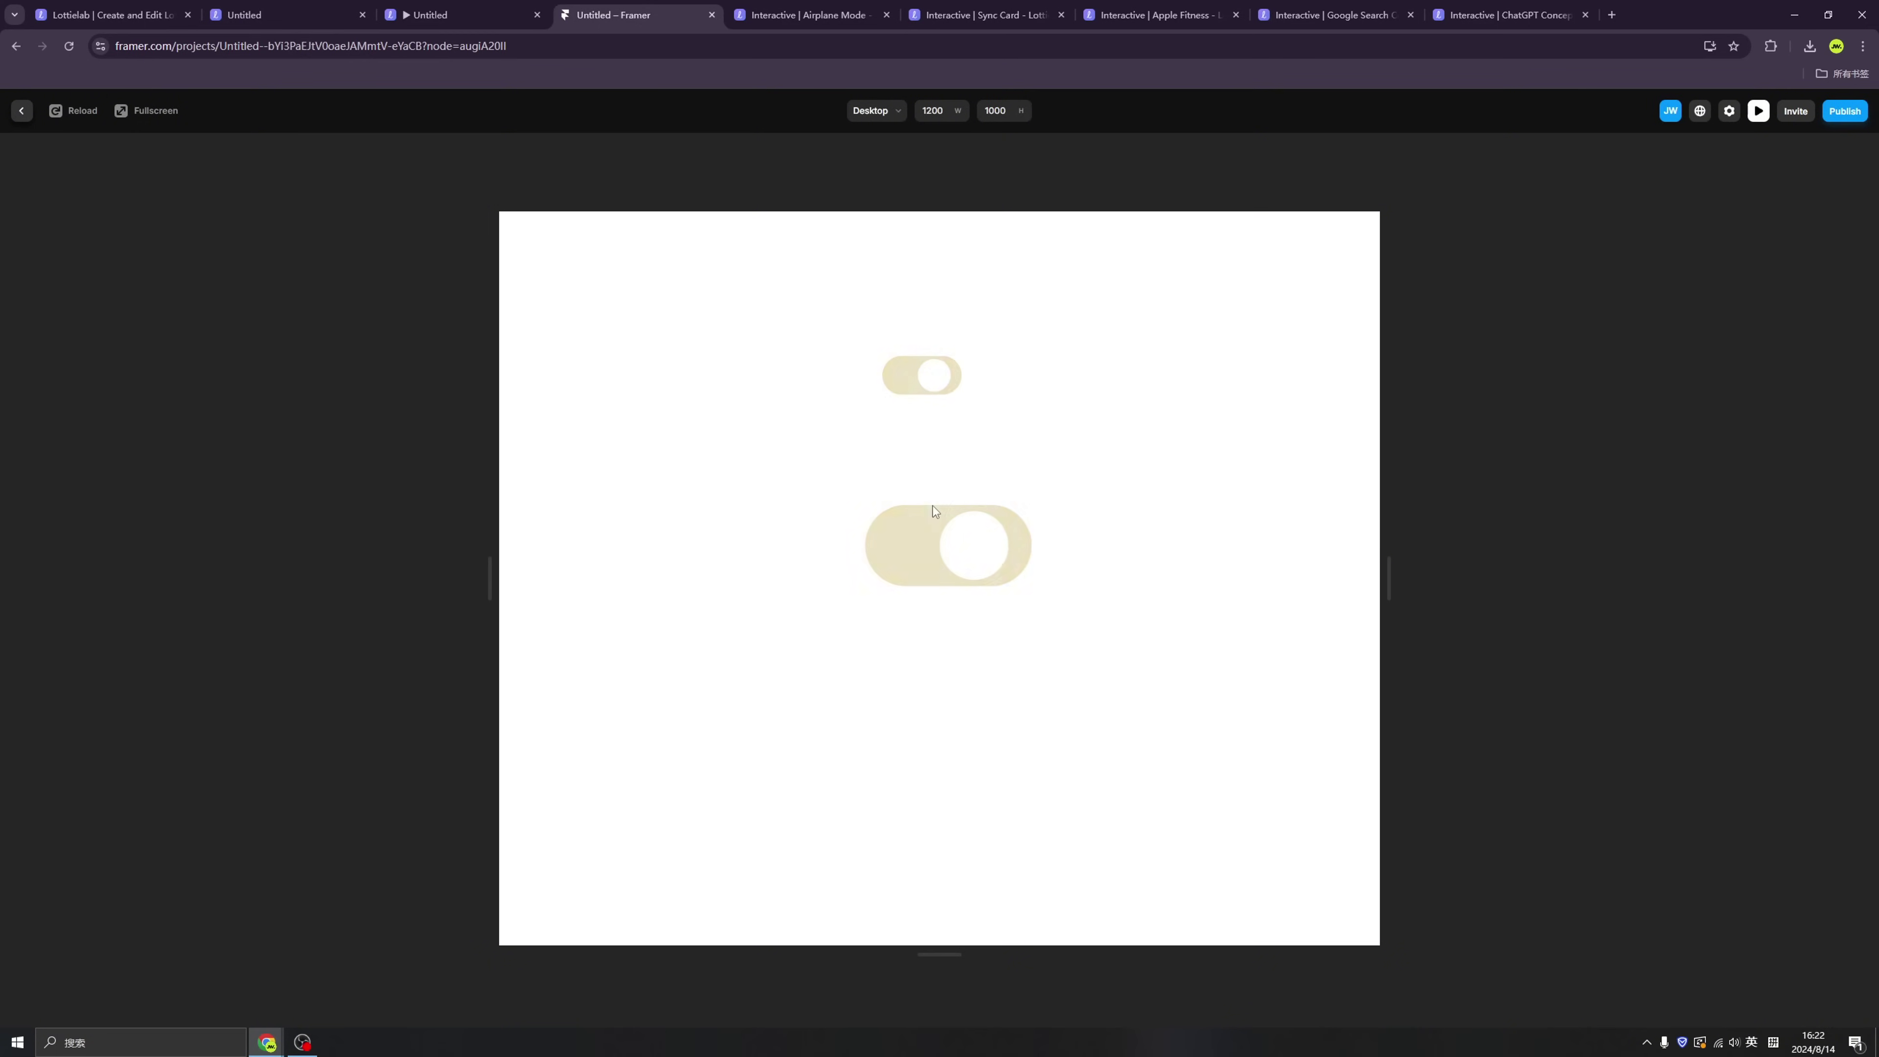
left_click(962, 548)
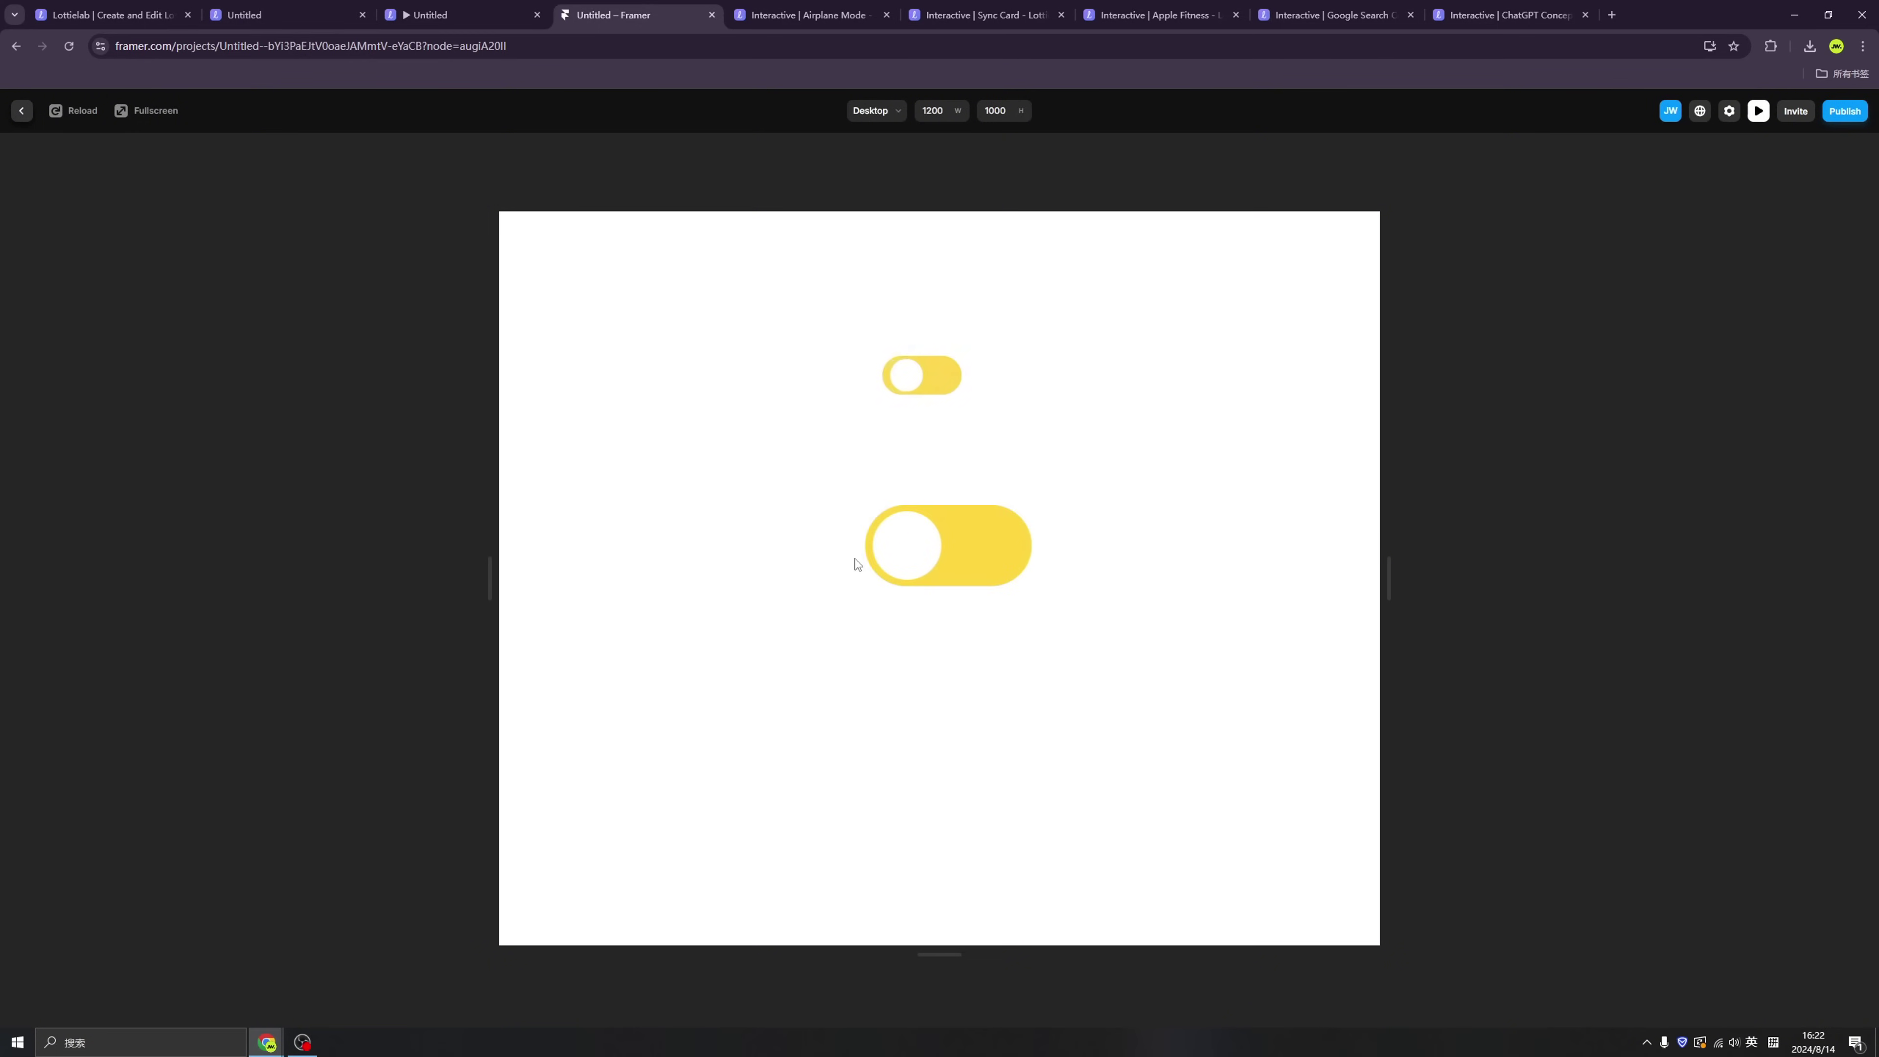
left_click(944, 561)
left_click(944, 562)
Step: Switch to the Airplane Mode file in Lottielab and copy its JSON URL from the export options
key("ctrl+Tab")
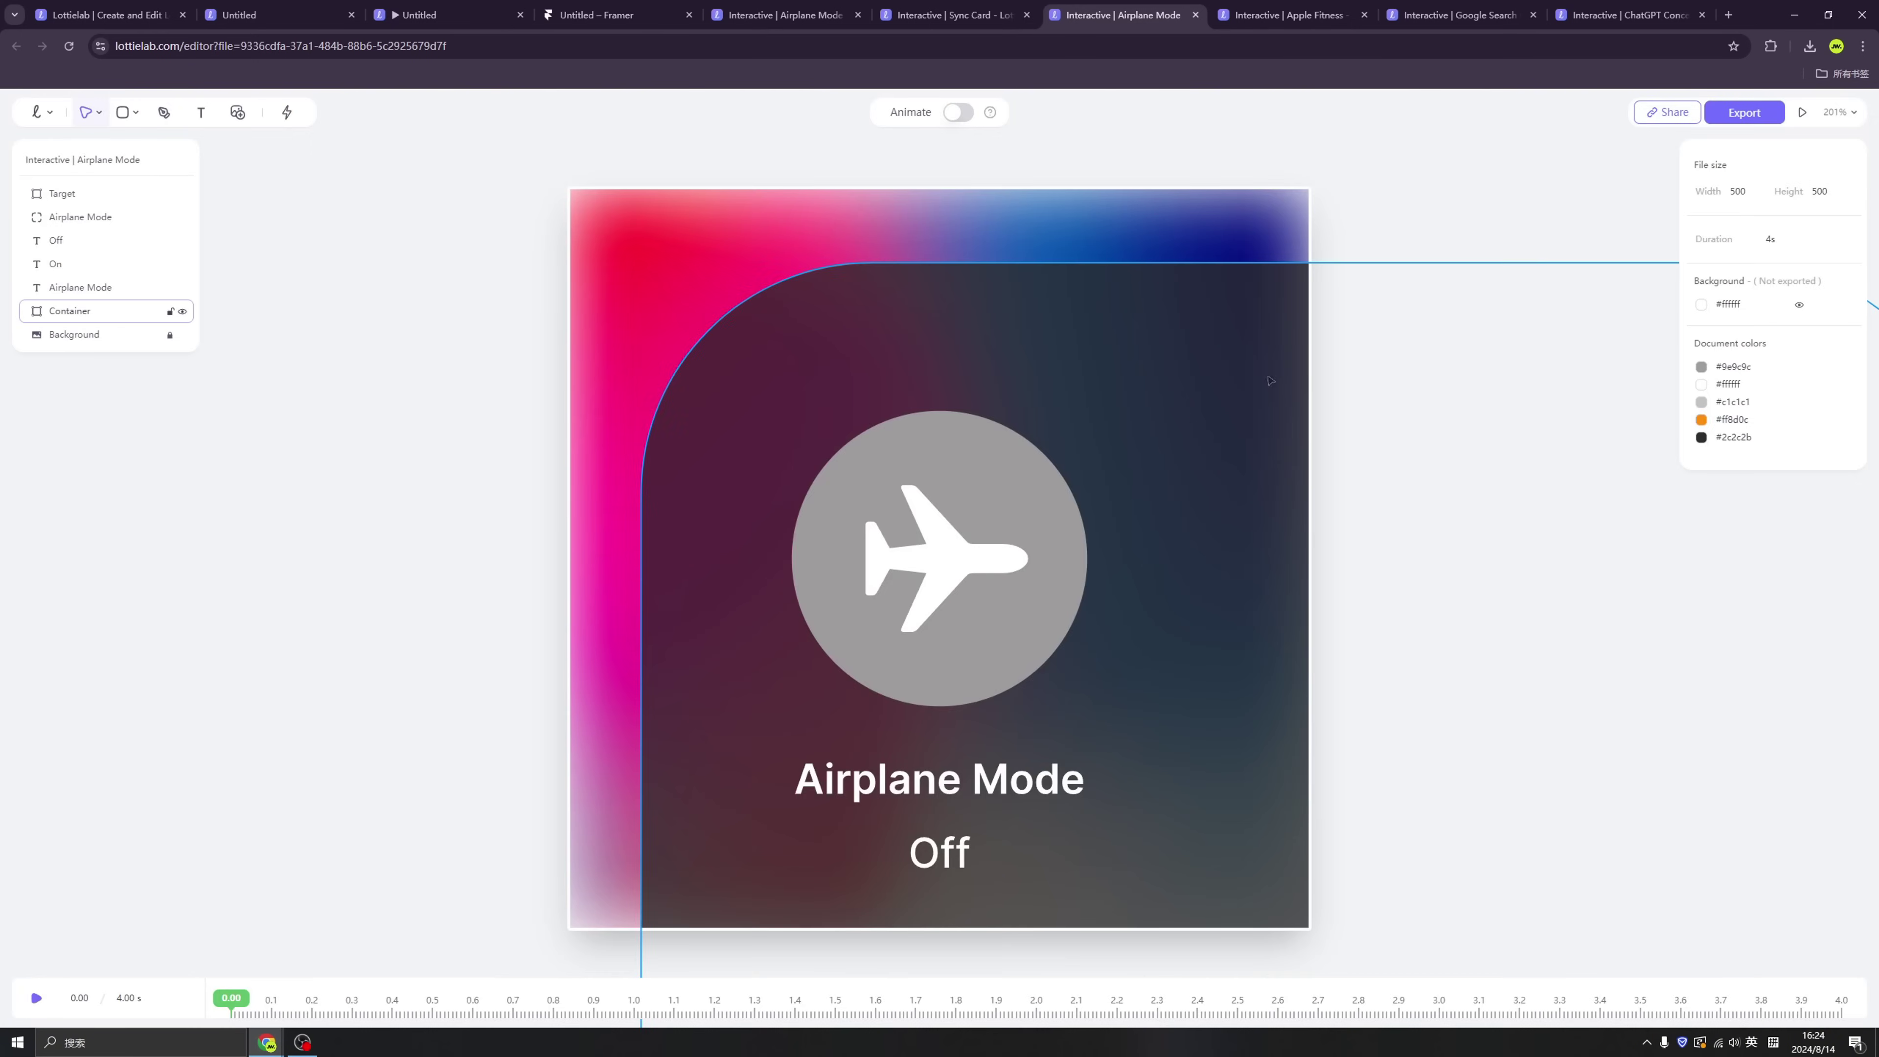
left_click(1744, 111)
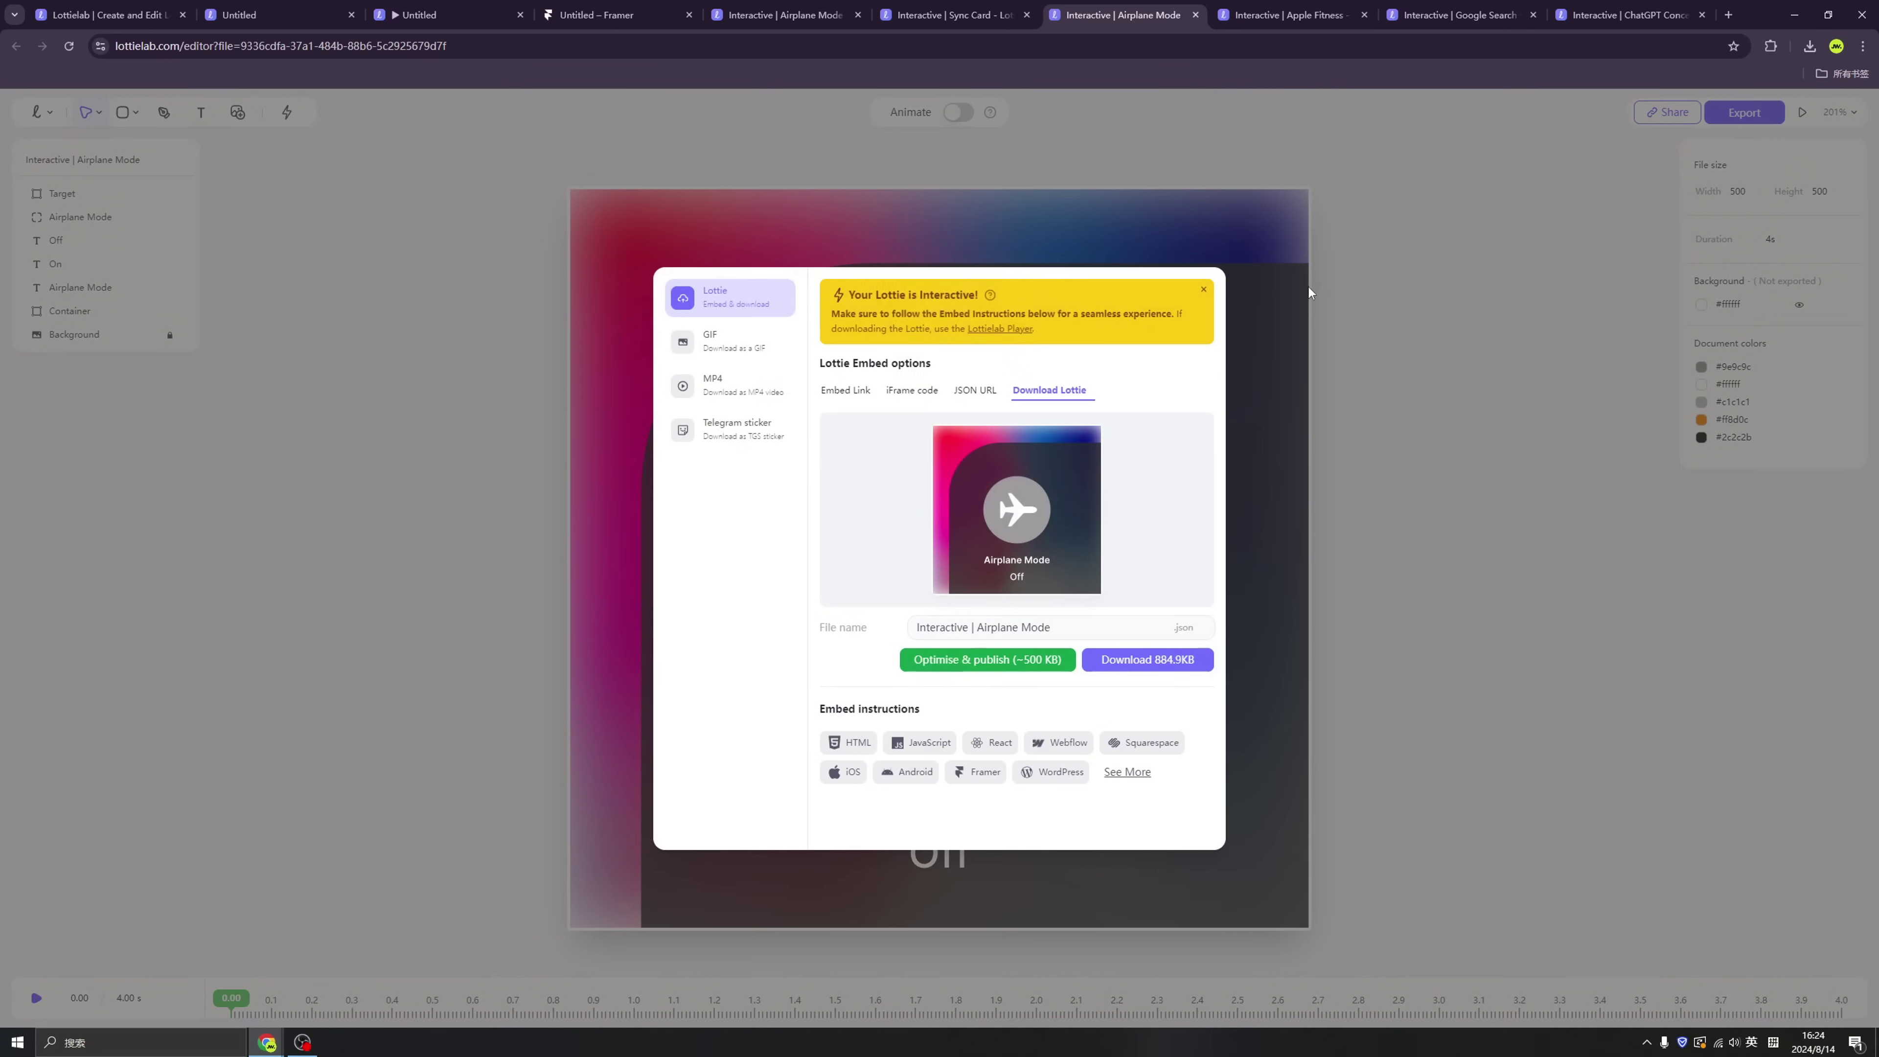
left_click(976, 390)
left_click(1170, 435)
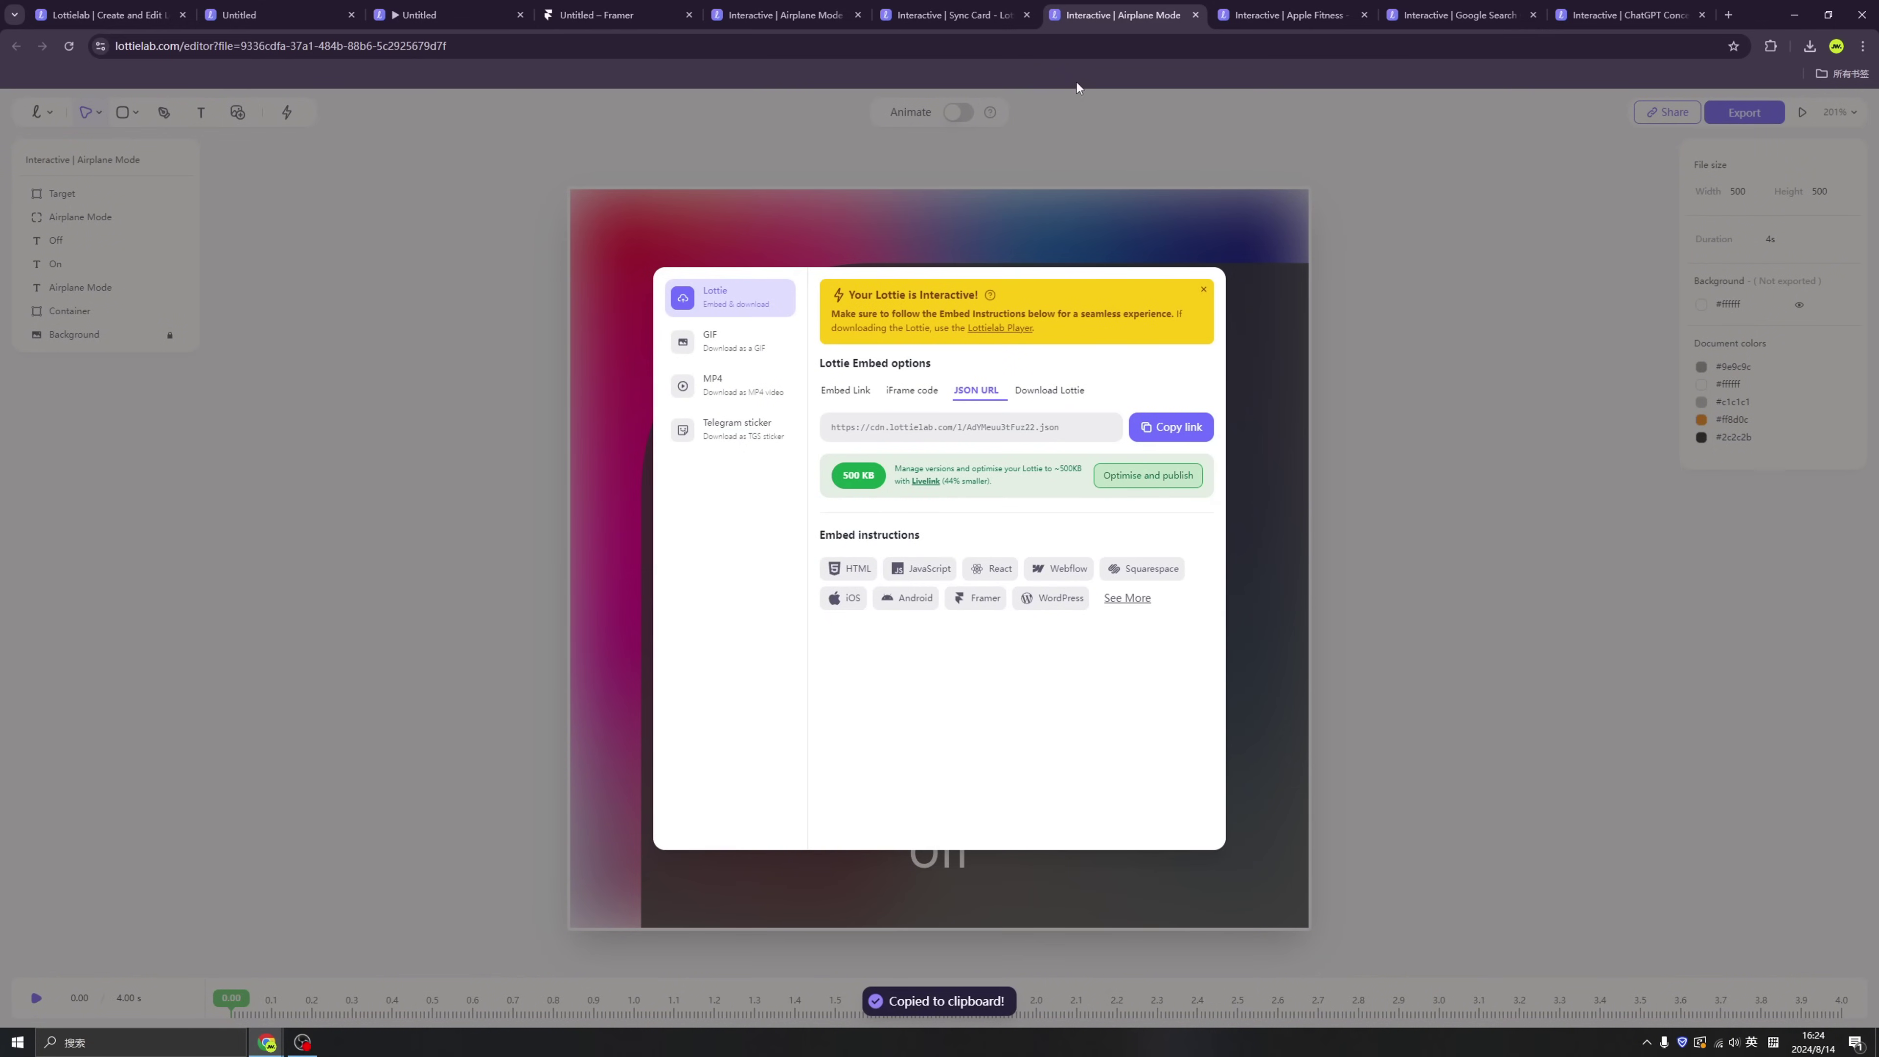
Step: Duplicate the toggle component on Framer's Desktop page and place the copy below the original
left_click(614, 15)
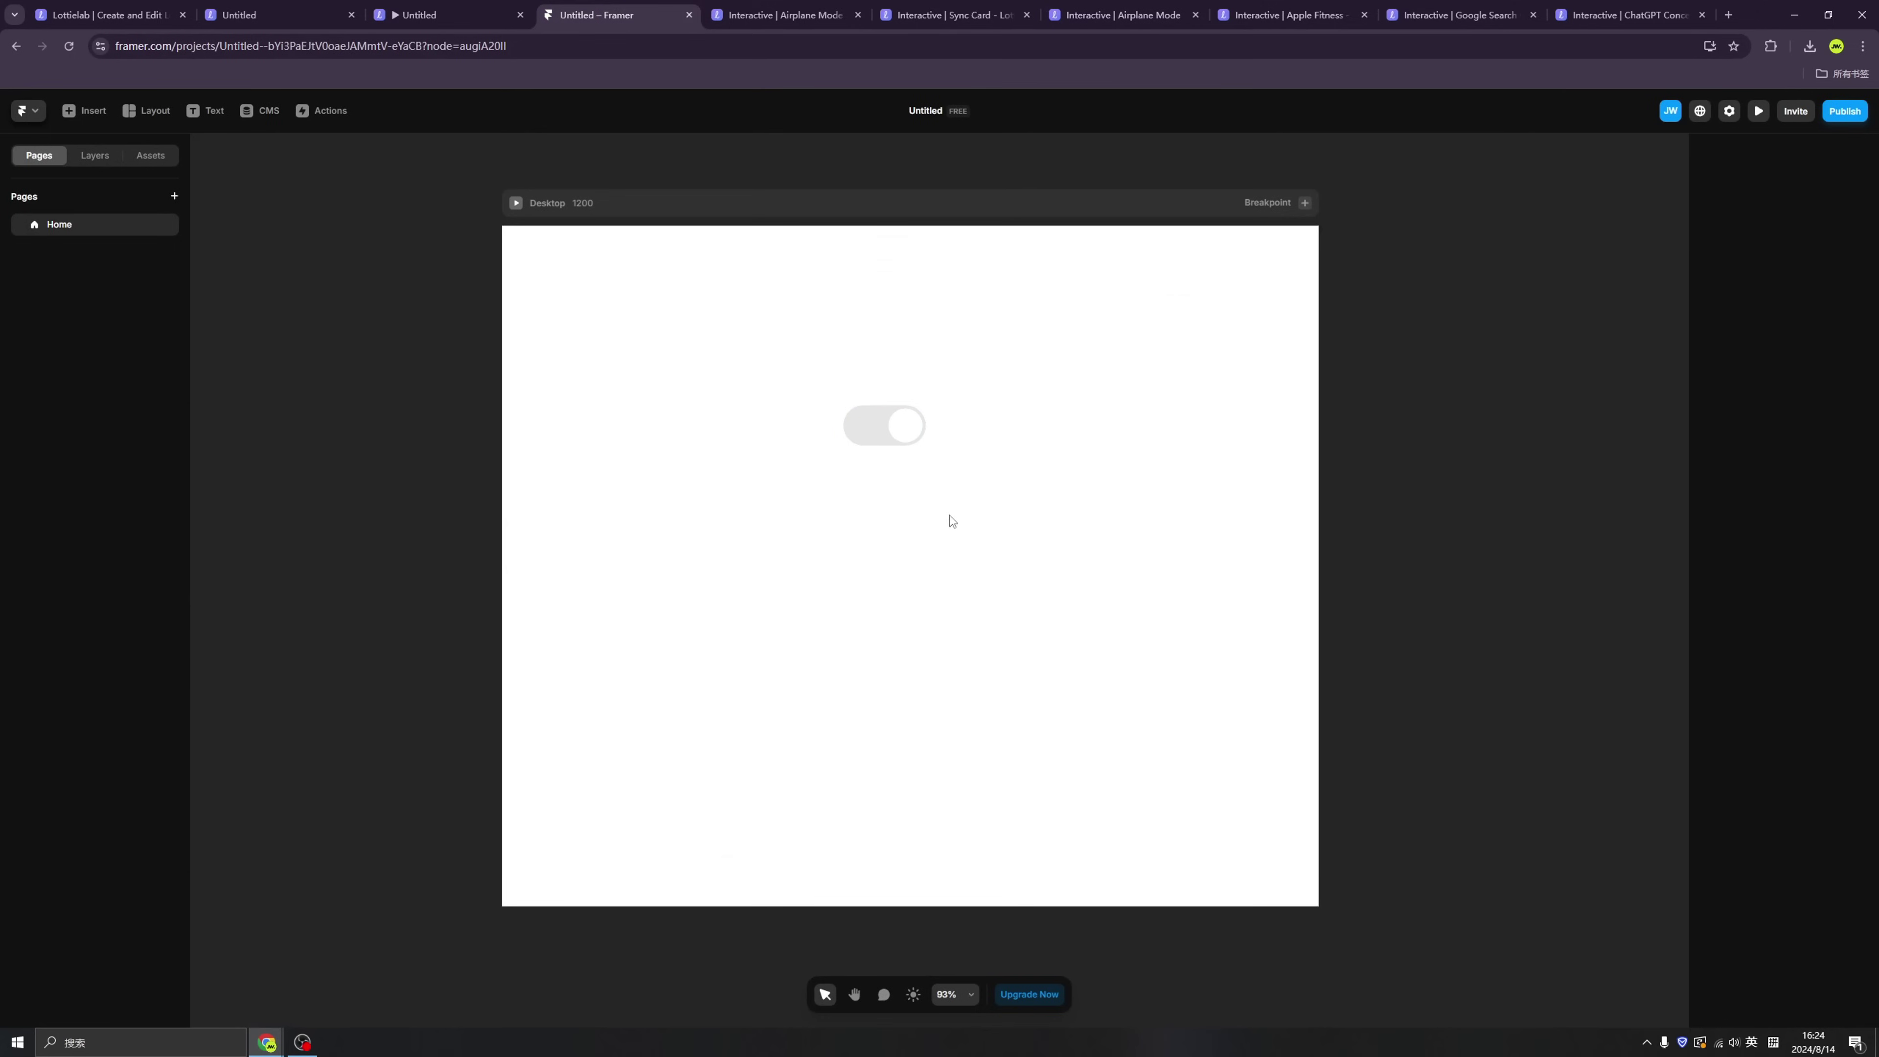
key("ctrl+v")
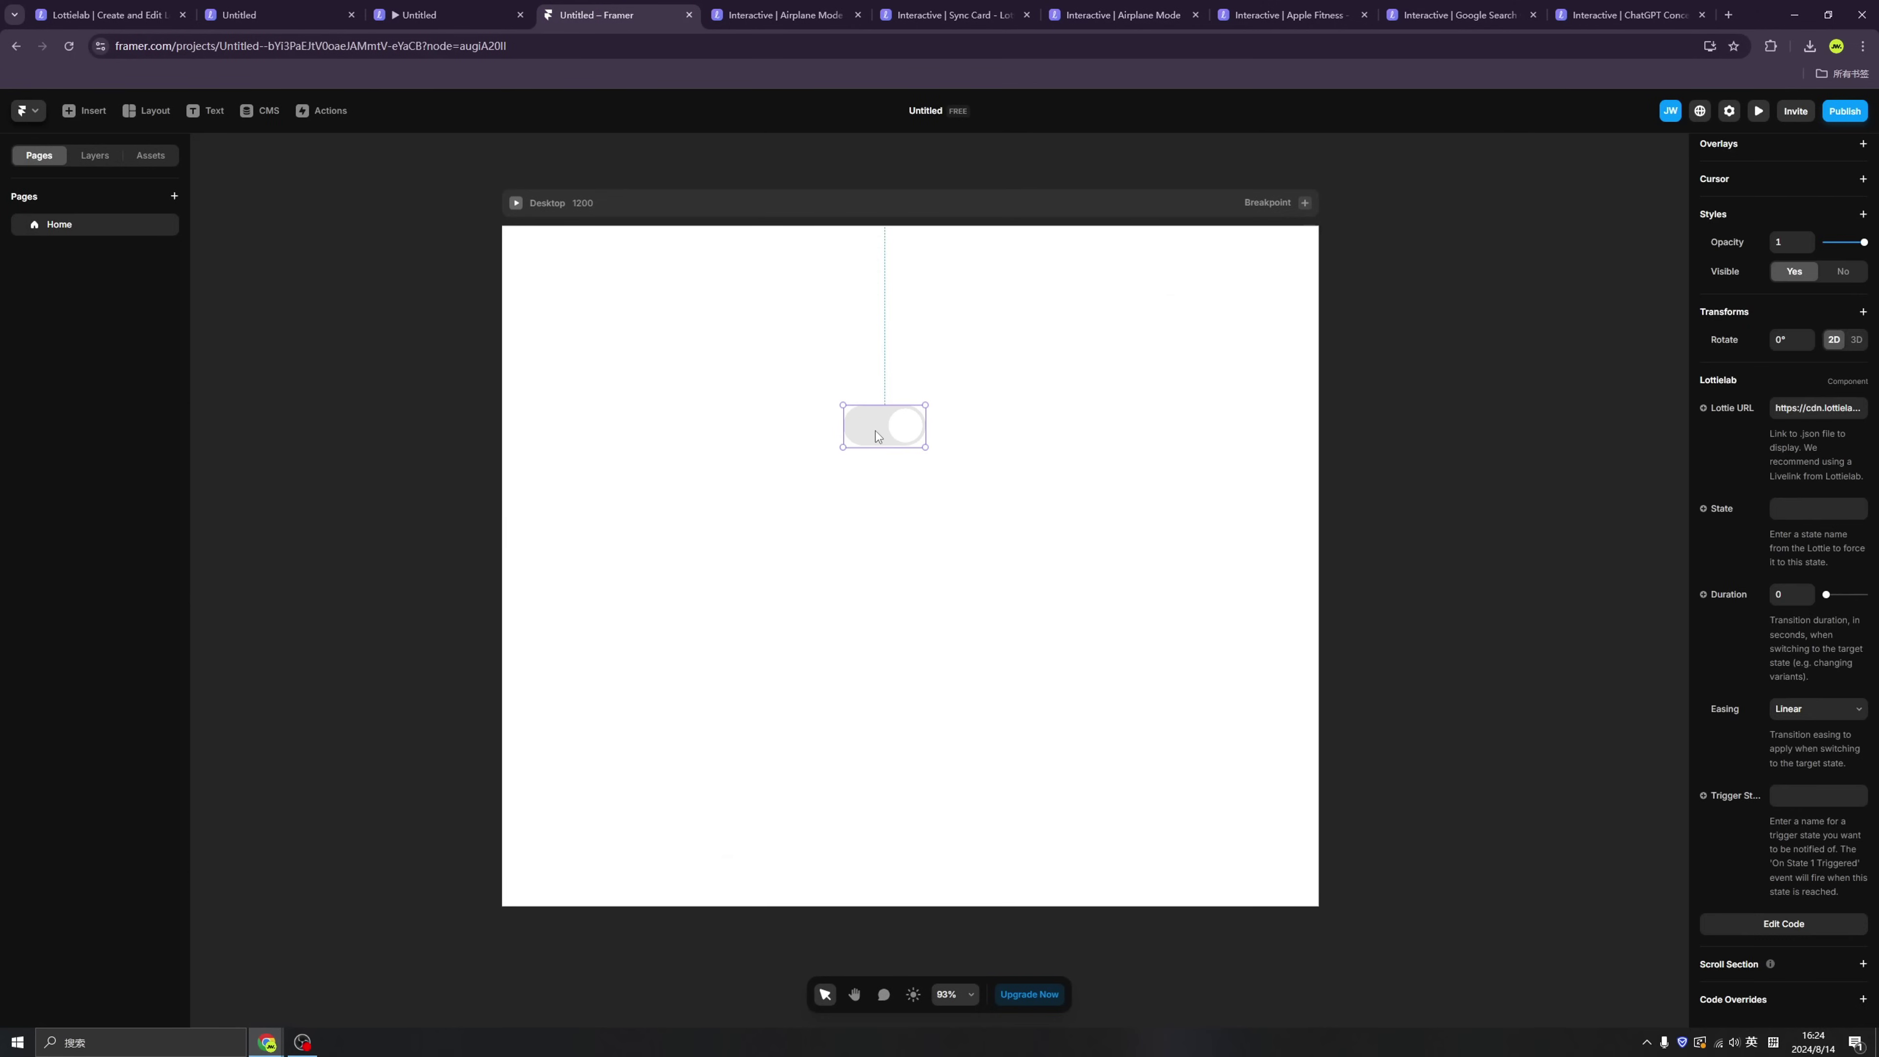
left_click_drag(882, 426, 881, 583)
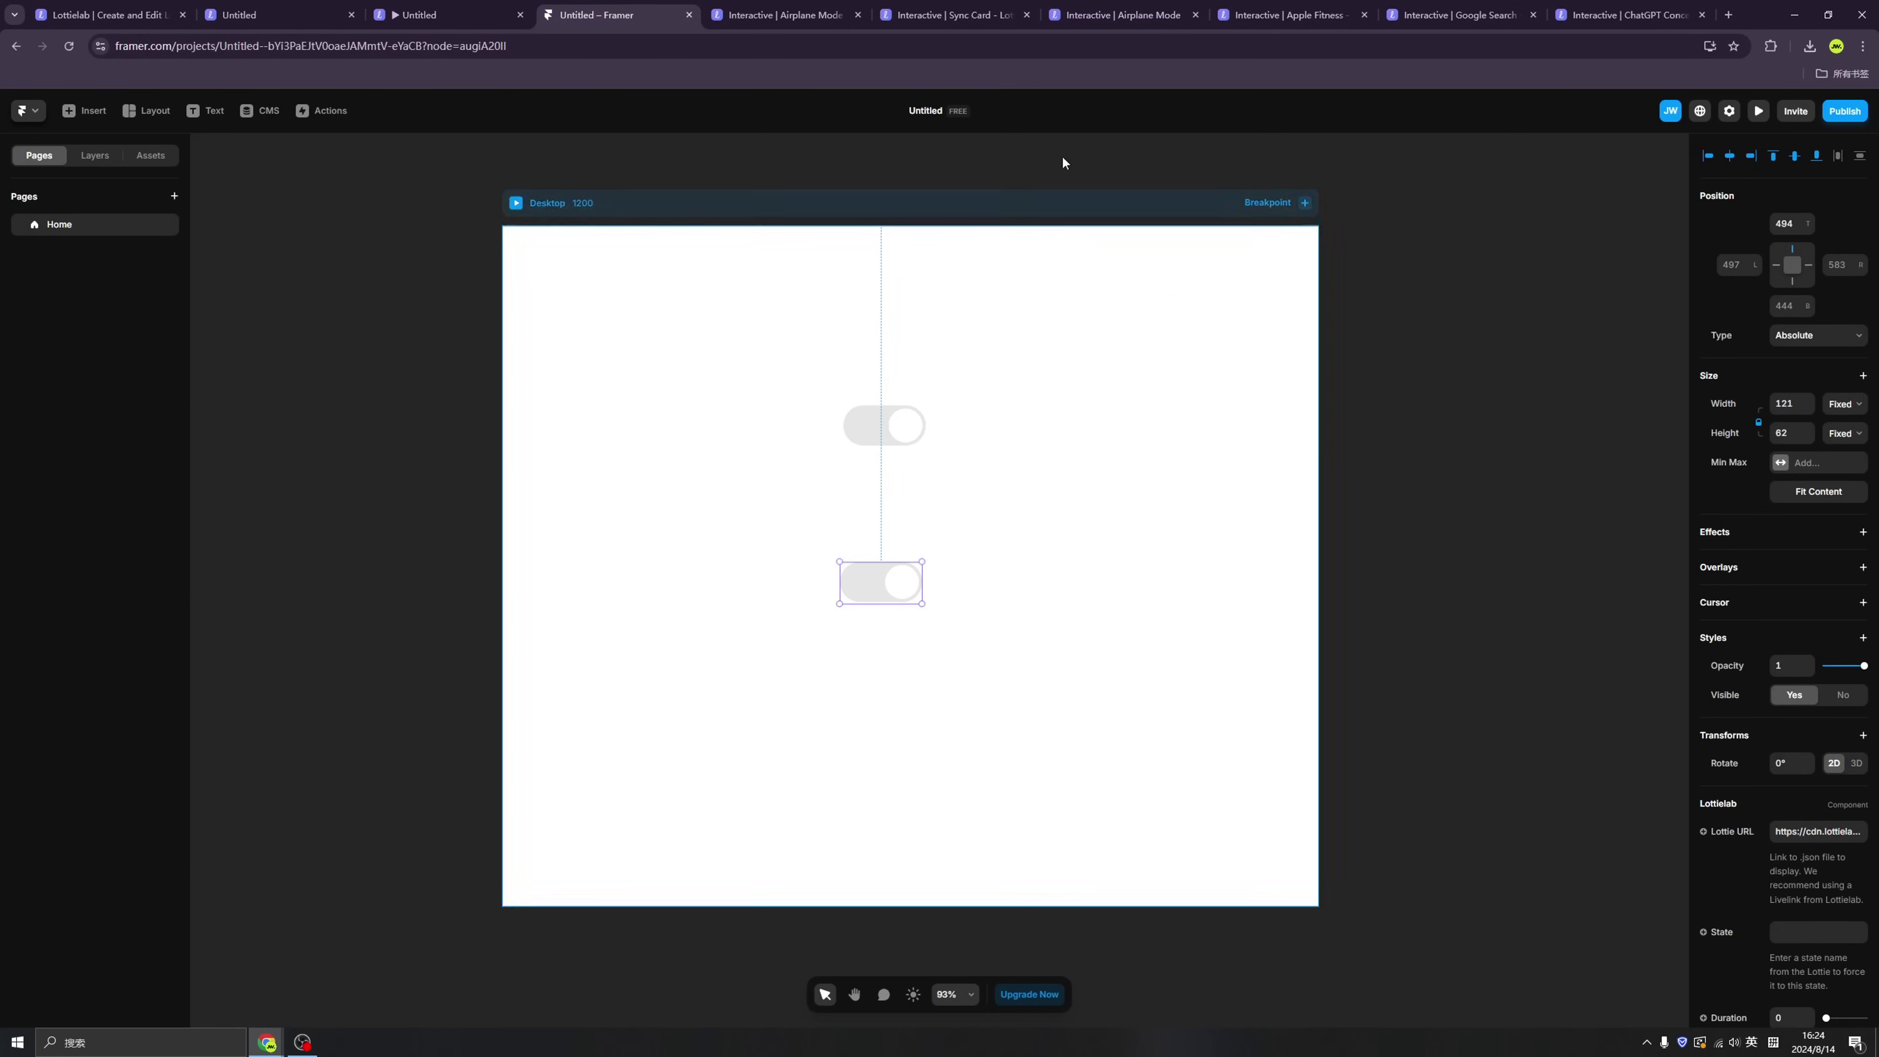
Step: Copy the Airplane Mode JSON URL from Lottielab again and set it as the duplicated component's Lottie URL in Framer
left_click(1121, 15)
left_click(954, 15)
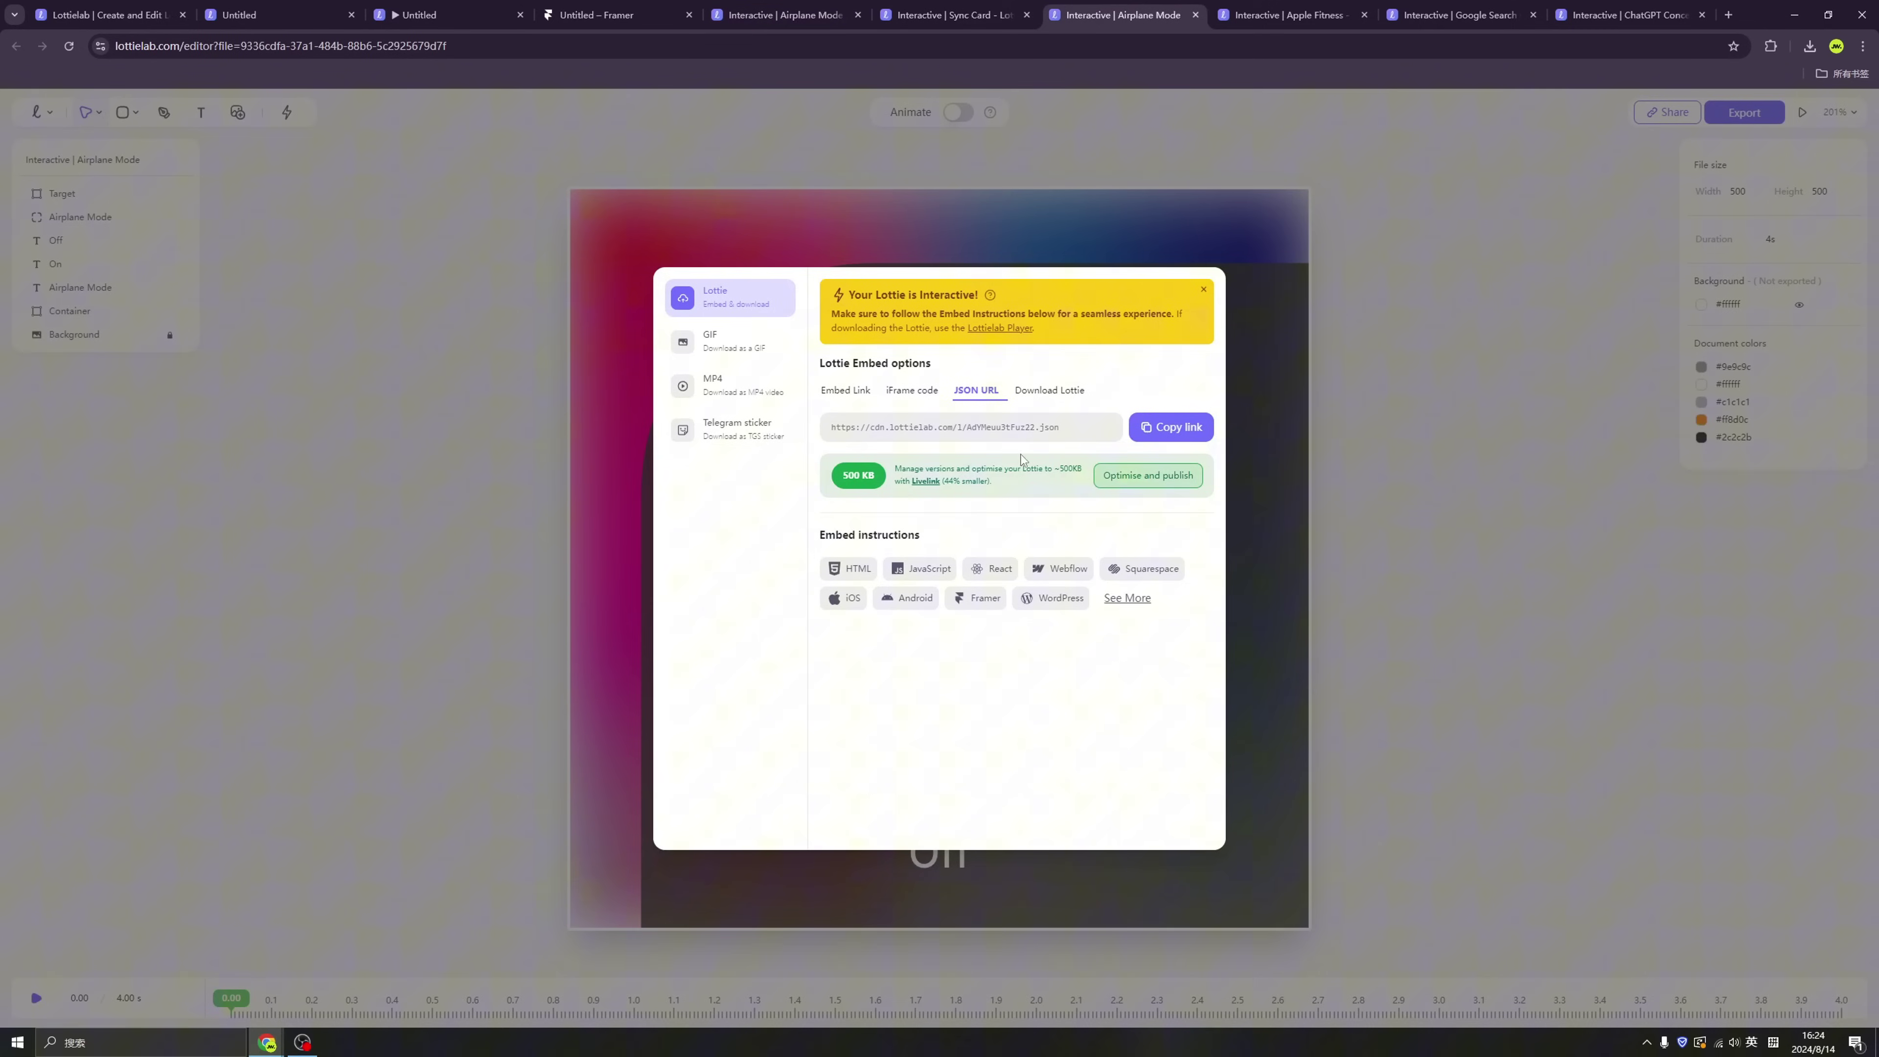
left_click(1154, 435)
left_click(614, 15)
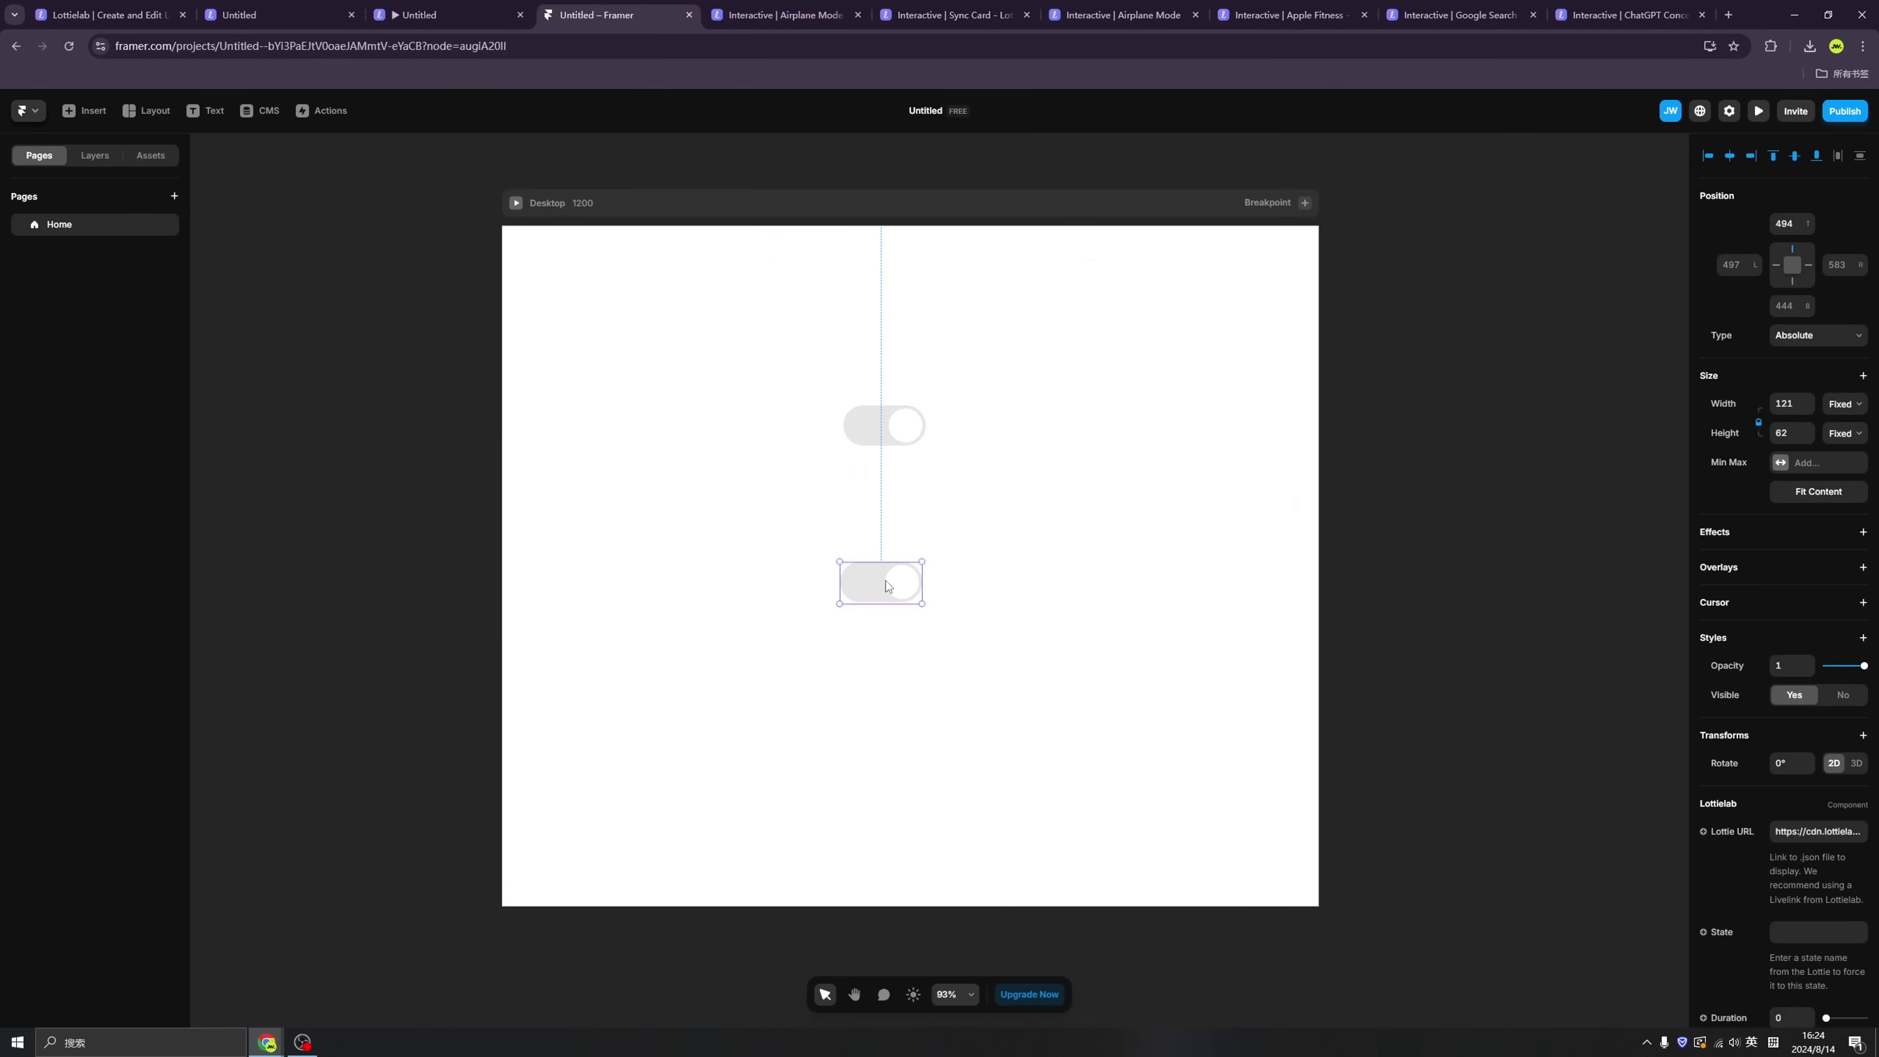
left_click(1813, 831)
key("ctrl+v")
left_click(1187, 664)
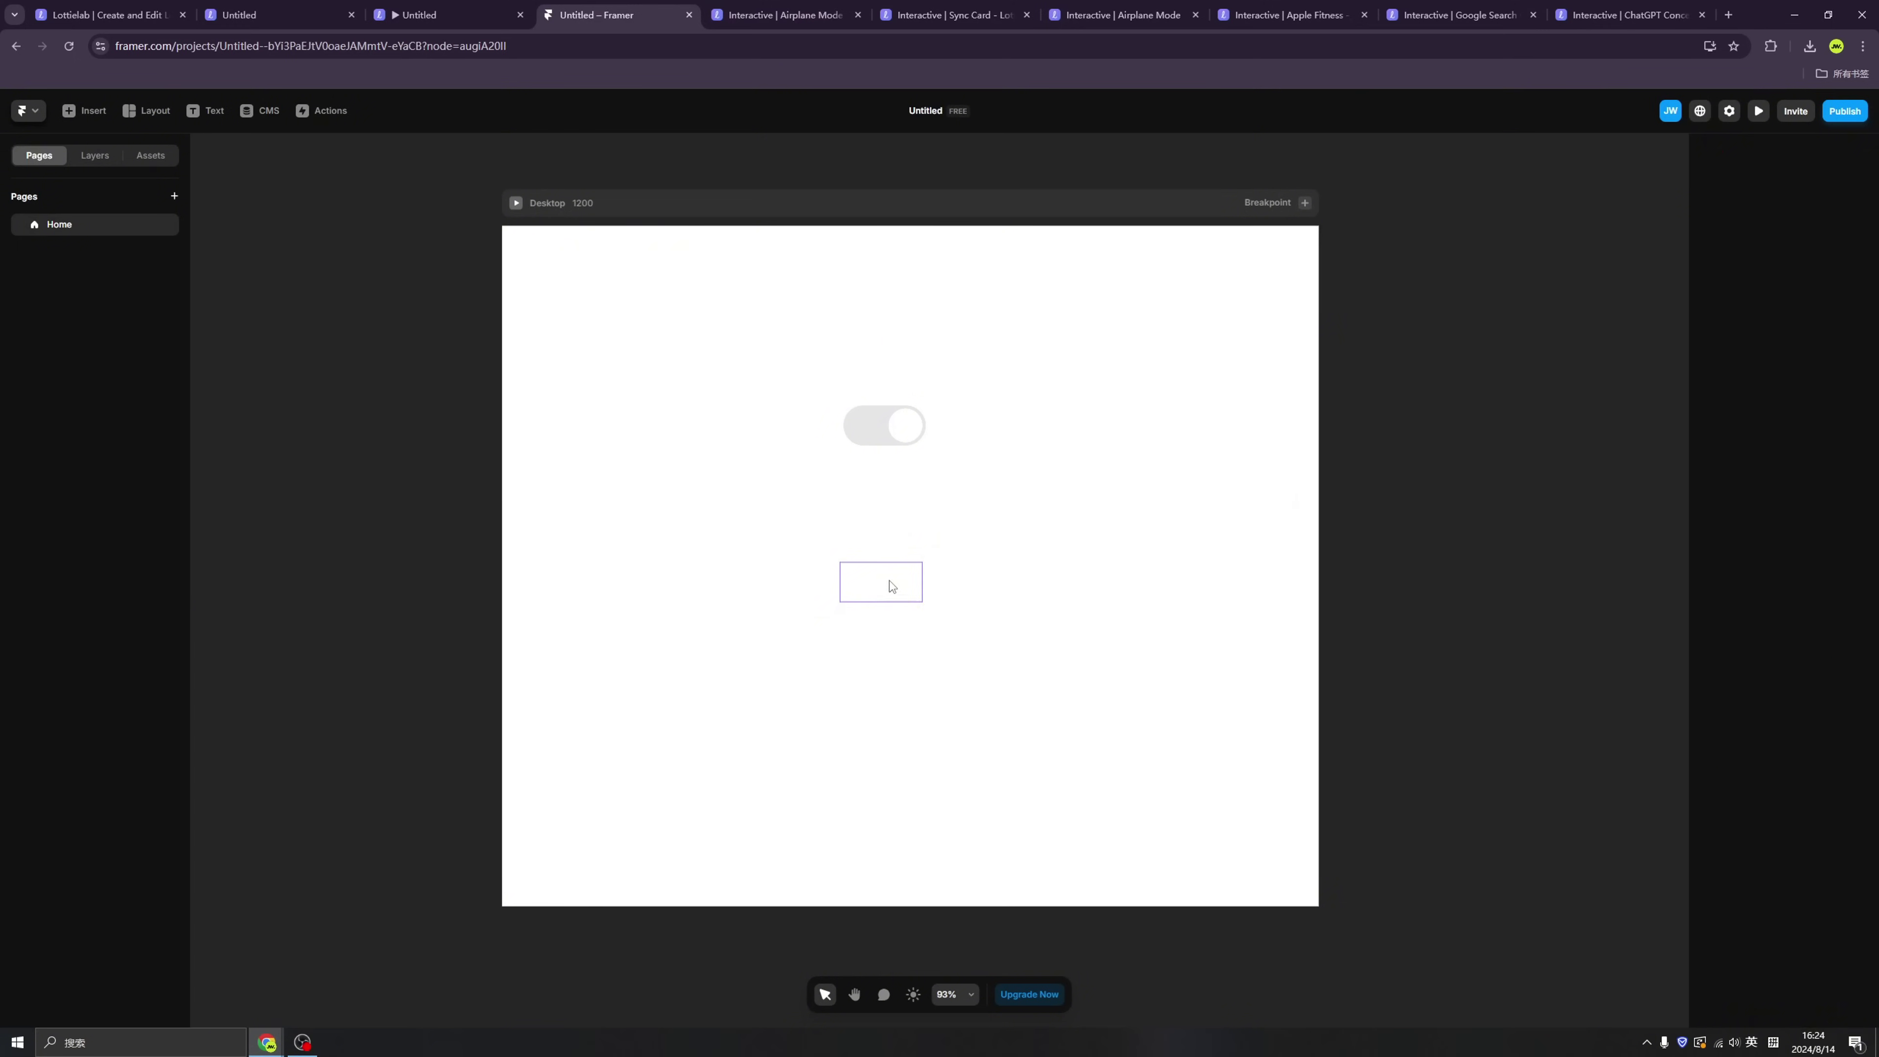
Step: Set the Airplane Mode component to 200 by 200 with its proportions unlocked, and enlarge and reposition it freehand below the toggle
left_click(890, 581)
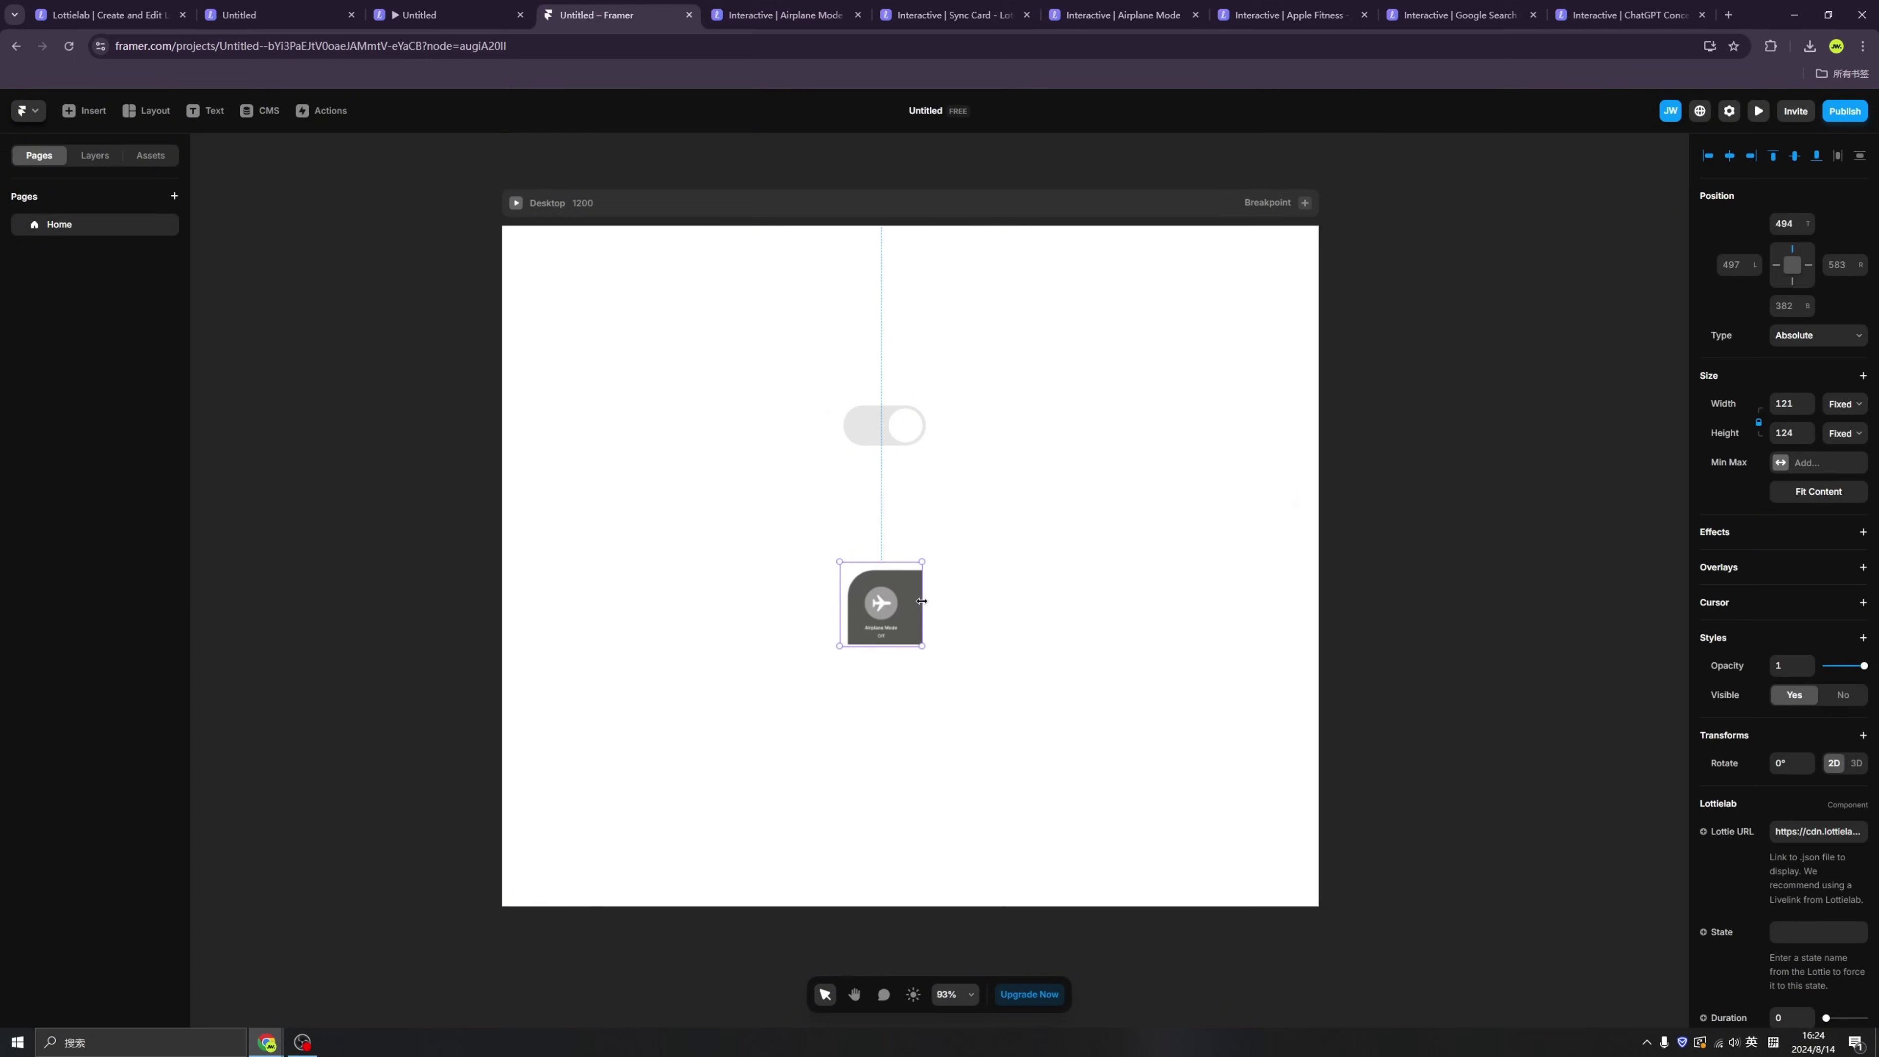
left_click(1761, 425)
left_click(1791, 404)
type("200")
key("Tab")
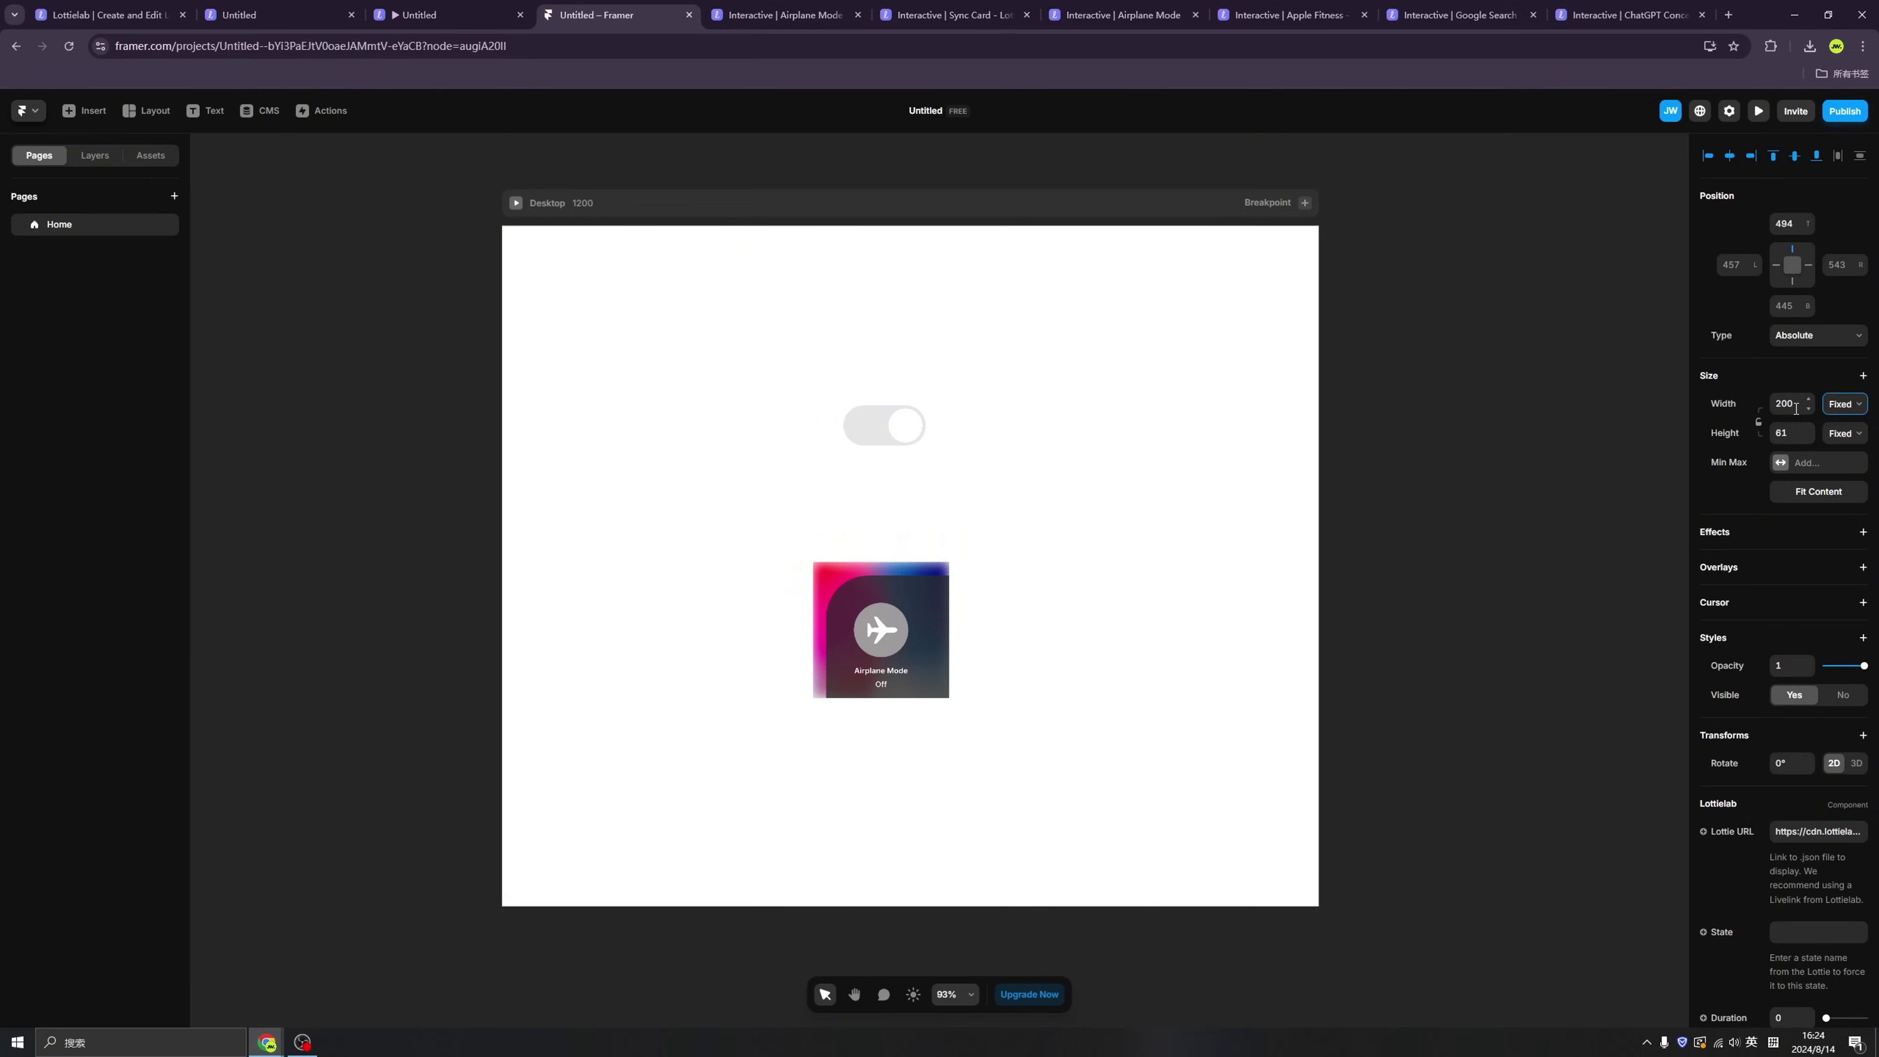
key("Tab")
type("200")
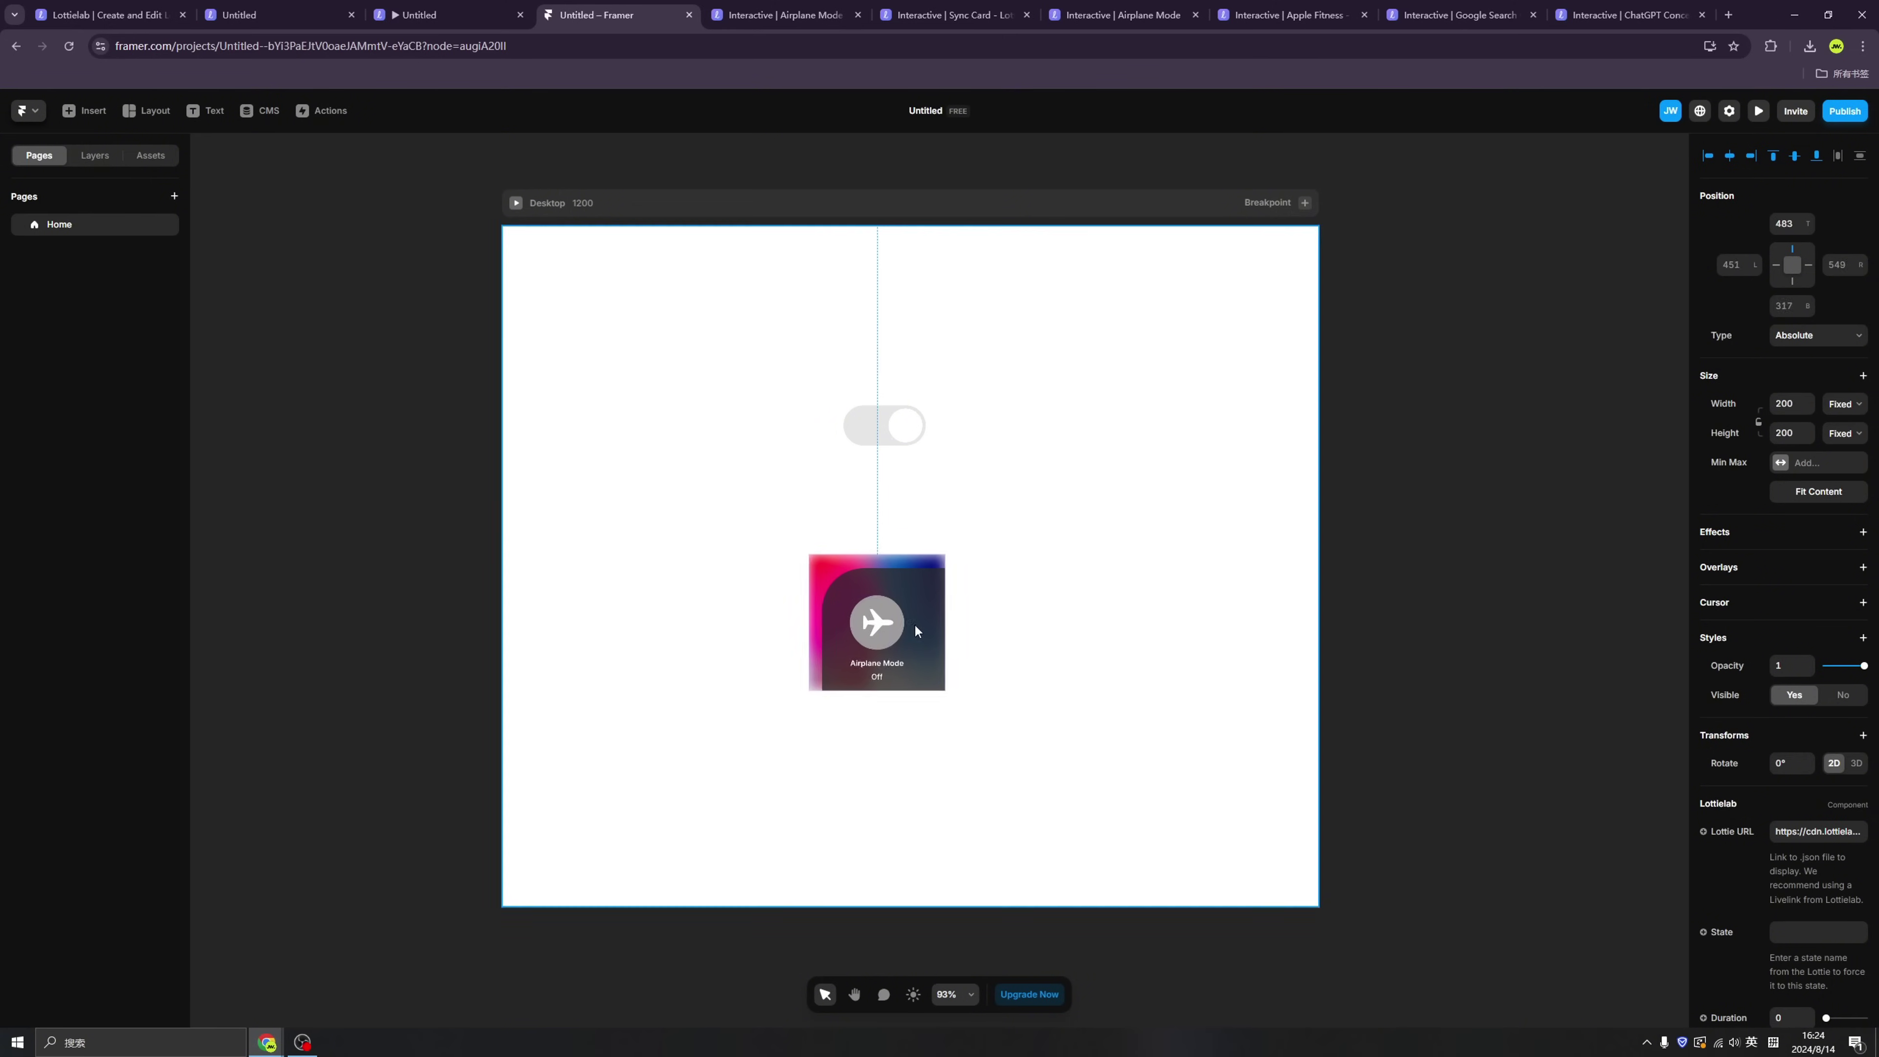
left_click_drag(915, 623, 1025, 732)
left_click_drag(1002, 669, 953, 664)
Step: Preview the Desktop page, widen the preview to 2192, and test switching the toggle and the Airplane Mode component on and off
left_click(516, 202)
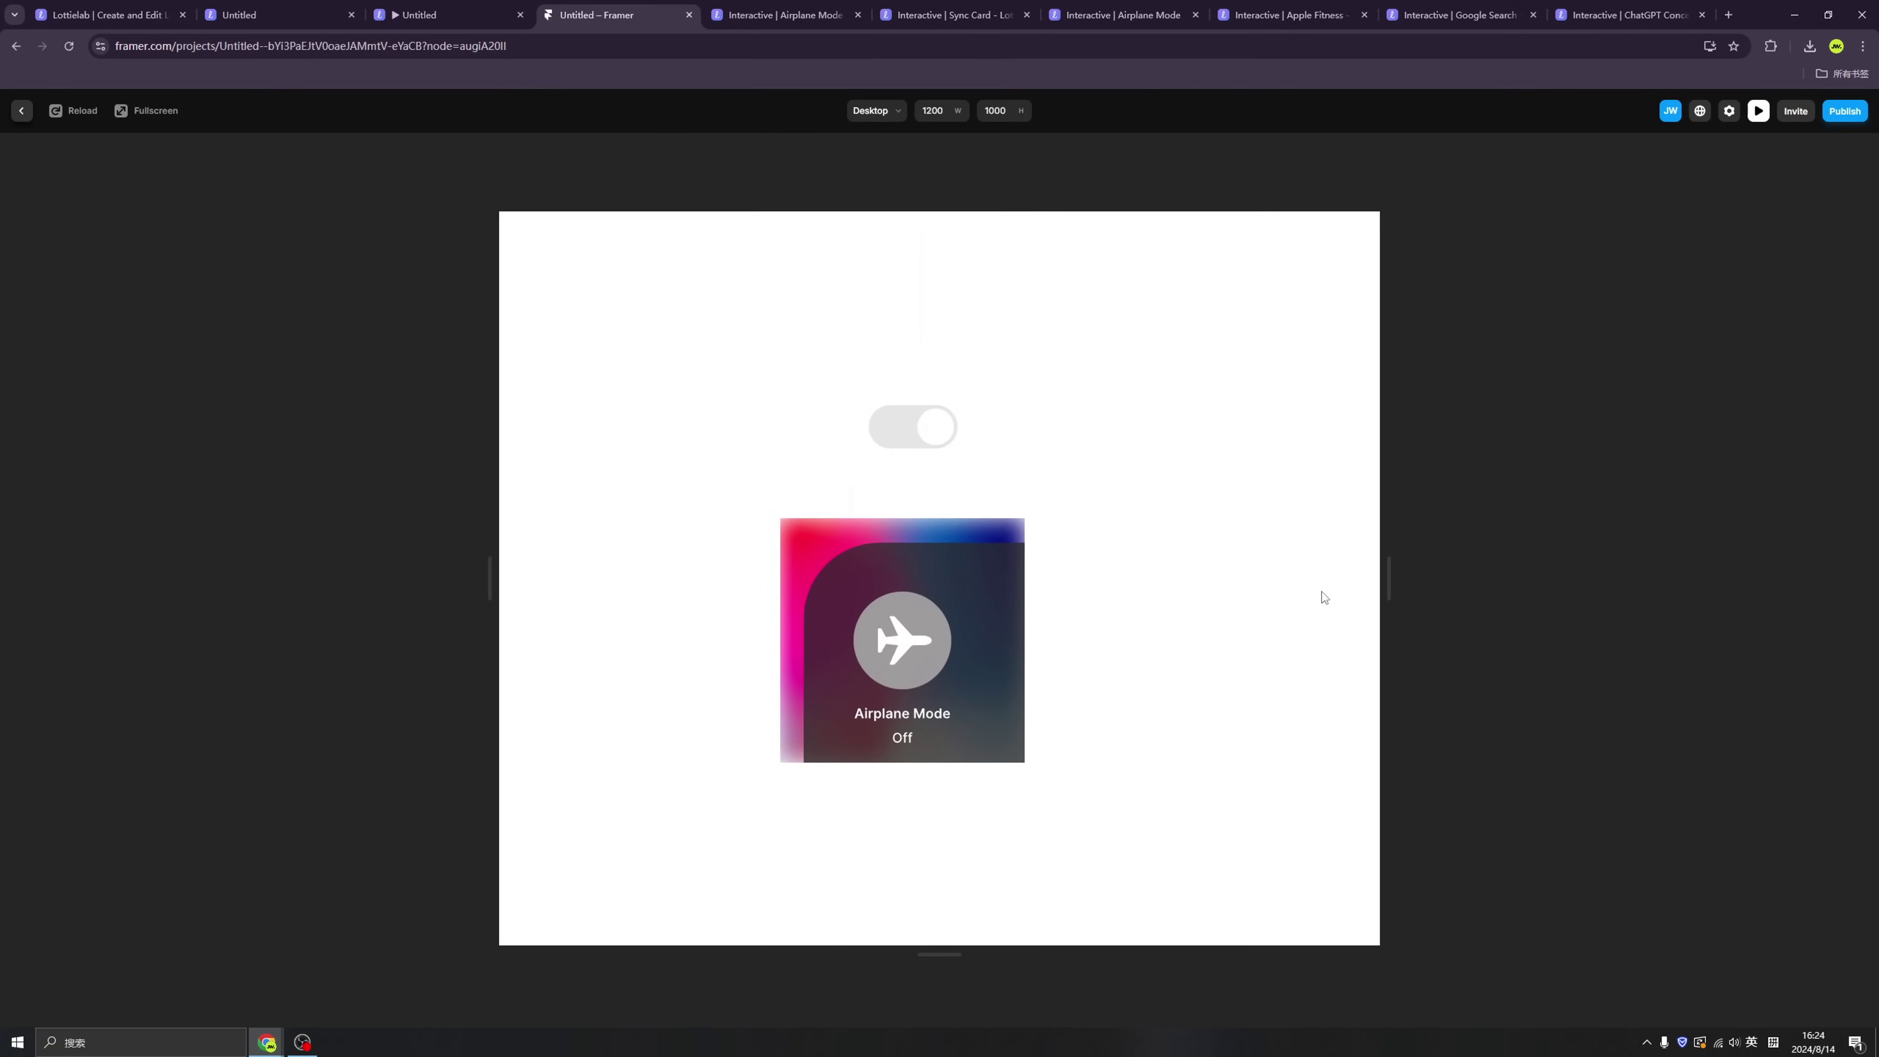
left_click_drag(1389, 583, 1534, 591)
left_click(912, 647)
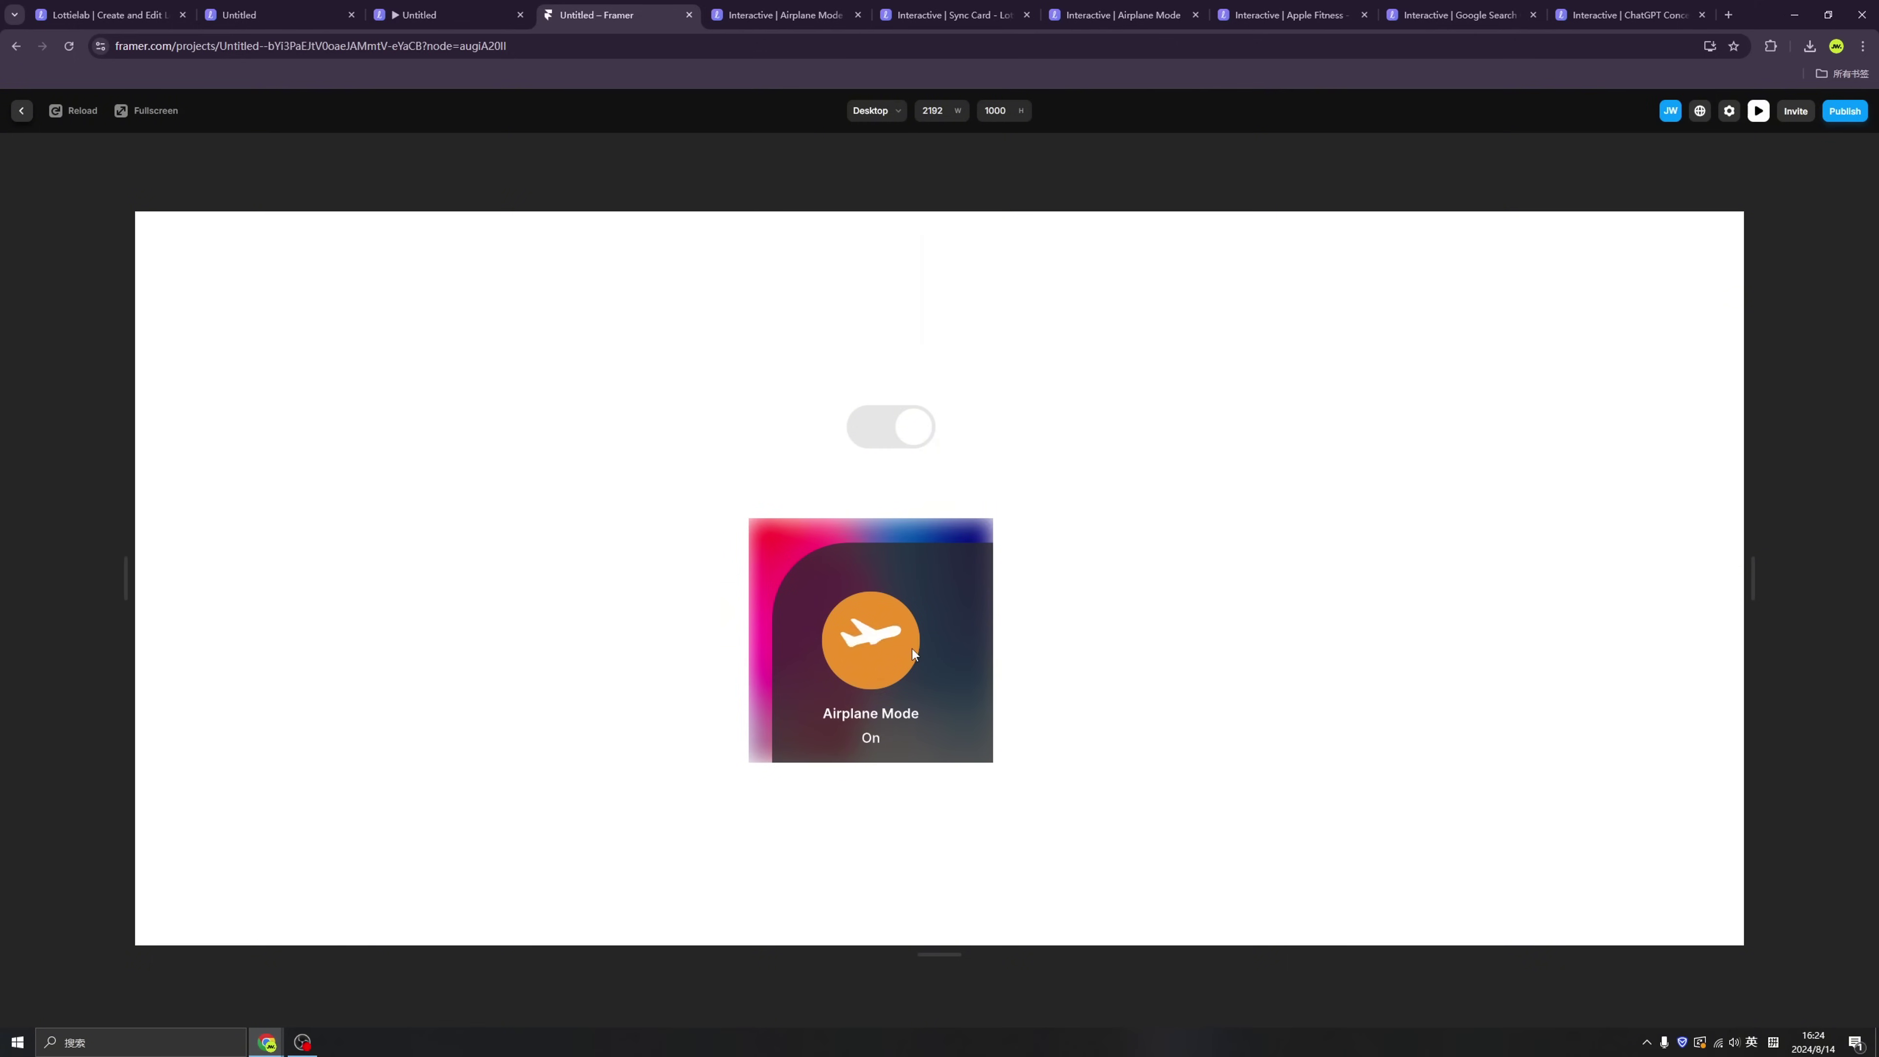
left_click(888, 657)
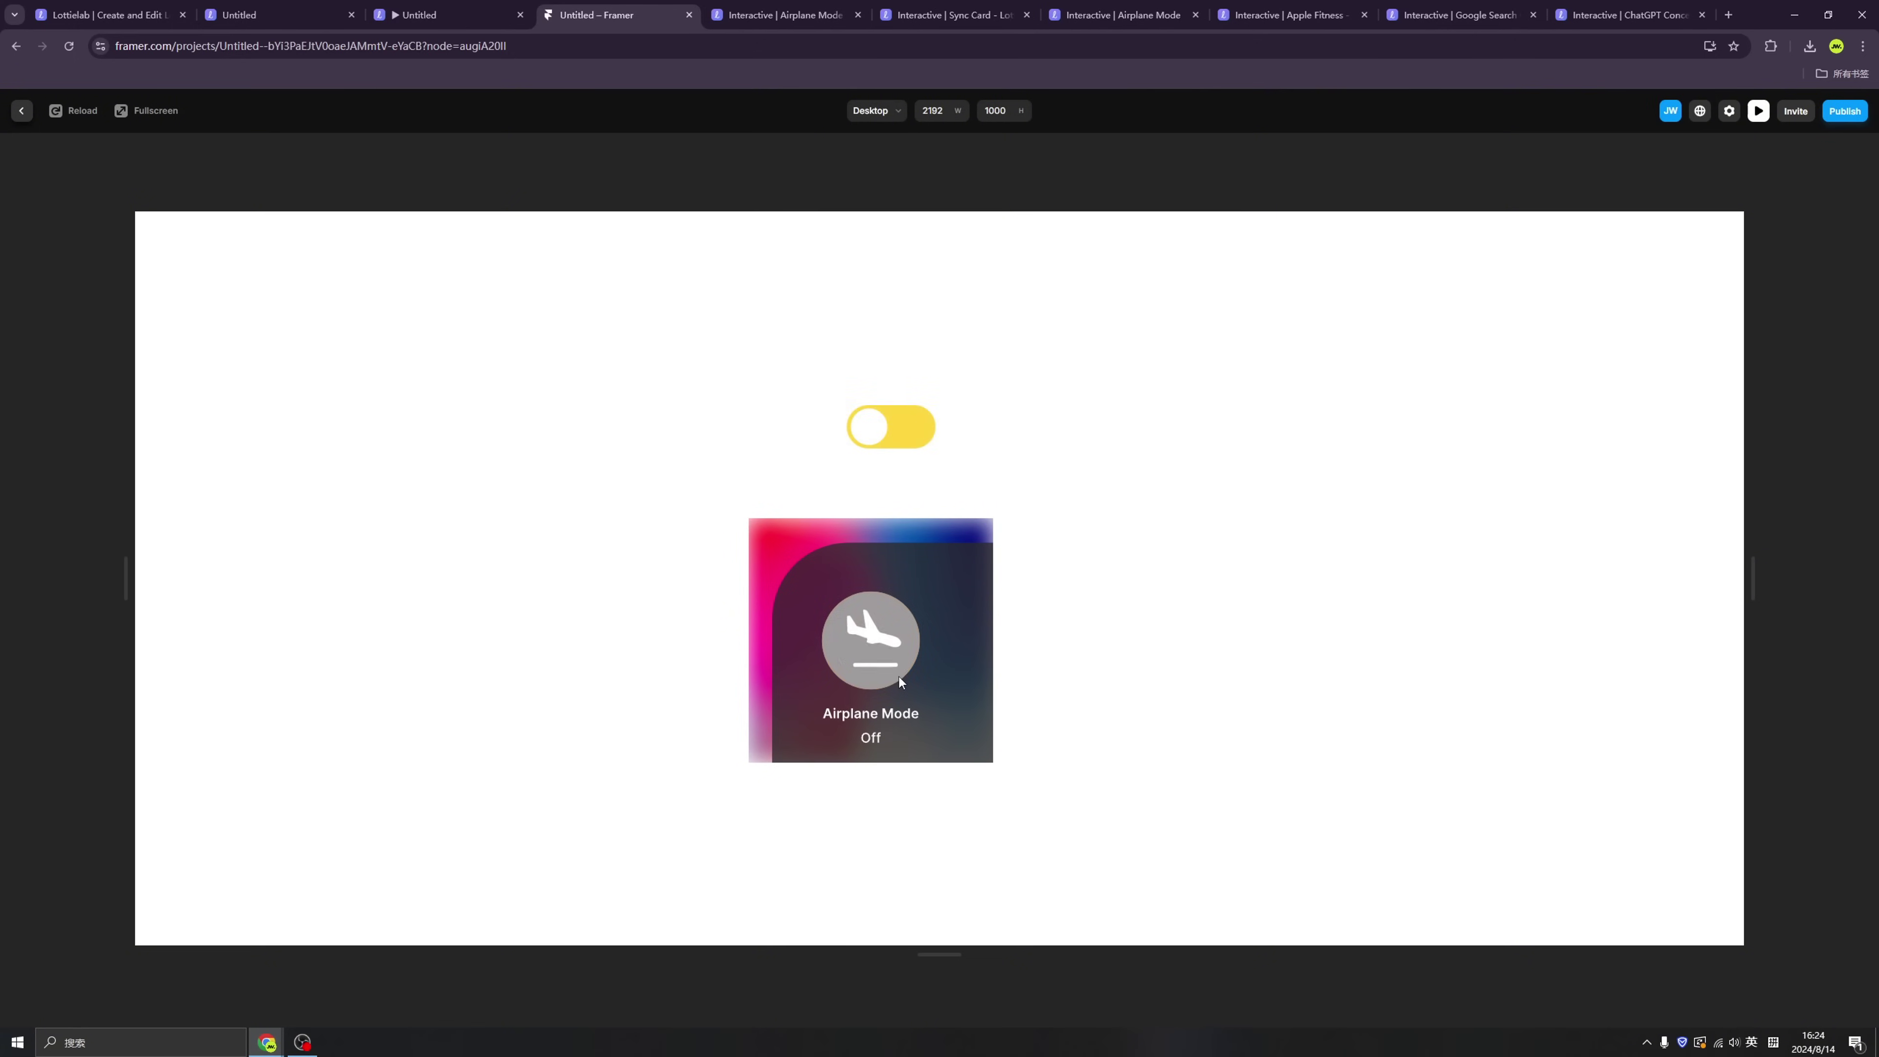
left_click(870, 667)
left_click(871, 667)
Step: Switch to the ChatGPT Concept example page, go to Lottielab's homepage, and look over its feature sections and Resources options
left_click(1624, 15)
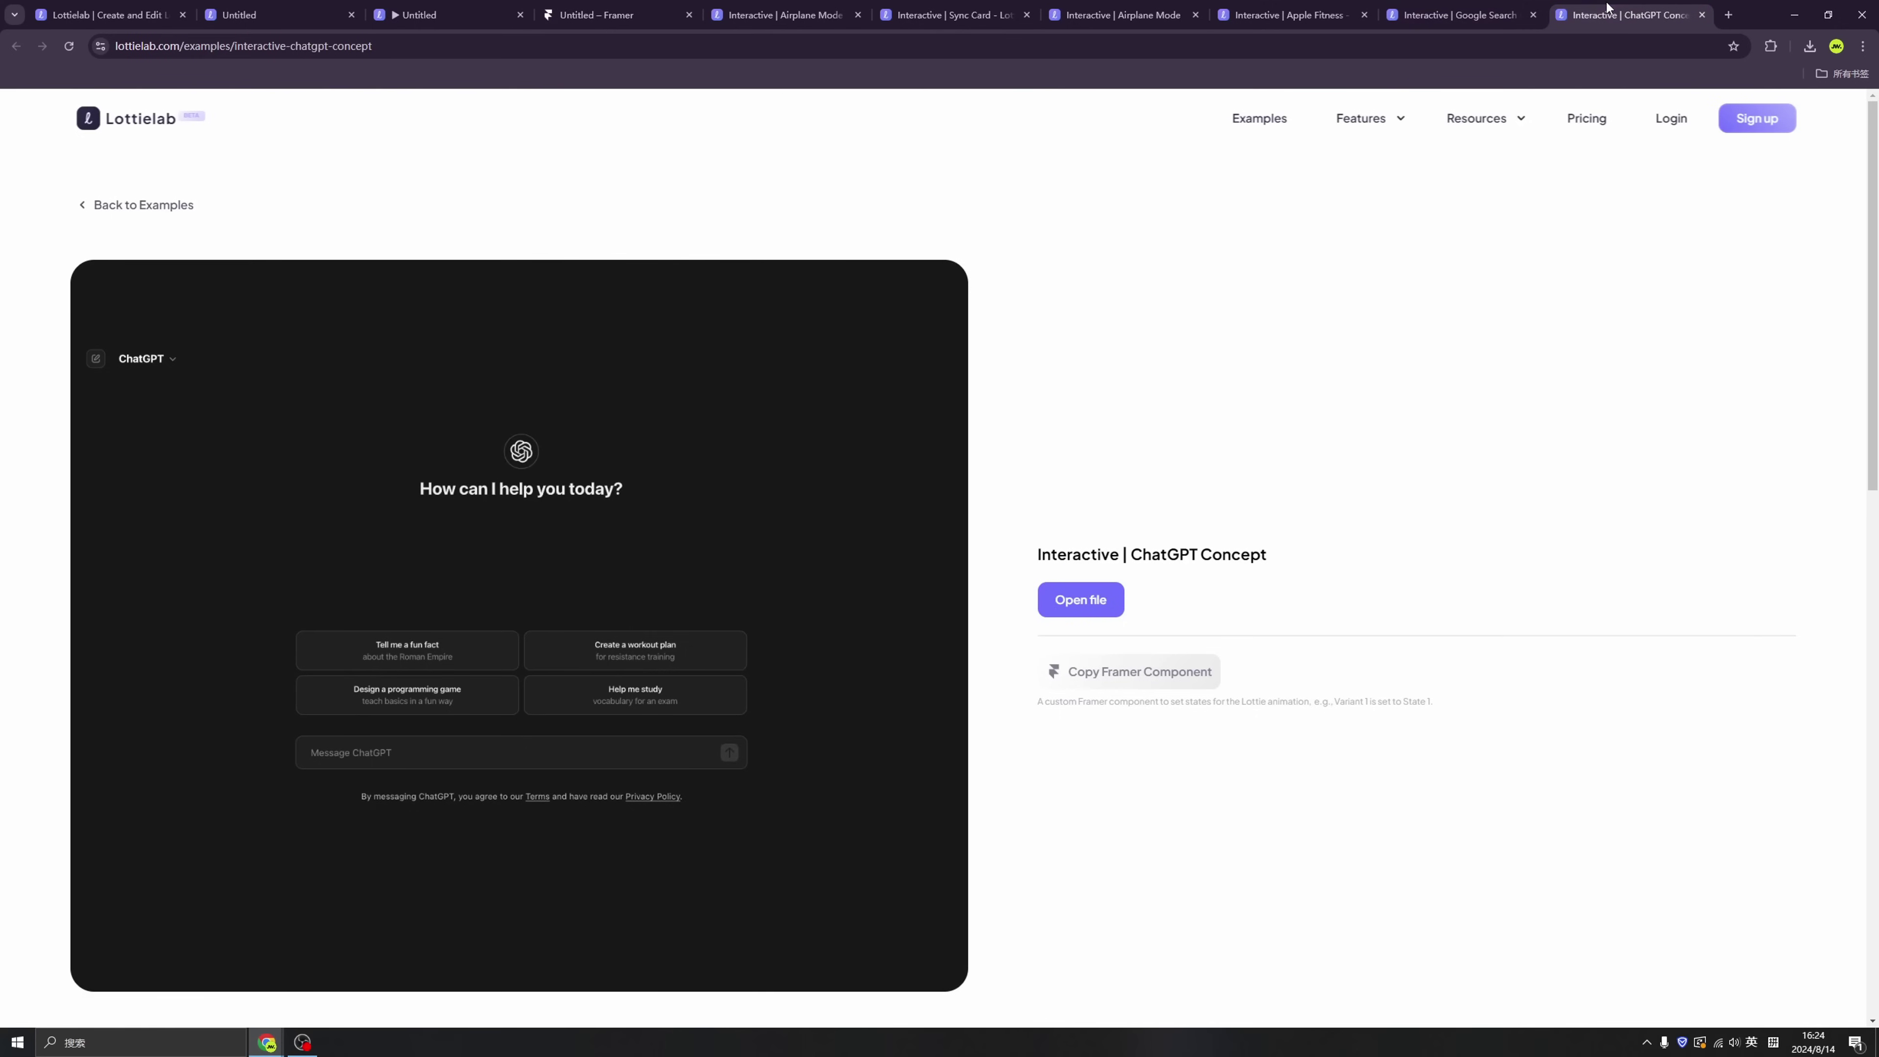
left_click(157, 112)
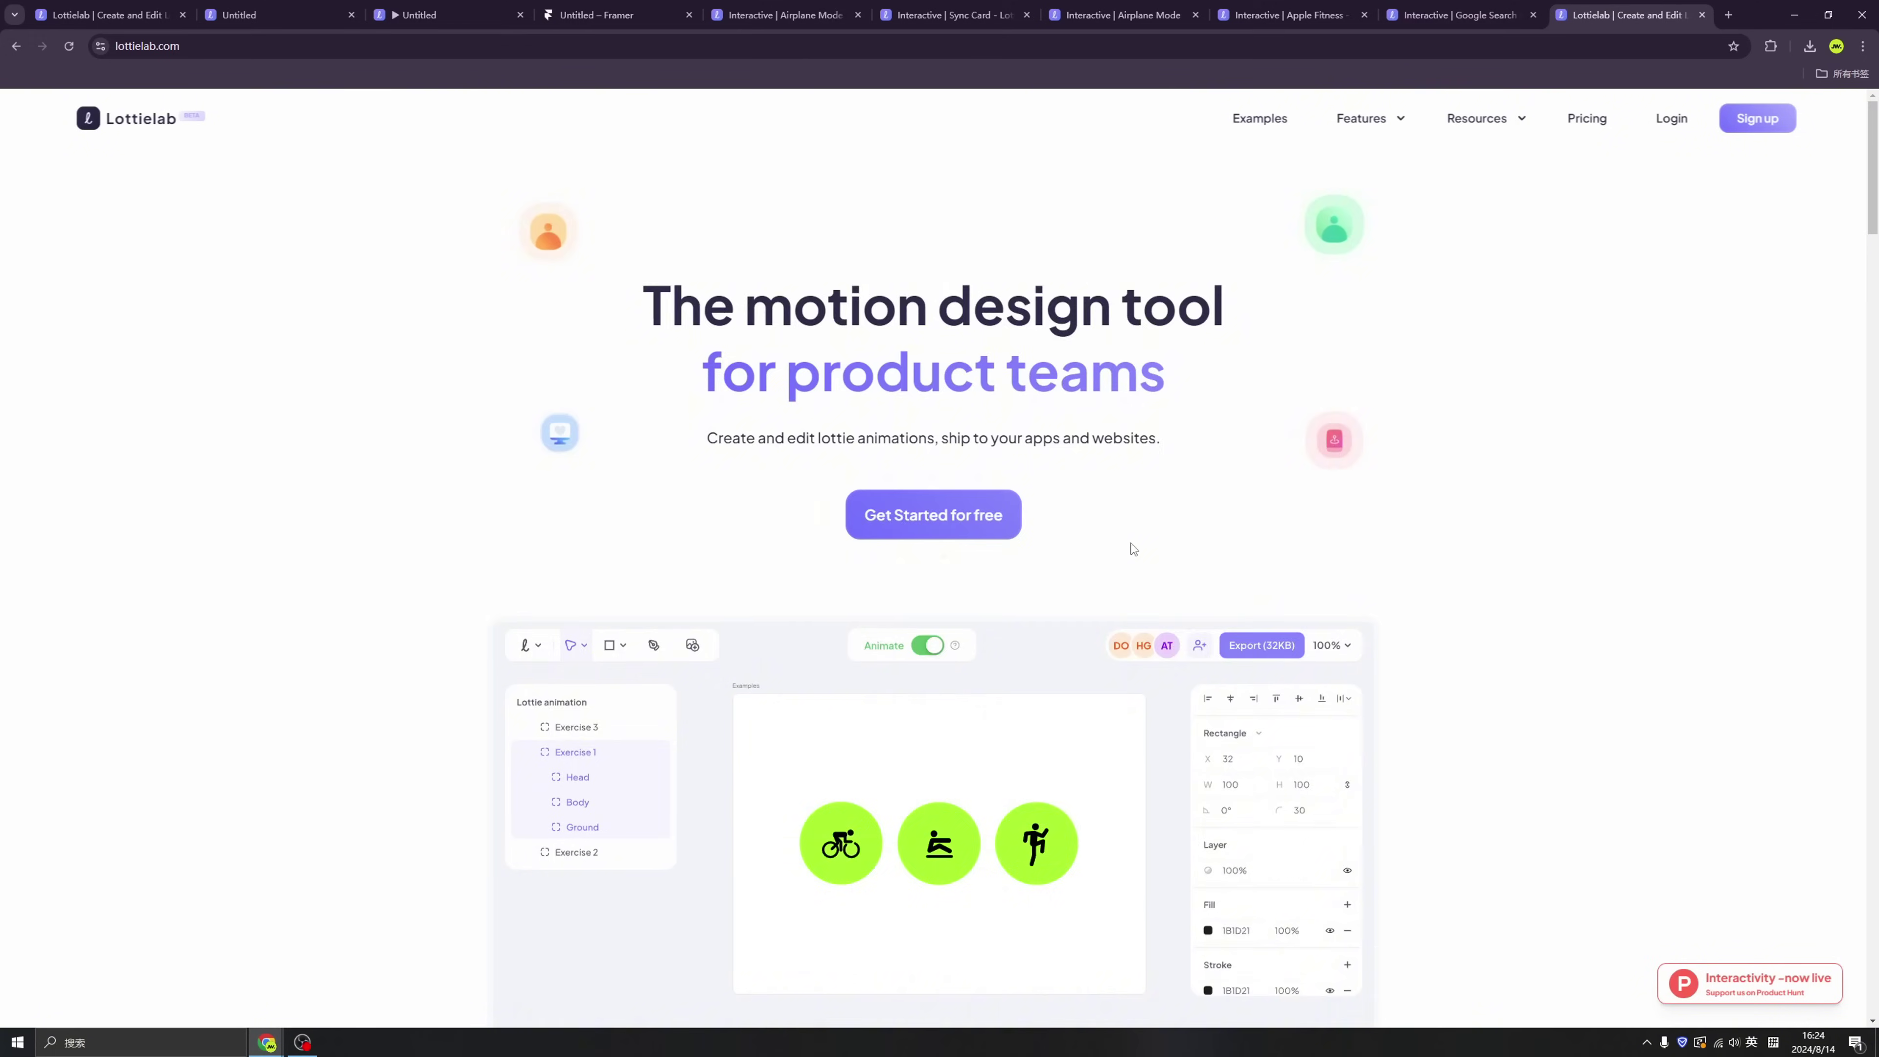
scroll(1133, 549, "down", 15)
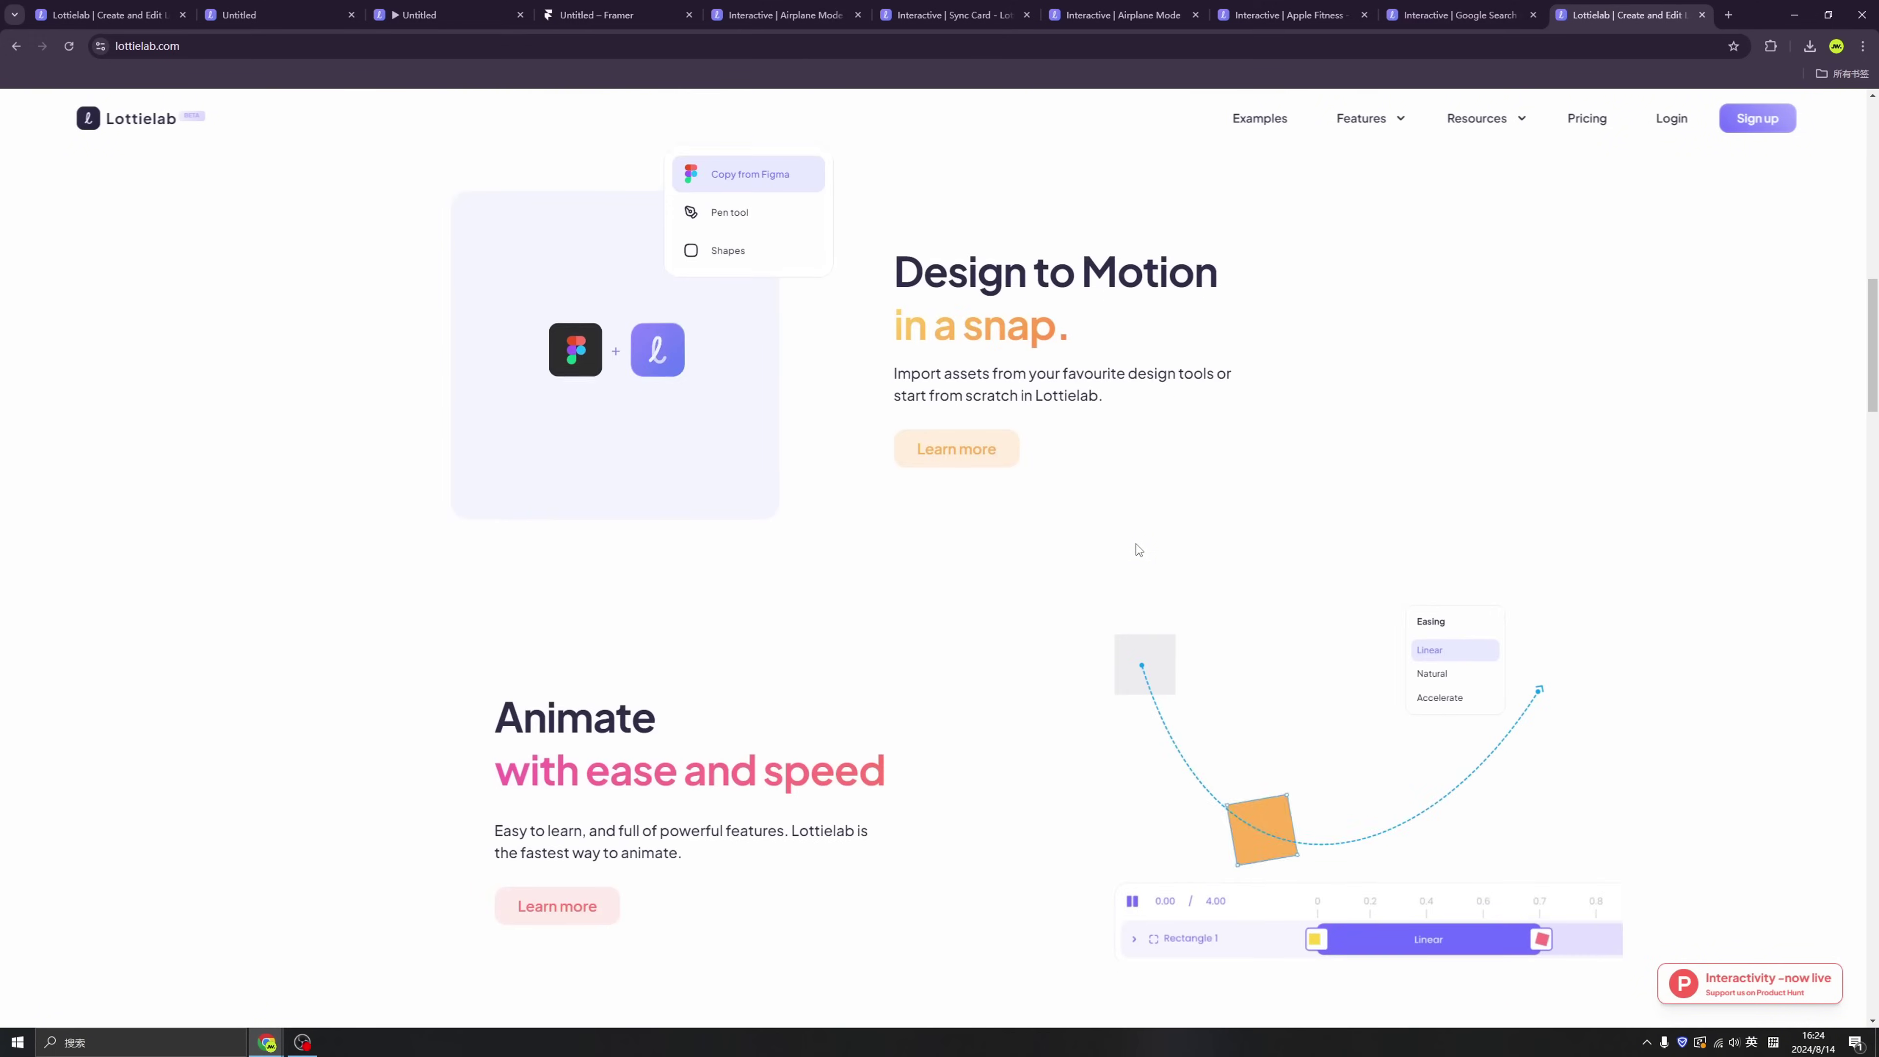
scroll(1138, 549, "up", 7)
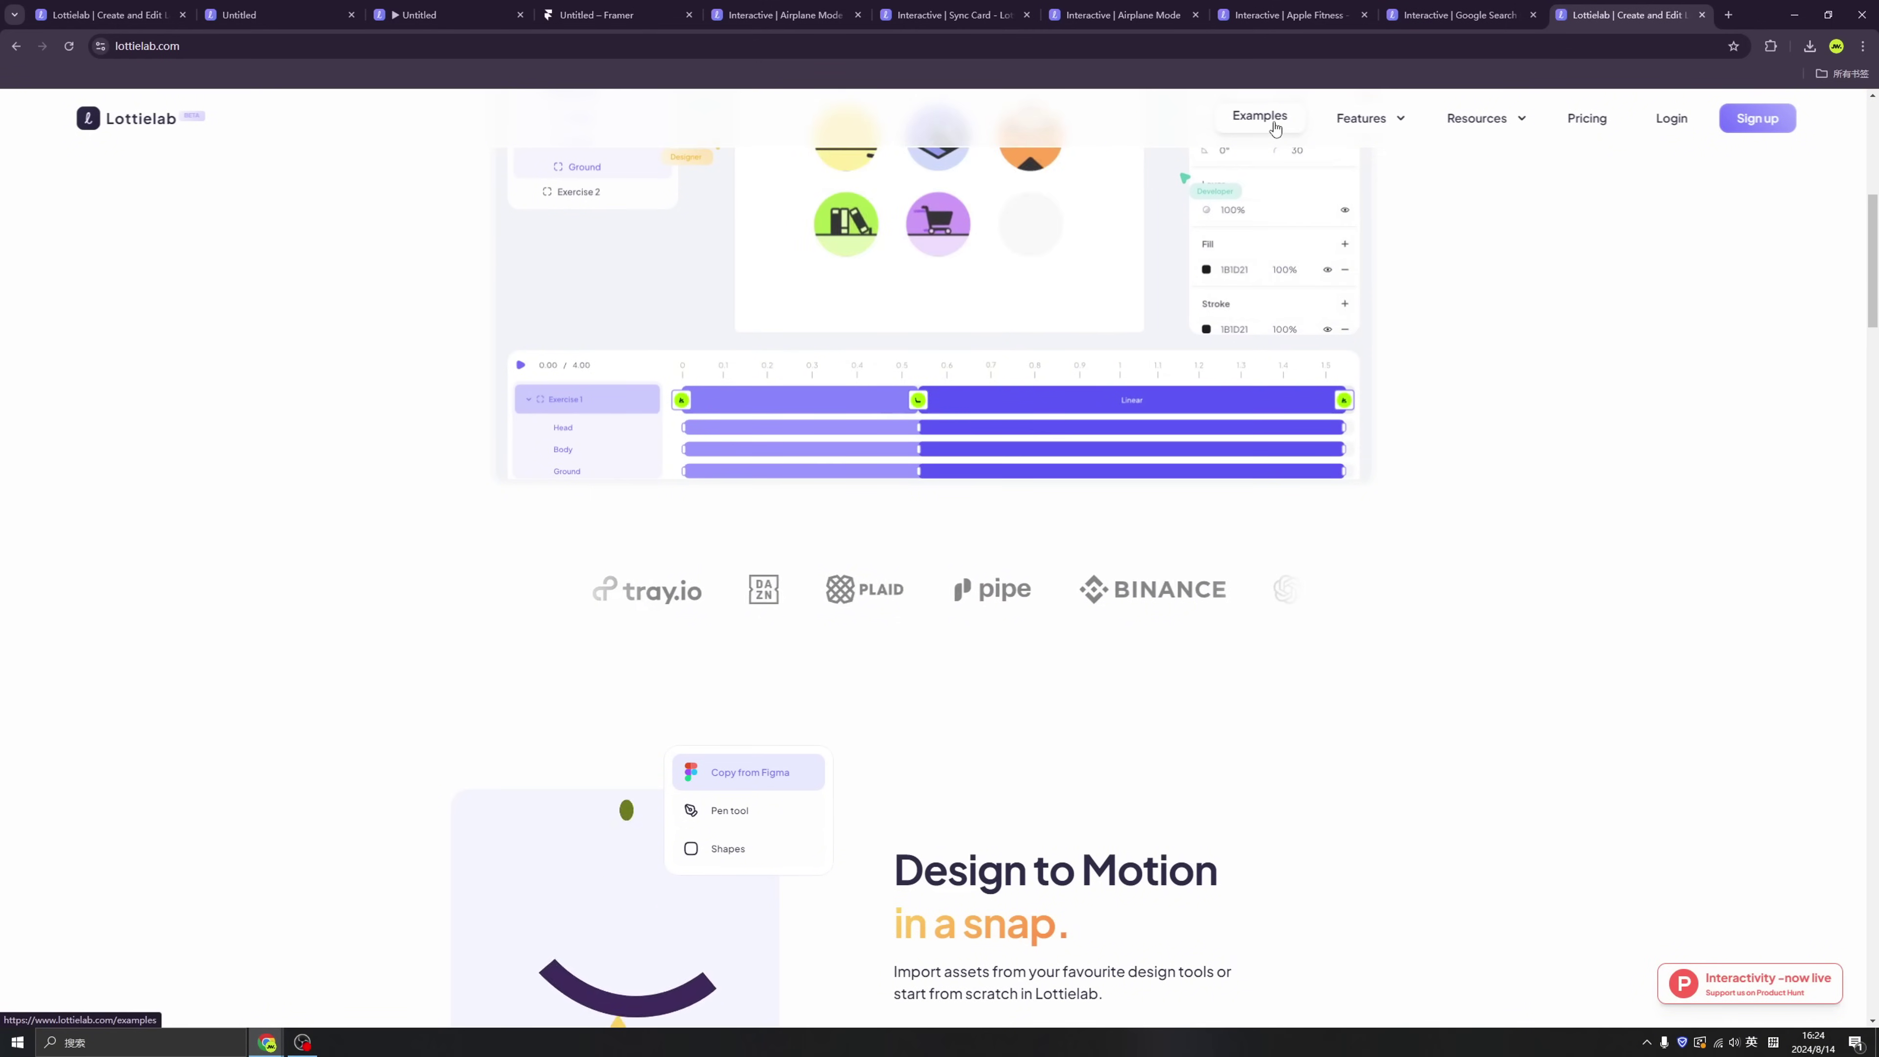
mouse_move(1487, 117)
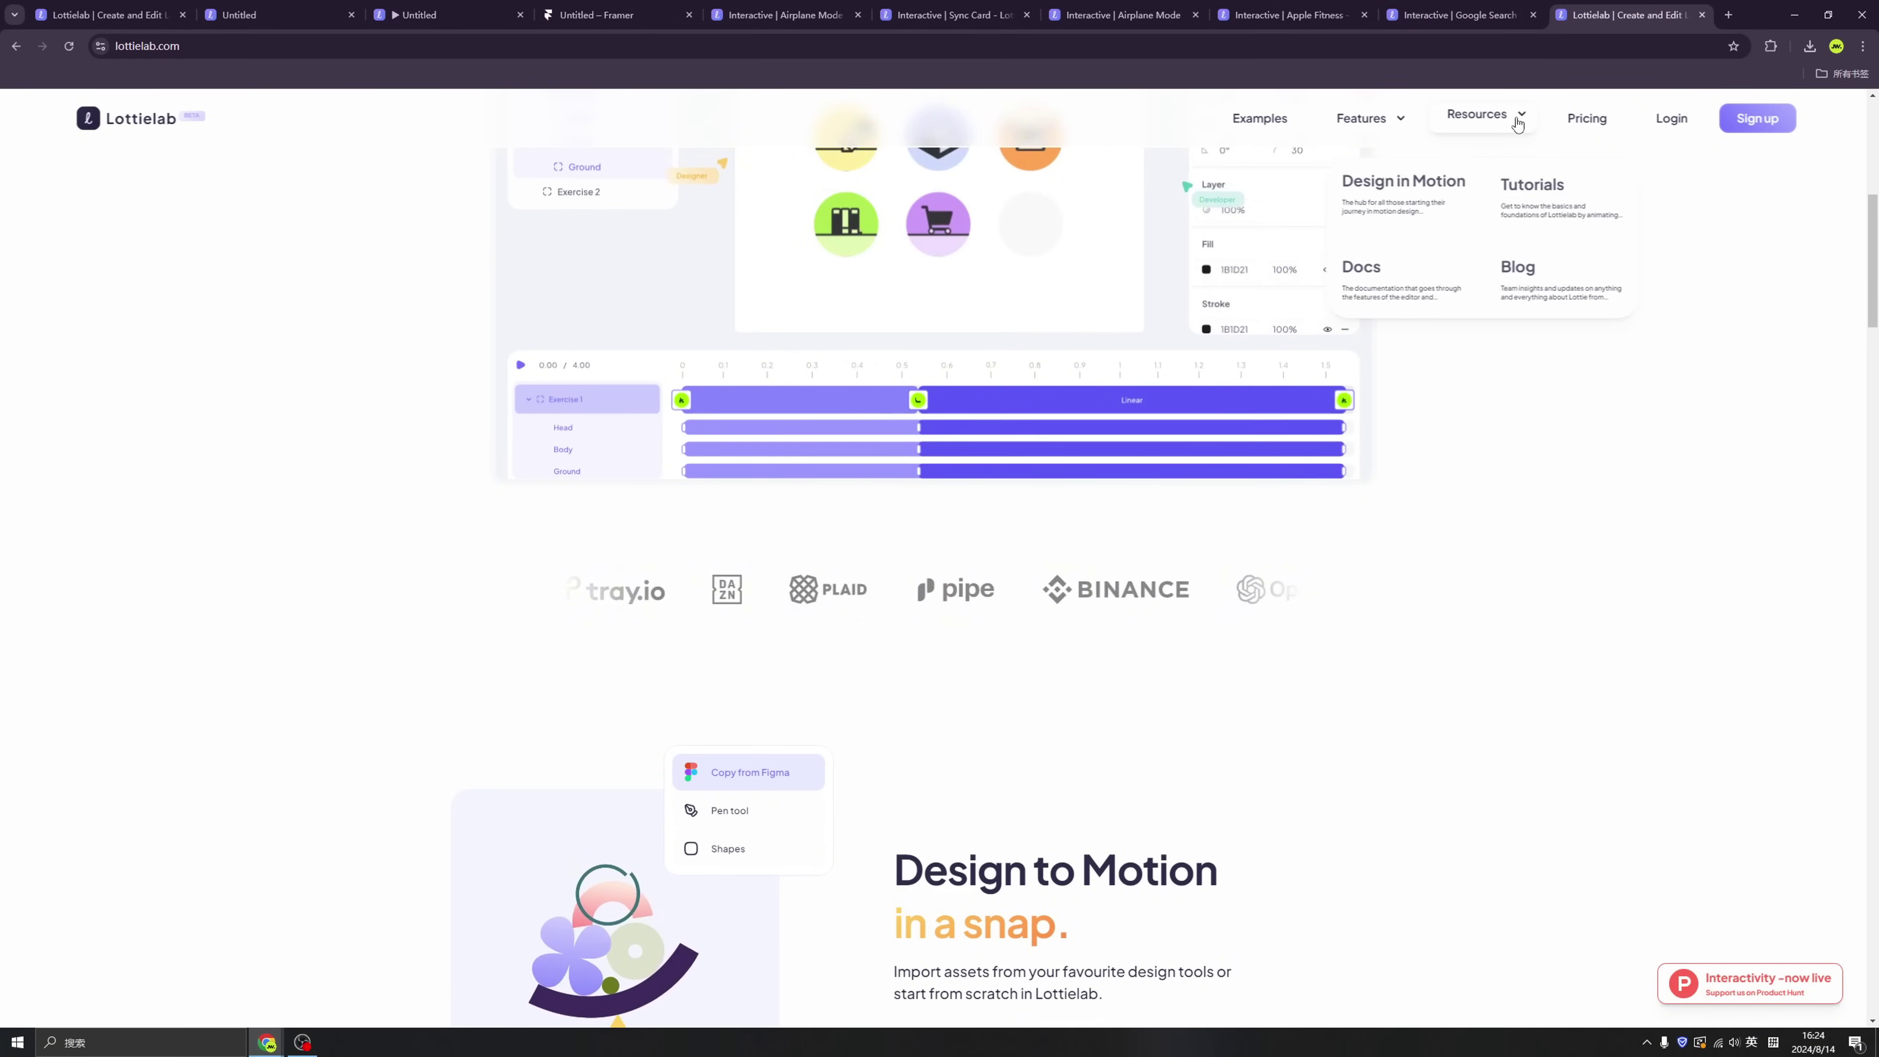